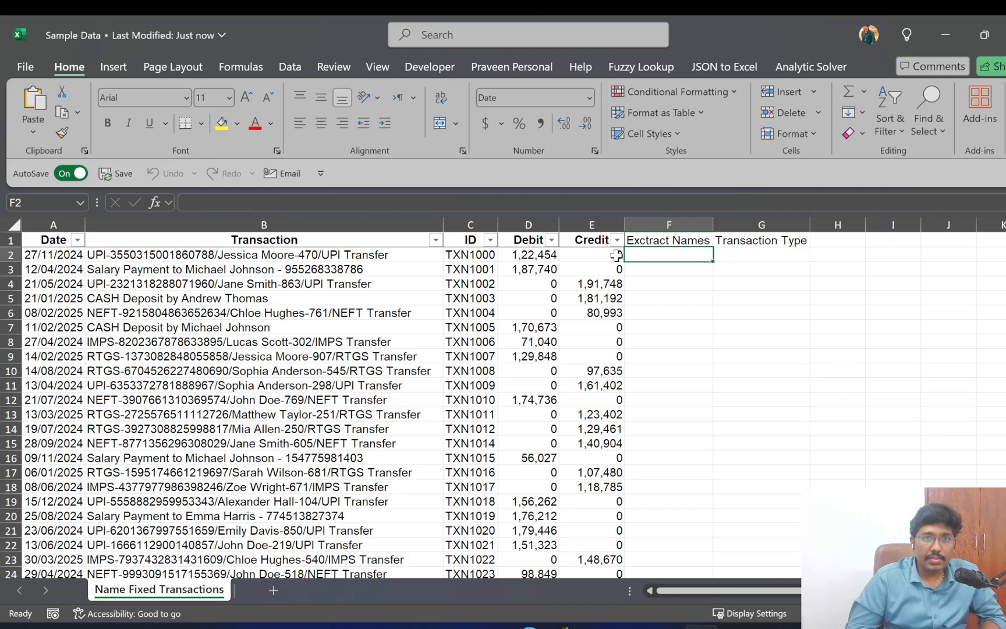
Copy the person's name out of the transaction text in B2 and paste it into F2 under Exctract Names
key(Left)
key(Left)
key(Left)
key(Right)
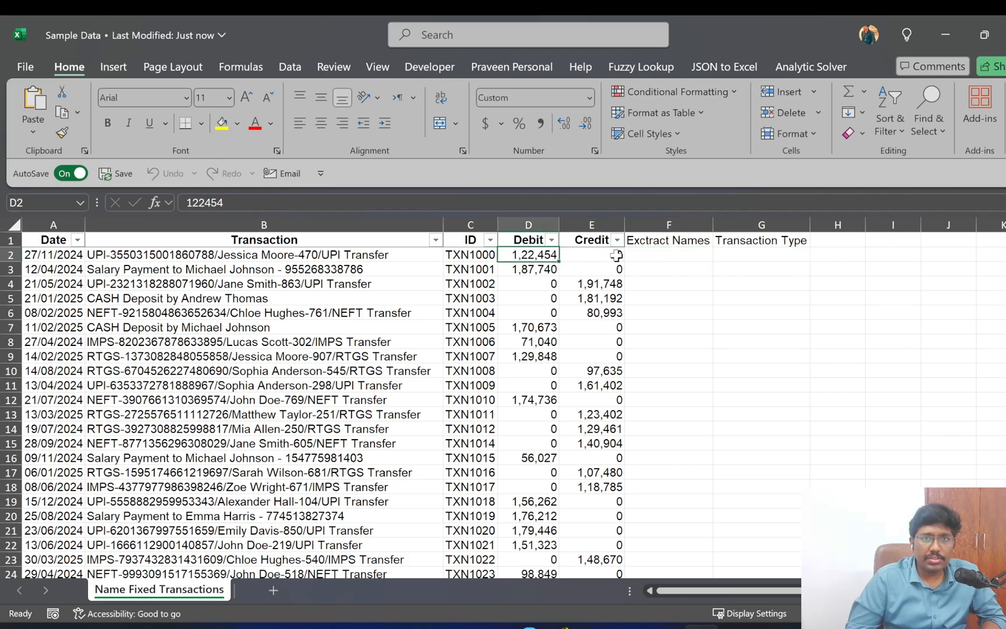
key(Left)
key(Left)
key(Left)
key(Right)
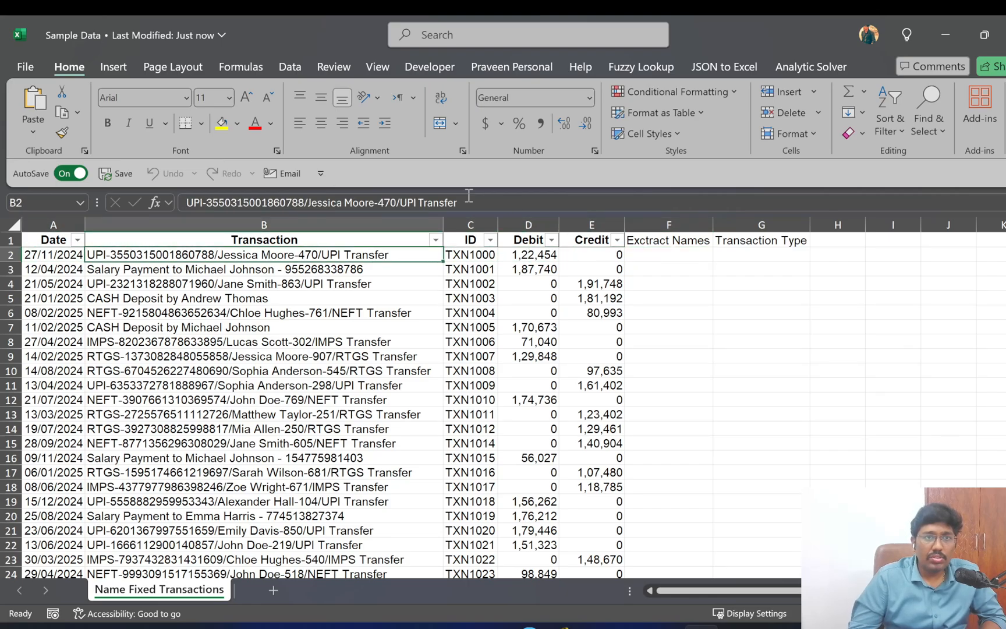
drag(375, 206, 307, 206)
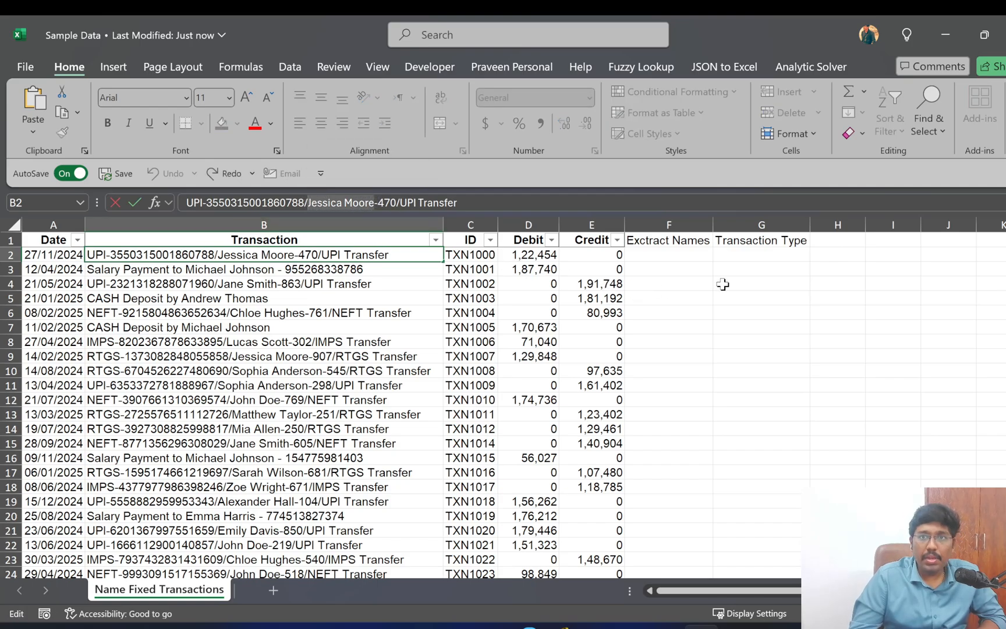
key(ctrl+c)
key(Escape)
double_click(686, 254)
key(ctrl+v)
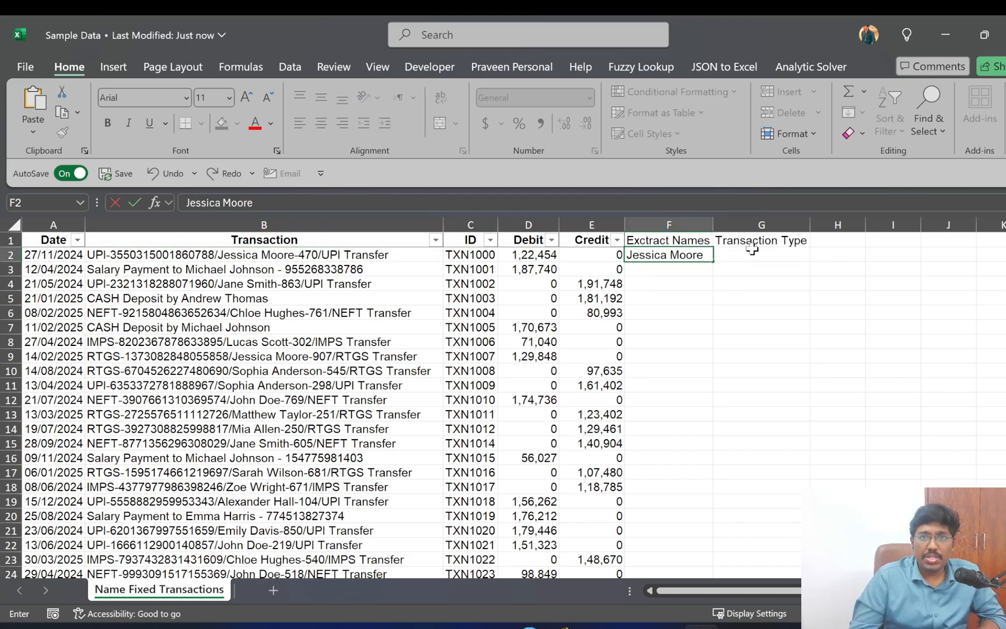
Enter UPI as the transaction type in G2
click(751, 253)
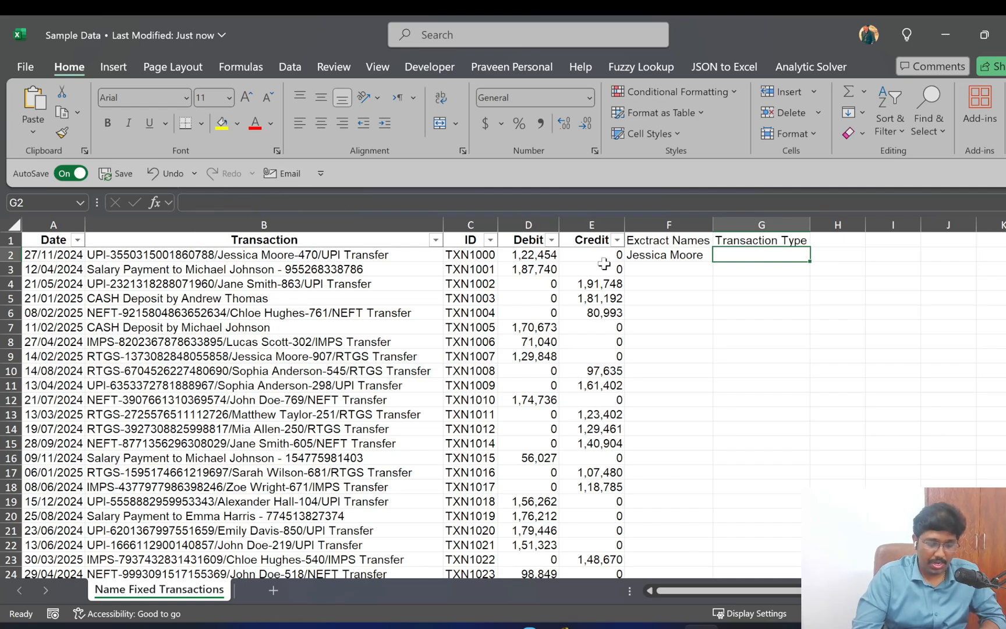
text(UPI)
key(Return)
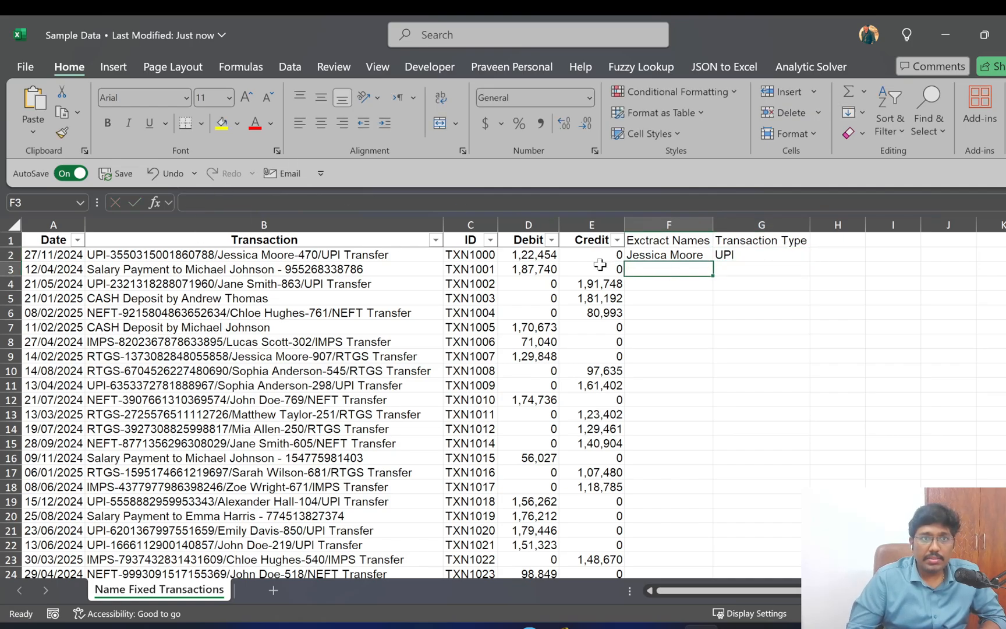
Fill row 3 with Salary Payment as the extracted name and Salary as the transaction type
click(238, 269)
click(679, 270)
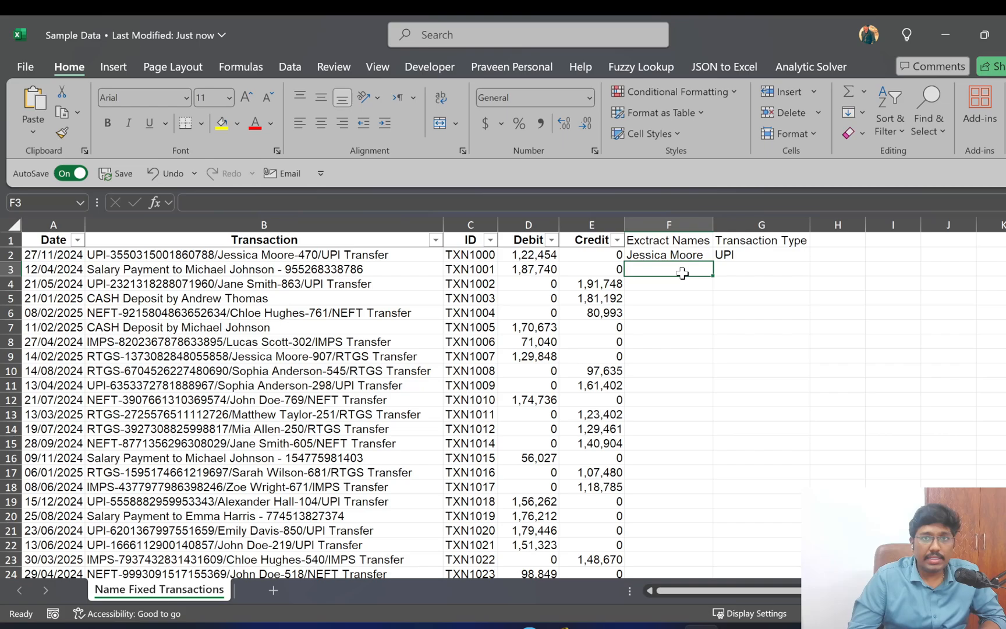
text(Salary )
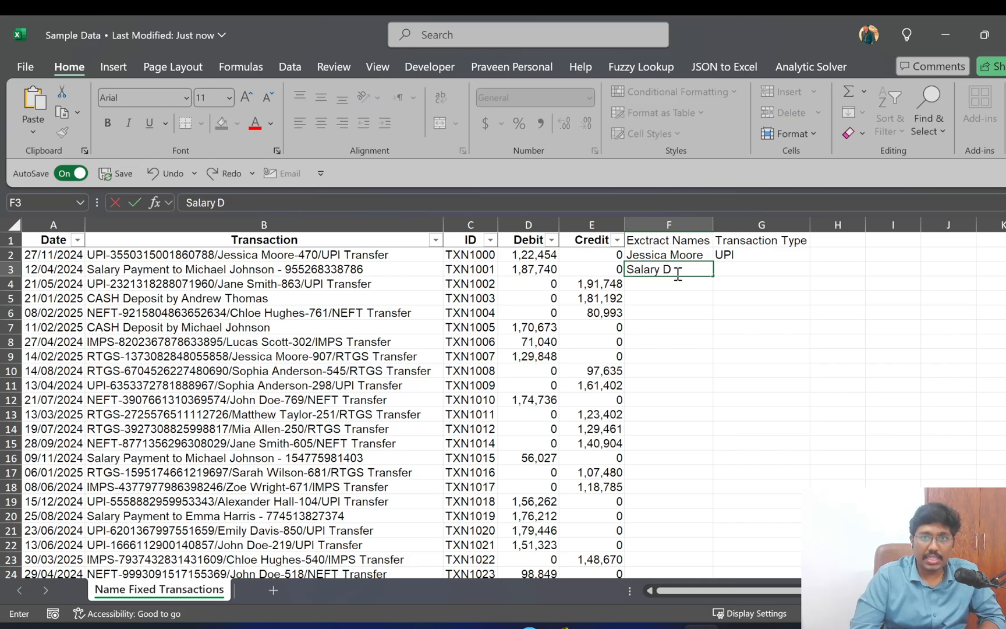
text(Payment)
key(Tab)
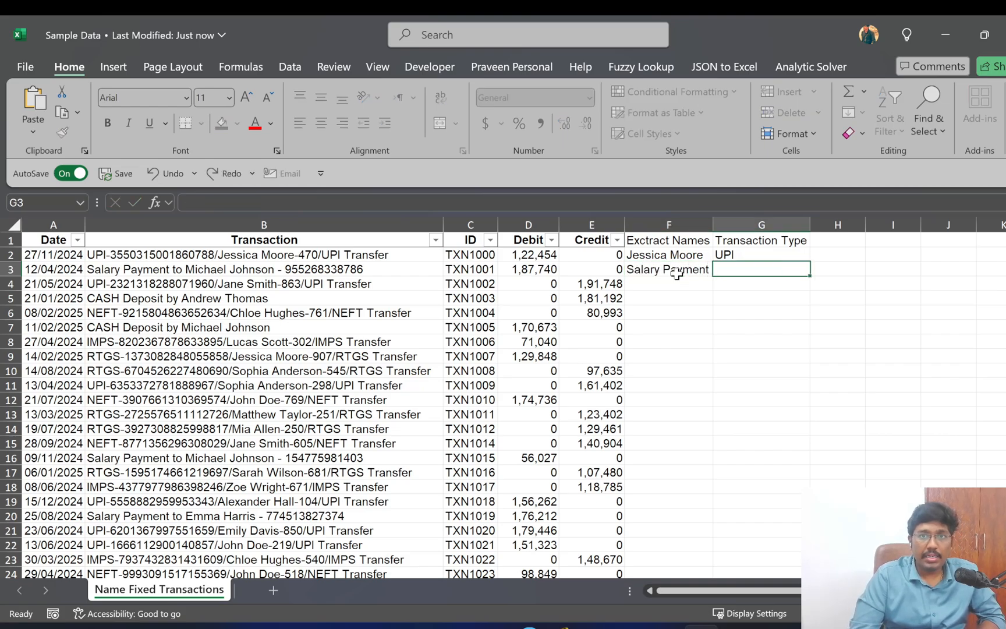
text(Salary)
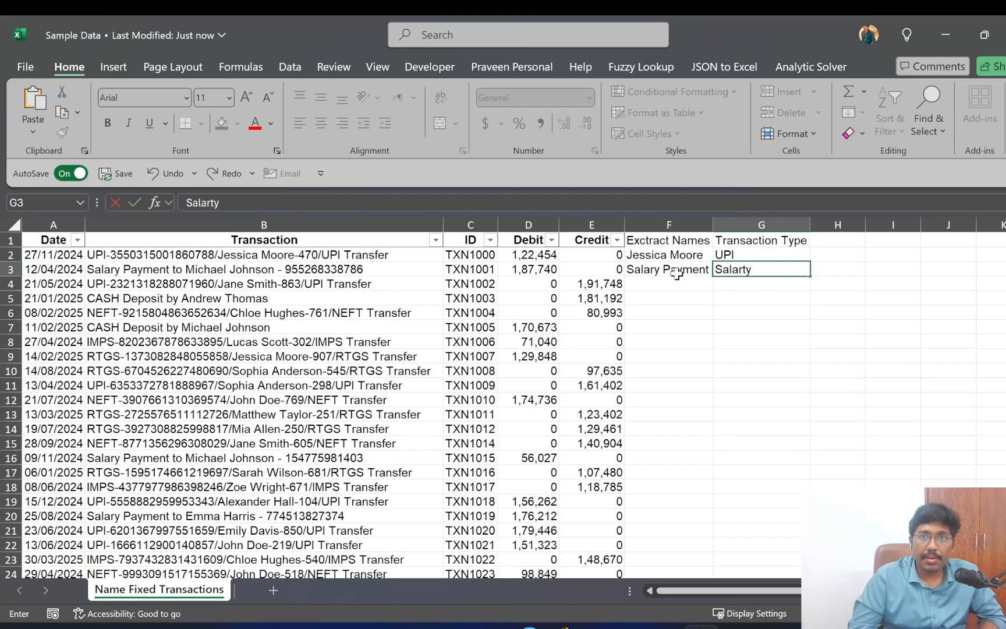
key(Return)
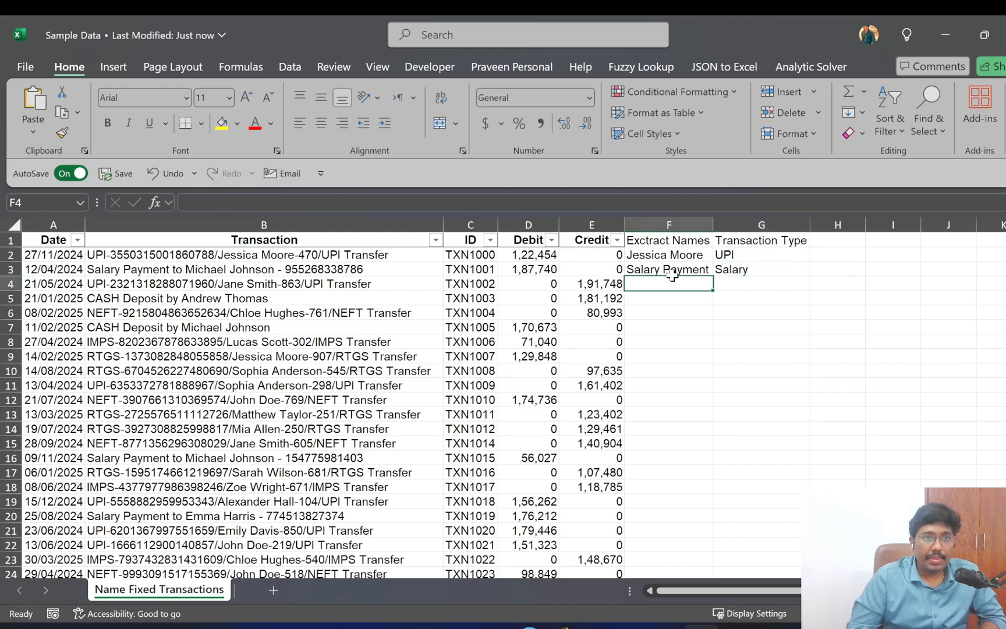
Enter the person's name from the row 4 transaction in F4 and UPI as its transaction type in G4
text(Jane)
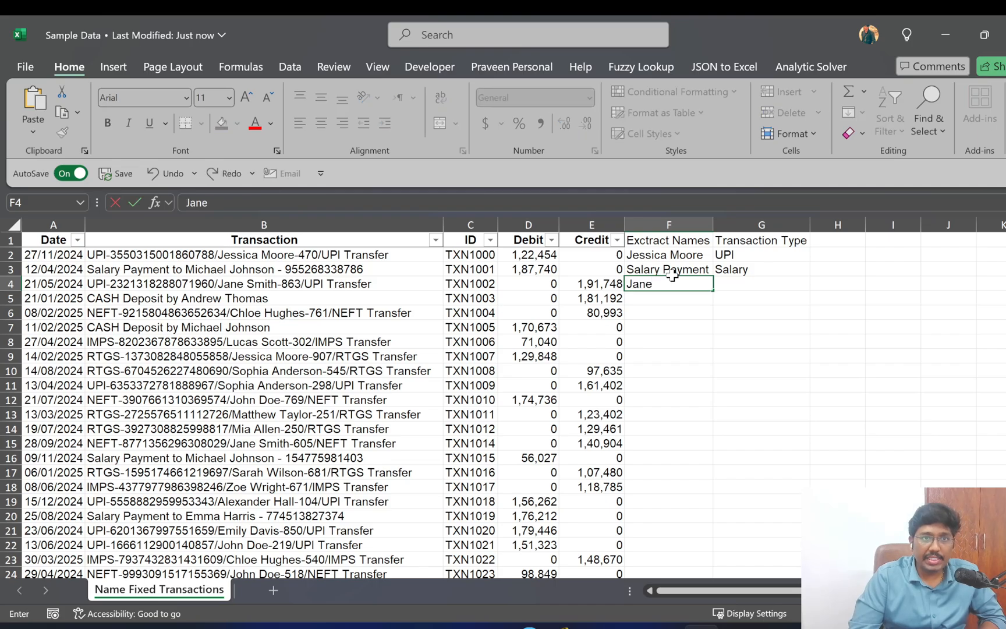
text( Smith)
key(Tab)
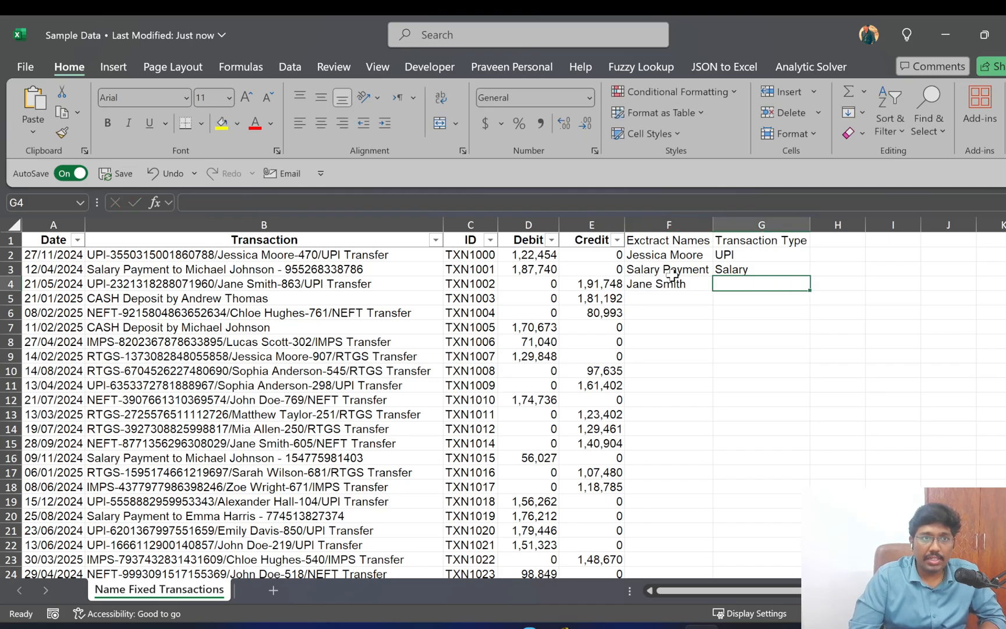
text(UPI)
key(Return)
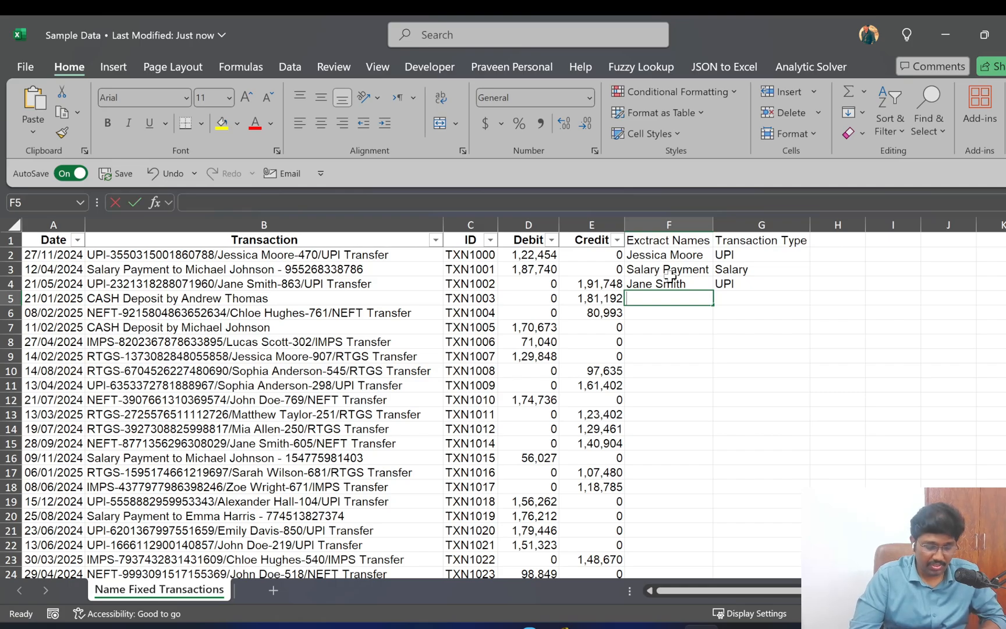
Fill row 5 with Cash as both the extracted name and the transaction type
text(Cash)
key(Tab)
text(Cash)
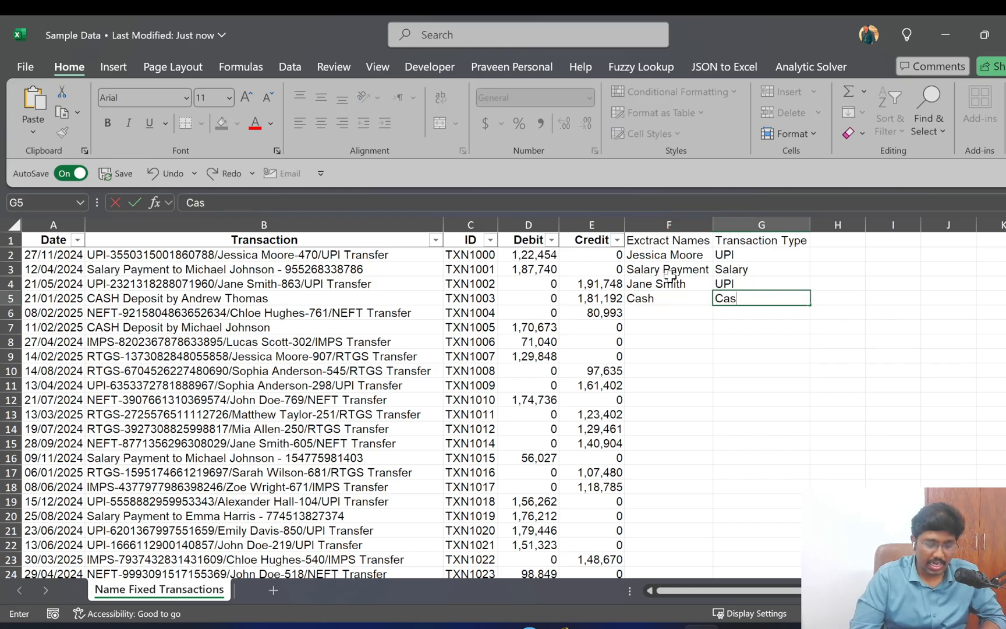
key(Return)
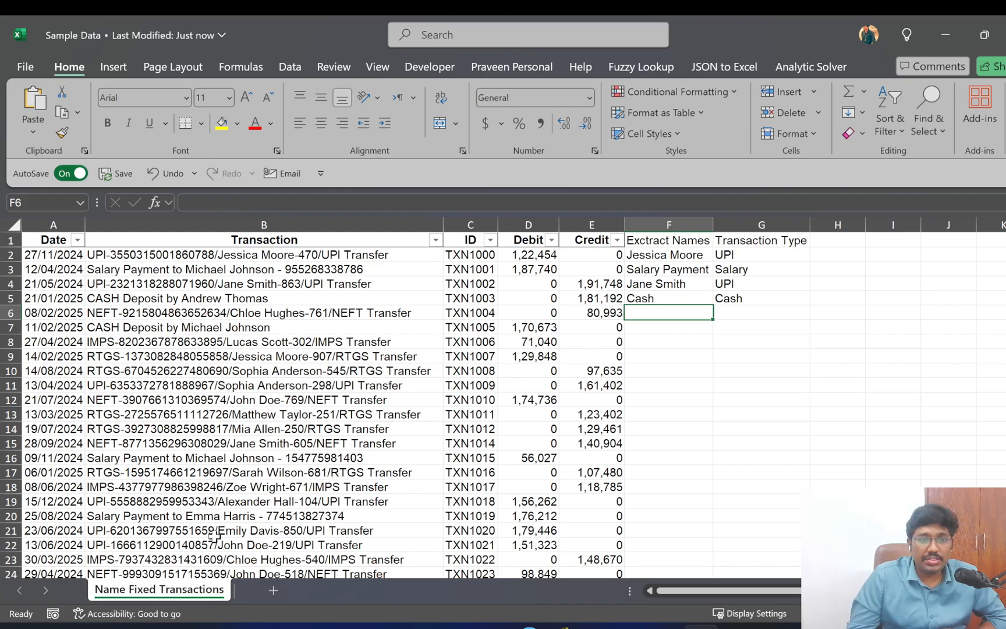
Delete the Exctract Names and Transaction Type columns, F and G
click(314, 329)
key(ctrl+a)
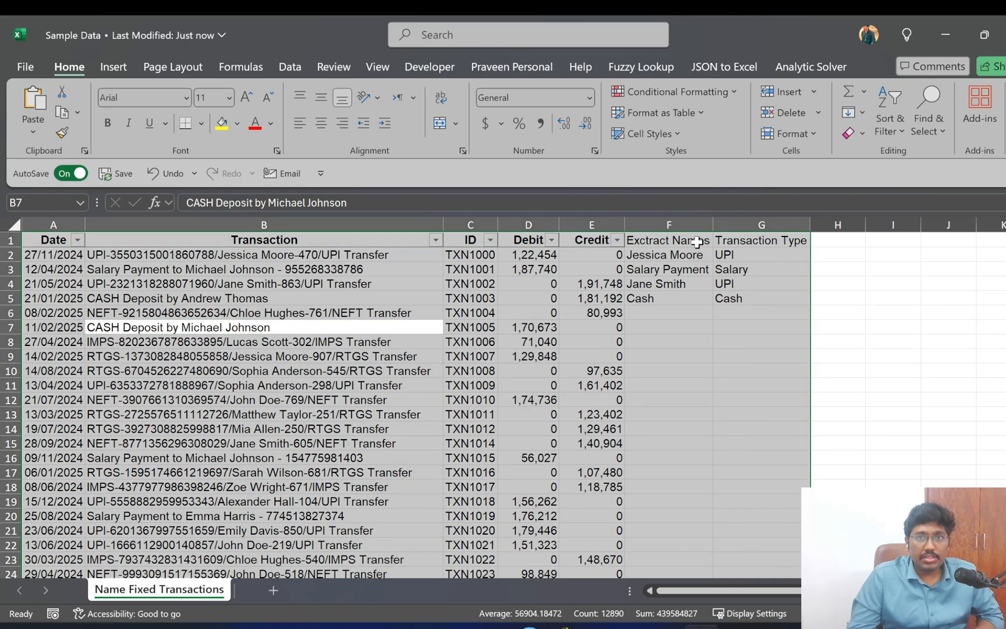
drag(681, 238, 757, 240)
drag(670, 225, 737, 228)
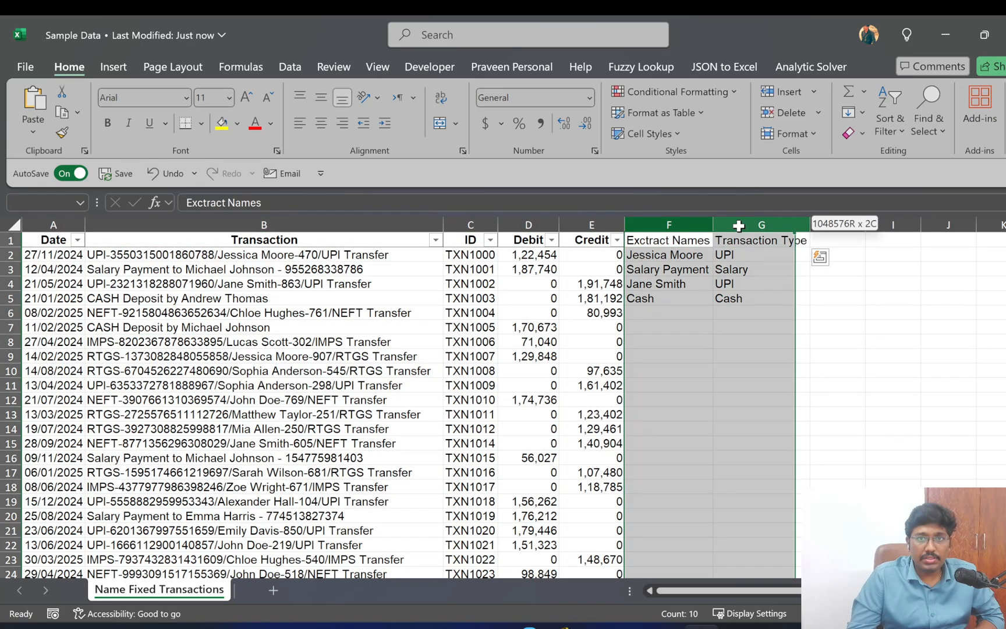
key(ctrl+minus)
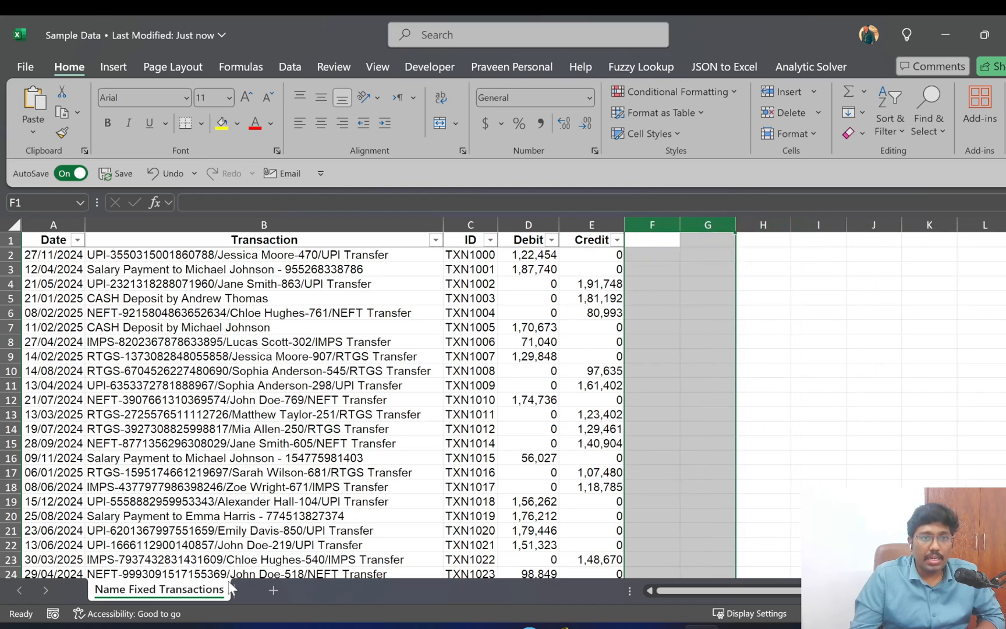
Duplicate the Name Fixed Transactions sheet and add the header Exctract Name in F1 of the copy
drag(269, 588, 280, 588)
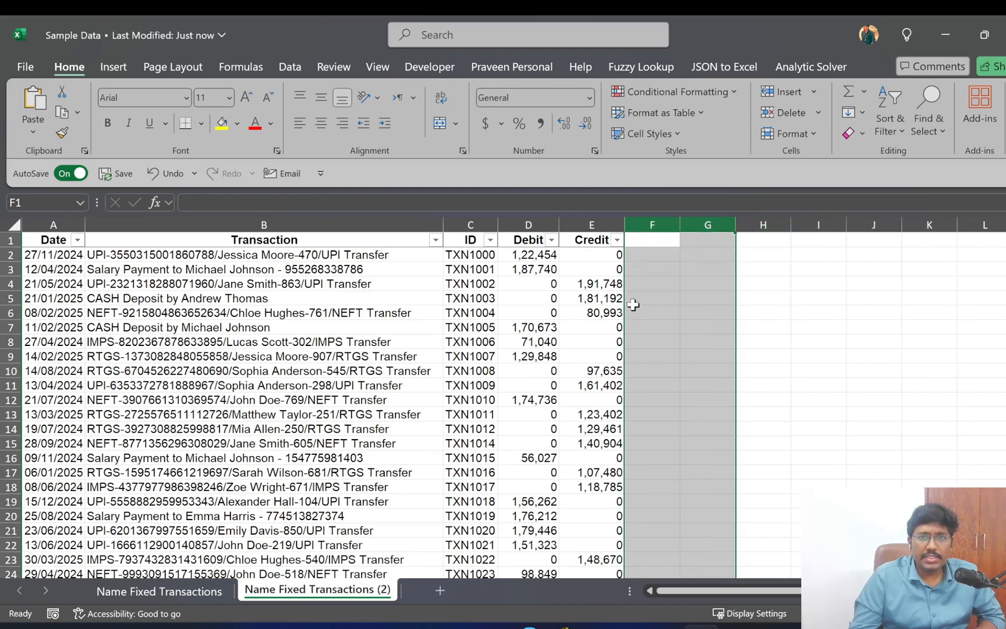
click(644, 254)
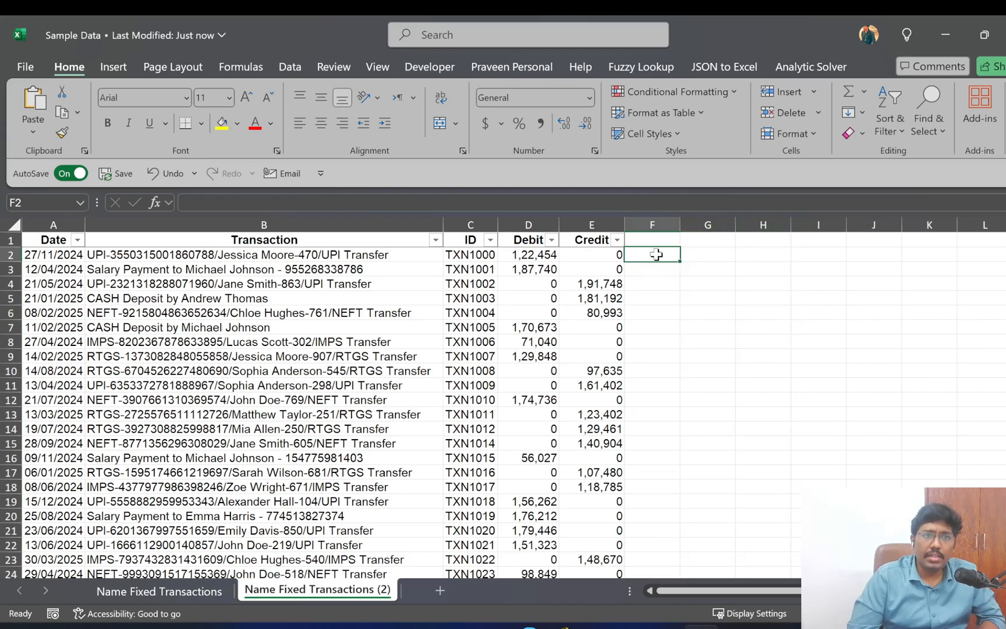
key(Up)
text(Exct)
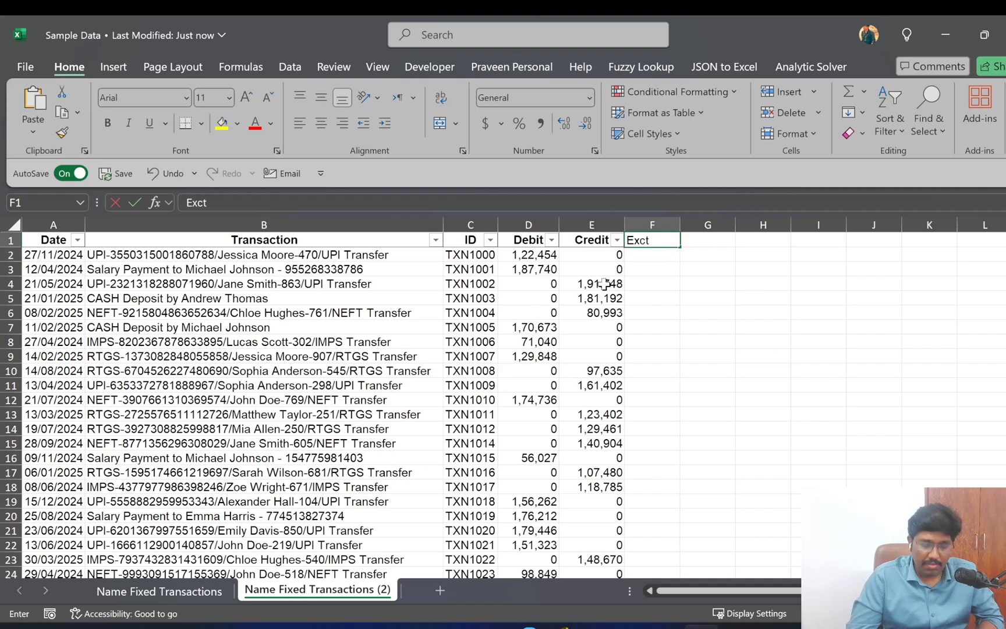
text(ract)
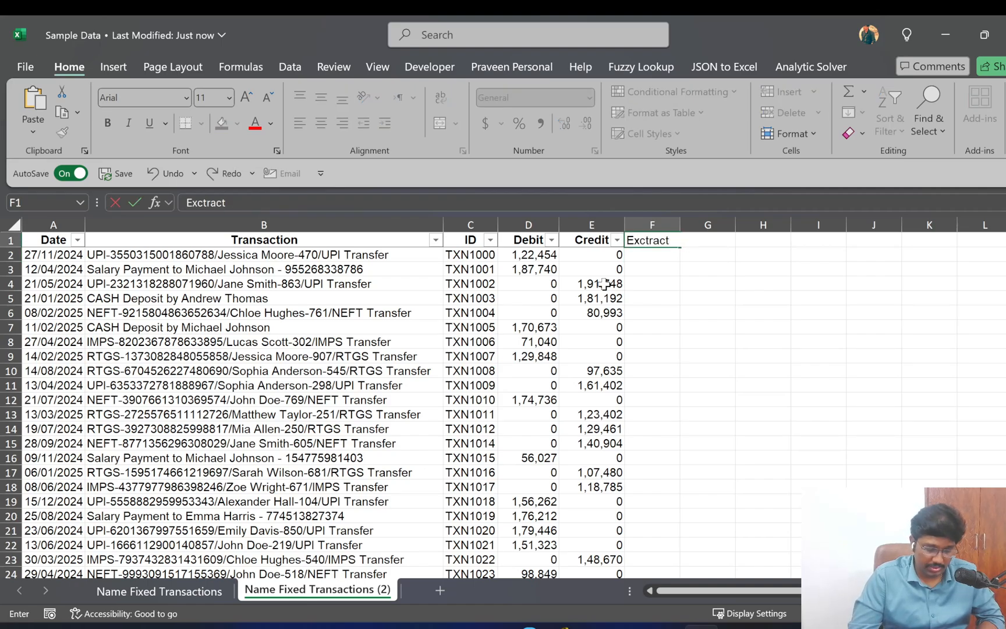
text( Name)
key(Return)
Copy all transaction descriptions from B2 downward and paste them into the Exctract Name column starting at F2
key(ctrl+Left)
key(ctrl+Left)
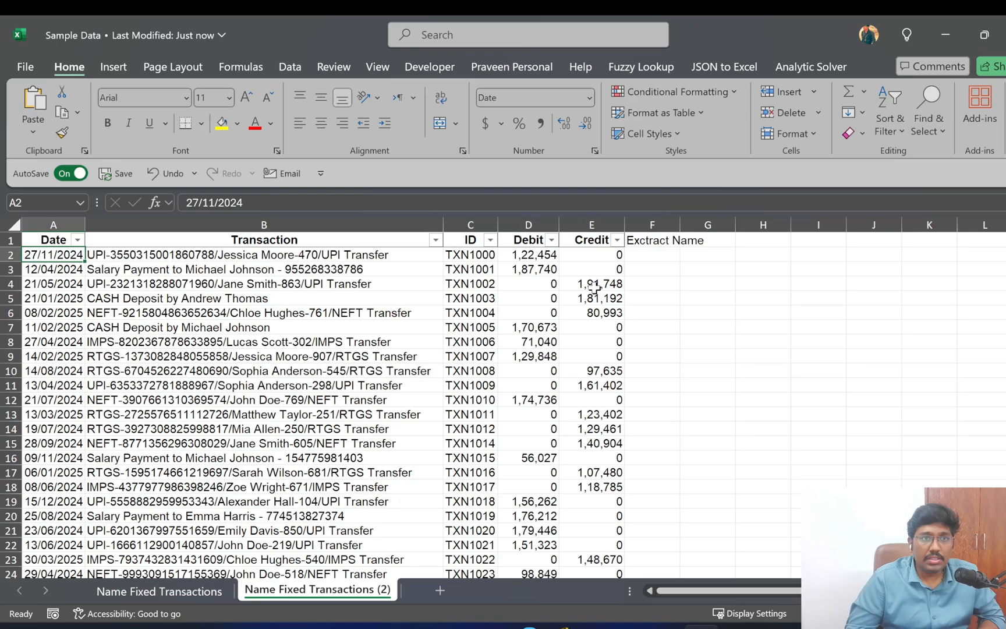
key(Right)
key(ctrl+shift+Down)
key(ctrl+c)
key(ctrl+shift+Up)
key(Up)
key(ctrl+Right)
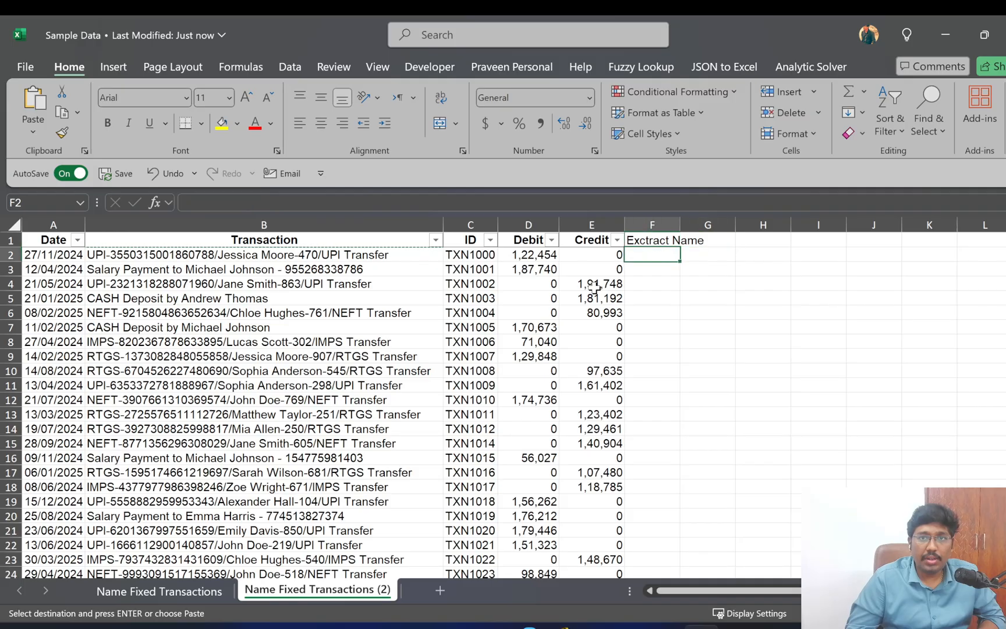
key(Down)
key(Return)
key(Up)
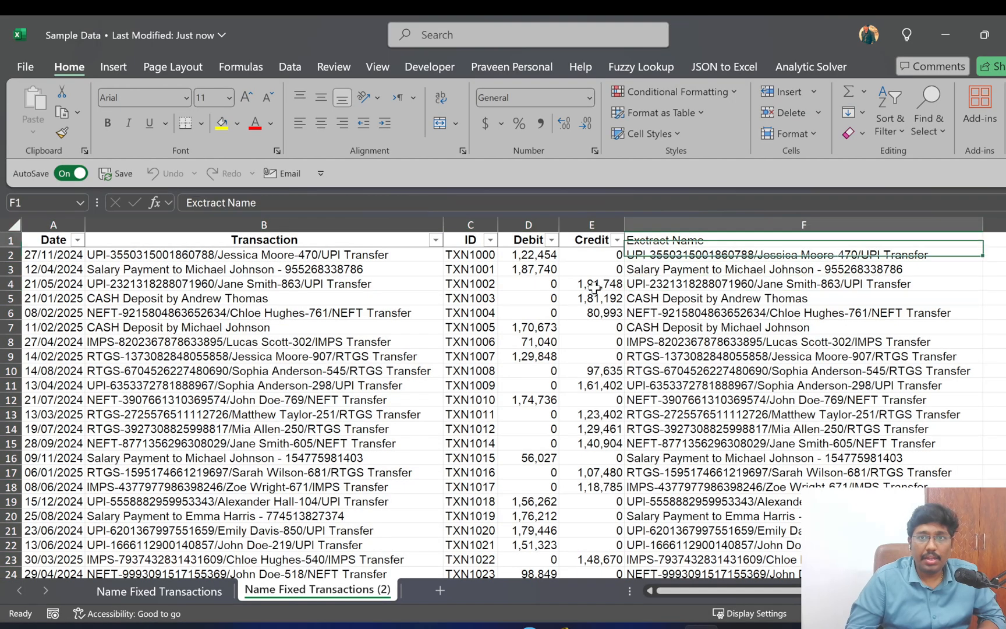
key(Down)
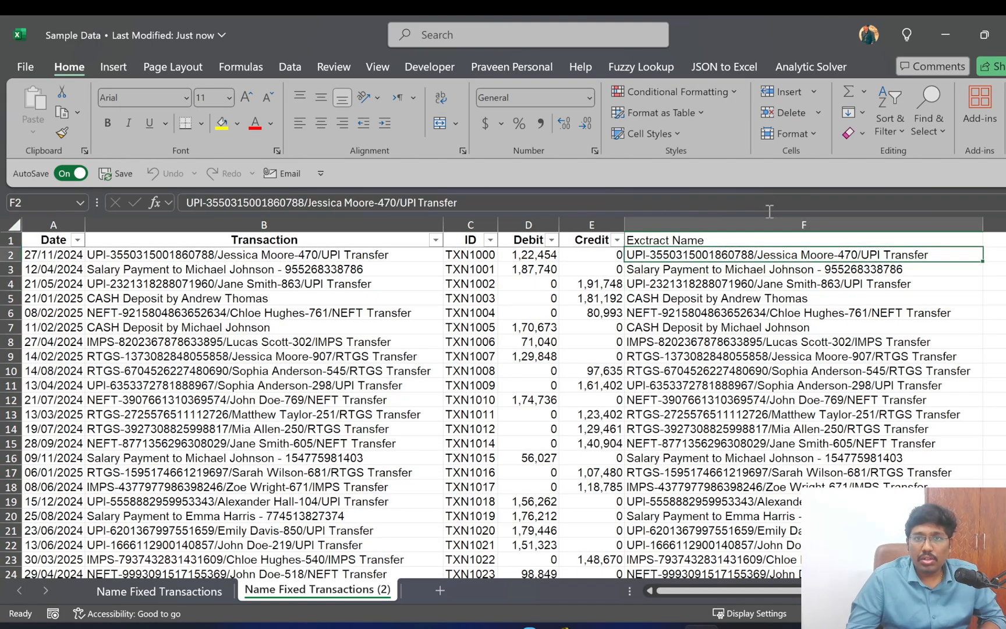
Strip the numbers from the copied descriptions in F2:F2576 with the Remove Num and Keep Text macro
scroll(740, 291, down, 20)
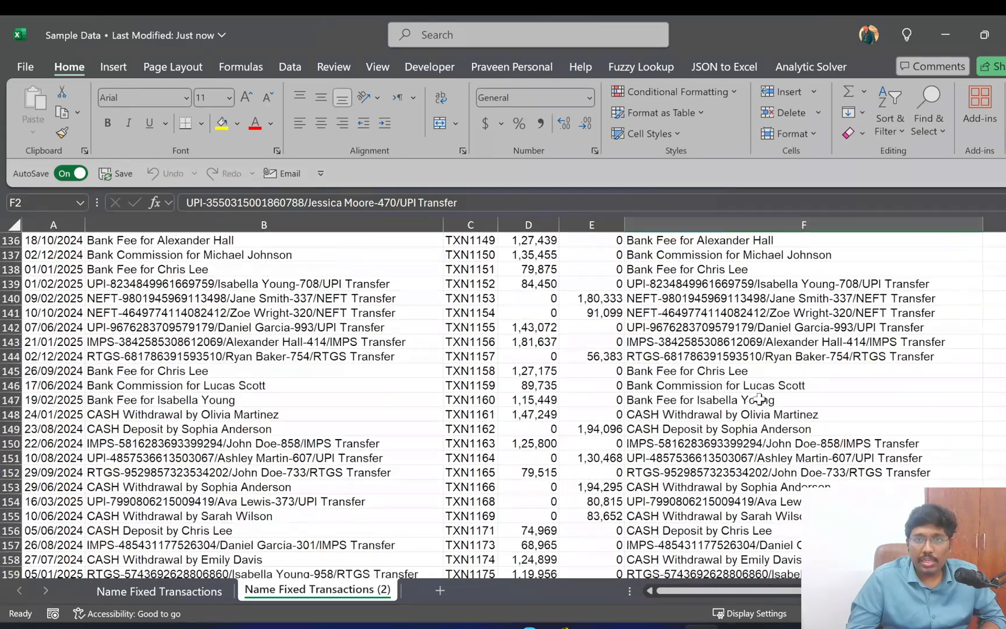
scroll(760, 400, up, 20)
scroll(760, 399, up, 20)
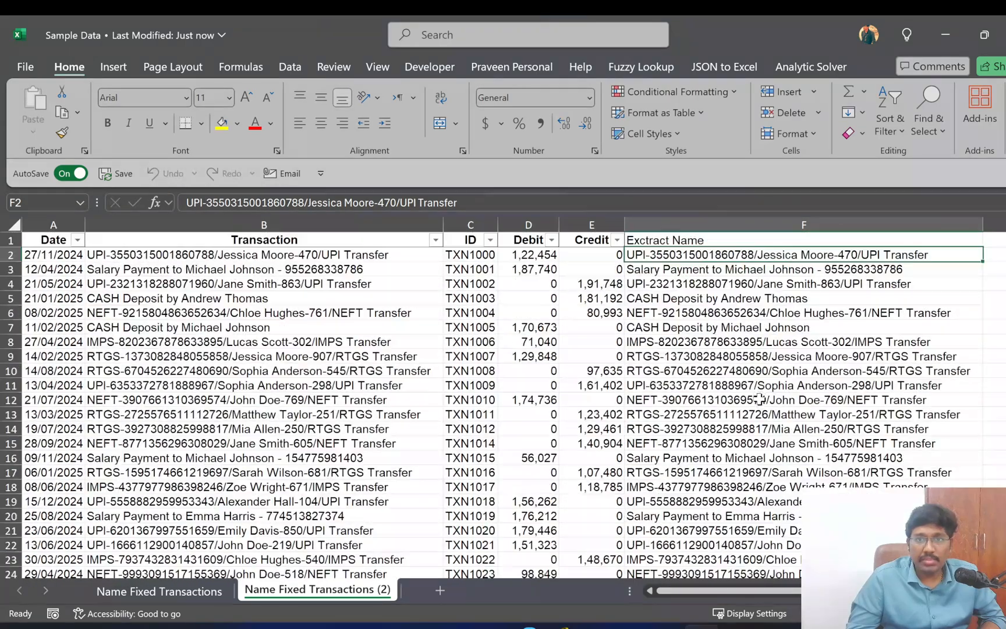
click(533, 66)
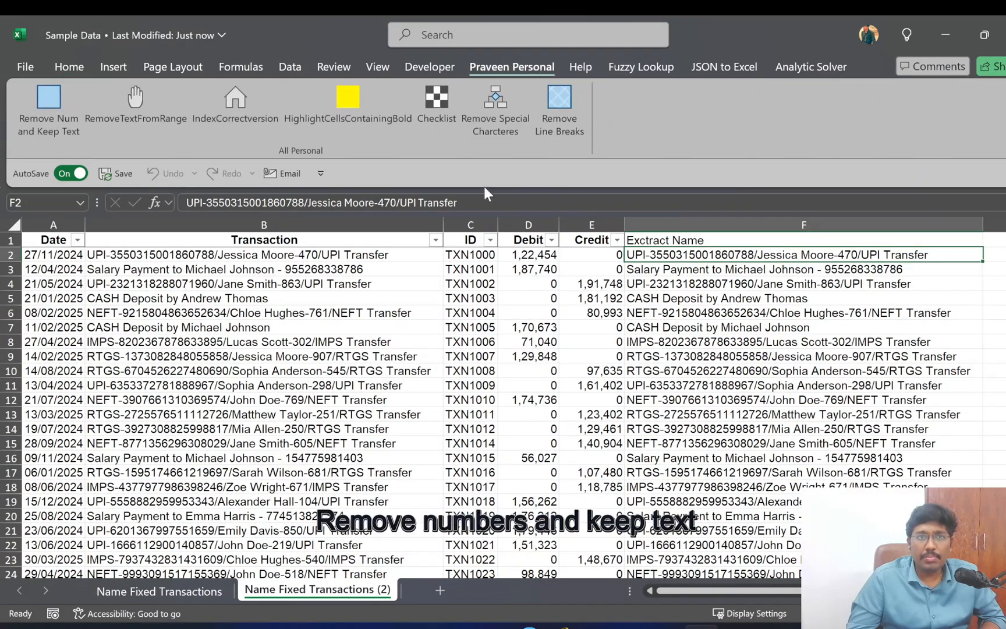
click(64, 110)
click(651, 257)
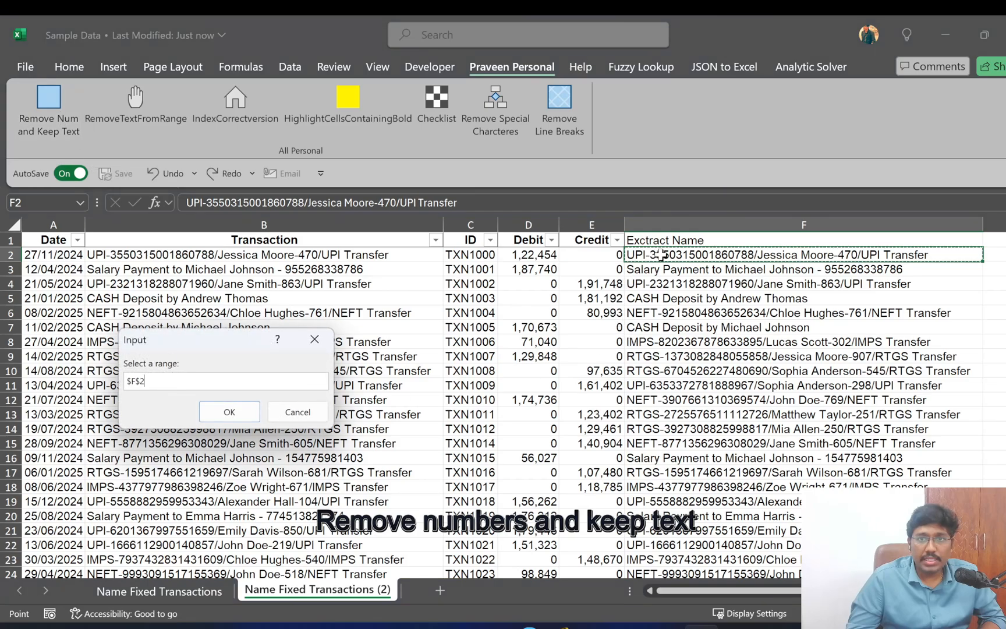
key(ctrl+shift+Down)
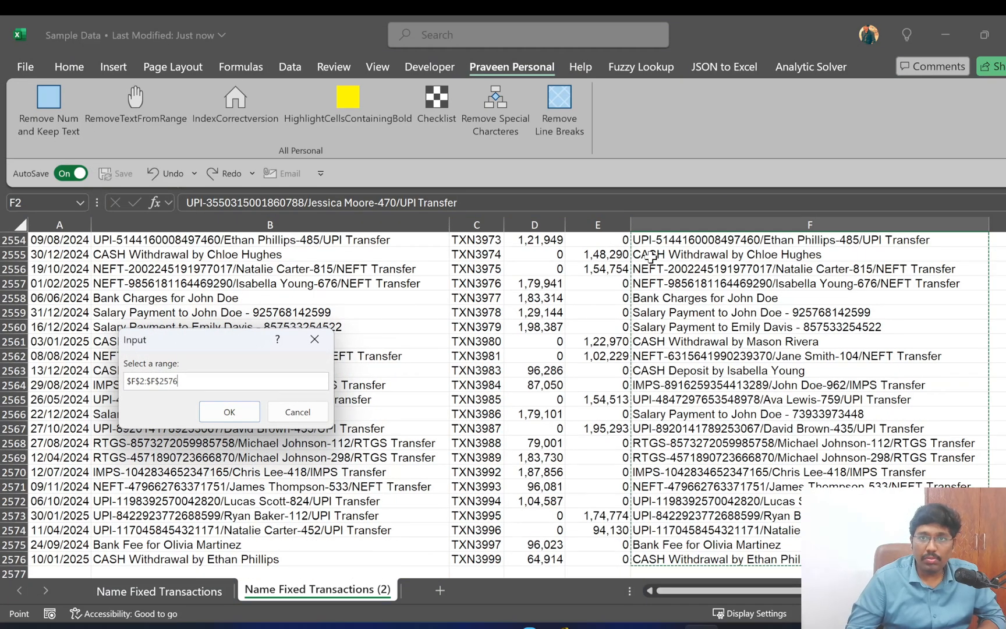
key(Return)
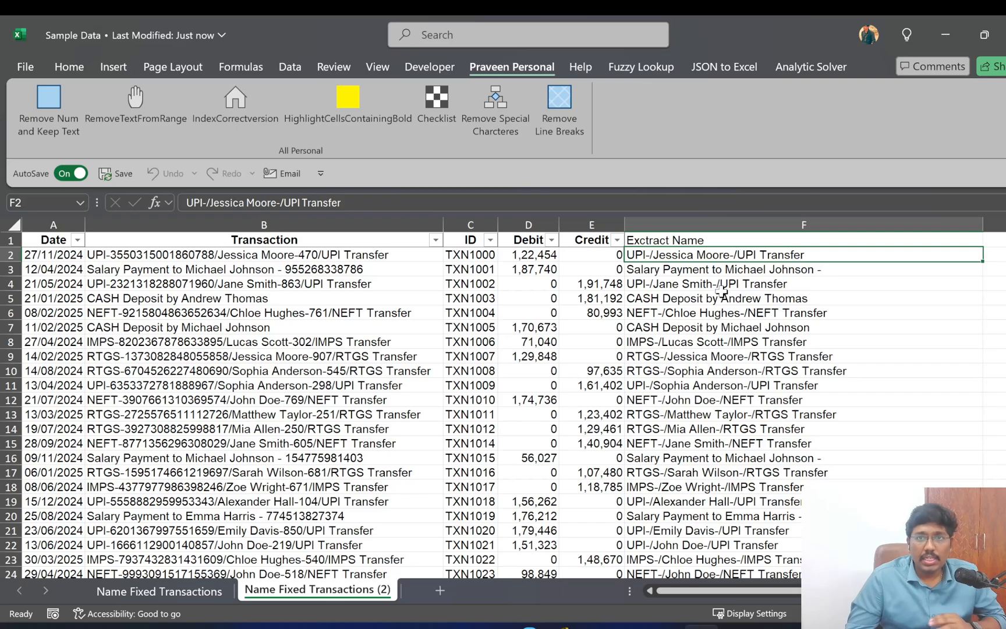
Strip the special characters from the descriptions in F2:F2576 with the Remove Special Charcteres macro
click(495, 111)
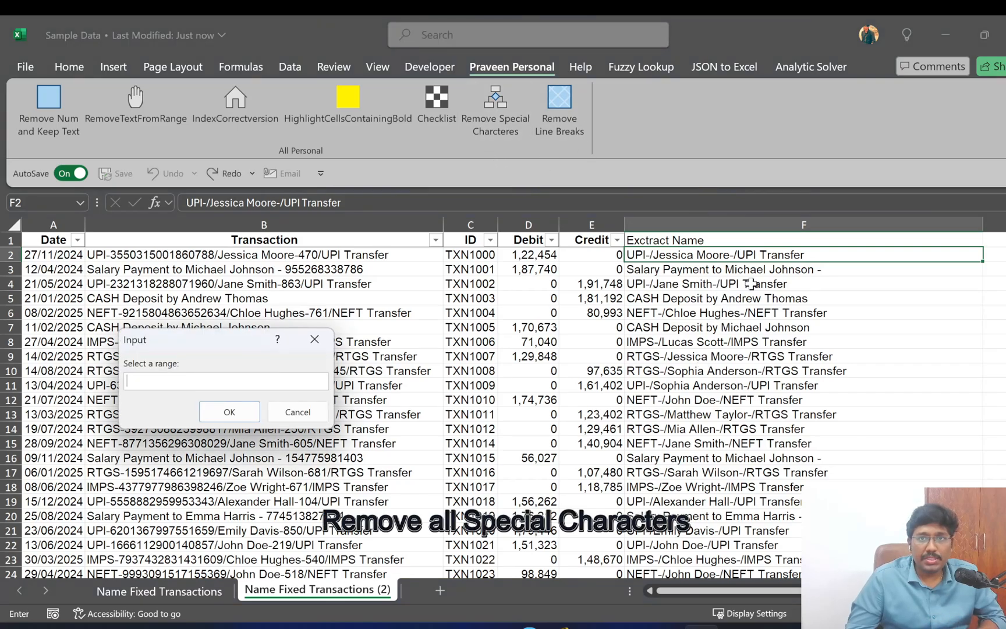
click(756, 258)
key(ctrl+shift+Down)
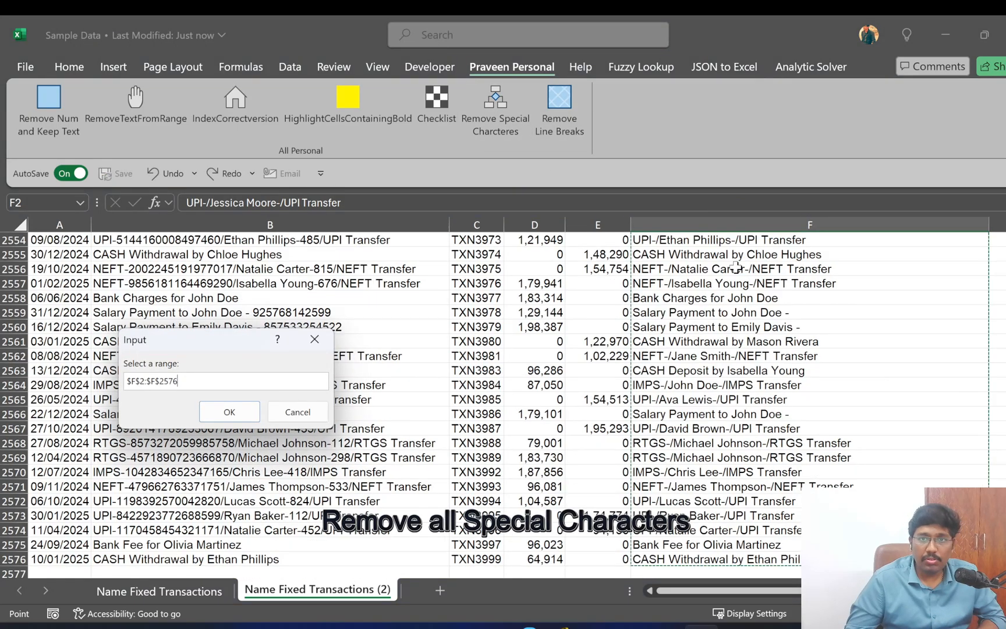
key(Return)
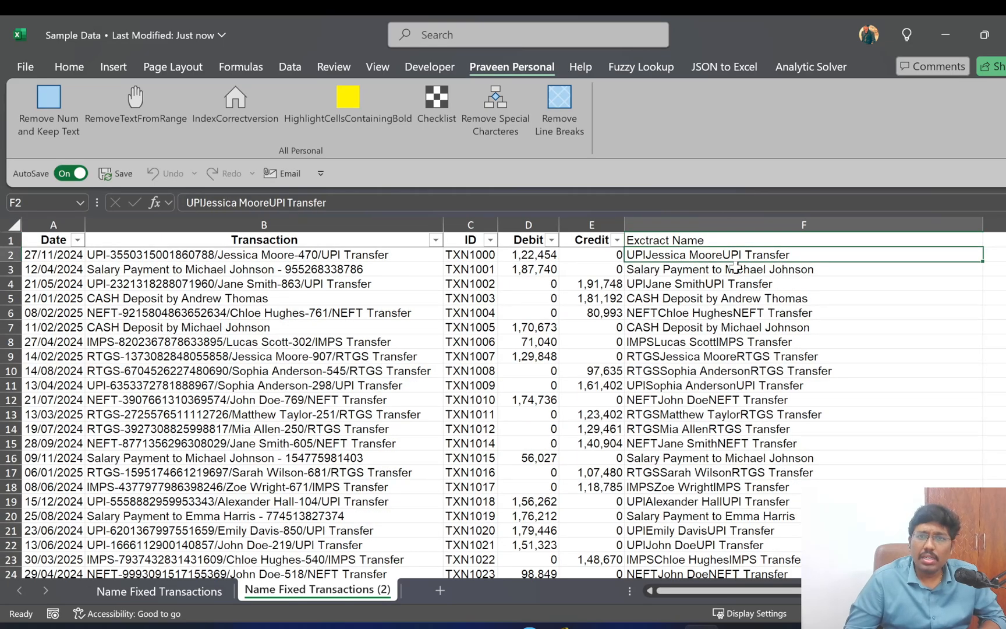
key(Left)
key(Left)
key(Left)
key(Left)
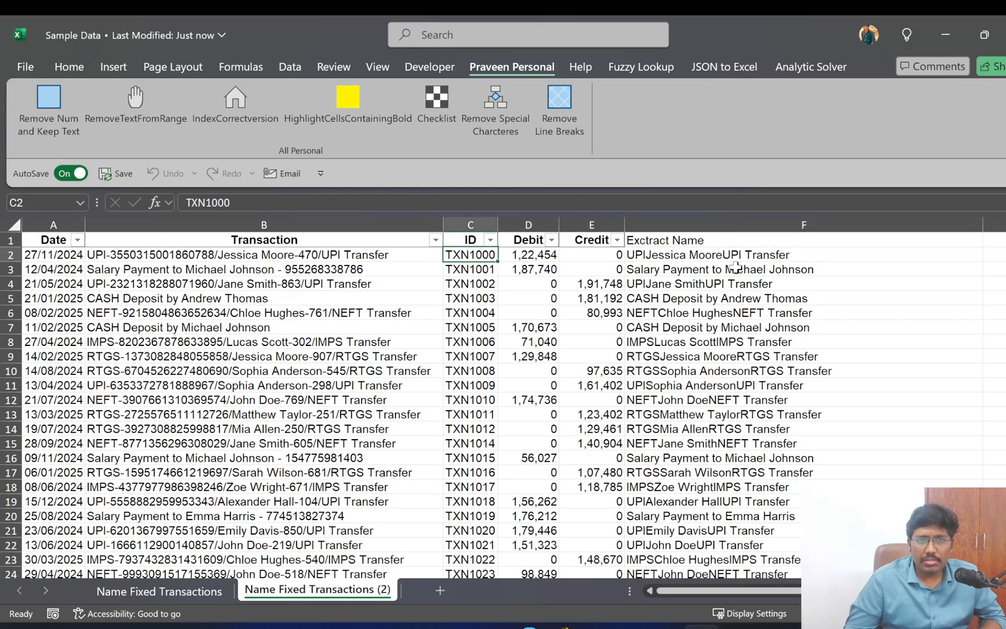
key(Right)
key(Right)
key(Right)
key(Right)
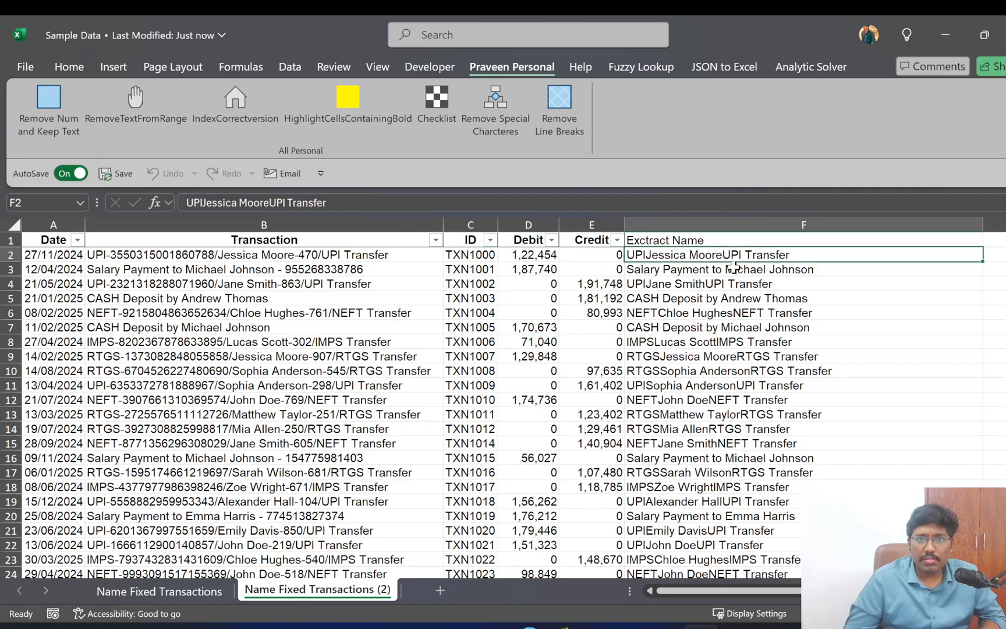
Enter Flash Fill examples beside the cleaned descriptions: the person's first name in G2 and Salary in G3
key(Right)
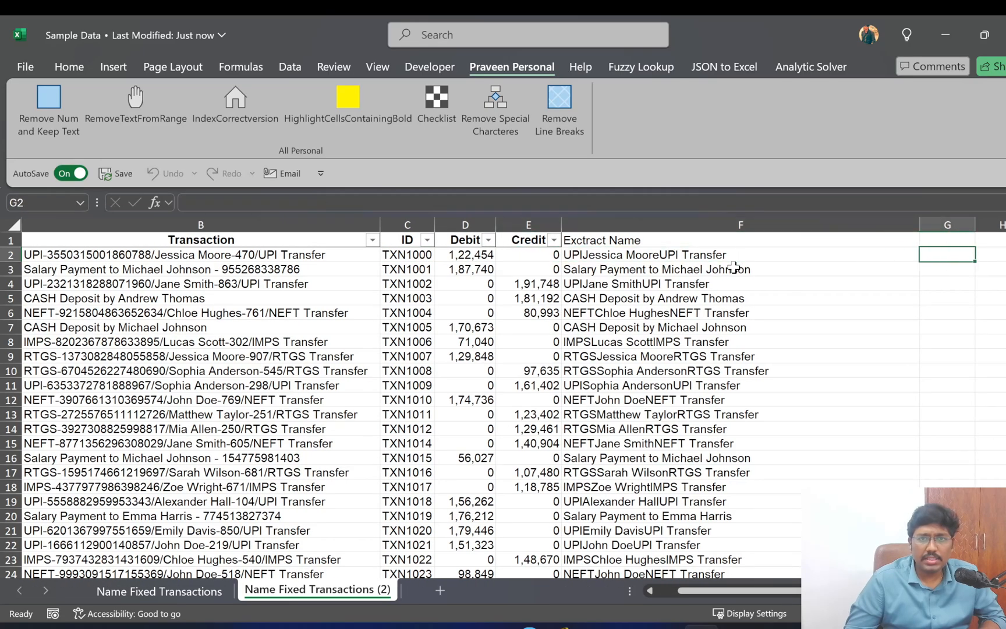
text(J)
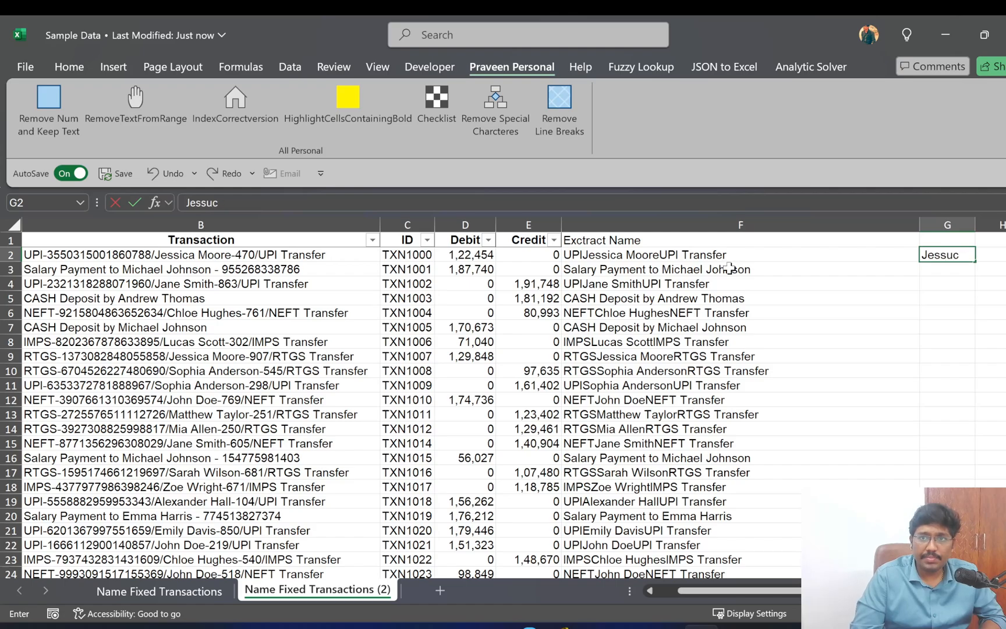
text(essica)
key(Return)
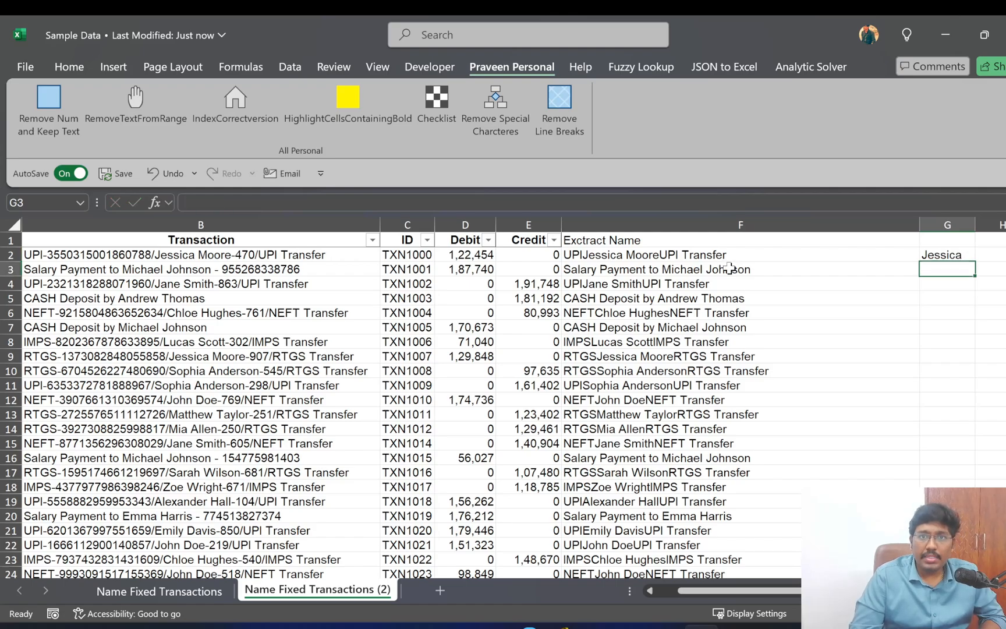
text(Salary)
key(Return)
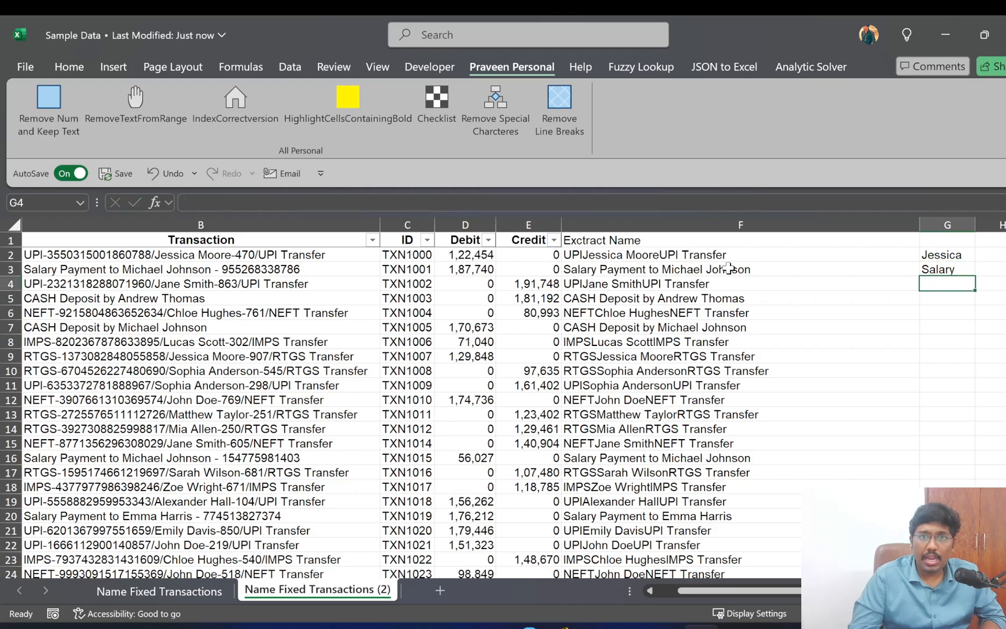
Enter the person's full name from row 4 in G4, and Flash Fill the rest of column G from G5
text(S)
key(BackSpace)
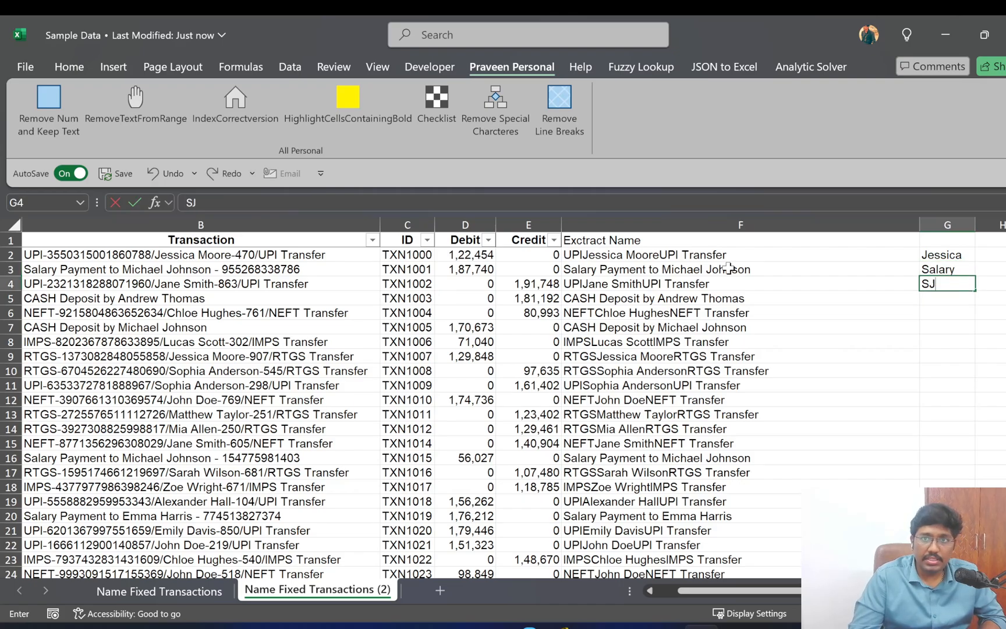
text(Jane)
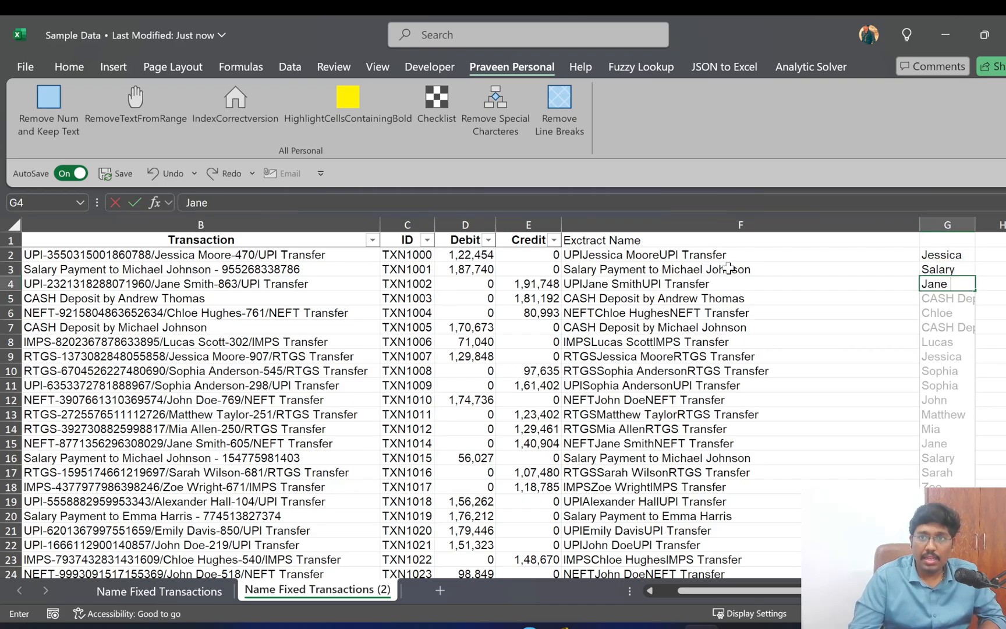
text( E Smith)
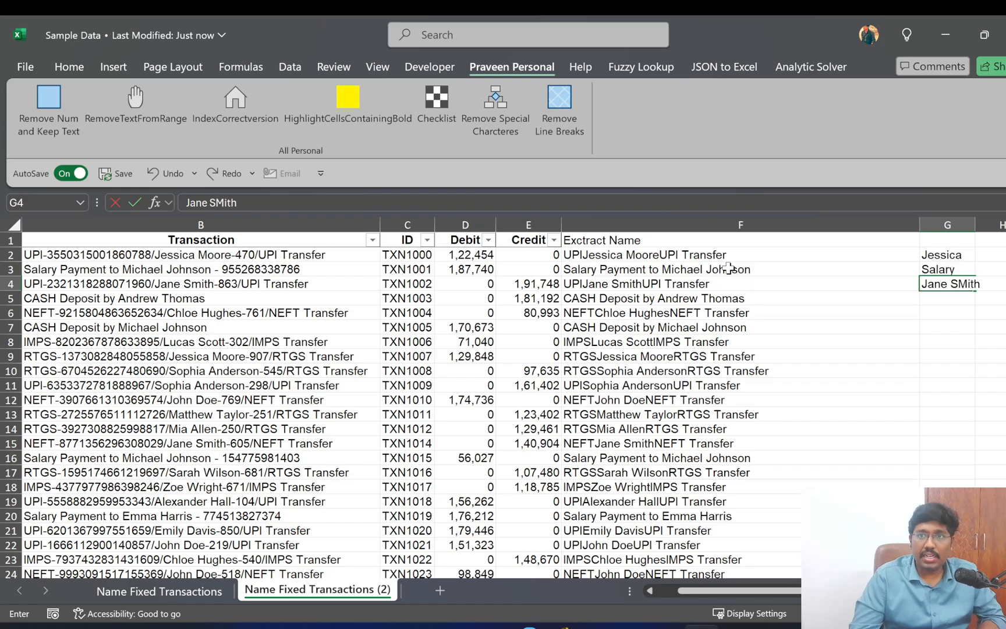
key(Return)
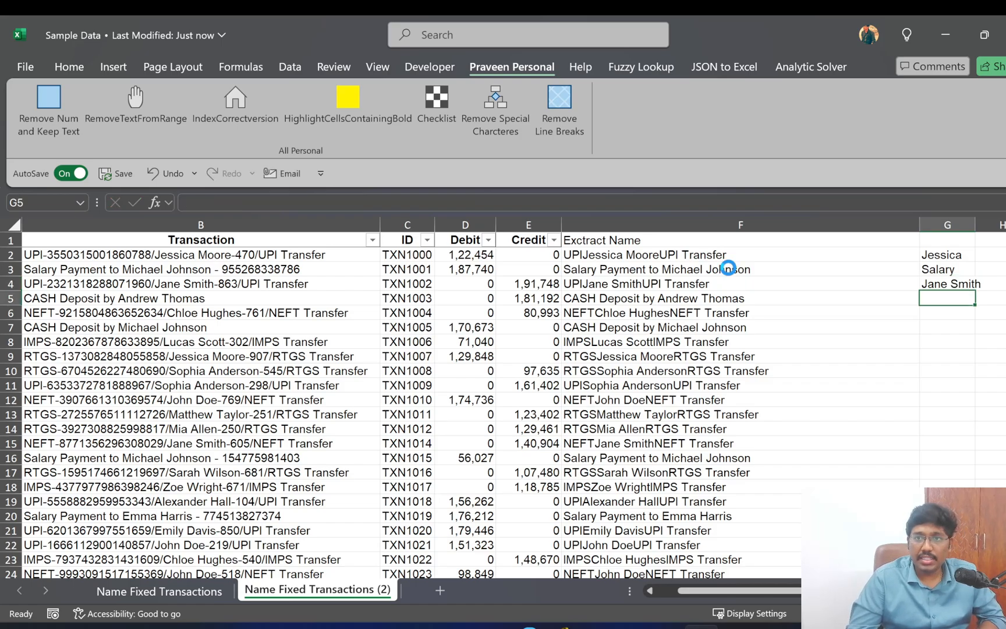
key(ctrl+e)
Review the Flash Fill results in column G against the cleaned descriptions, down to about row 150
key(Down)
key(Down)
key(Down)
key(Down)
key(Down)
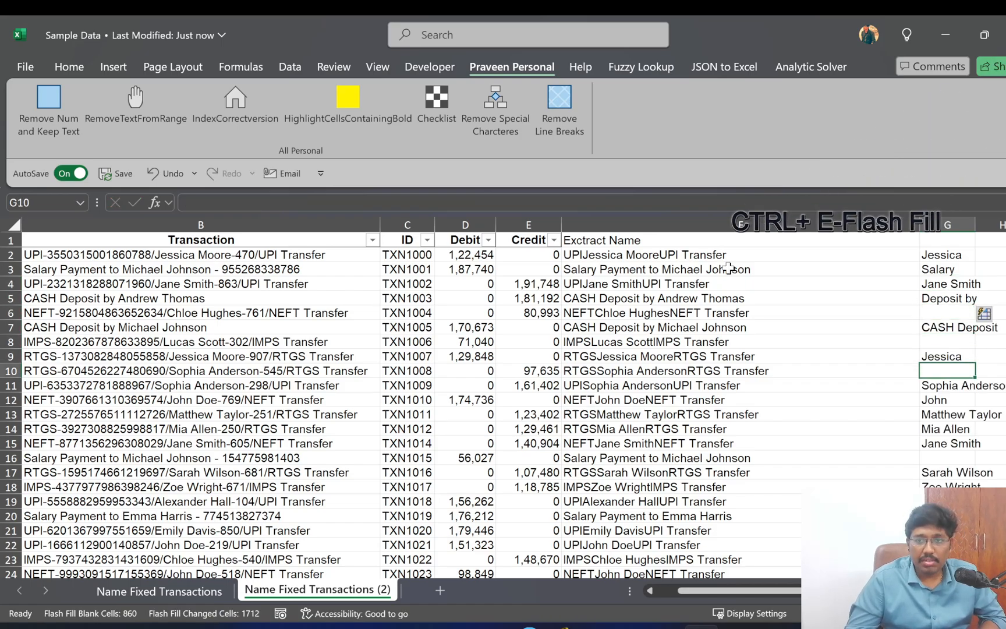
key(Down)
key(Down)
key(Down)
key(Down)
key(Down)
key(Down)
key(Down)
key(Down)
key(Down)
key(Down)
key(Down)
key(Down)
key(Down)
key(Down)
key(Down)
key(Down)
key(Down)
key(Down)
key(Down)
key(Down)
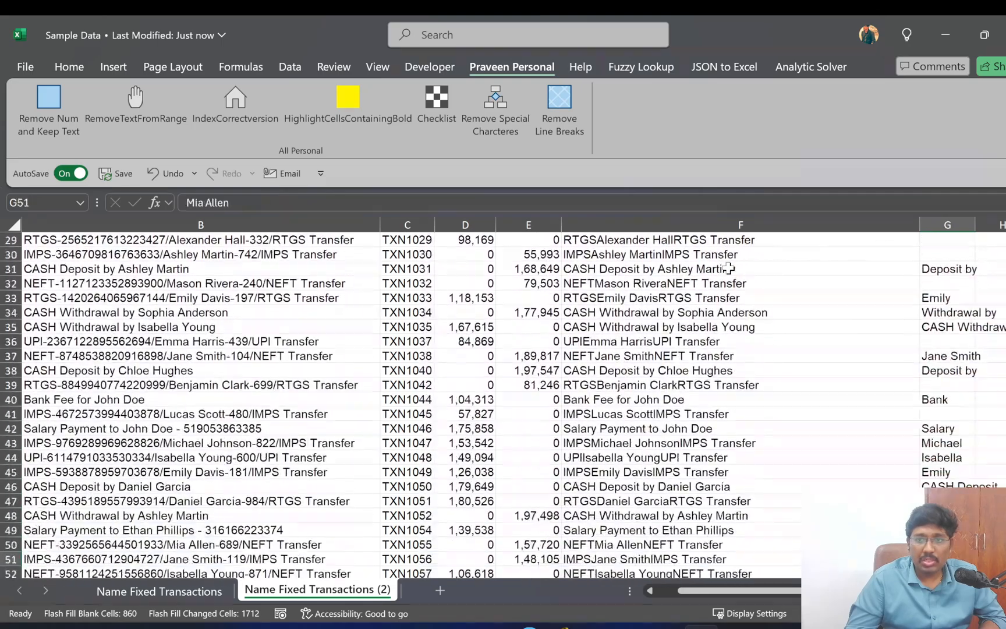
key(Down)
key(Down)
key(Down)
key(Down)
key(Down)
key(Down)
key(Down)
key(Down)
key(Down)
key(Down)
key(Down)
key(Down)
key(Down)
key(Down)
key(Down)
key(Down)
key(Down)
key(Down)
key(Down)
key(Down)
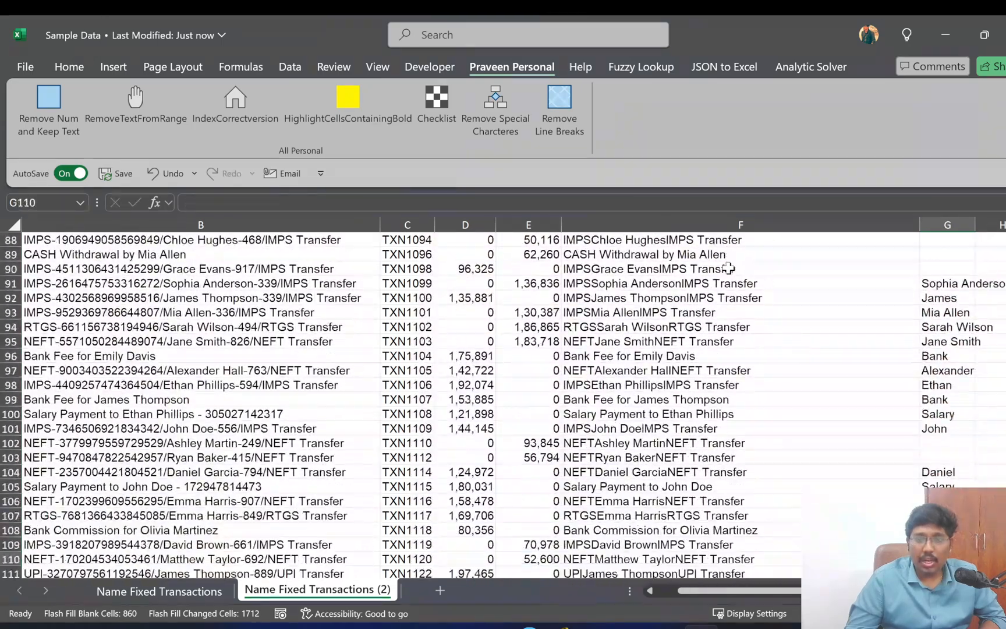
key(Down)
key(Down)
key(Down)
key(Down)
key(Down)
key(Down)
key(Down)
key(Down)
key(Down)
key(Down)
key(Down)
key(Down)
key(Down)
key(Down)
key(Down)
key(Down)
key(Down)
key(Down)
key(Down)
key(Down)
key(Up)
key(Up)
key(Up)
key(Up)
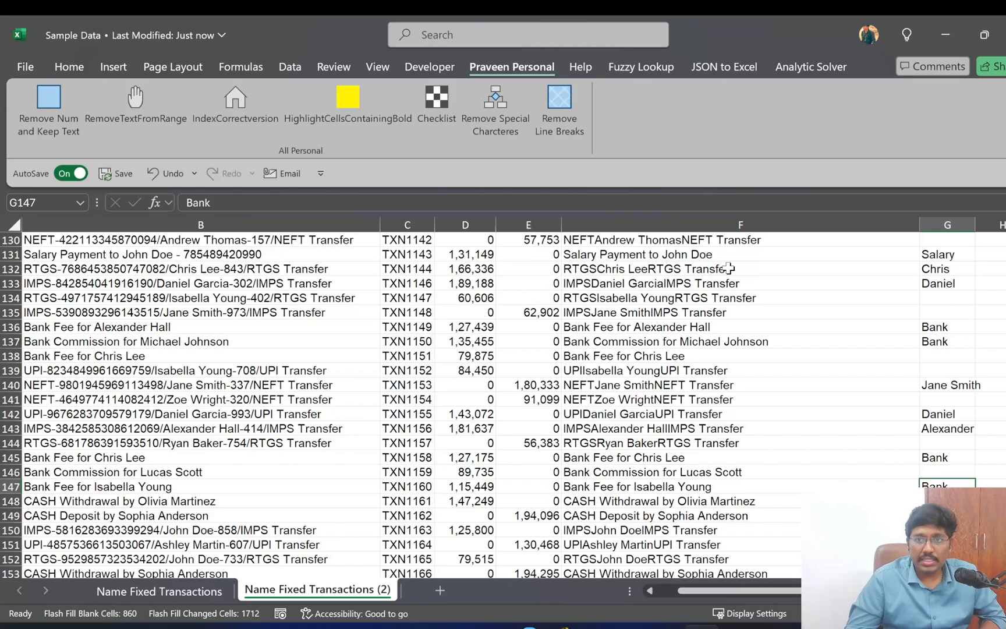
Compare the original transaction, cleaned description and Flash Fill result across row 147
key(Home)
key(Right)
key(Right)
key(Right)
key(Right)
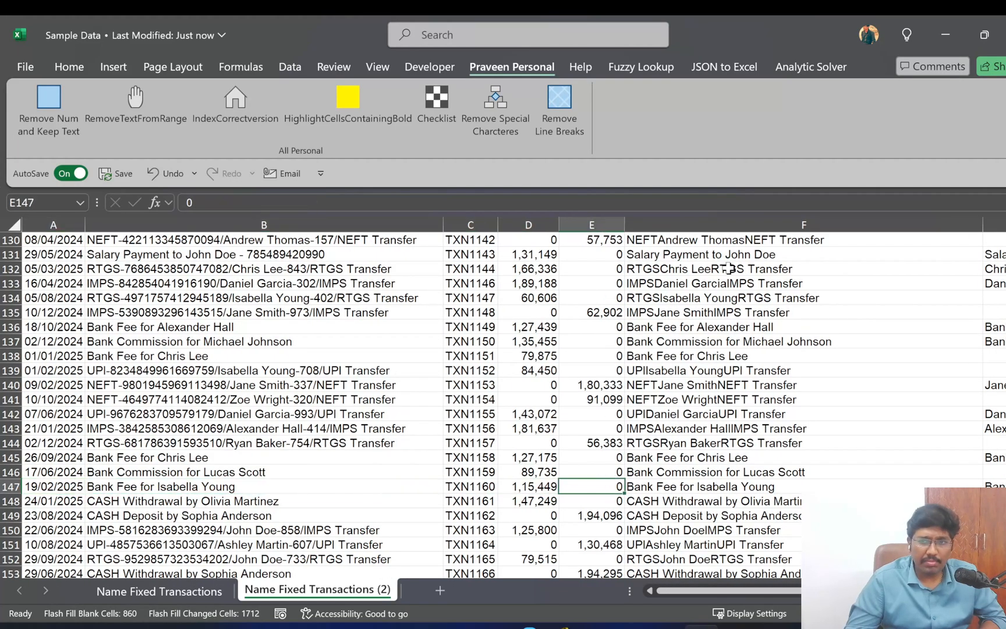
key(Right)
key(Right)
key(Right)
key(Left)
key(Left)
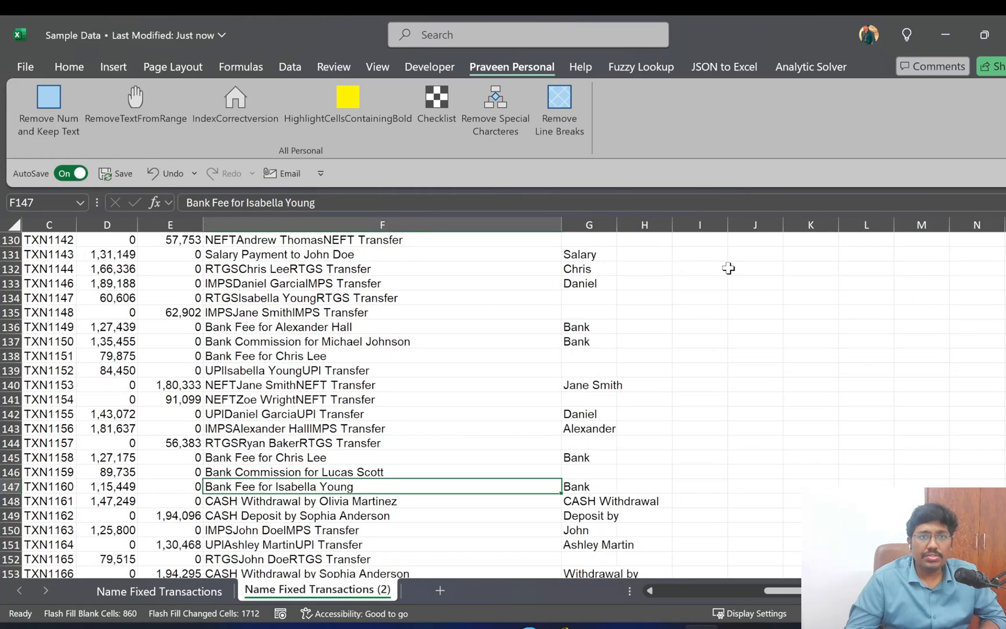
Compare the original transaction, cleaned description and Flash Fill result across row 2
key(ctrl+Up)
key(Down)
key(Right)
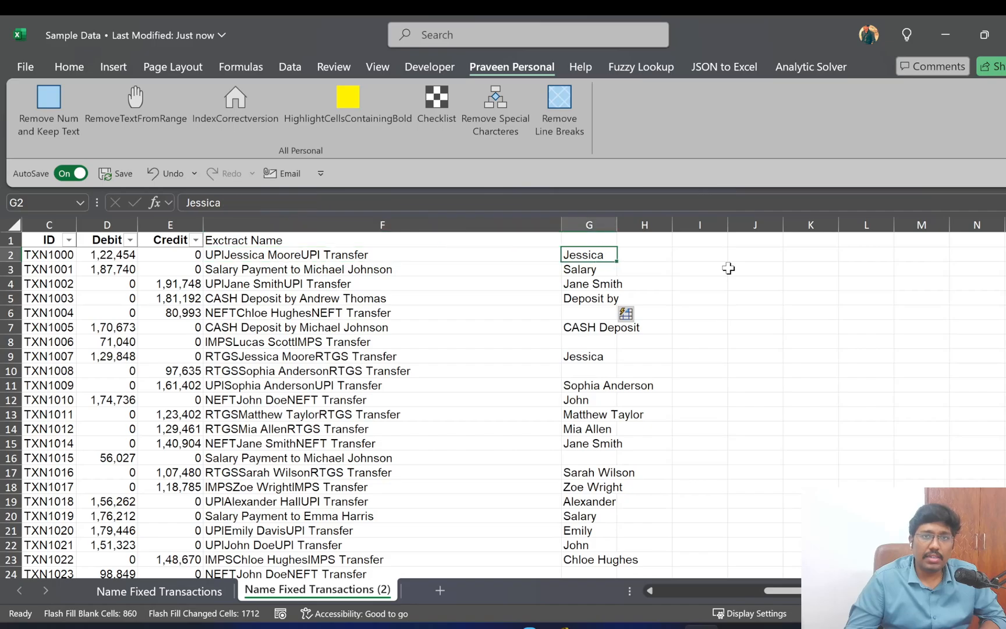
key(Left)
key(Left)
key(Left)
key(Left)
key(Left)
key(Left)
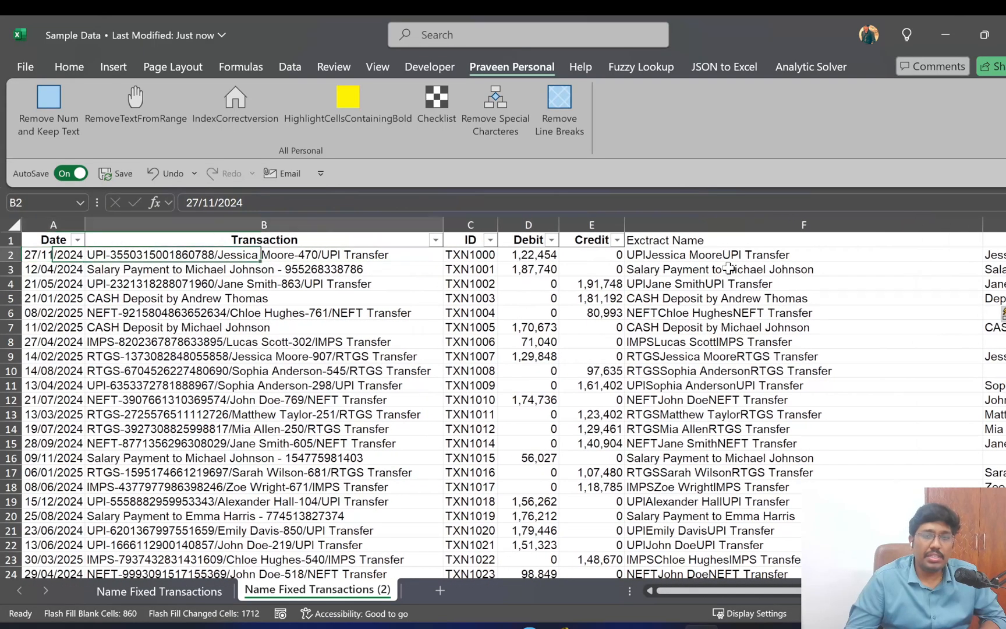
key(Right)
key(Right)
key(Right)
key(Right)
key(Right)
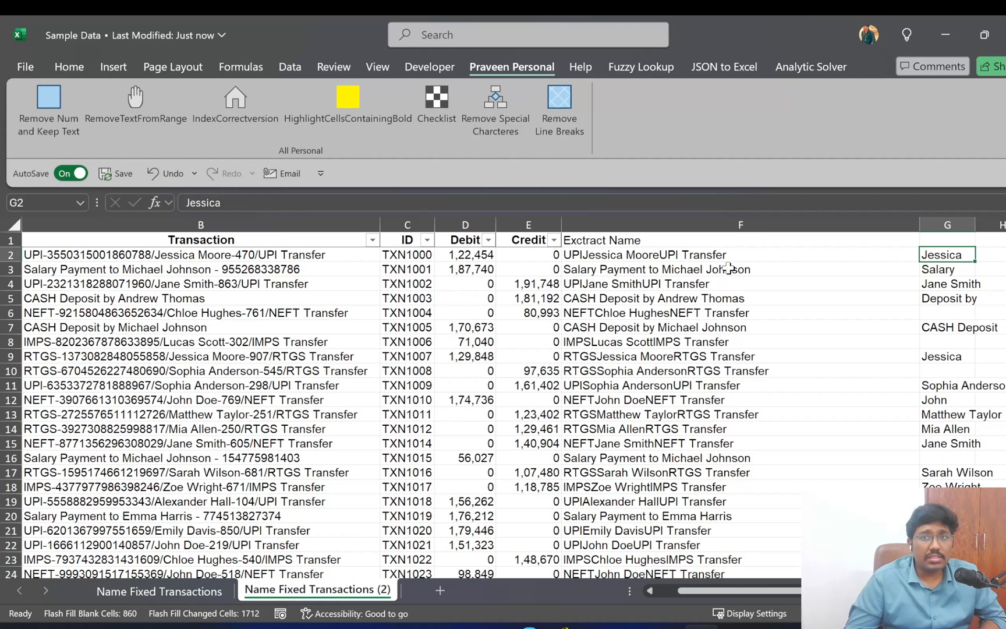
key(Left)
key(Right)
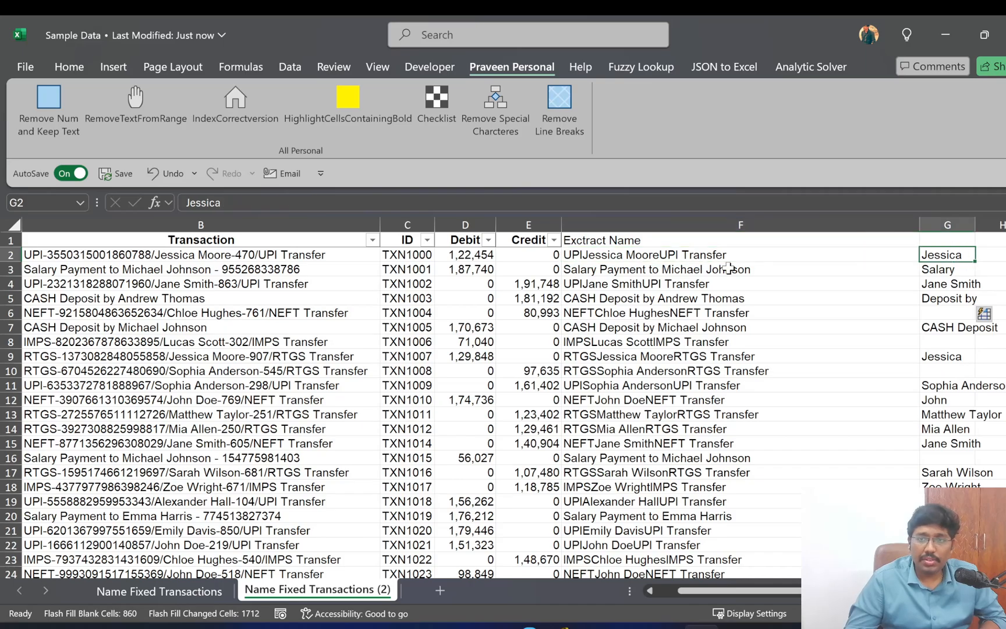
key(Left)
key(Right)
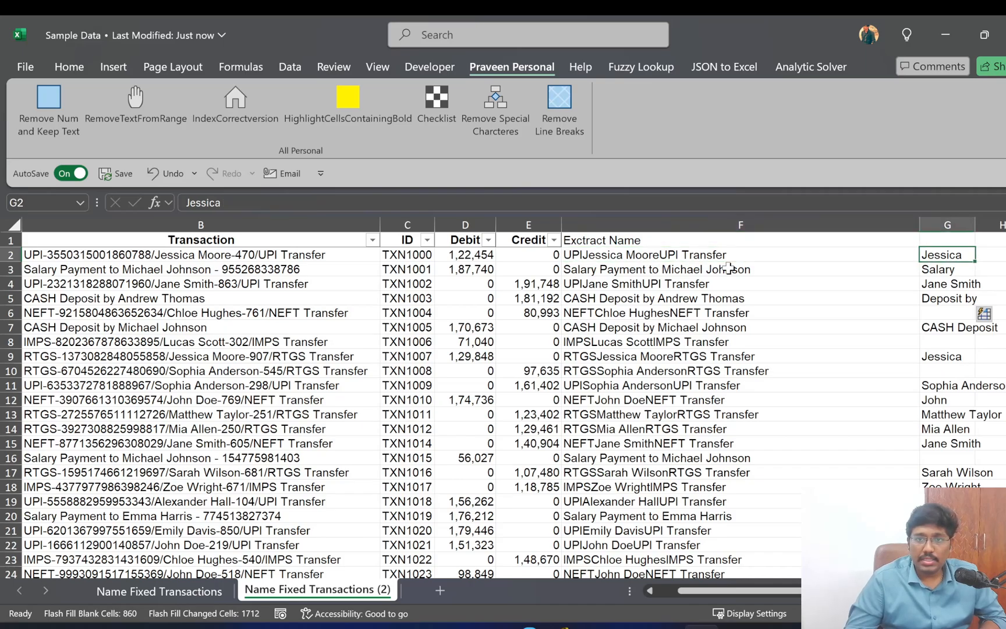
Check the Flash Fill results in the last rows, and examine the extent of the data from A1 to row 2576
key(Left)
key(ctrl+Down)
key(Right)
key(Up)
key(Left)
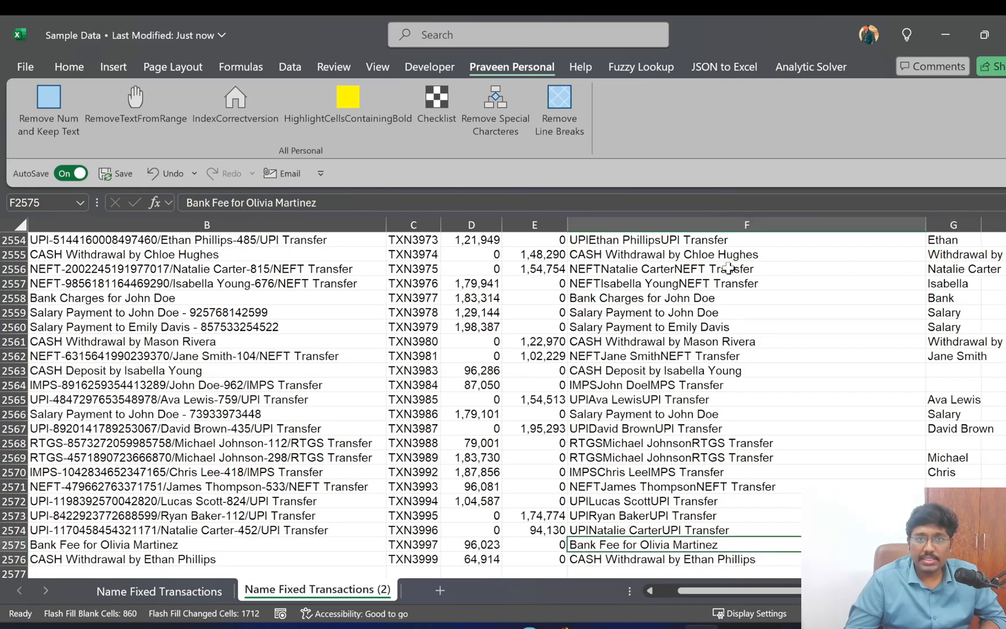
key(ctrl+Up)
key(Right)
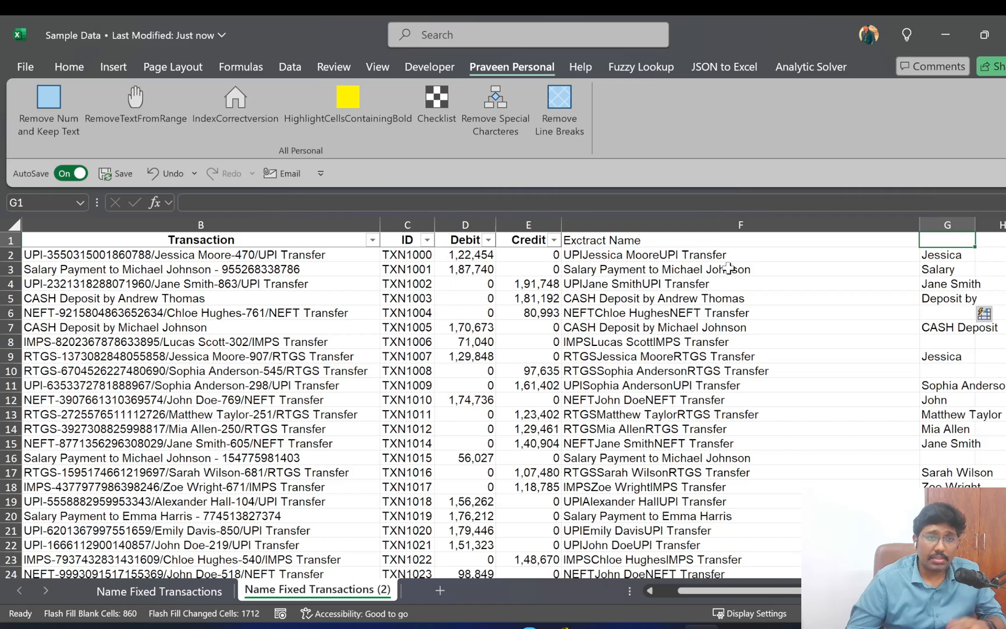
key(Left)
key(Left)
key(Left)
key(Left)
key(Left)
key(Left)
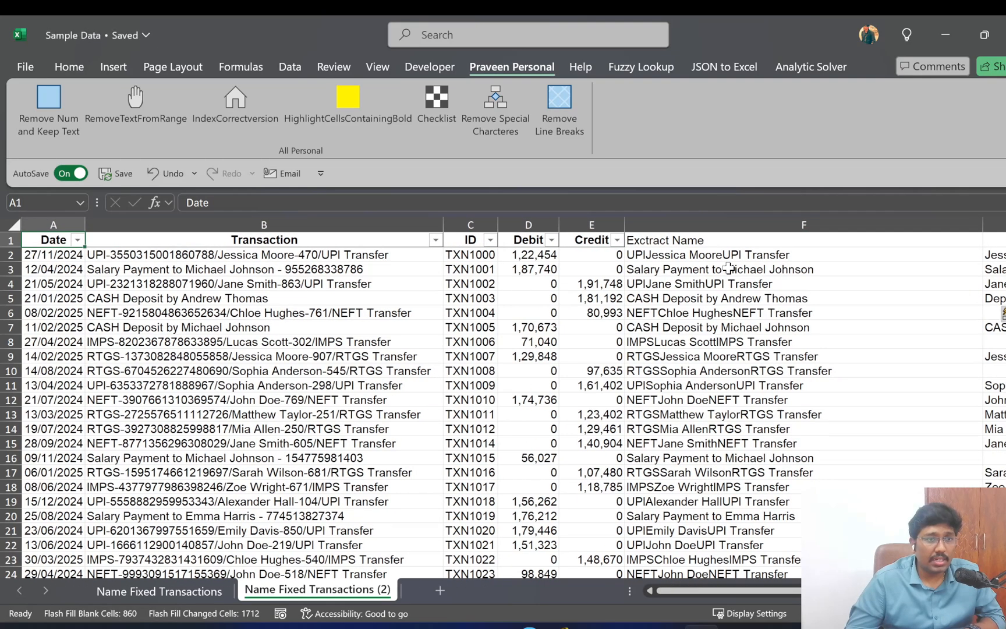
key(ctrl+Down)
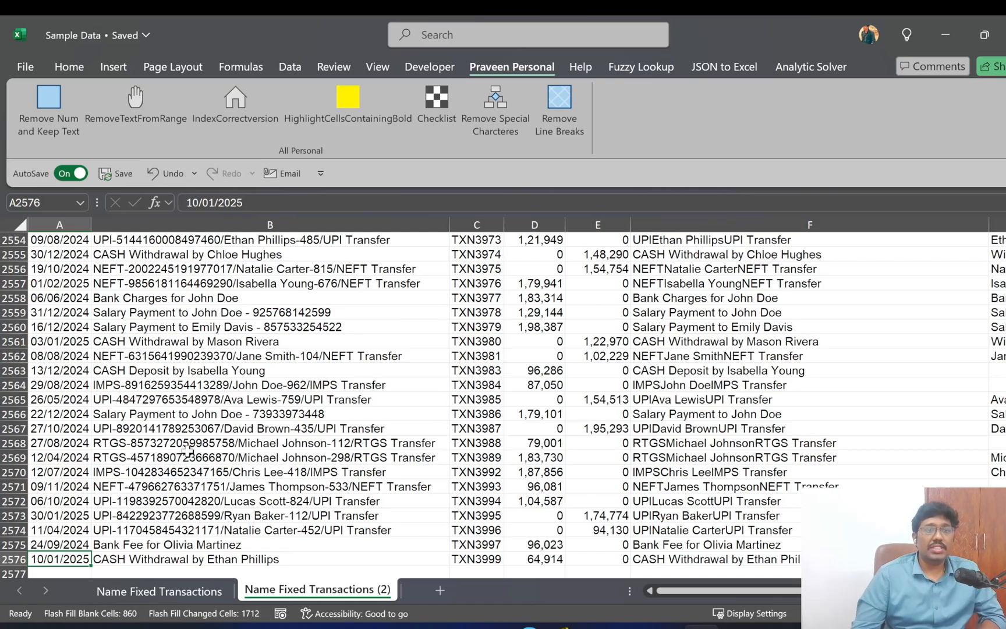
Delete the Name Fixed Transactions (2) sheet
right_click(306, 589)
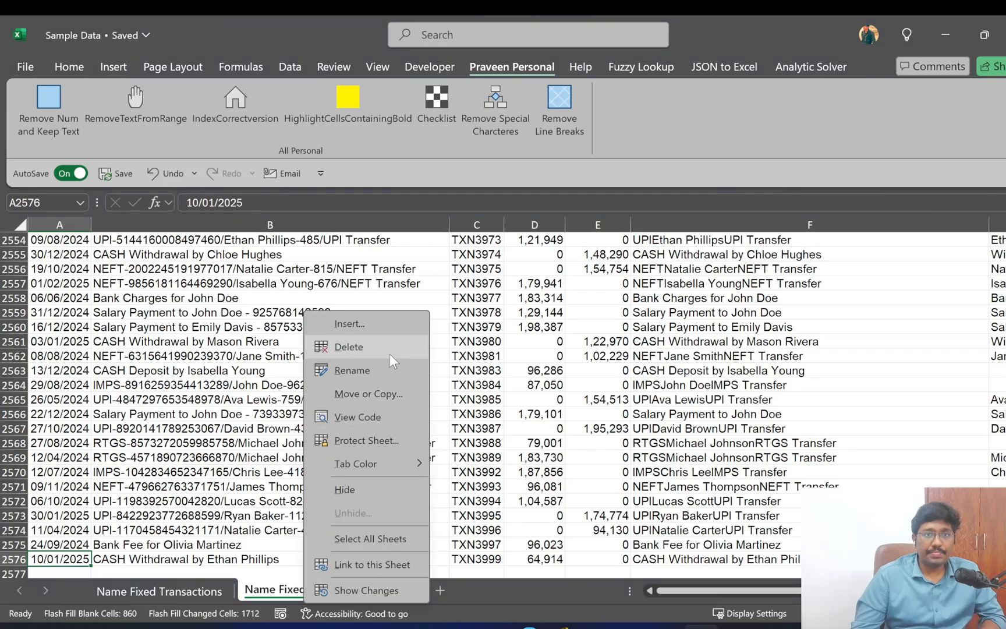
click(344, 346)
click(520, 376)
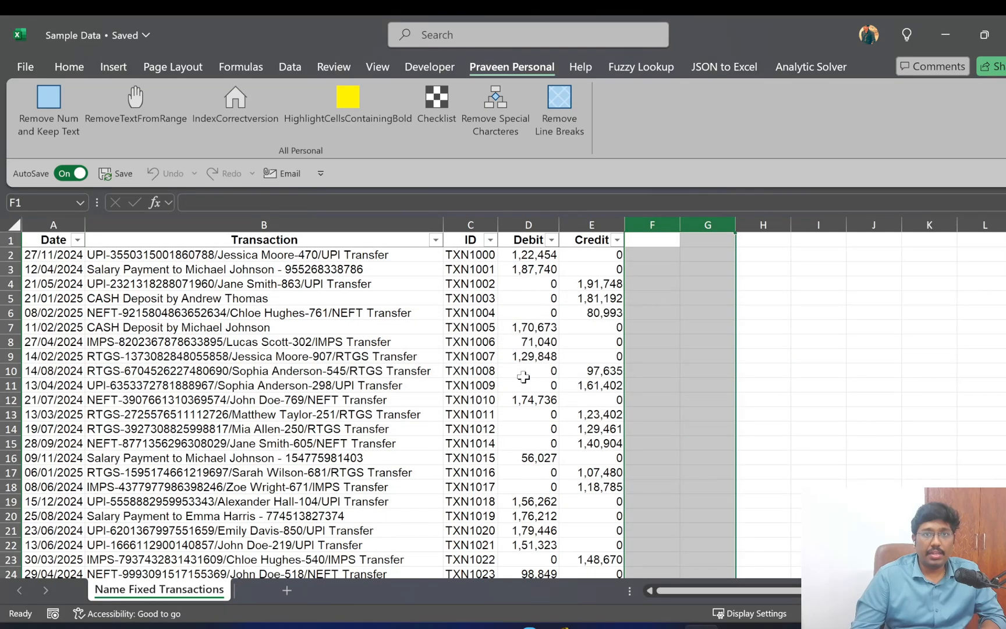
Switch to the Chrome browser and open sompalliandco.com in a new tab
click(479, 289)
click(1005, 35)
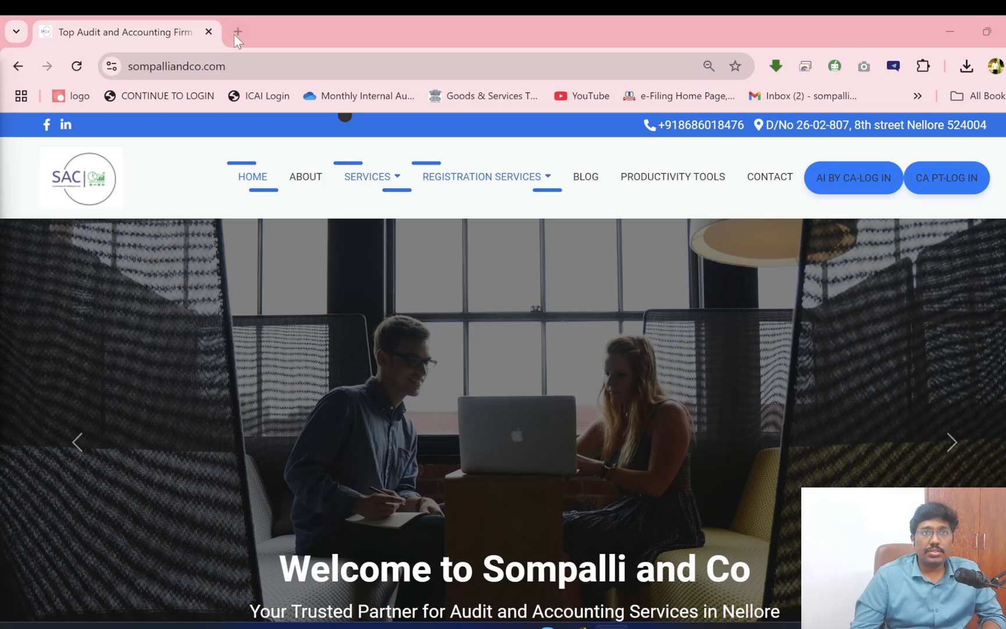
click(234, 34)
click(248, 72)
text(som)
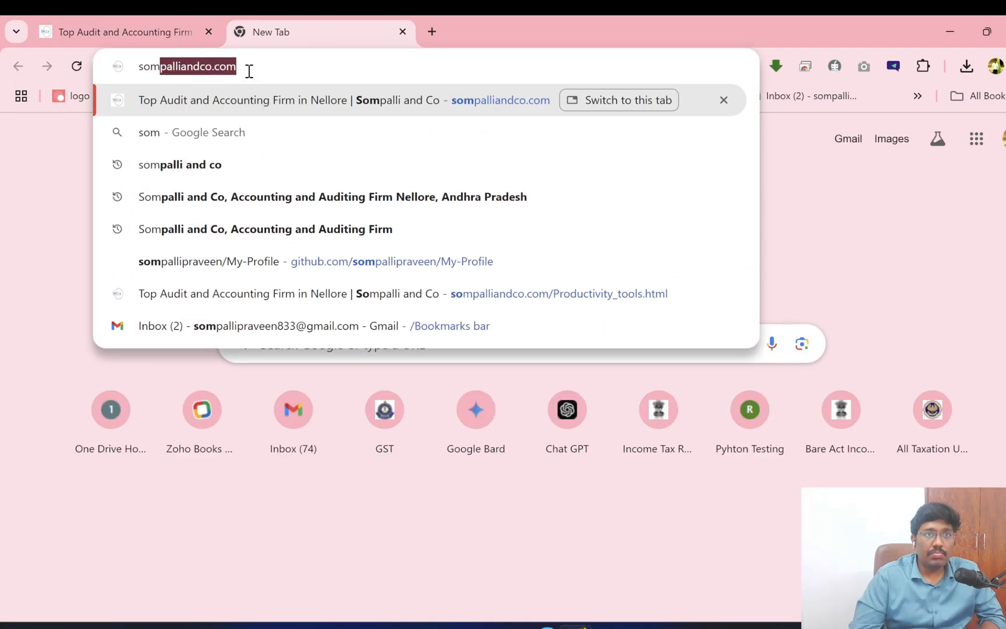
text(pall)
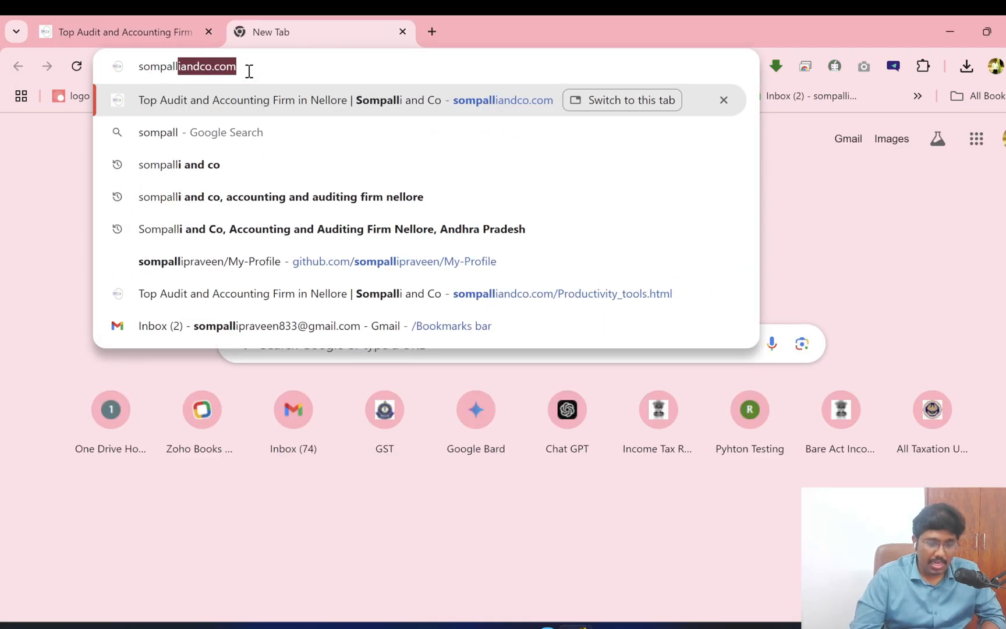
text(iandco.com)
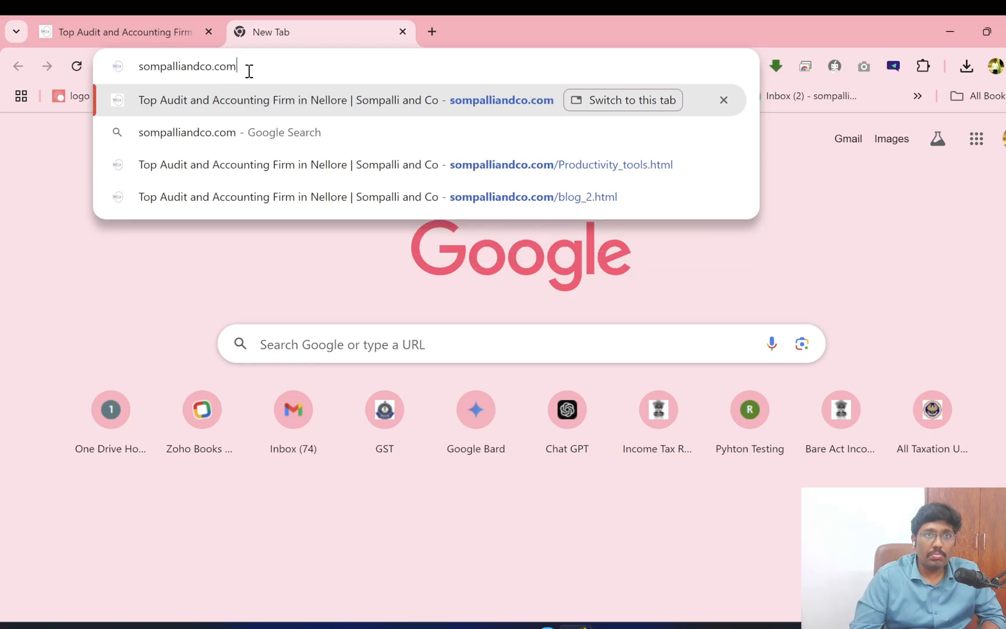
key(Return)
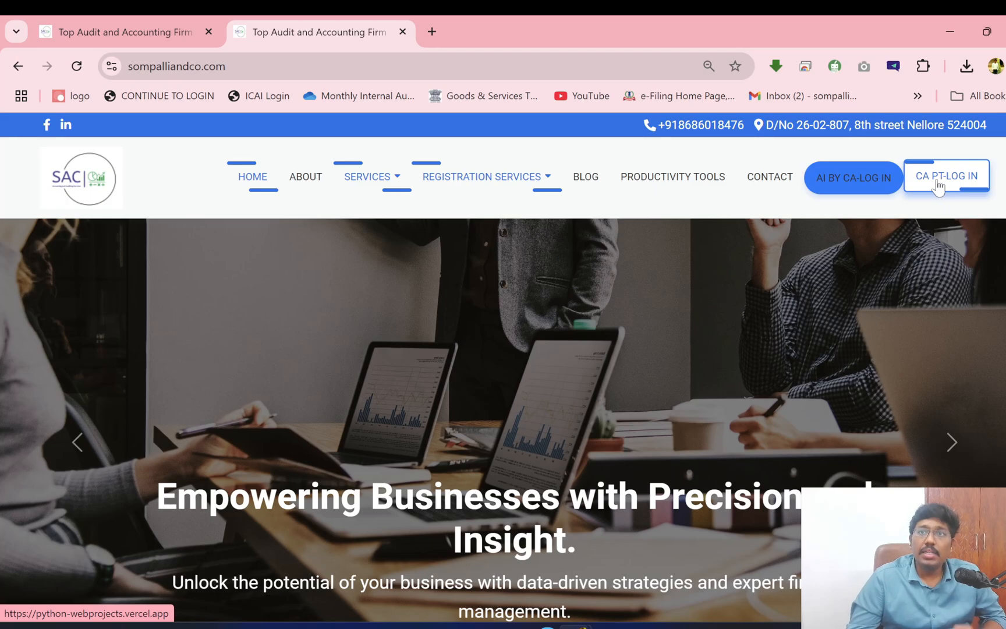
Open the CA PT log-in site, look over its landing page, and go to the login page
click(937, 185)
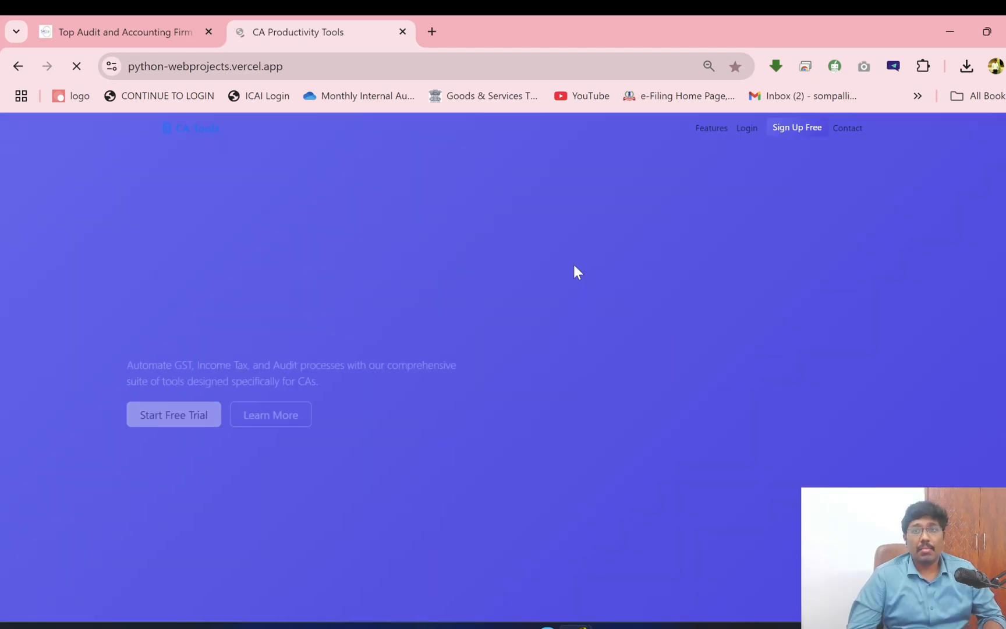
scroll(606, 341, down, 10)
scroll(622, 343, down, 10)
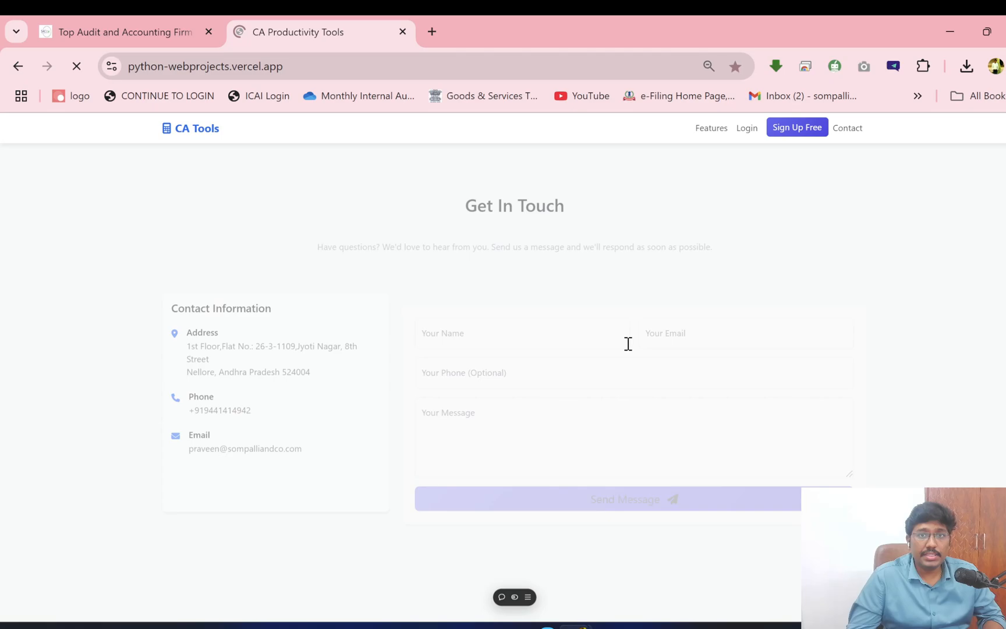
scroll(634, 338, up, 20)
key(ctrl+plus)
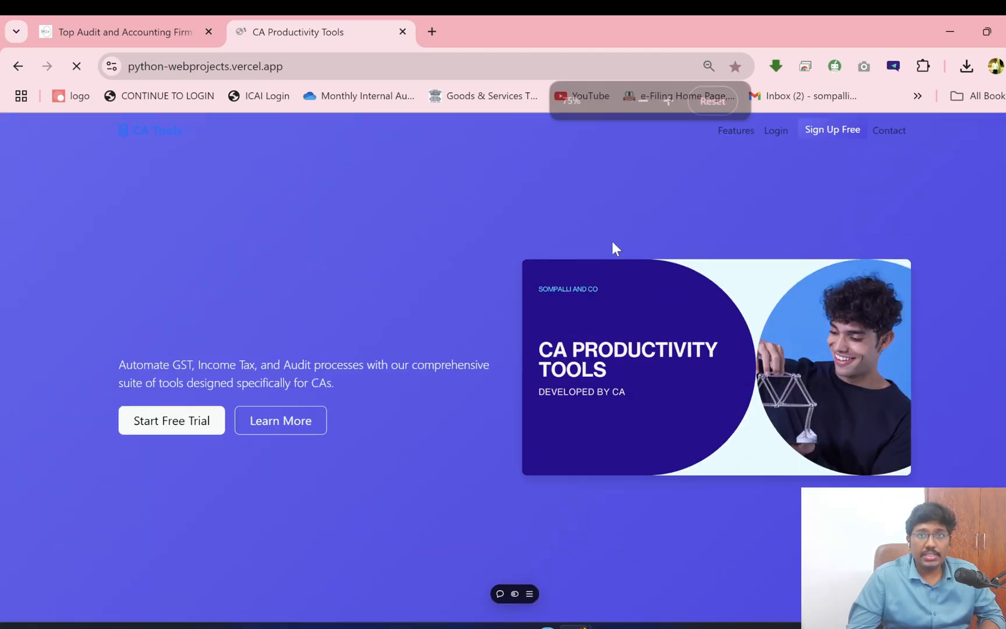
scroll(613, 242, down, 6)
scroll(612, 242, up, 8)
click(778, 140)
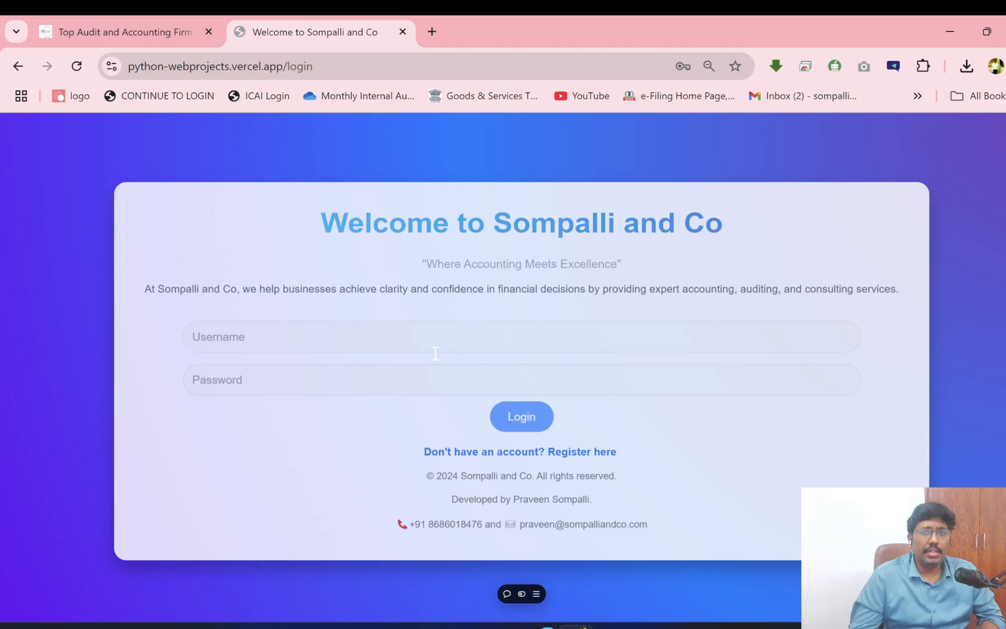
Examine the fields of the new-account registration form, and return to the login page
click(396, 328)
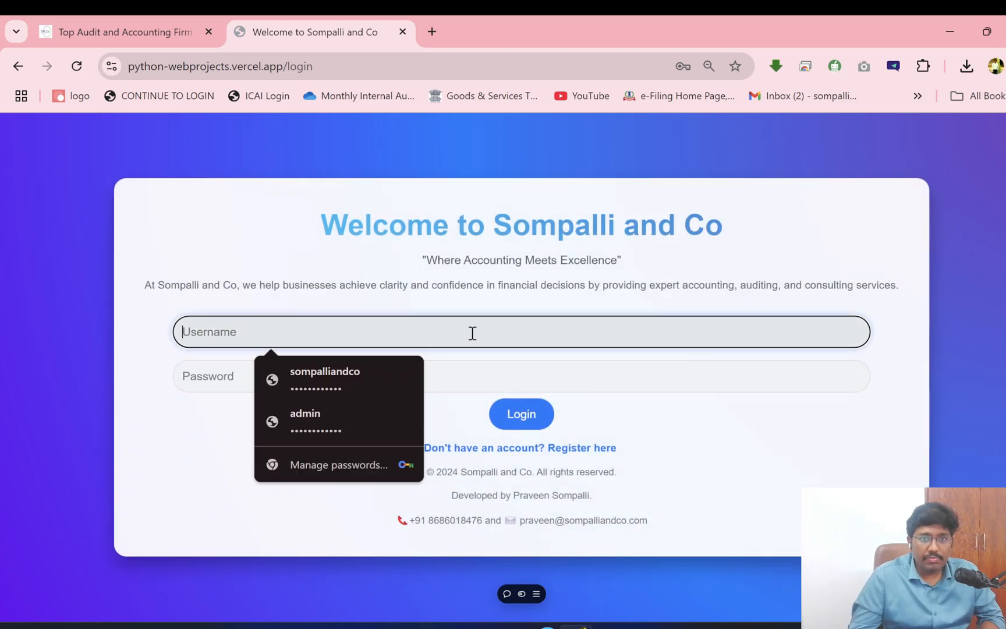
click(597, 447)
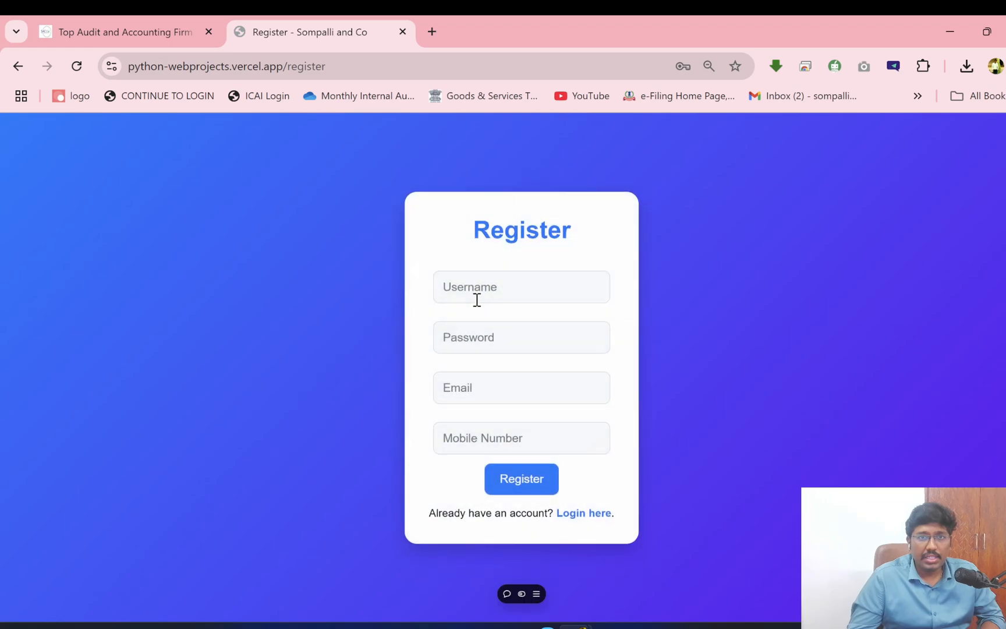
click(499, 285)
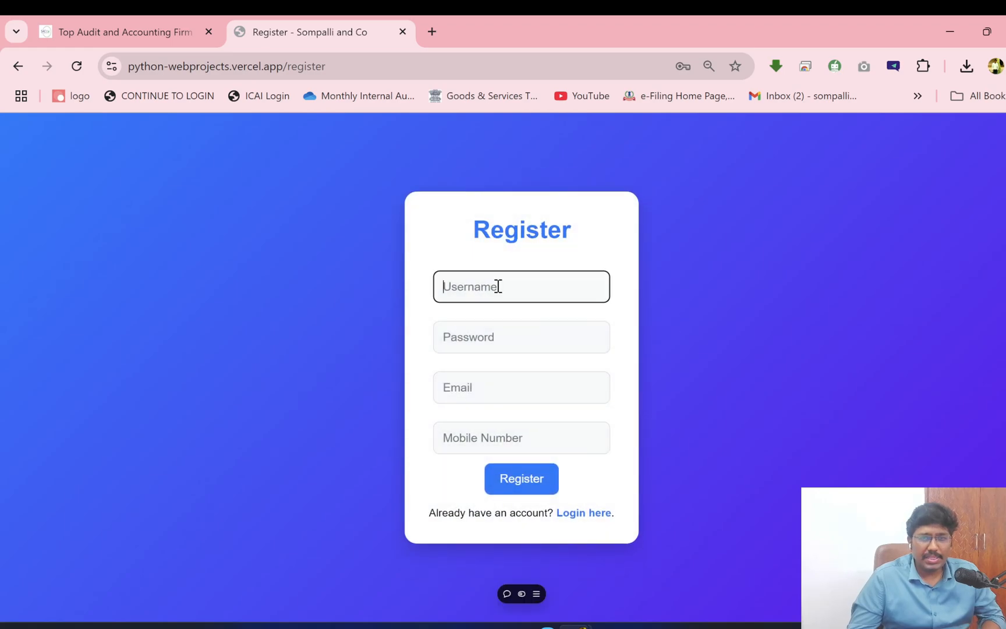
click(558, 231)
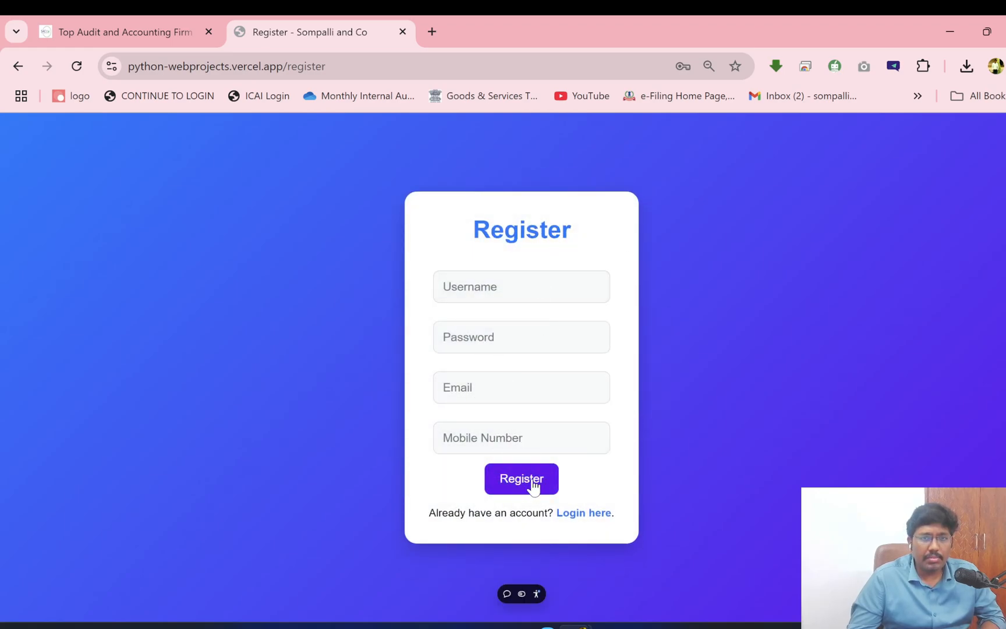
click(18, 69)
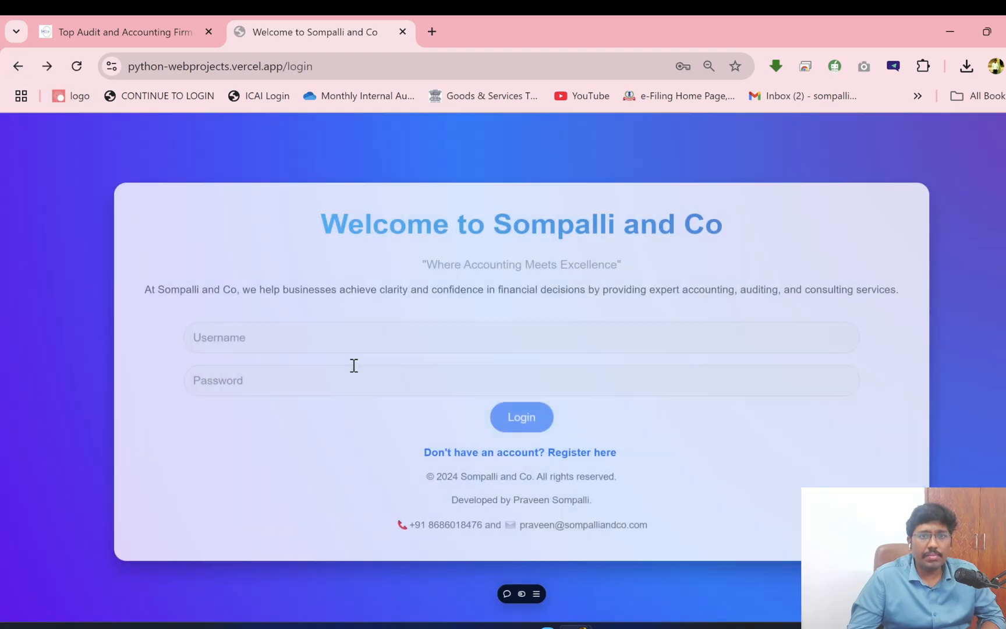
Log in to the Sompalli and Co dashboard with the account username and password
click(274, 328)
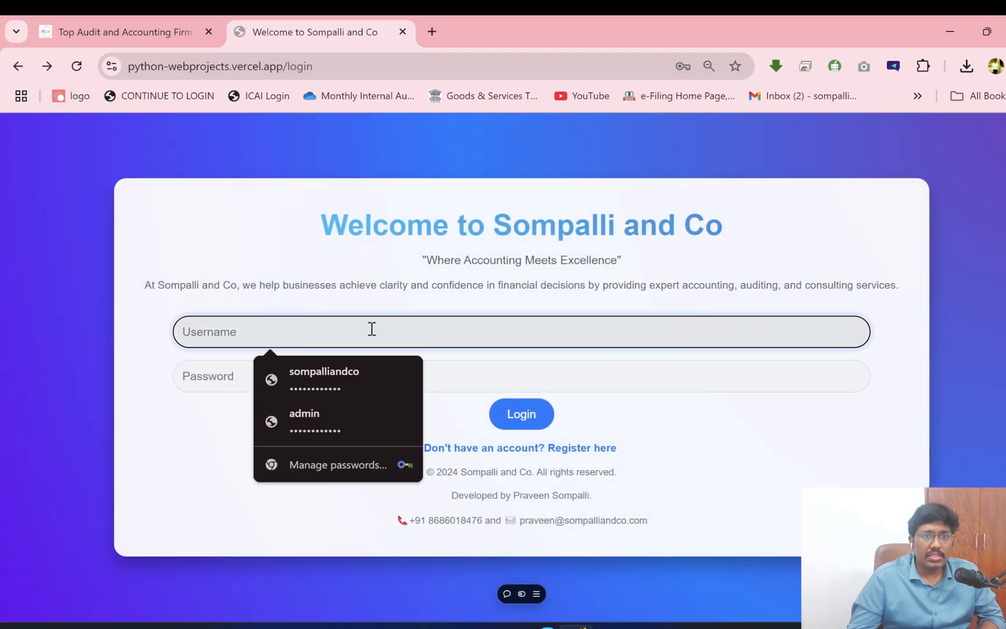
text(so)
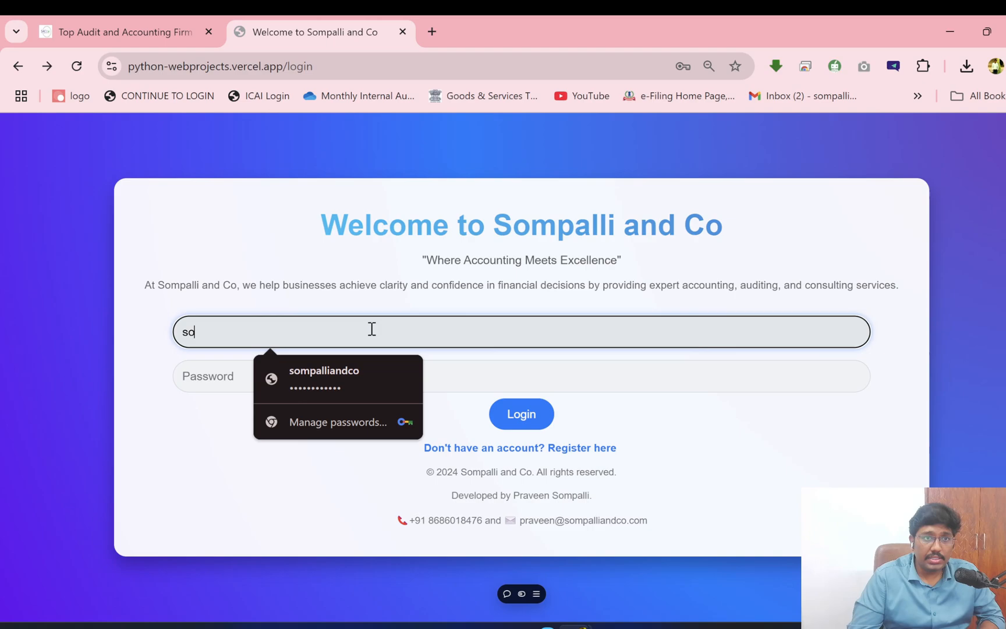
text(mpalliandco)
key(Tab)
text(****)
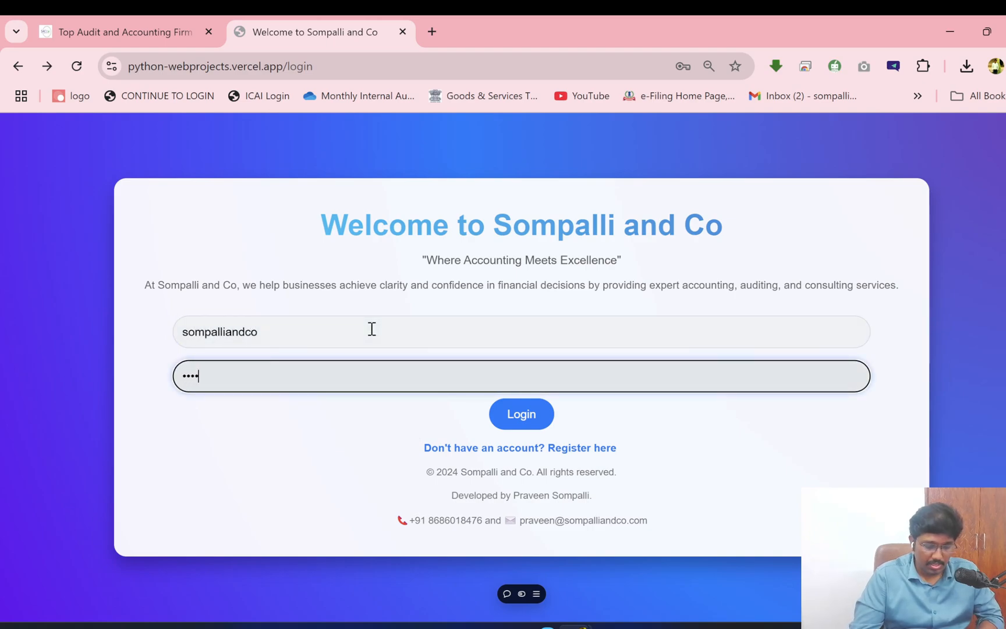
text(********)
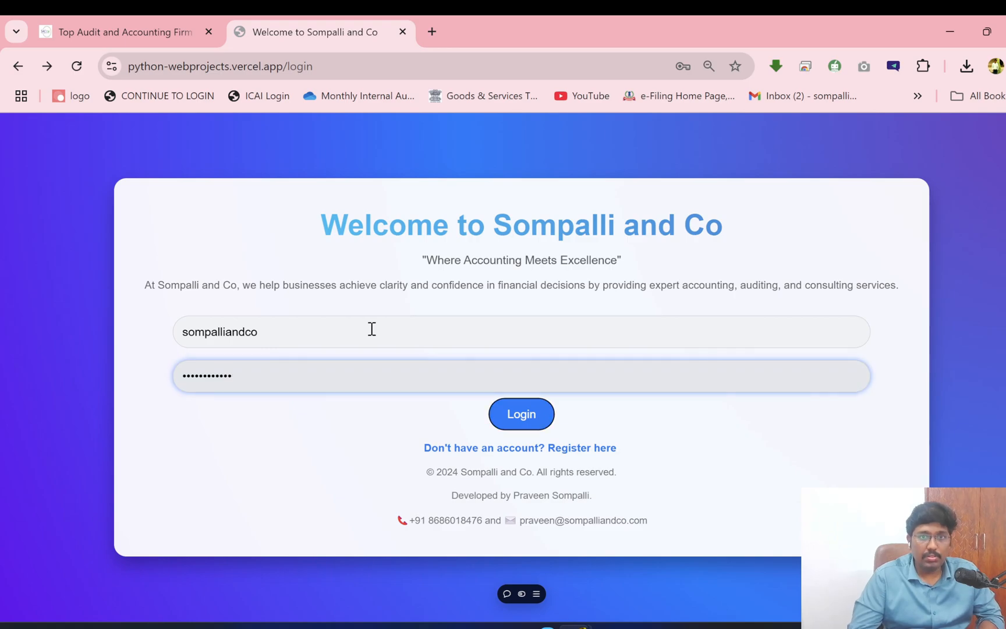
key(Tab)
key(Return)
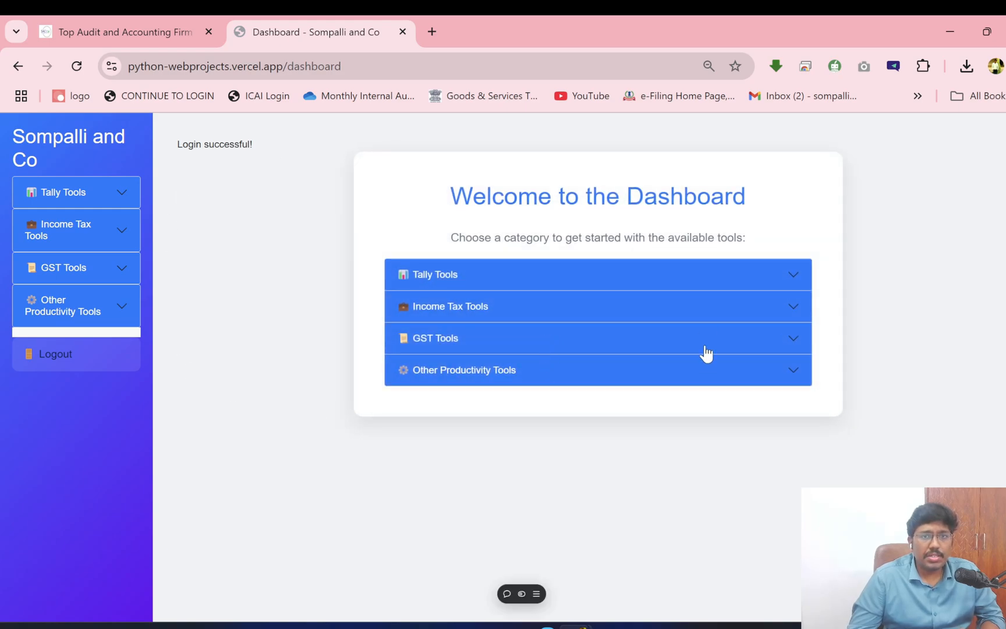
Open the Bank Extraction tool from the Other Productivity Tools category
click(562, 361)
scroll(580, 524, down, 1)
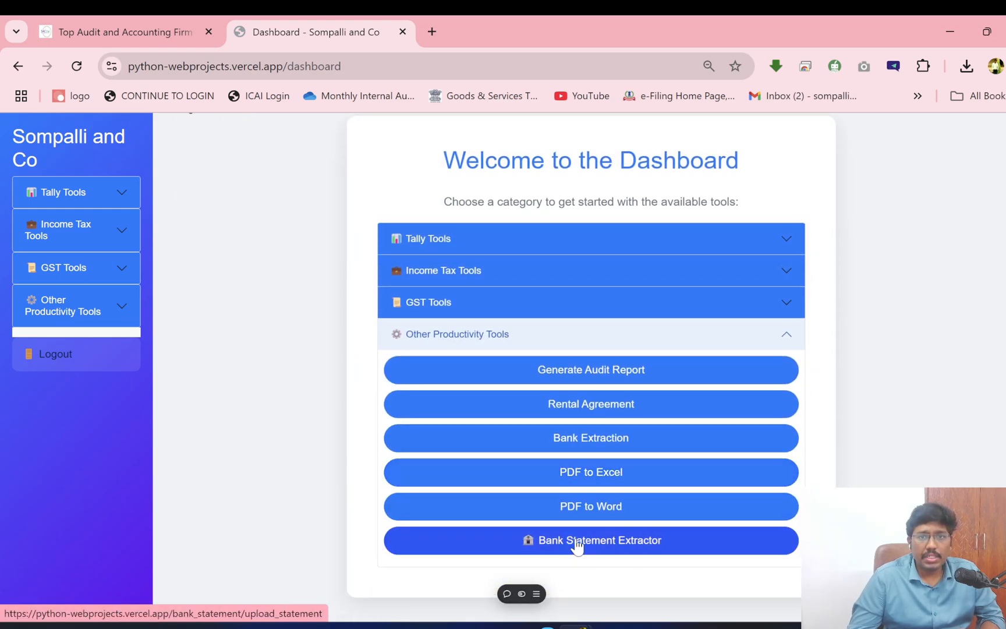
click(590, 440)
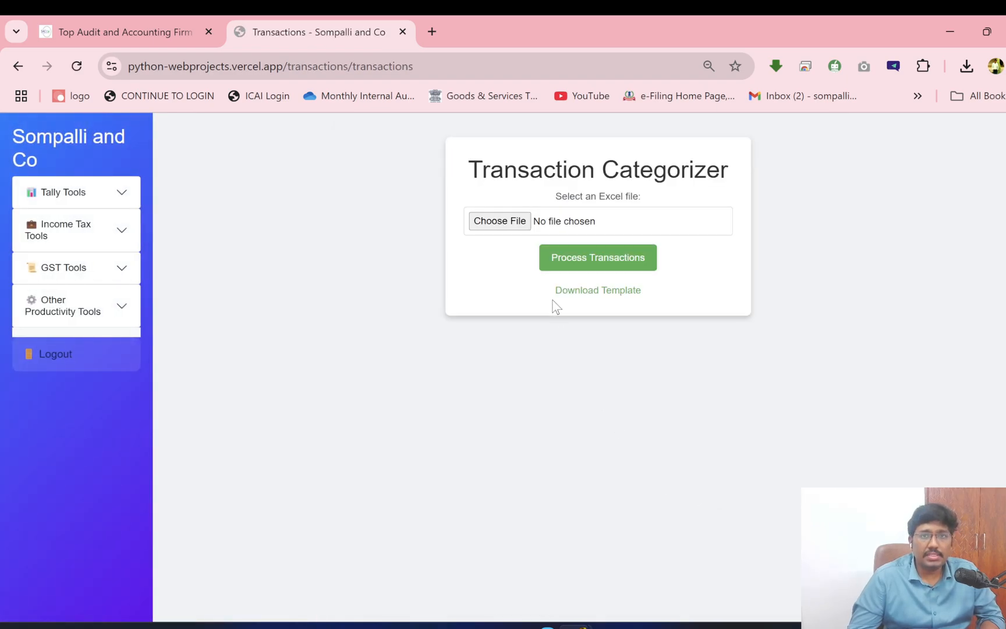
click(608, 301)
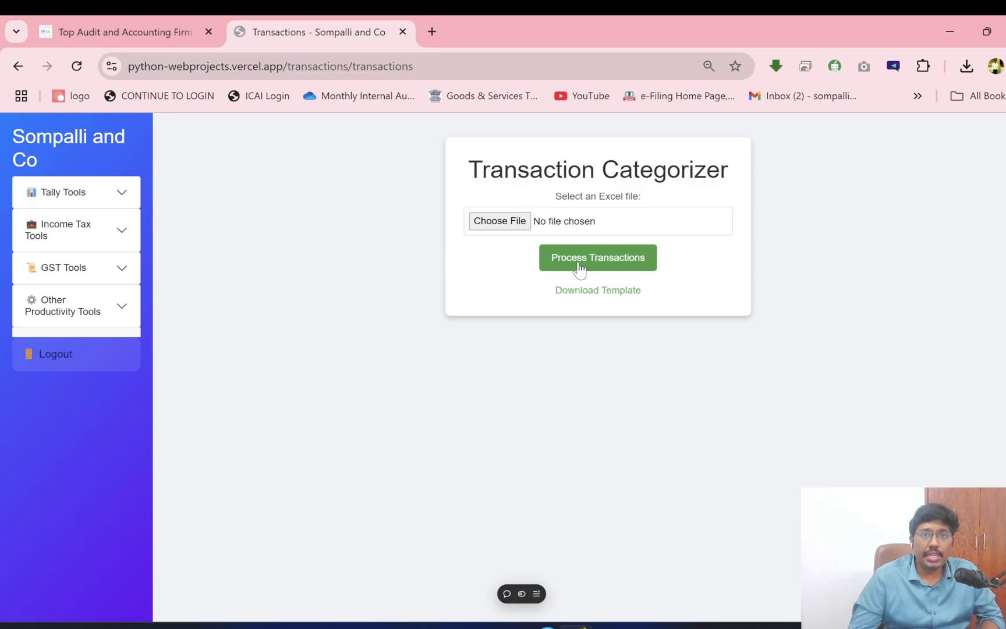
Choose the Sample Data workbook from the Sample Data folder for the Transaction Categorizer and process its transactions
key(alt+Tab)
key(Escape)
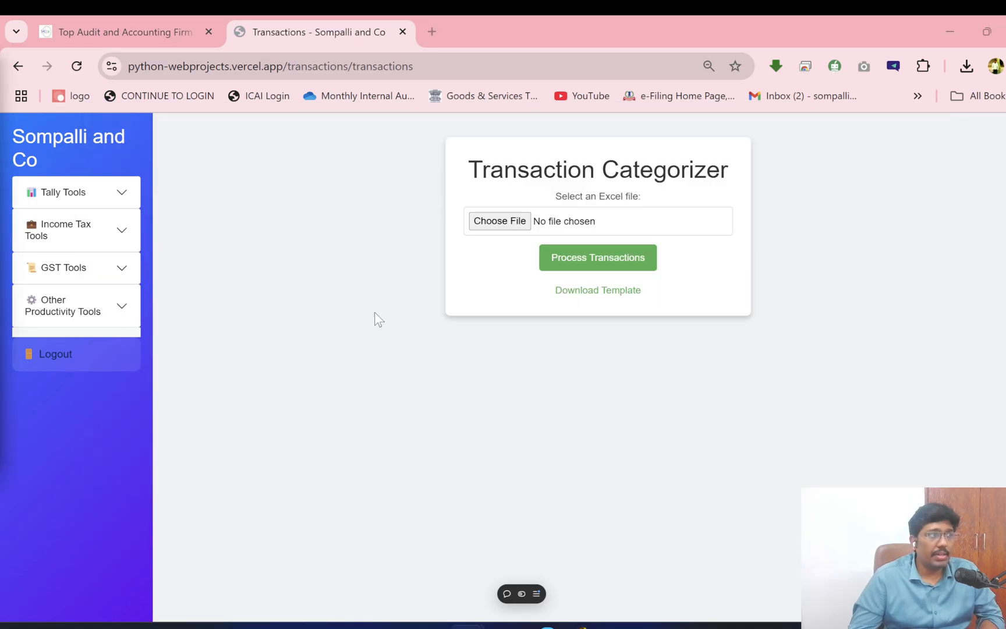
click(500, 225)
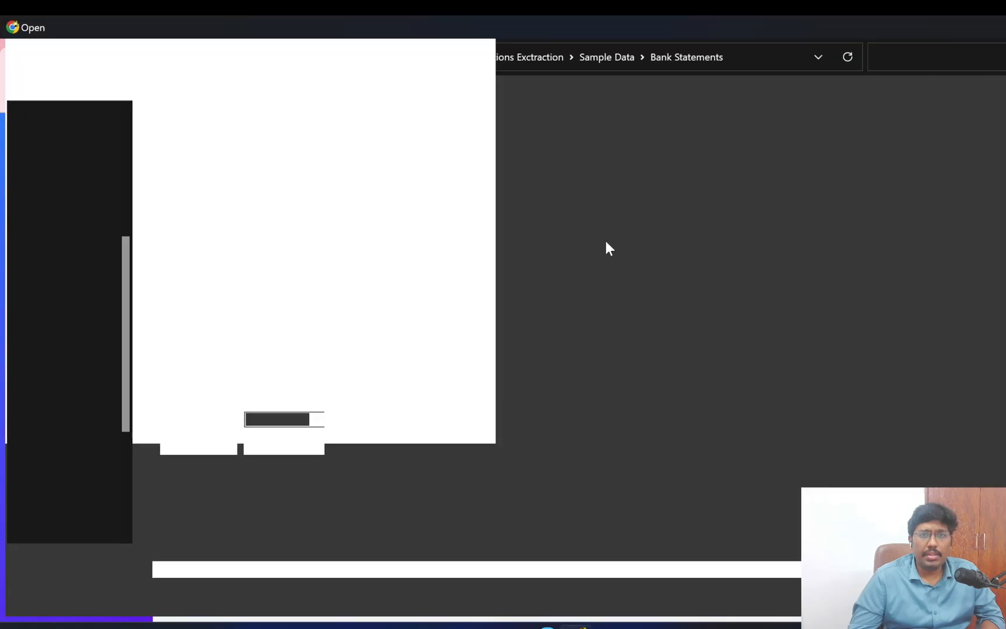
key(alt+d)
text(C:\Users\sompa\OneDrive\My Personal Works\Youtube VIdeos\2.Bank Transactions Exctraction\Sample Data)
key(Return)
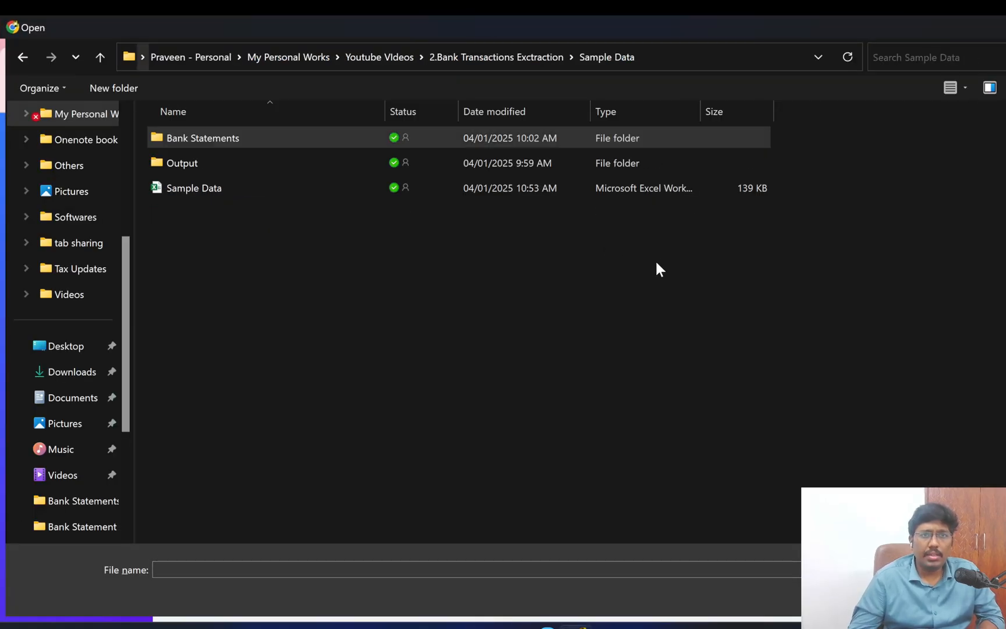
click(609, 191)
click(882, 599)
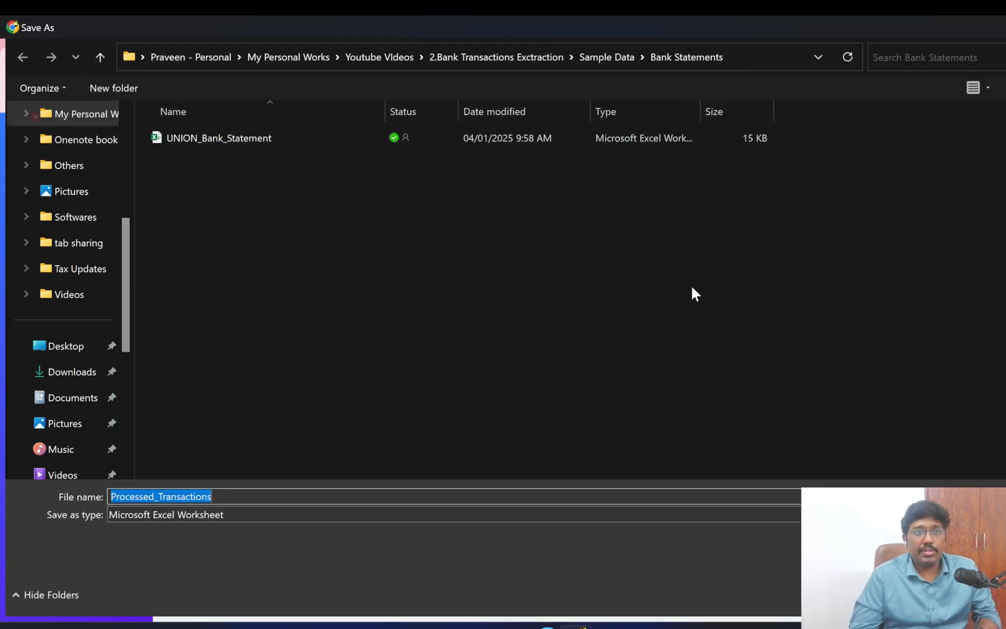
Save the output workbook as Processed_Transactions in the Sample Data folder
key(alt+d)
text(C:\Users\sompa\OneDrive\My Personal Works\Youtube VIdeos\2.Bank Transactions Exctraction\Sample Data)
key(Return)
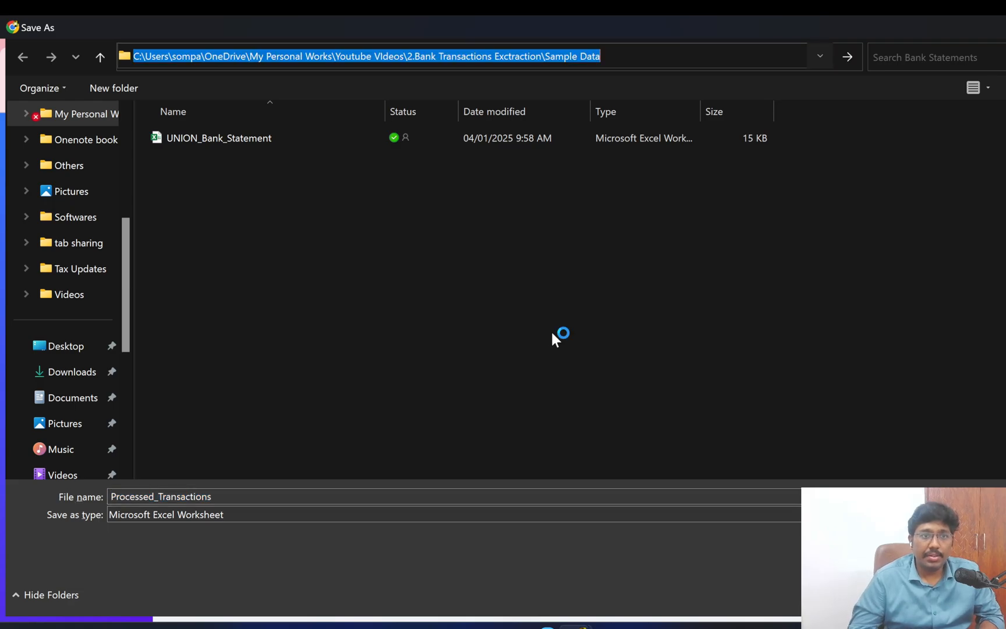
key(alt+d)
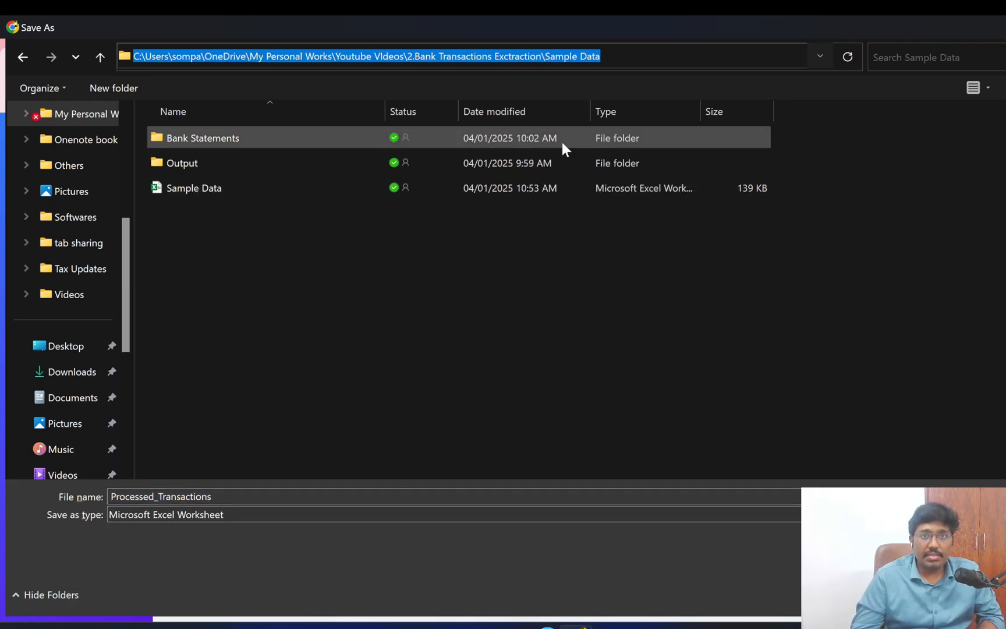
click(914, 594)
Switch to File Explorer and open the Processed_Transactions workbook from the Sample Data folder in Excel
drag(0, 61, 759, 144)
key(alt+d)
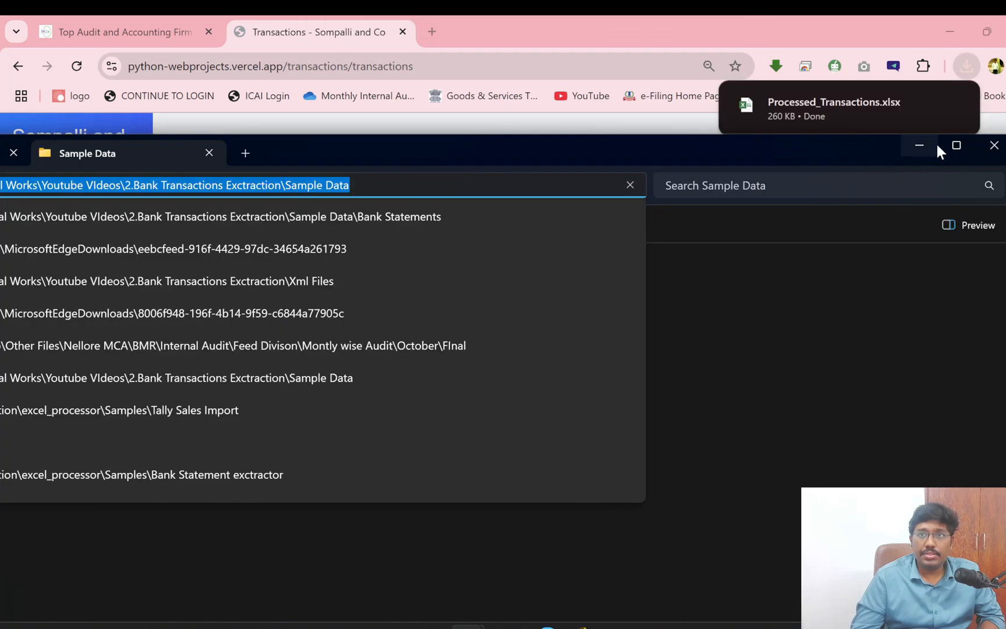
click(938, 148)
click(324, 231)
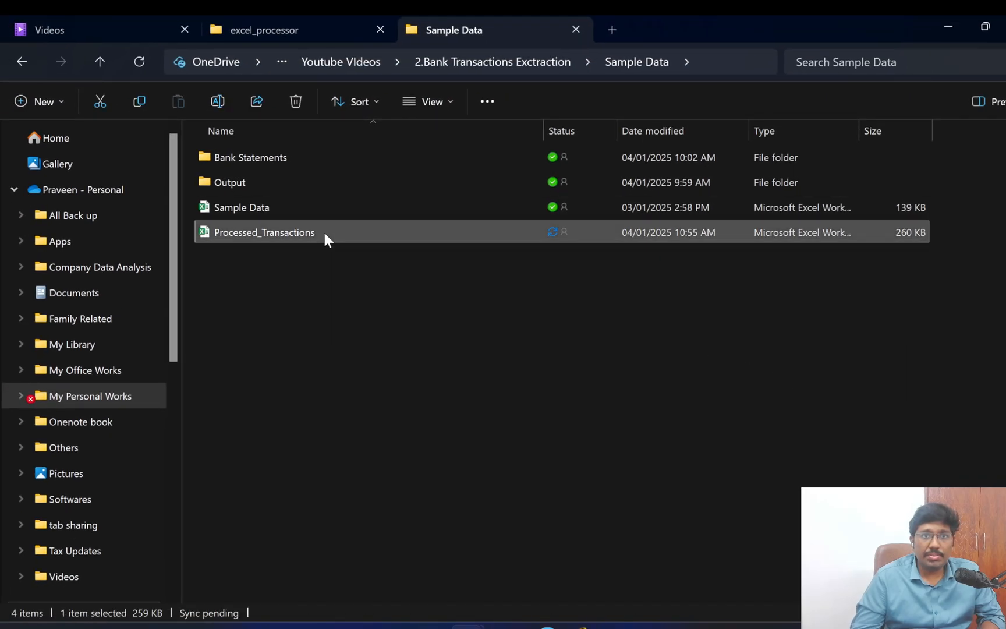
double_click(323, 232)
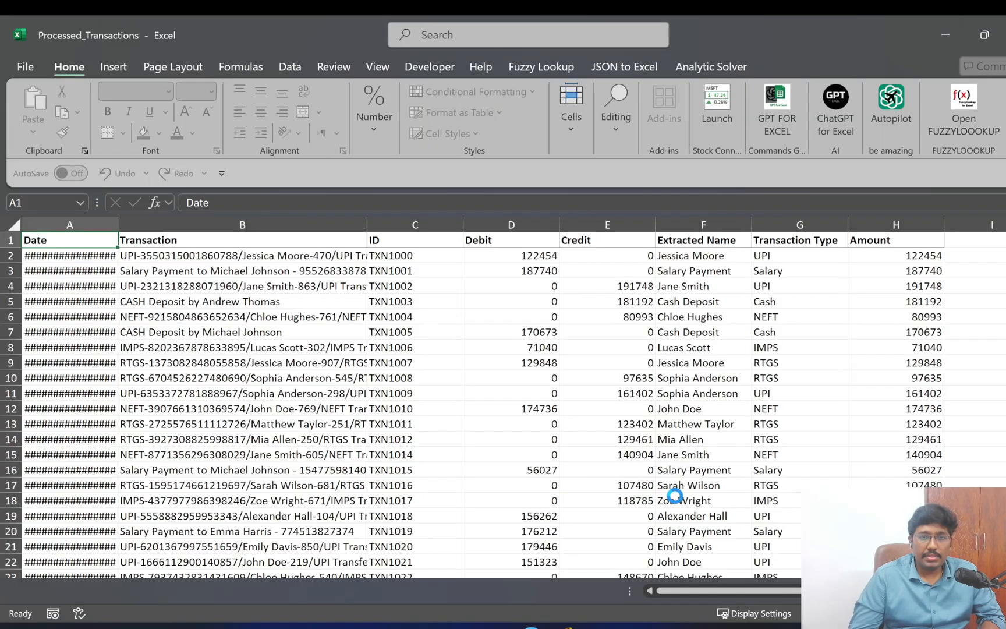
AutoFit the width of all columns on the Processed Data sheet
click(598, 283)
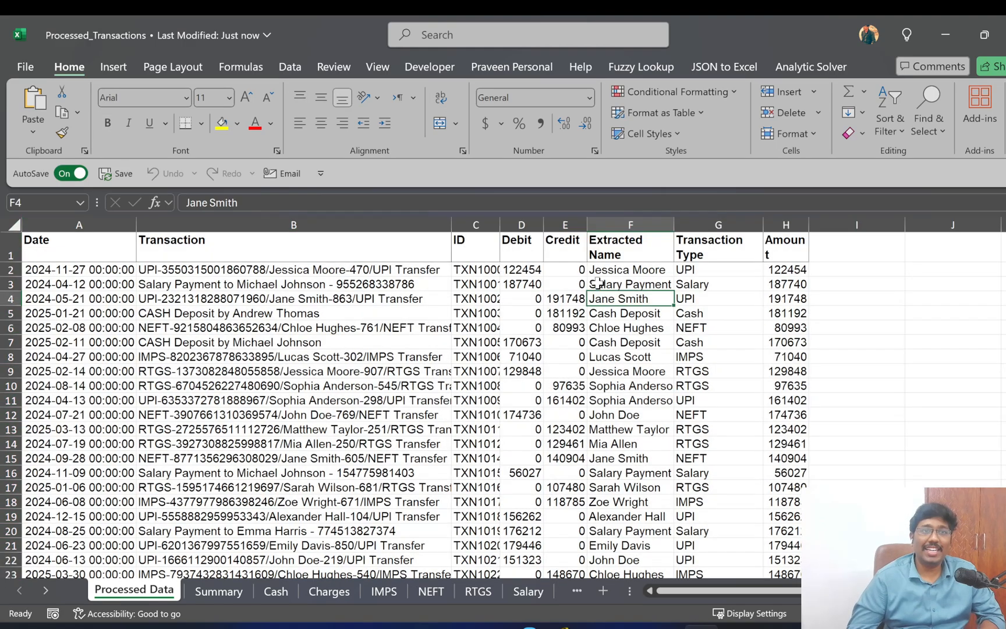
key(Right)
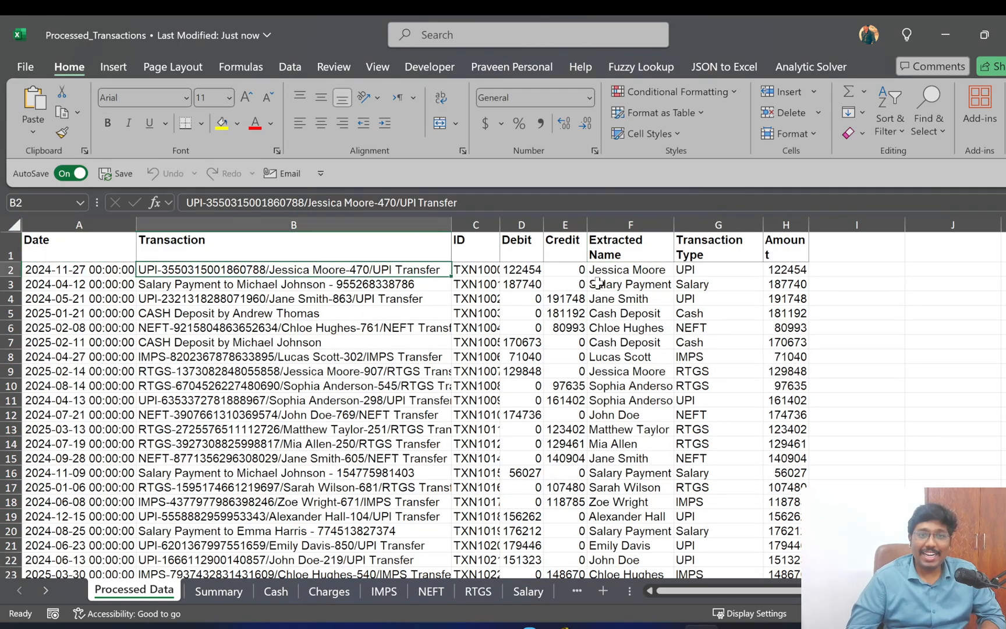
key(ctrl+a)
key(ctrl+a)
key(alt+h)
key(o)
key(i)
key(Right)
key(Right)
key(Right)
key(Right)
key(Down)
key(Down)
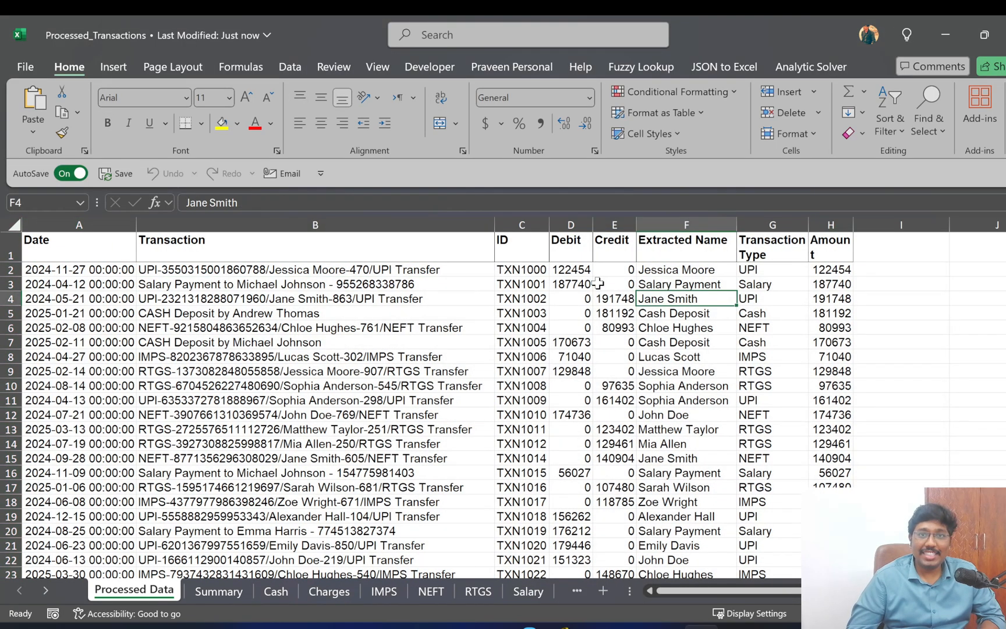
Compare the Extracted Name and Transaction Type values with the transaction descriptions in the first rows of the Processed Data sheet
key(Right)
key(Left)
key(Left)
key(Up)
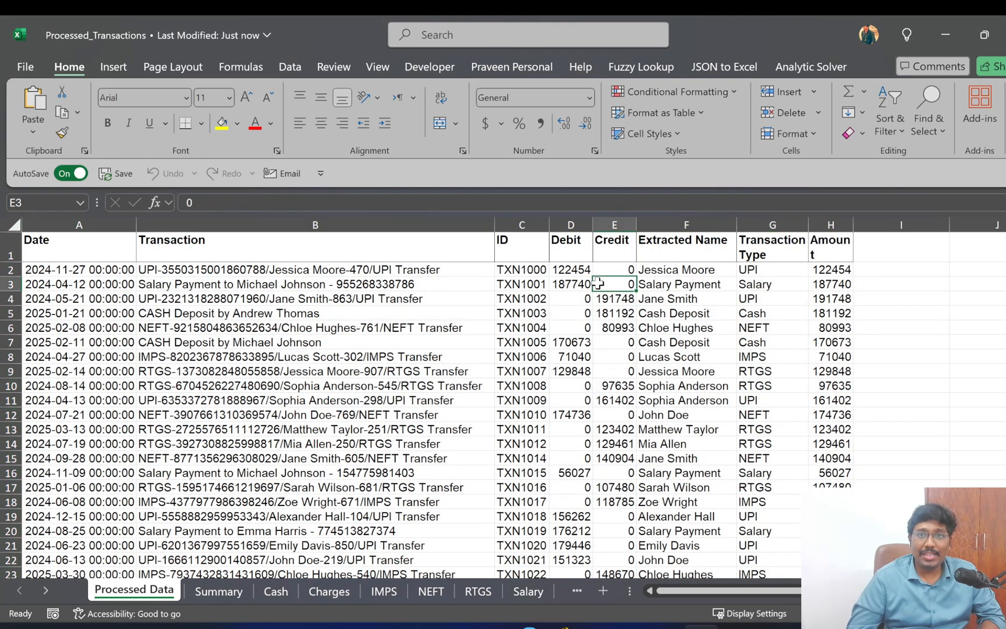
key(Up)
key(Right)
key(Right)
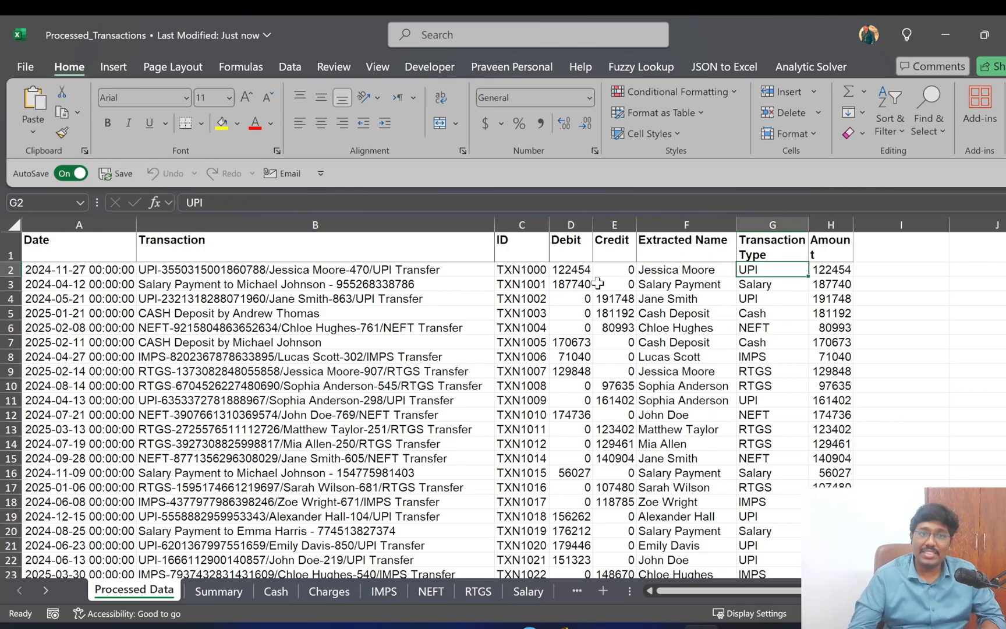
key(ctrl+a)
key(Down)
key(Down)
key(Left)
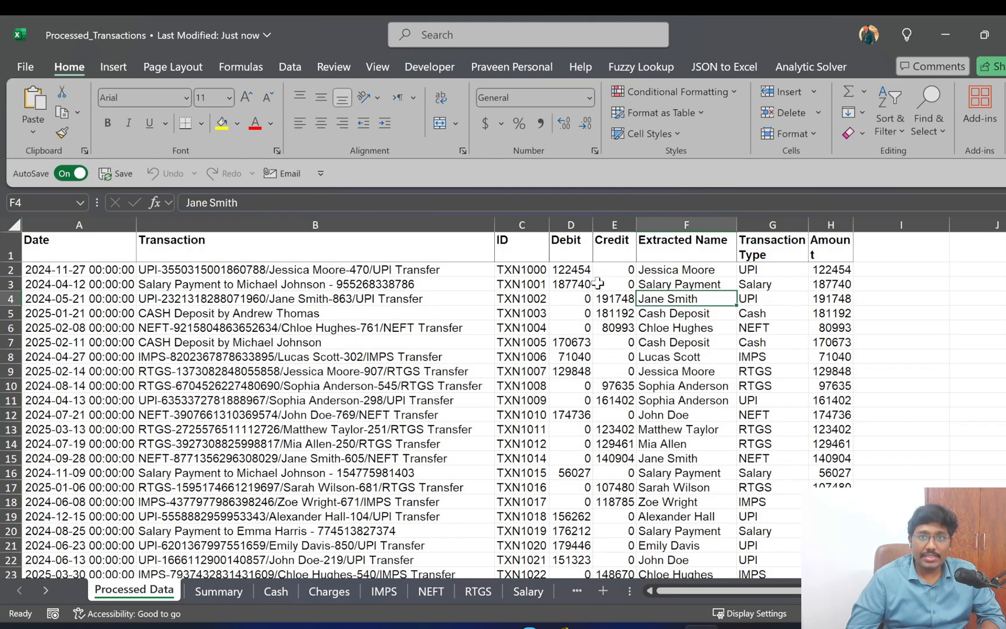
key(Right)
key(Down)
key(Left)
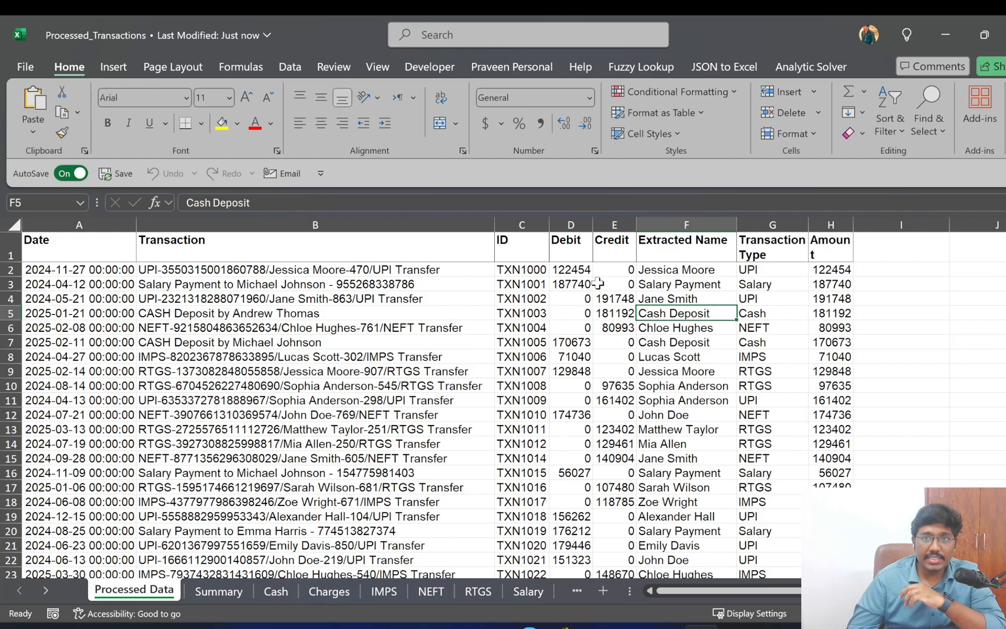
key(Right)
key(Down)
key(Left)
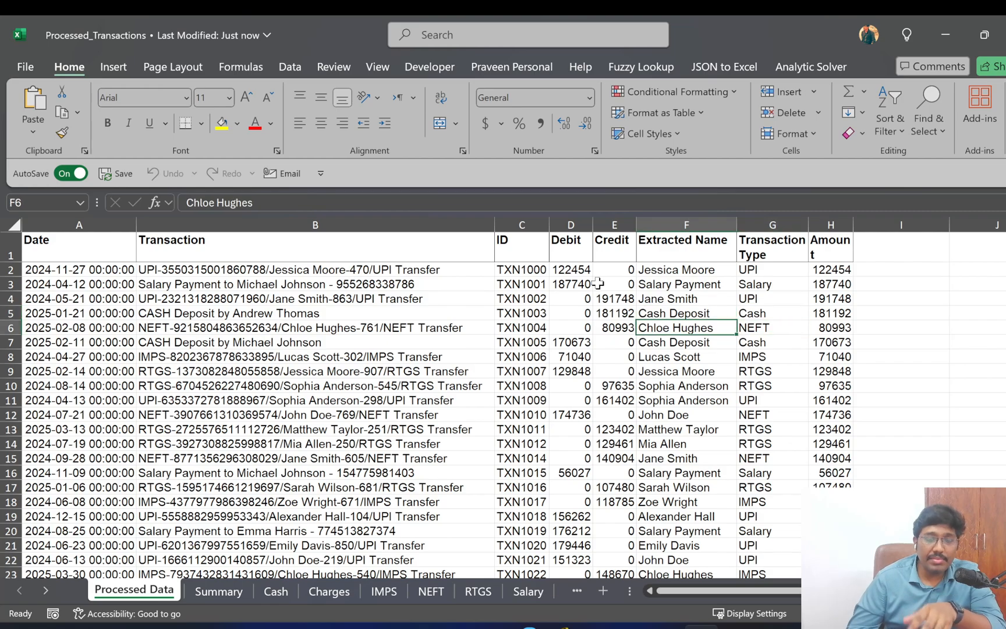
key(Up)
key(Up)
key(Up)
key(Up)
key(Up)
key(Left)
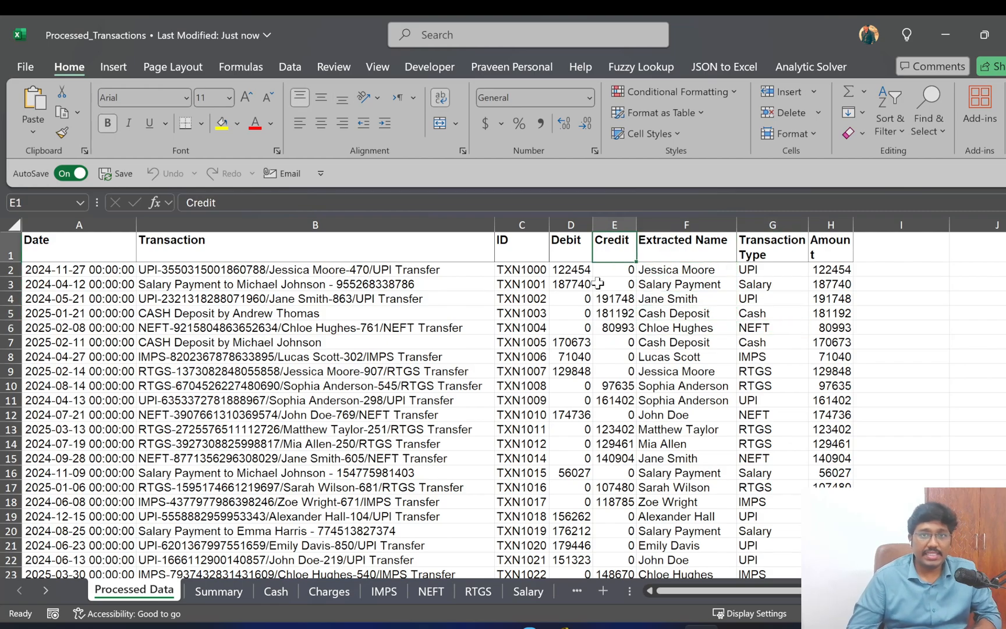
Look through the Cash, Charges, IMPS, NEFT, RTGS and Salary sheets to examine how the transactions are categorized
click(276, 591)
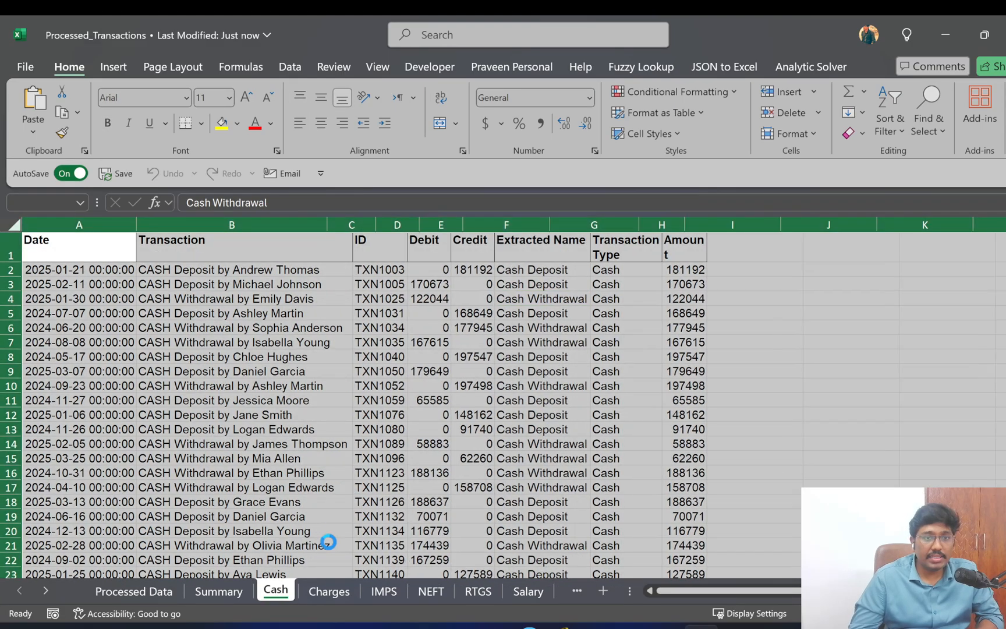
click(329, 592)
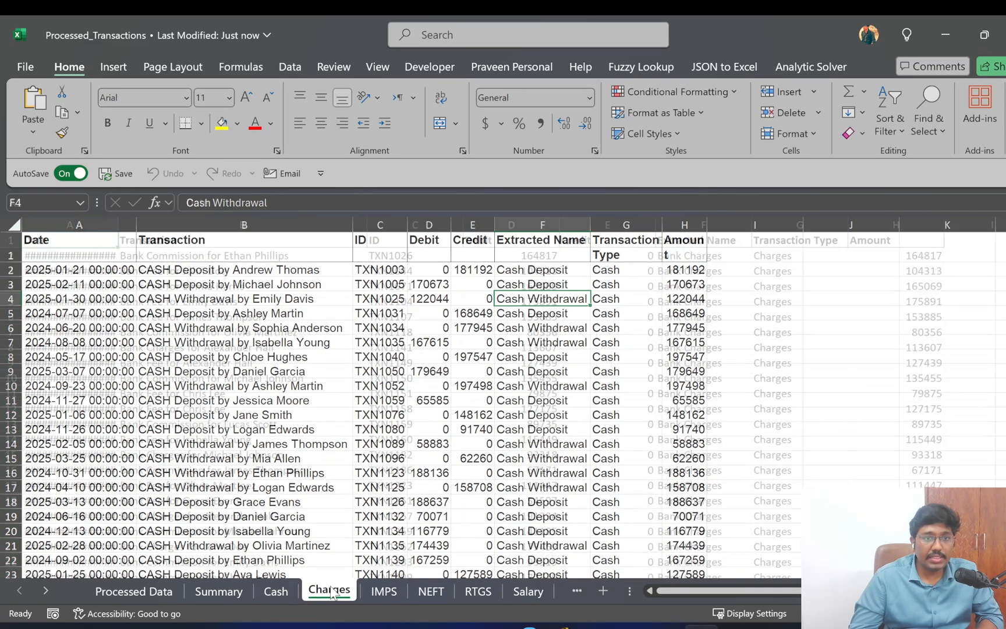
click(383, 591)
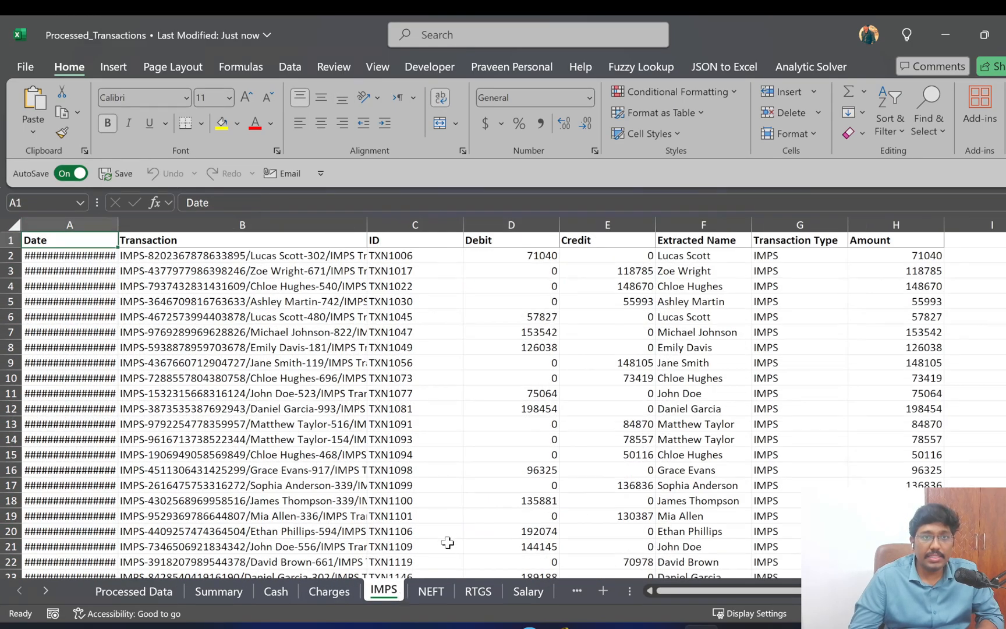
click(439, 590)
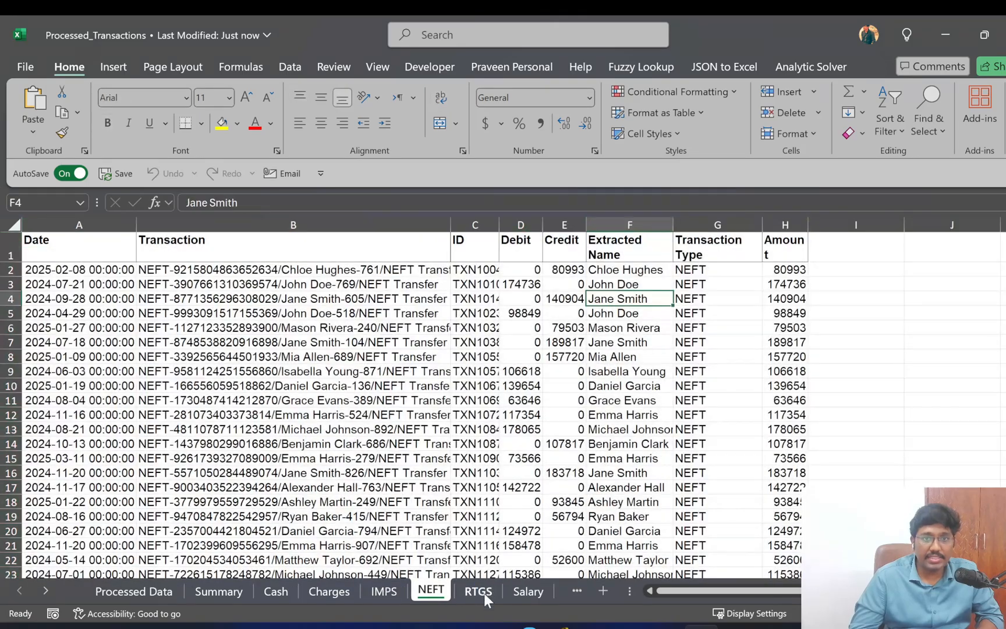
click(483, 591)
click(529, 591)
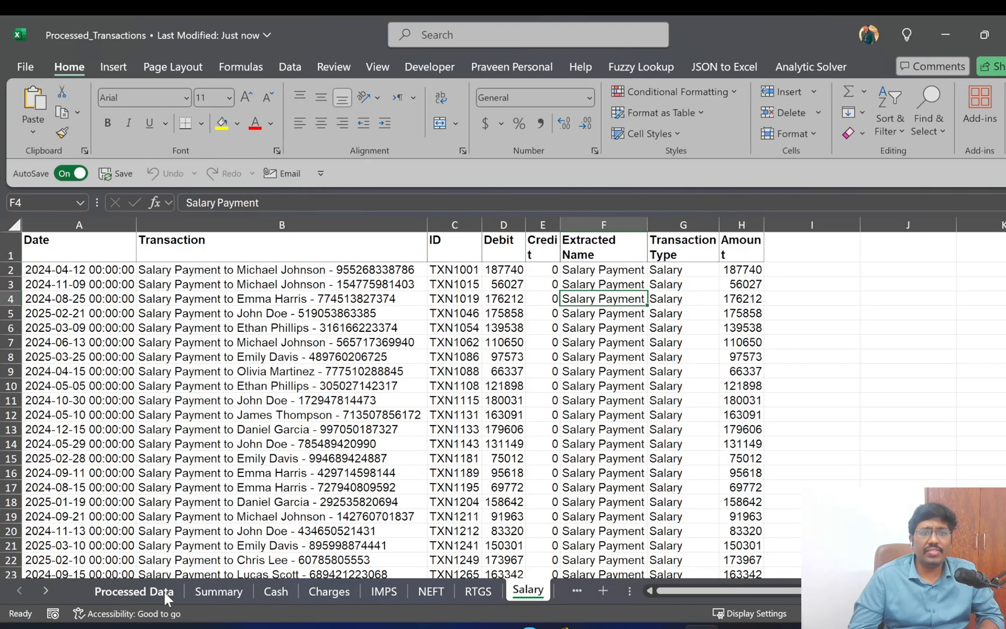
Insert a PivotTable on a new worksheet from the entire data range of the Processed Data sheet
click(146, 591)
click(324, 353)
key(ctrl+Up)
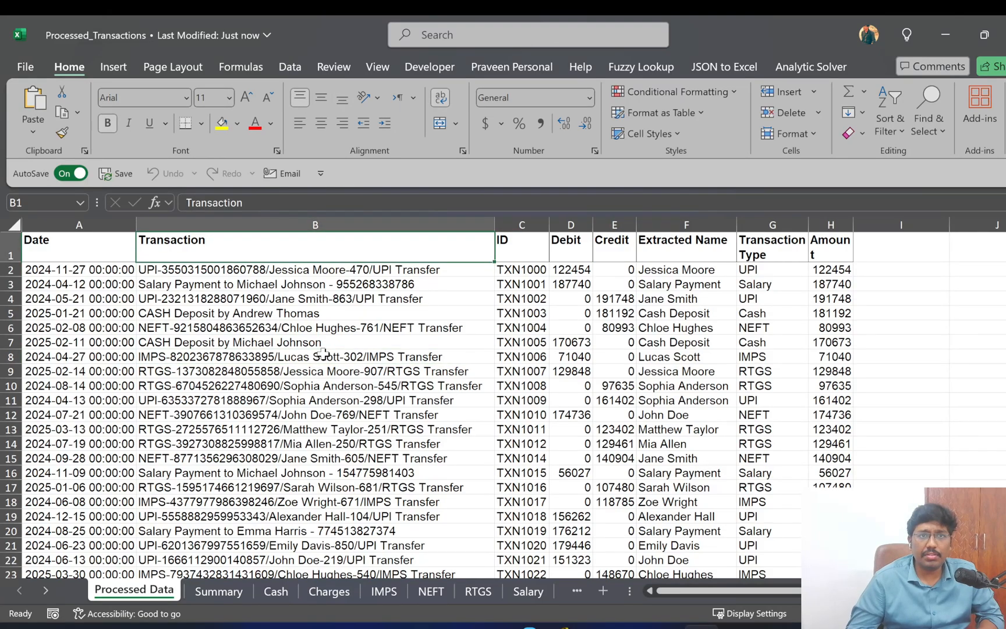
key(Home)
key(ctrl+shift+Right)
key(ctrl+shift+Down)
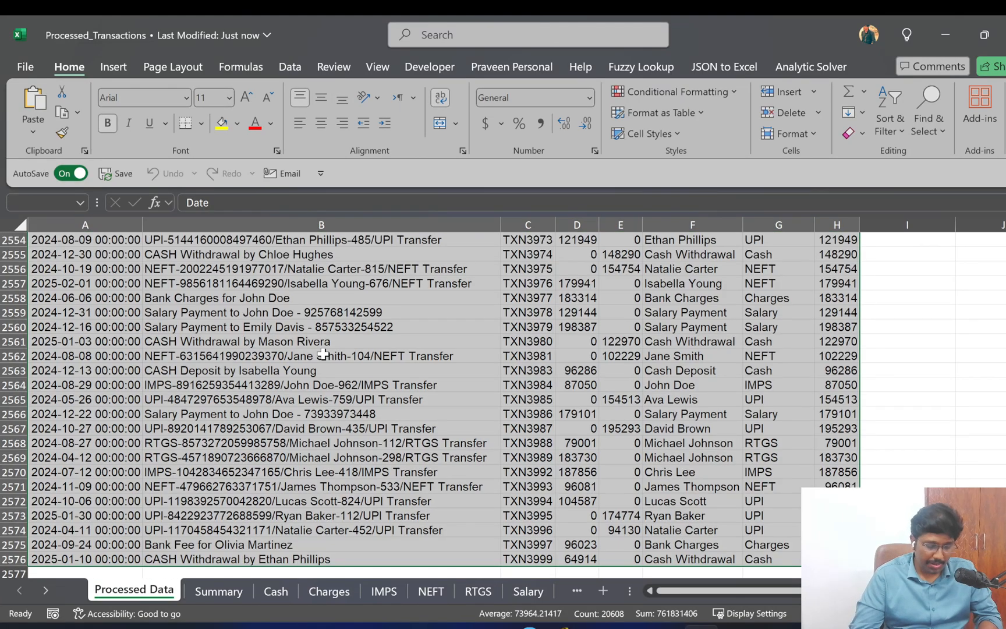
key(alt+n)
key(v)
key(t)
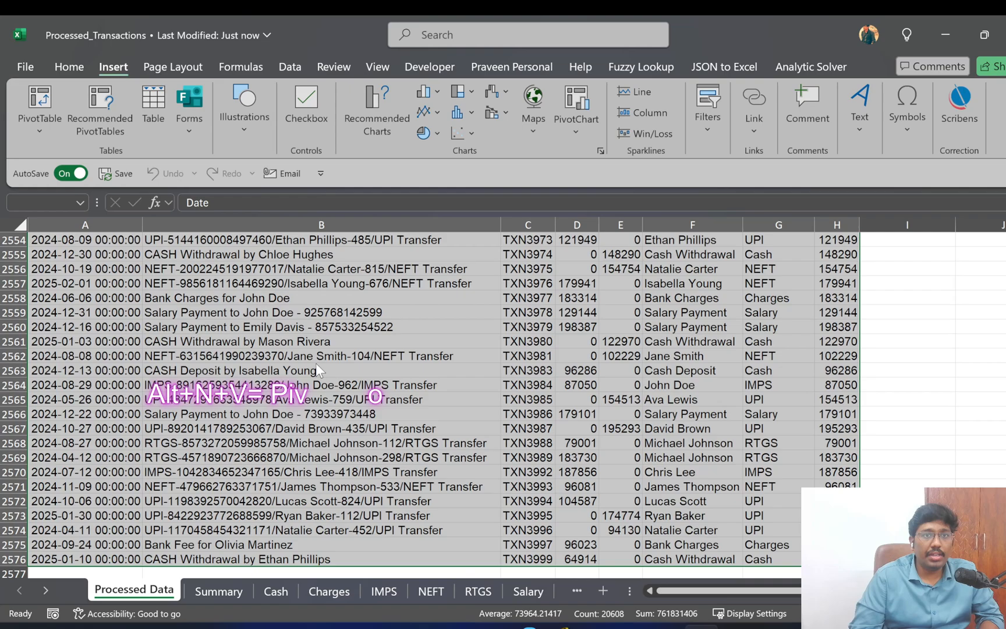
key(Return)
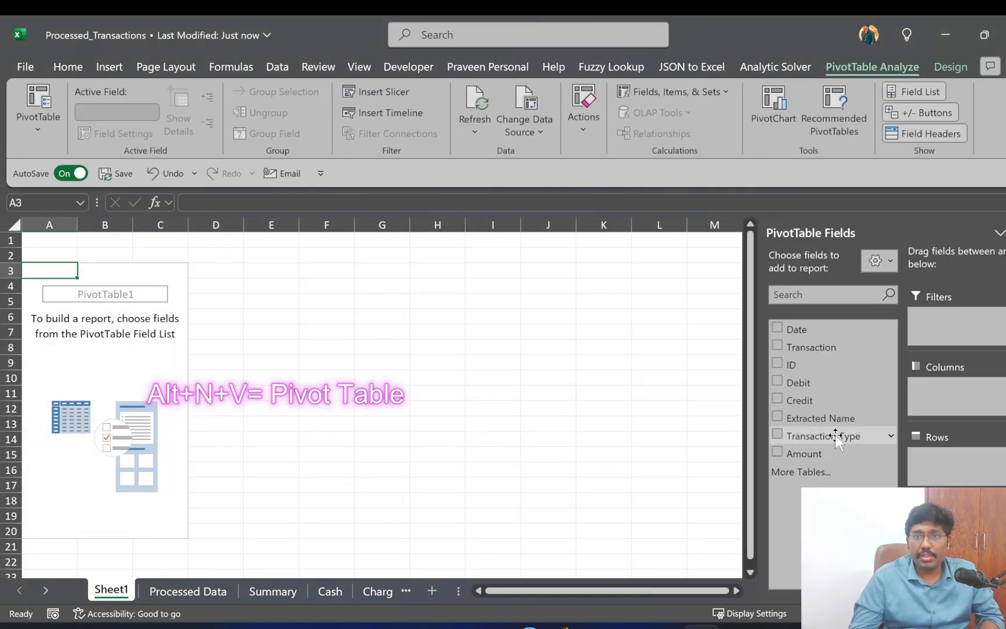
Build the PivotTable with Extracted Name as rows, Debit and Credit as summed values, and Transaction Type as a filter
drag(821, 419, 955, 460)
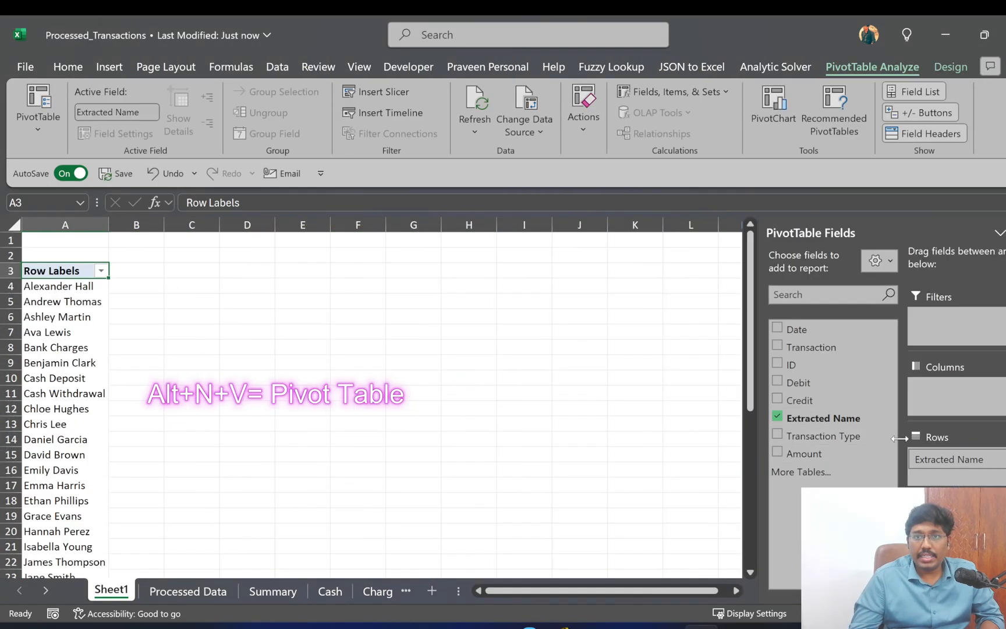
click(778, 381)
click(778, 399)
drag(814, 438, 946, 319)
Add filters to the pivot's value headers and sort the rows by Sum of Debit from largest to smallest
click(267, 269)
key(alt+a)
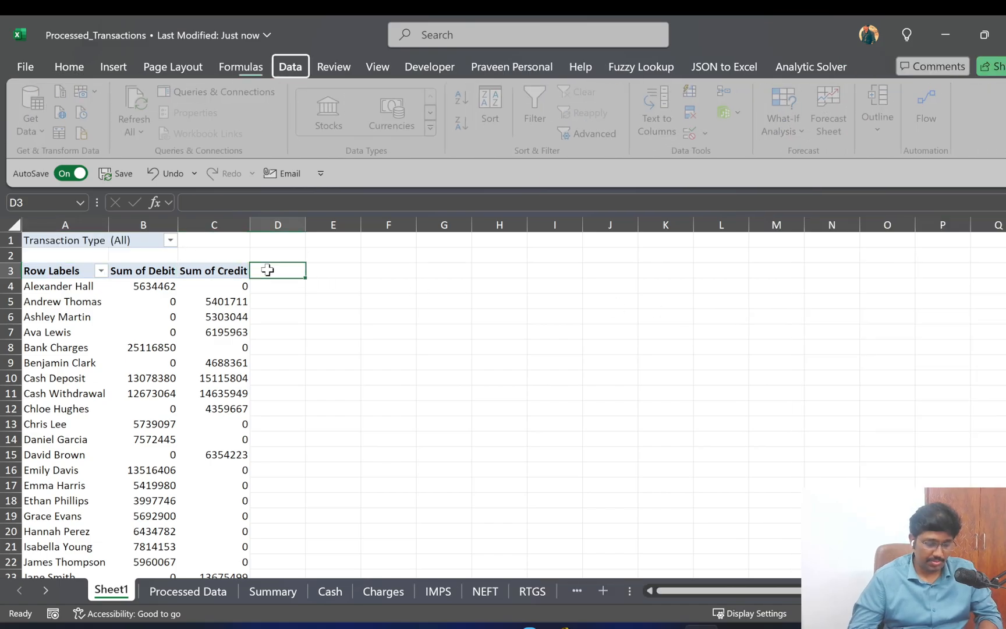
key(t)
key(alt+Down)
key(o)
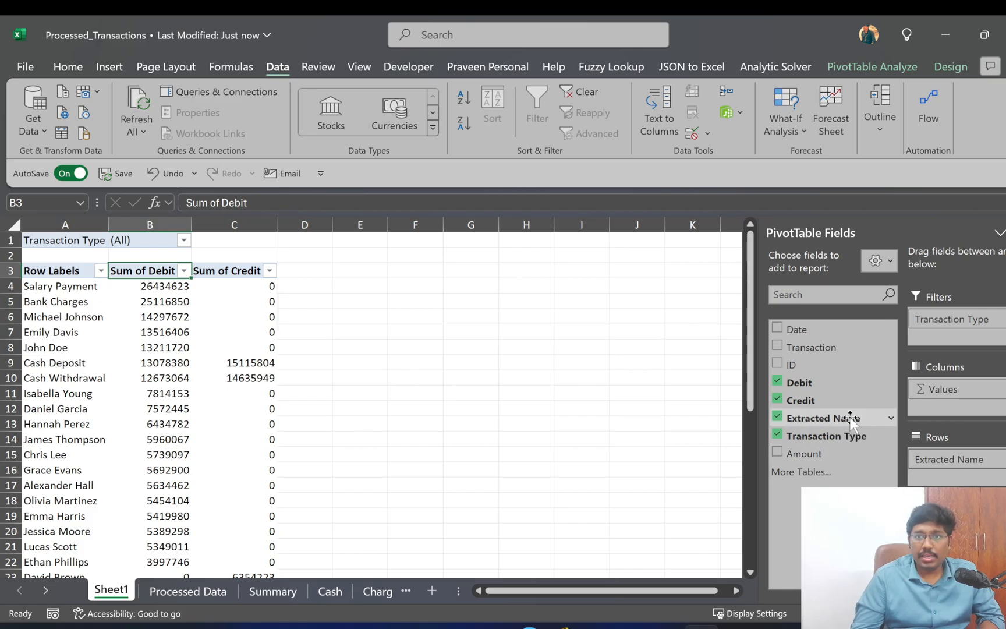
Add a count of Extracted Name to the pivot values and format the debit and credit sums with thousands separators
drag(850, 419, 952, 527)
click(280, 290)
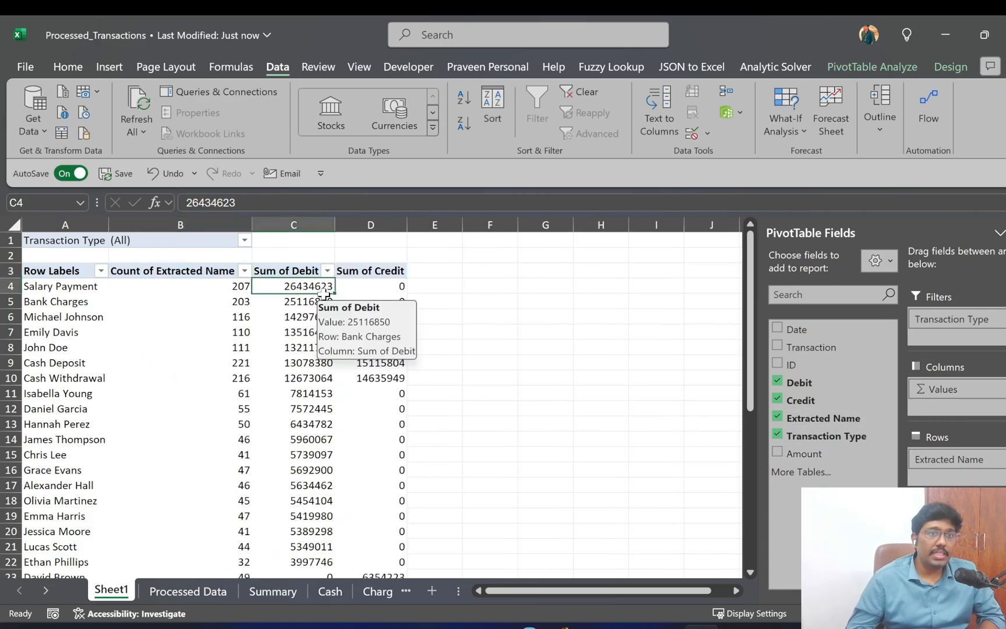
key(ctrl+shift+Down)
key(ctrl+shift+Right)
key(ctrl+shift+1)
key(Up)
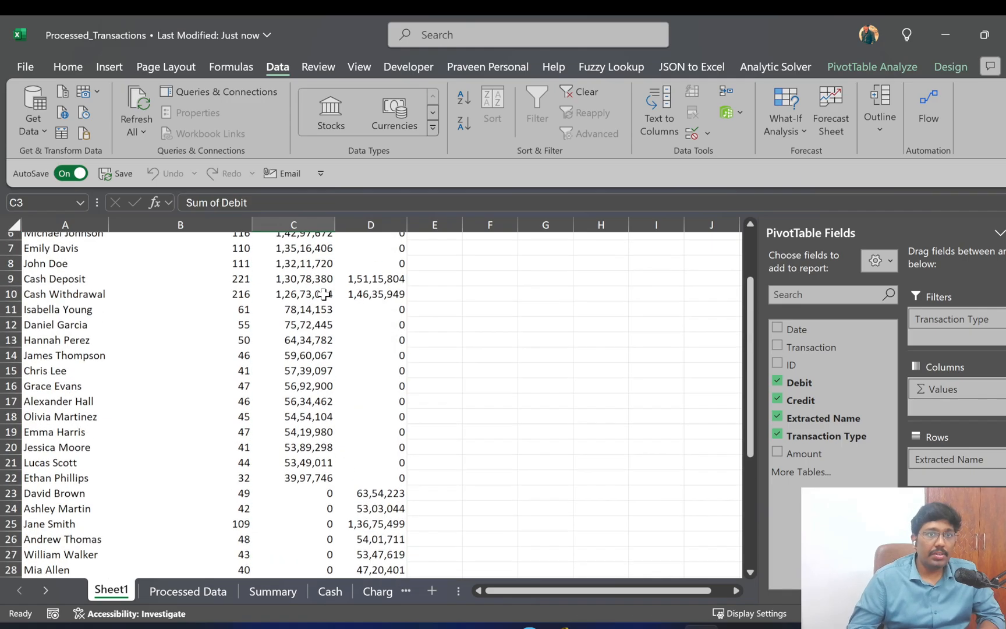
Review the transaction count, debit and credit totals for each extracted name in the upper rows of the PivotTable
key(Down)
key(Down)
key(Down)
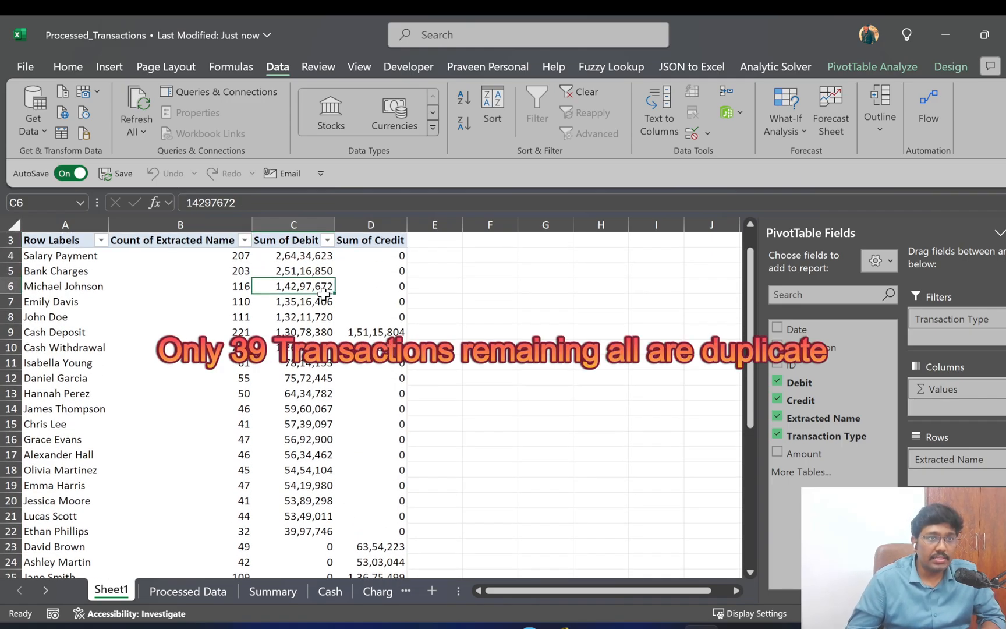
key(Down)
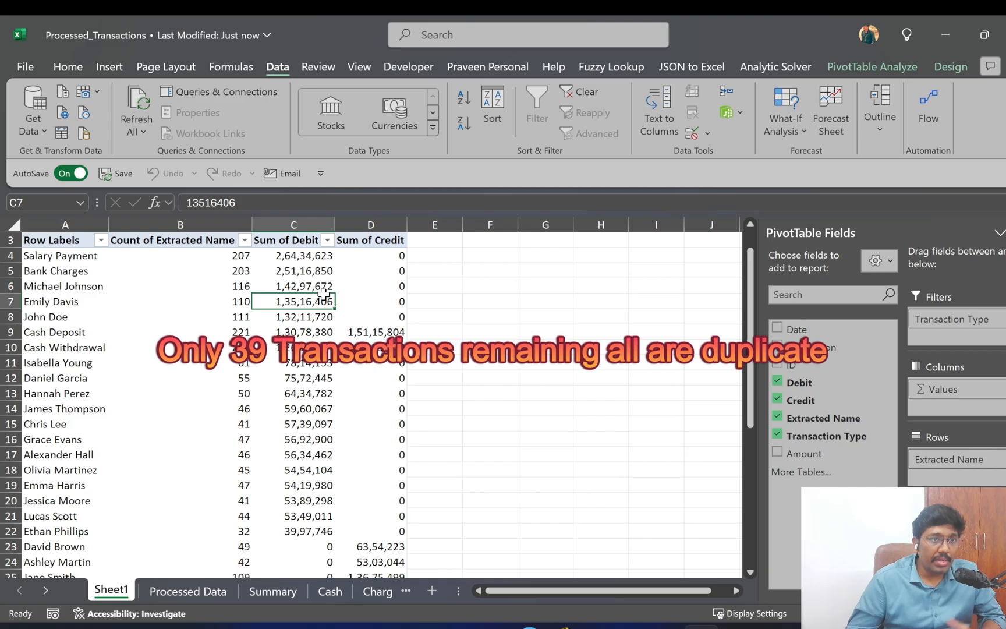
key(Down)
key(Down)
key(Down)
key(Down)
key(Down)
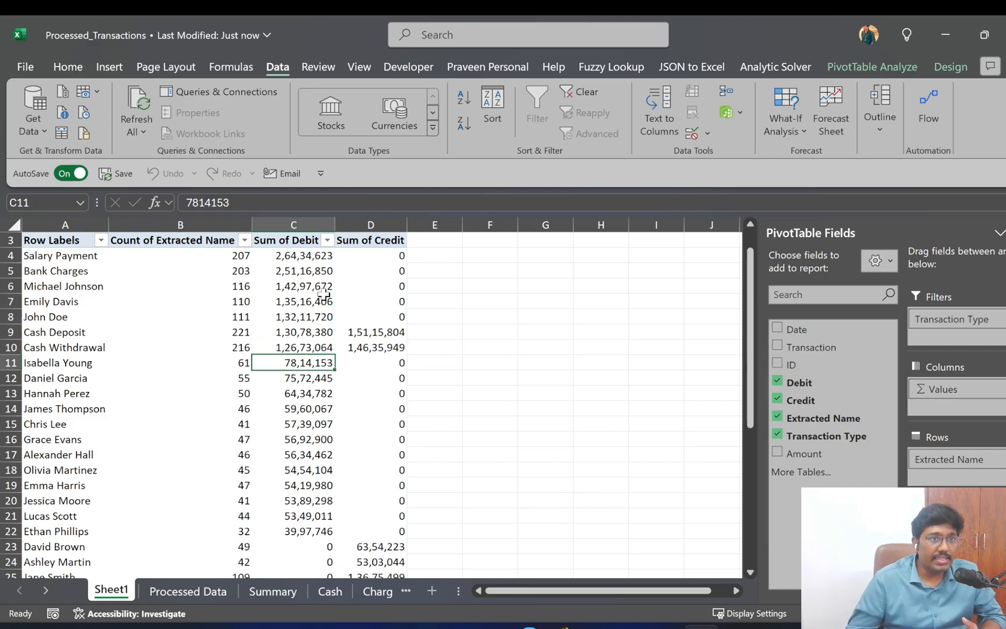
key(Up)
key(Up)
key(Up)
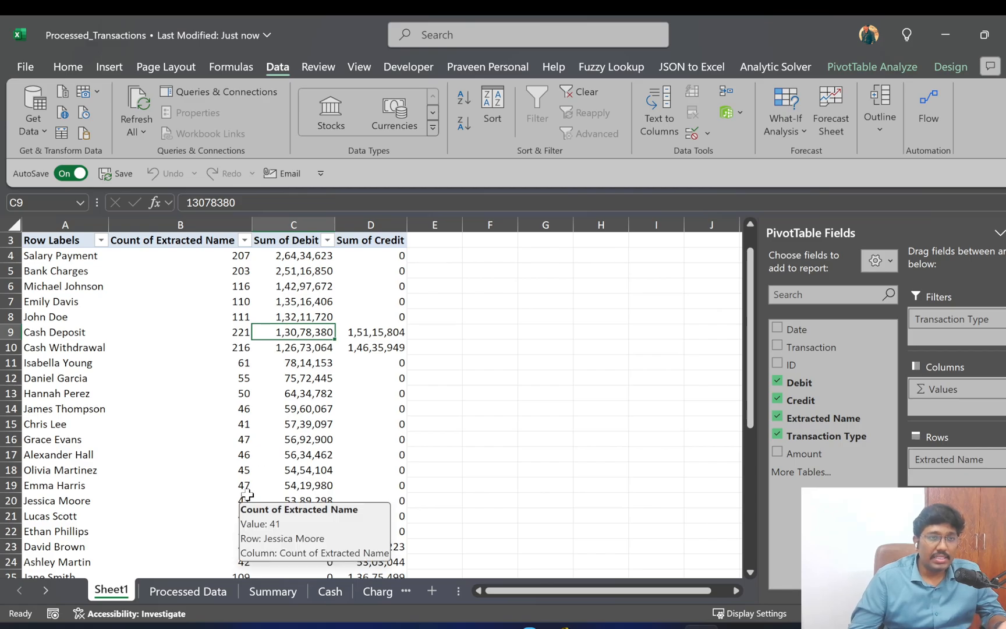
Drill down into the Cash Deposit row's Sum of Debit to list its transactions on a new sheet, and AutoFit the Date column
double_click(310, 333)
key(ctrl+shift+f)
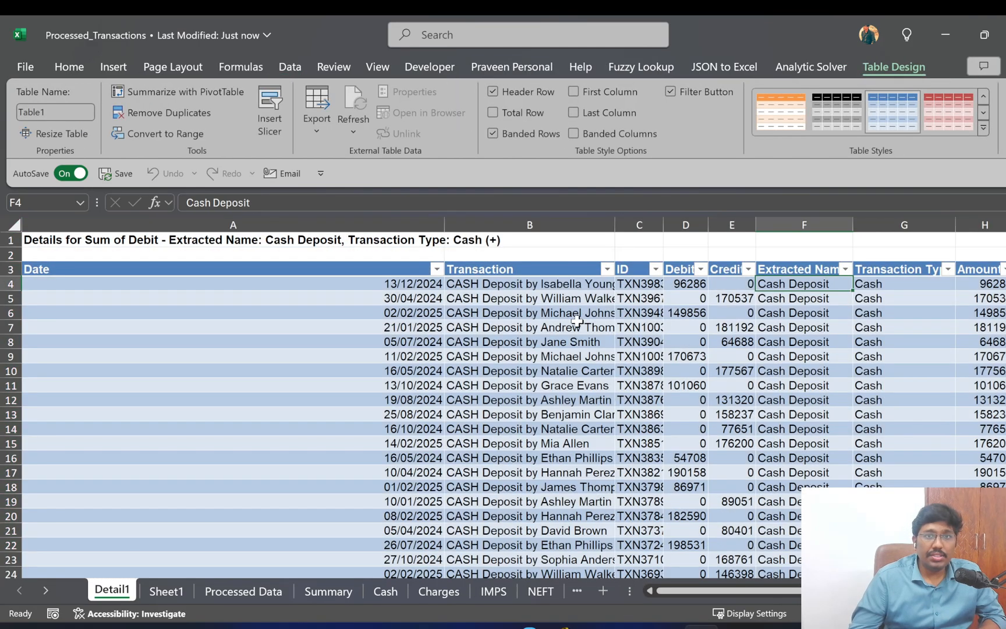
double_click(445, 219)
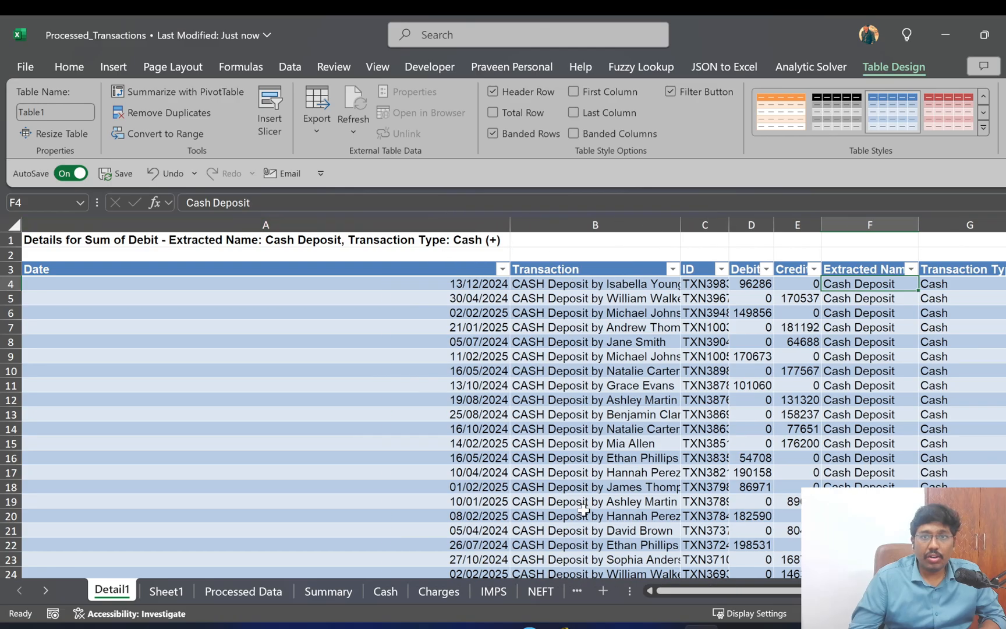
drag(718, 595, 734, 594)
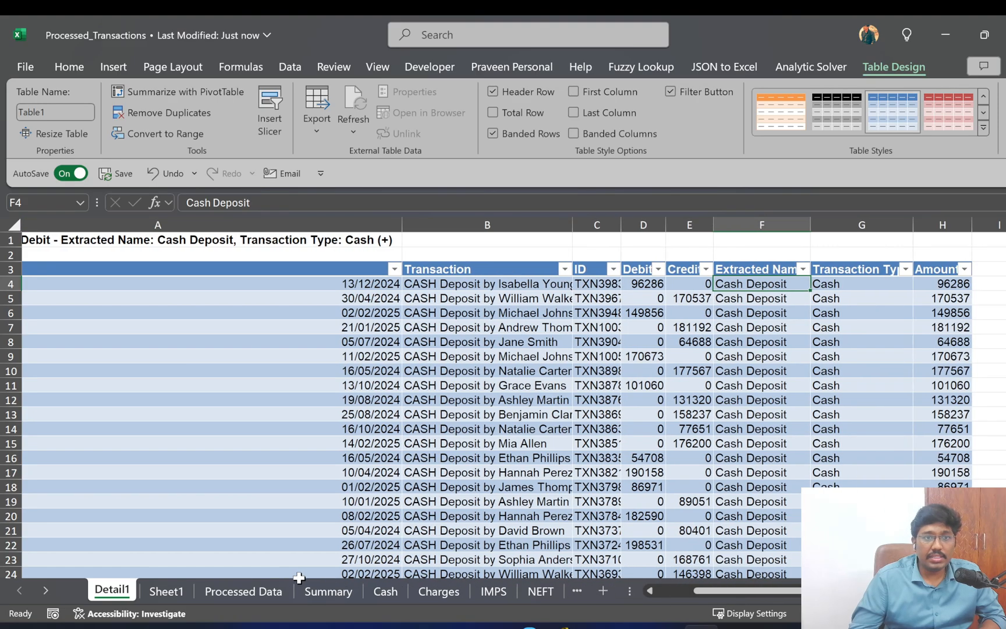
Return to the Processed Data sheet and examine the Transaction Type values in the first rows
click(249, 589)
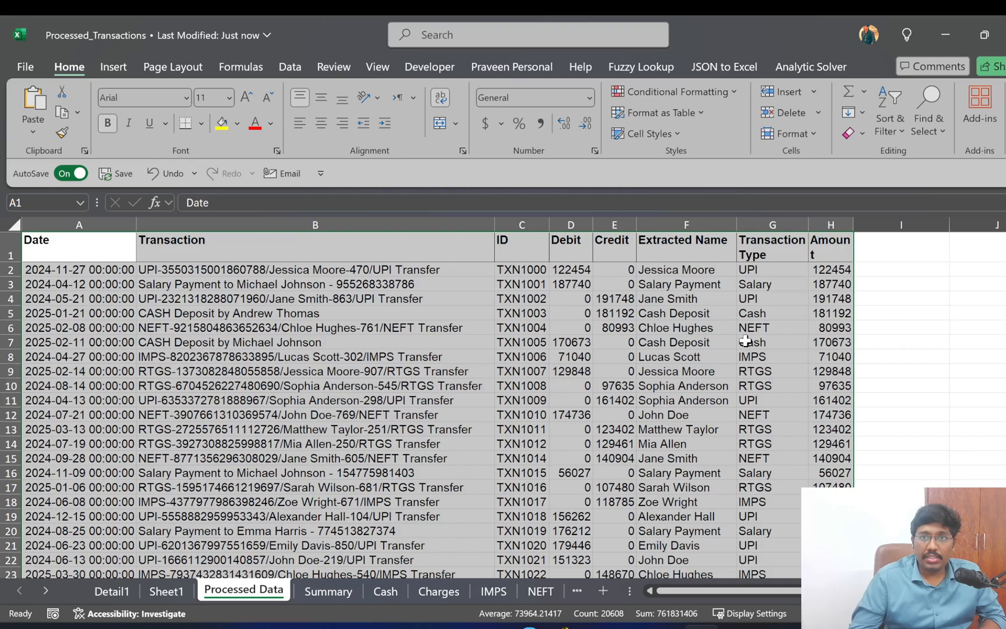
click(769, 269)
key(ctrl+shift+Down)
click(769, 269)
click(770, 285)
click(772, 299)
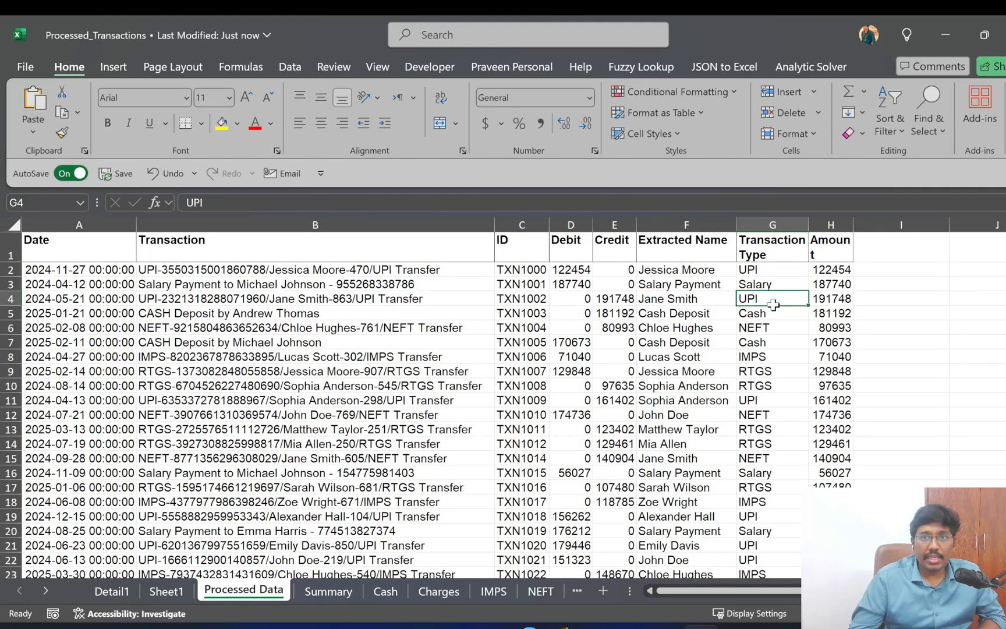
click(769, 322)
click(769, 343)
click(771, 371)
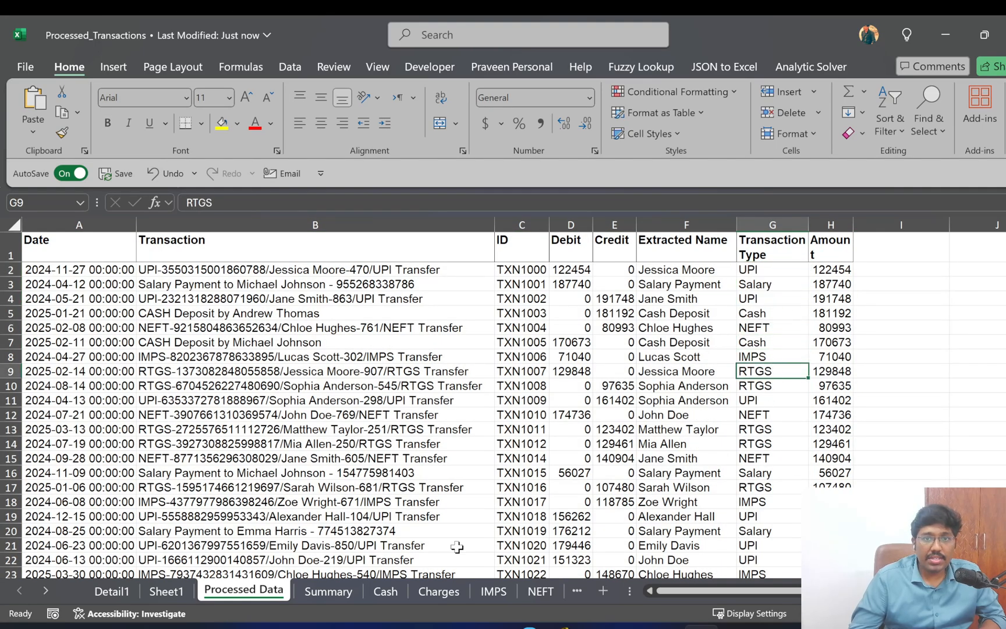
Browse the Summary, Cash, Charges and IMPS sheets once more
click(342, 590)
click(405, 588)
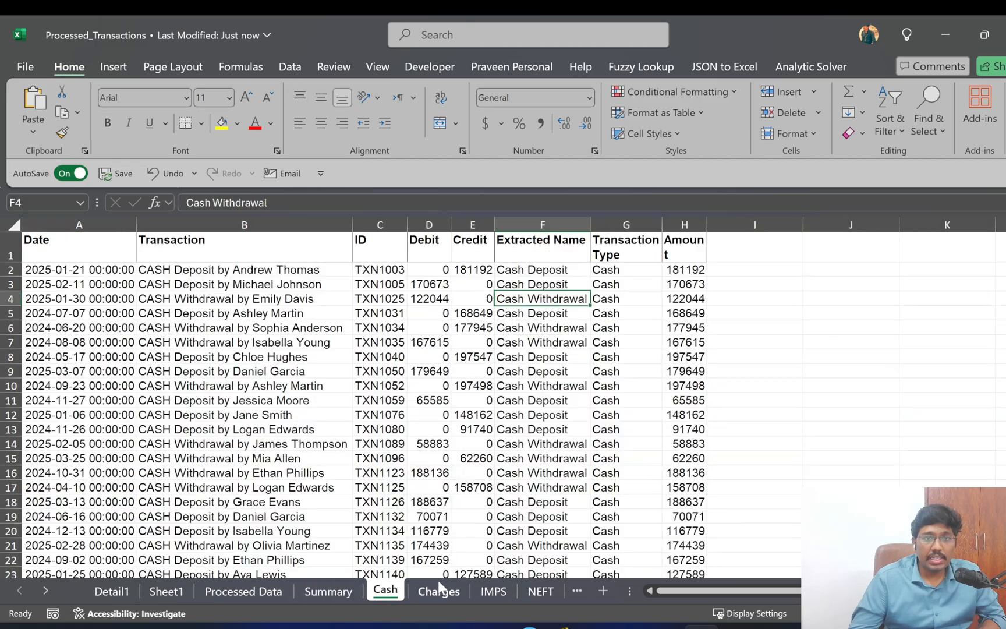
click(460, 588)
click(496, 589)
Widen the Transaction column on the Processed Data sheet and compare the descriptions in rows 2 and 3 with their Extracted Name values
click(244, 589)
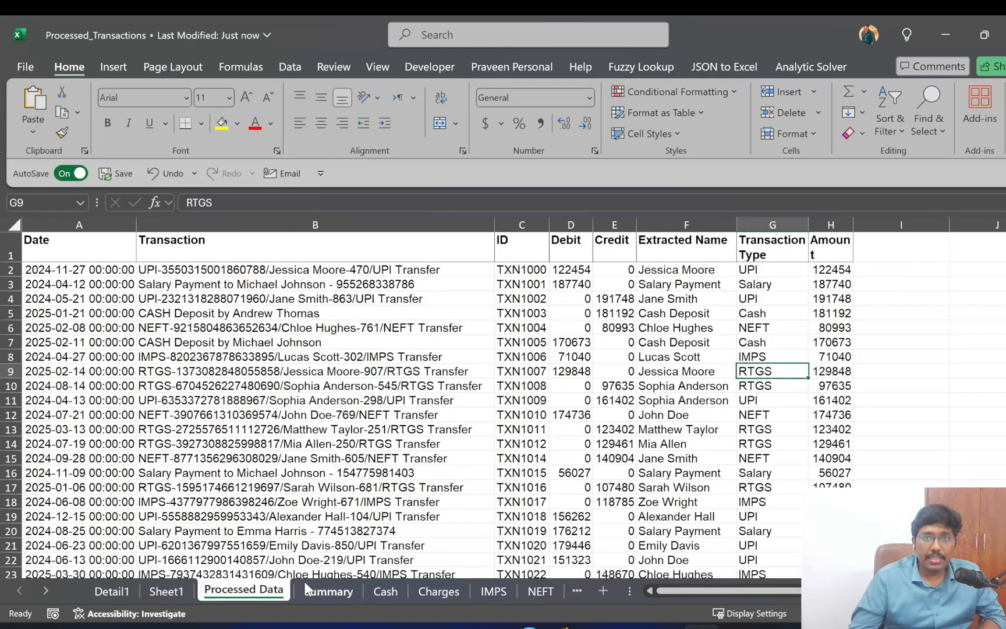
drag(491, 221, 527, 221)
click(314, 265)
double_click(317, 269)
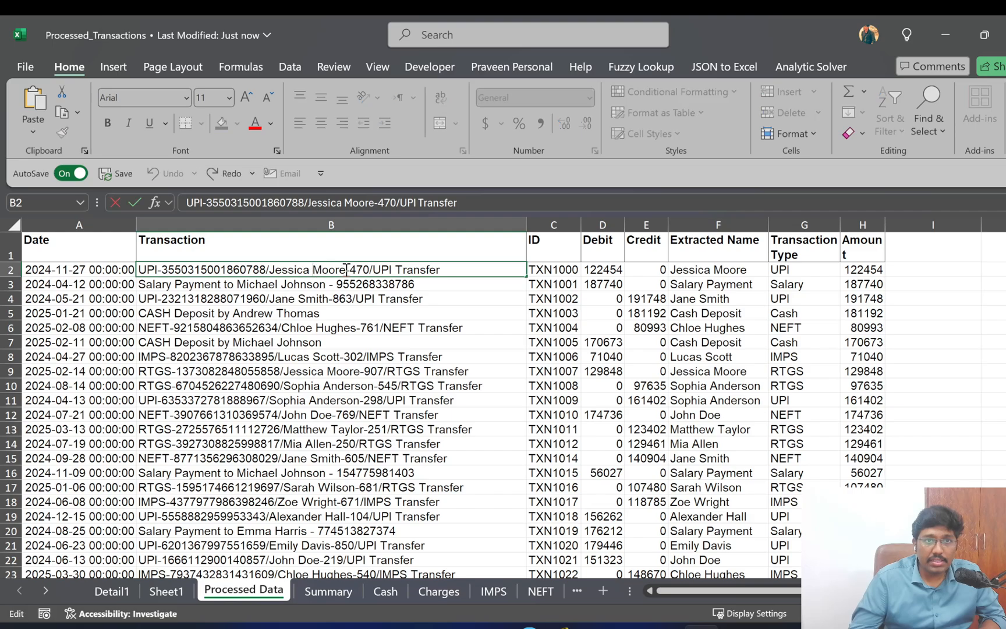
drag(347, 270, 298, 270)
click(737, 275)
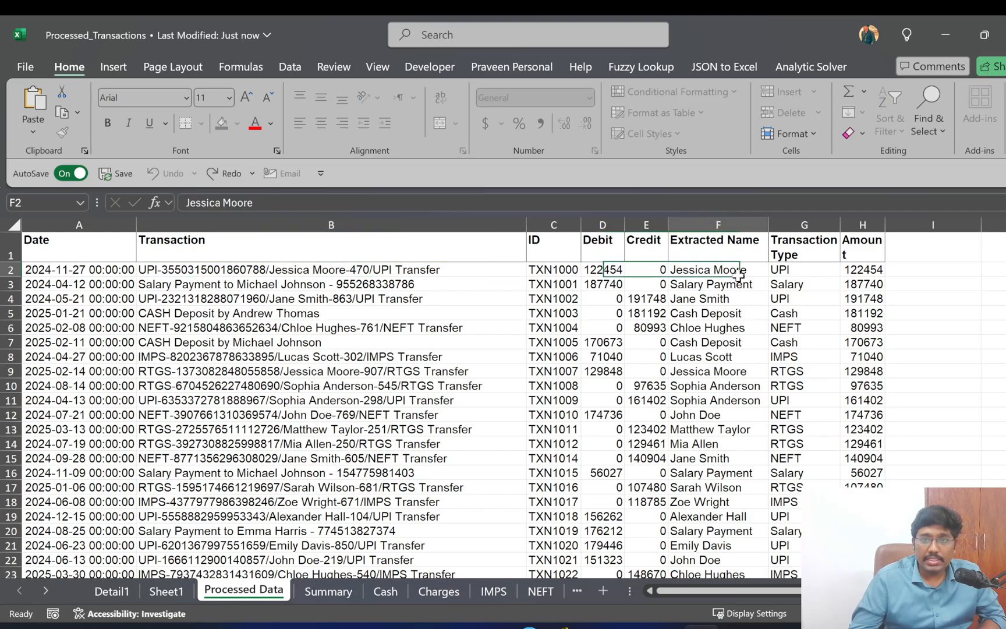
click(320, 282)
double_click(327, 284)
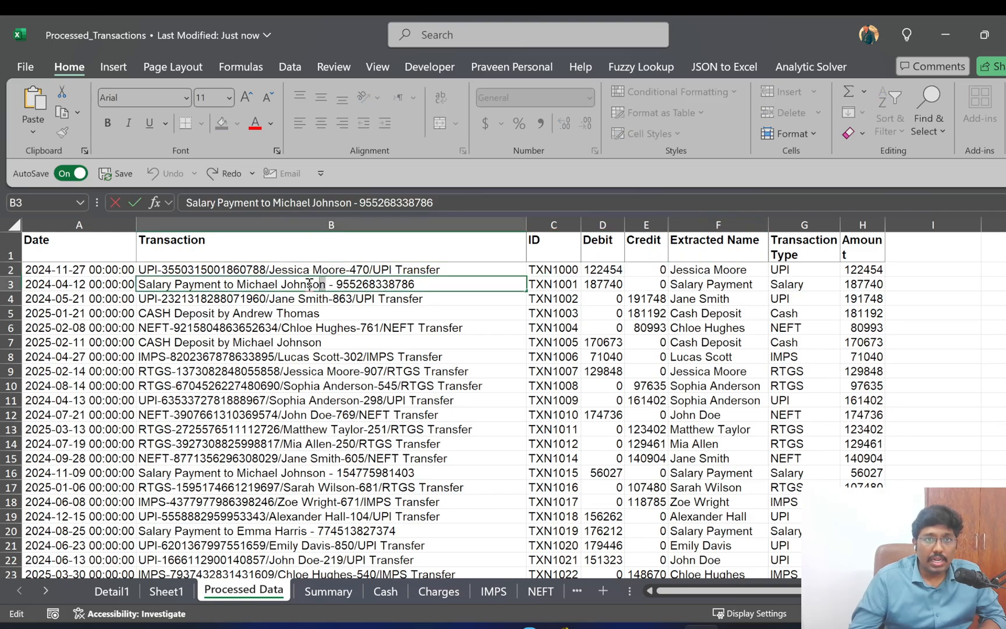
drag(309, 284, 236, 284)
click(742, 286)
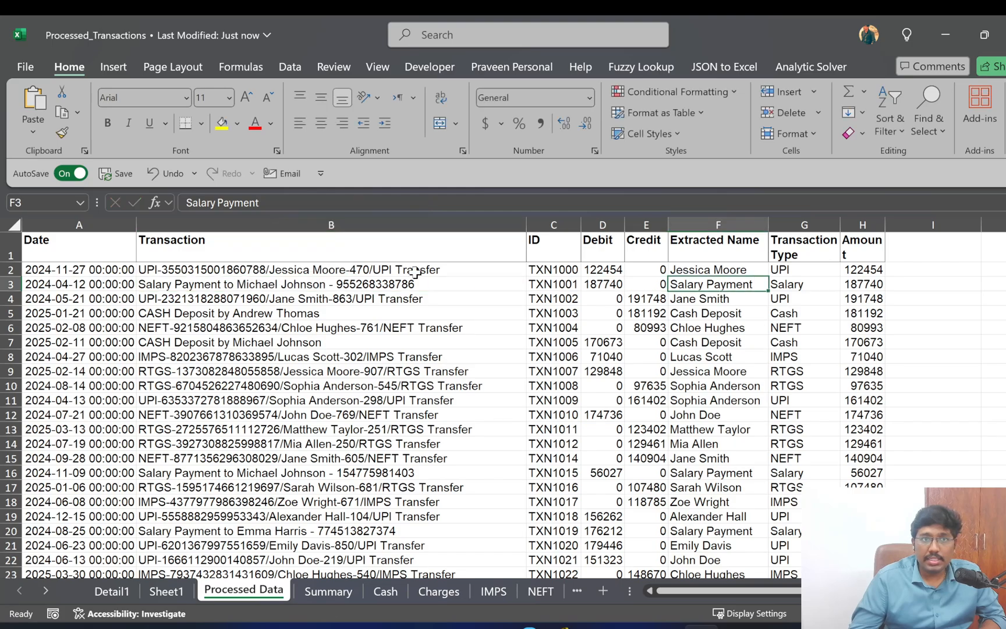
click(212, 283)
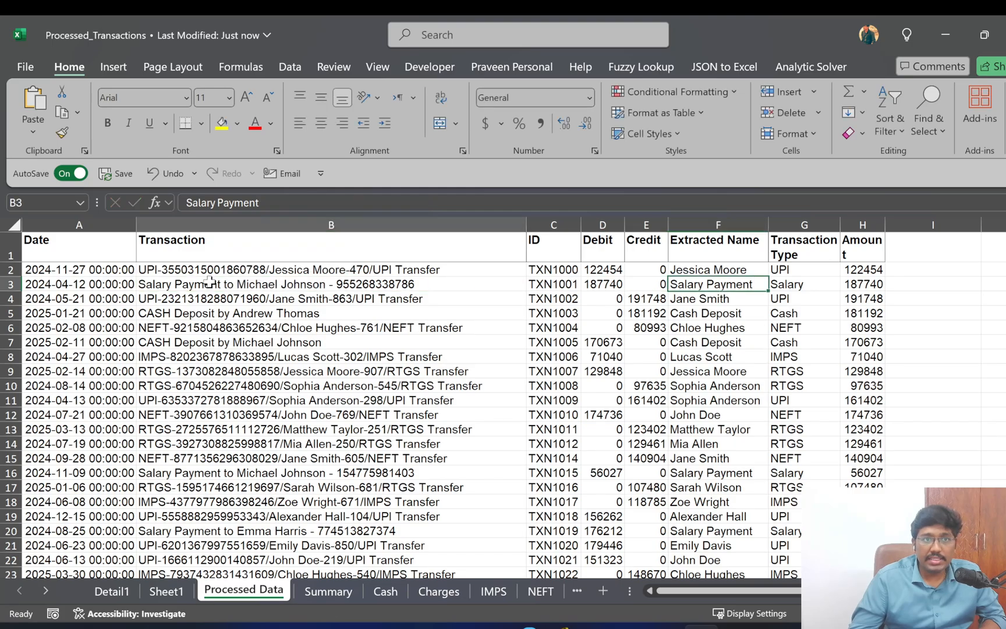
click(751, 290)
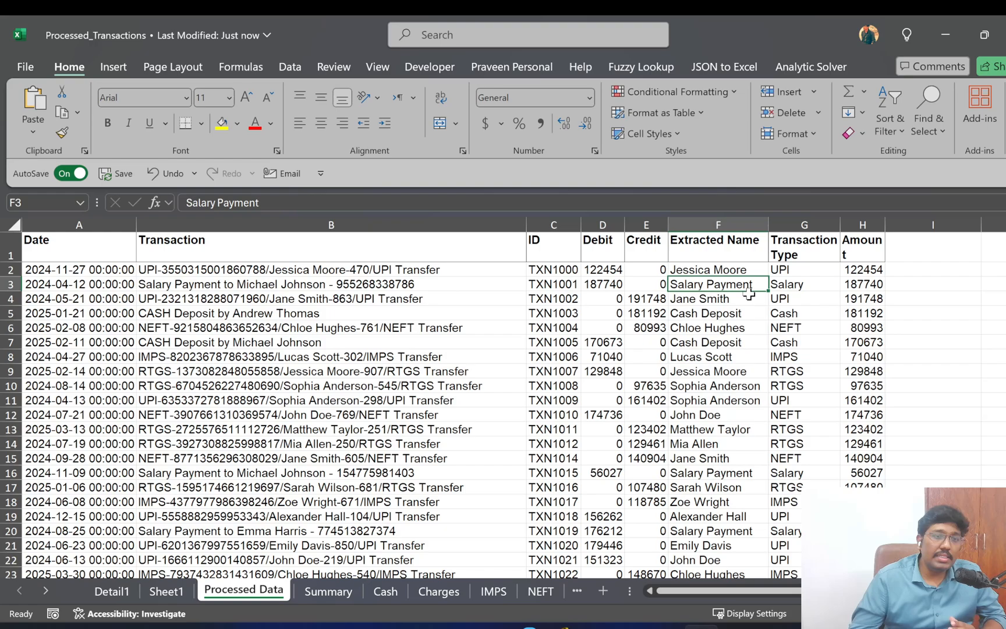
key(alt+Tab)
key(alt+Tab)
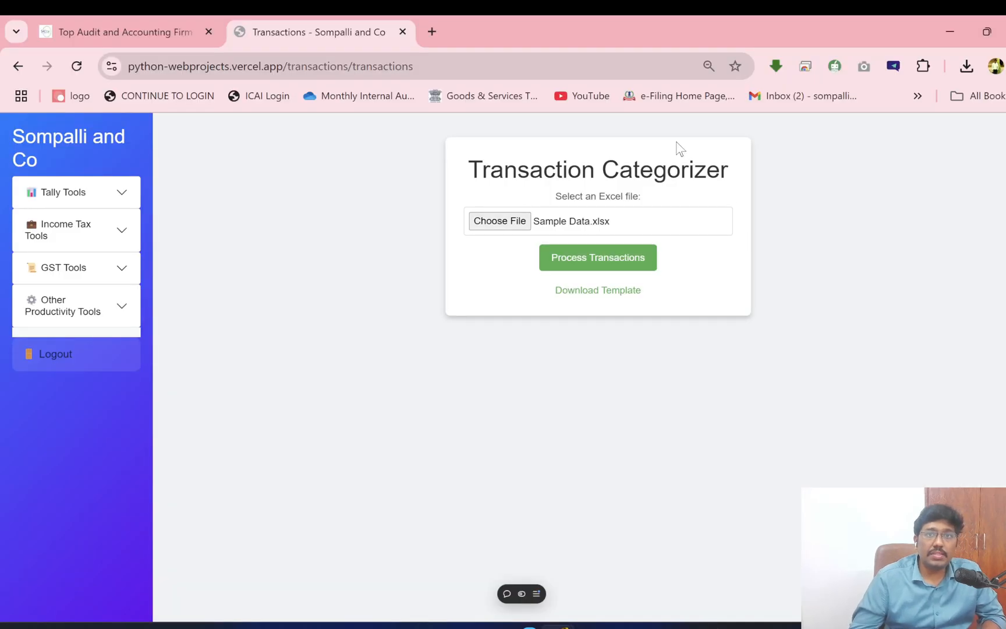
key(alt+Tab)
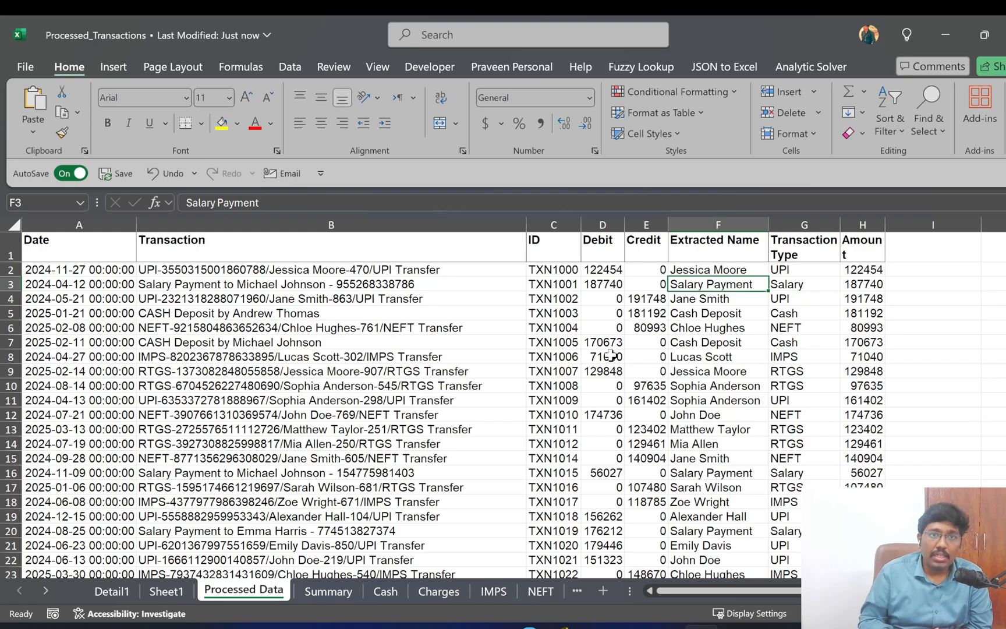
Compare the transaction descriptions in rows 4, 7 and 8 with their Extracted Name and Transaction Type values
click(323, 300)
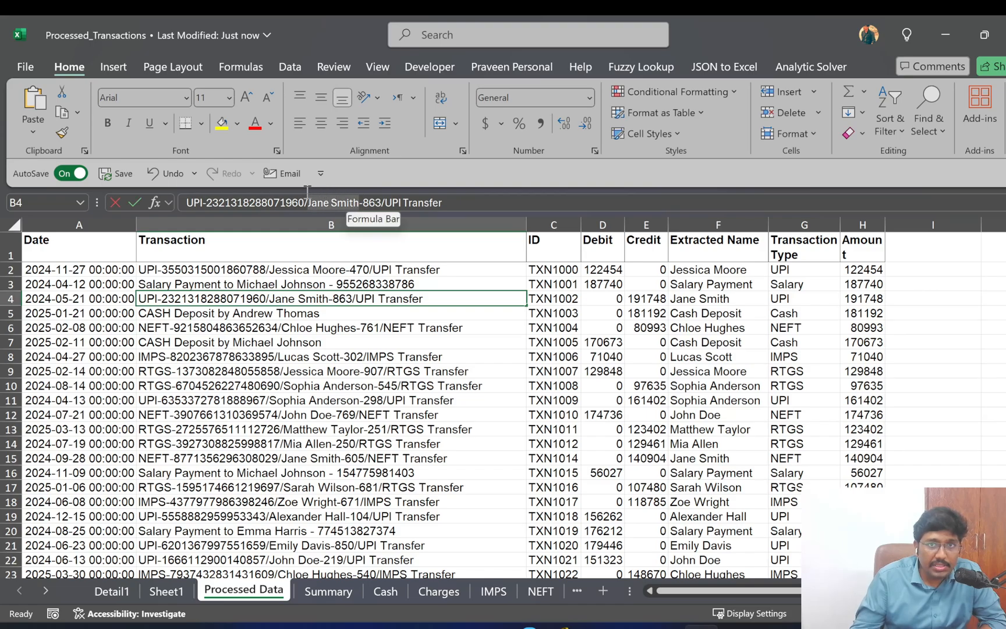
click(694, 300)
click(813, 301)
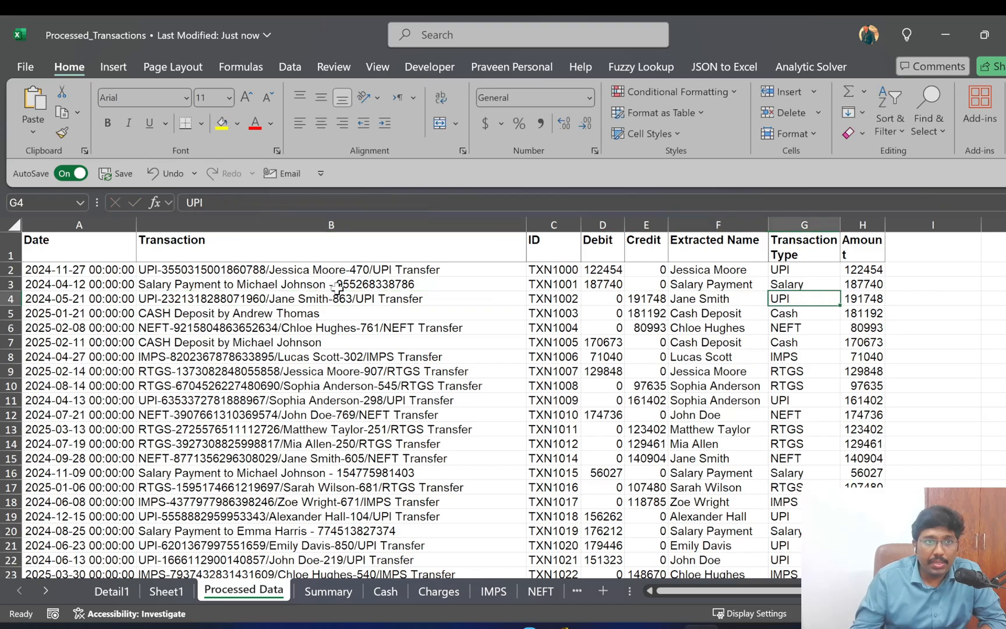
click(253, 344)
click(733, 343)
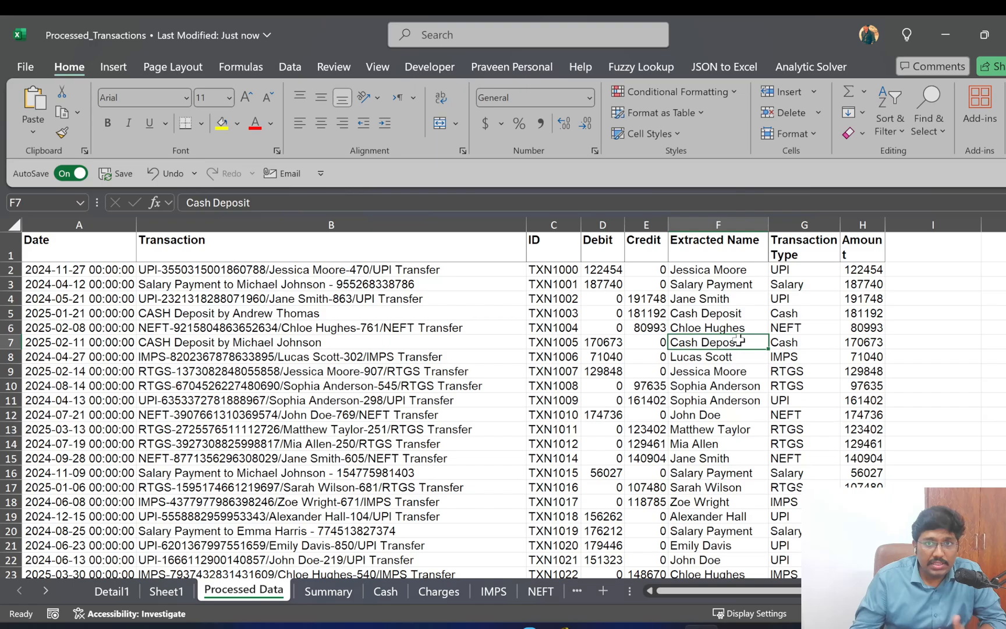
click(813, 337)
click(231, 358)
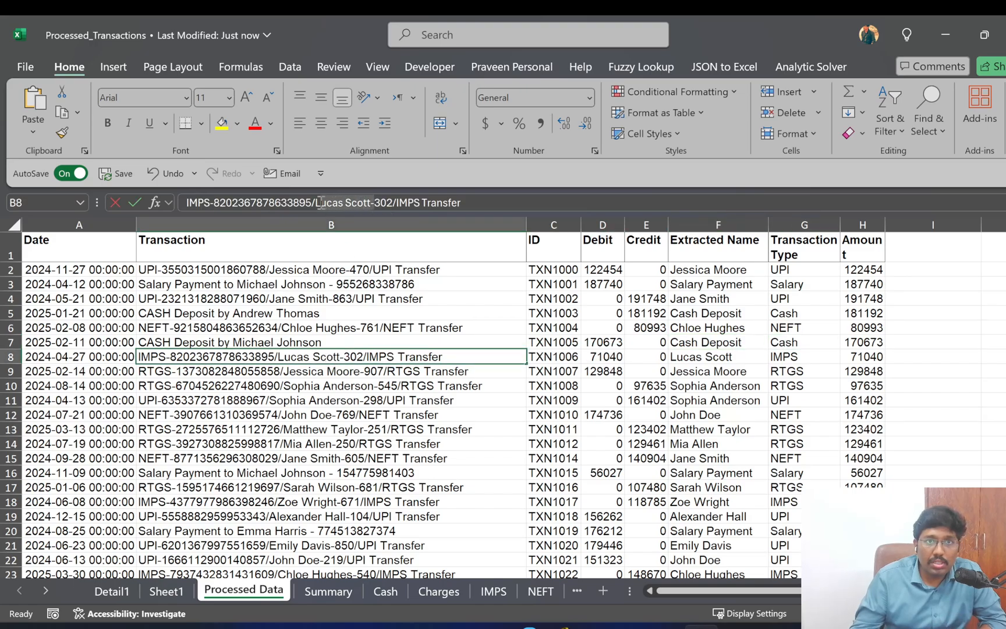
drag(320, 203, 373, 203)
click(736, 357)
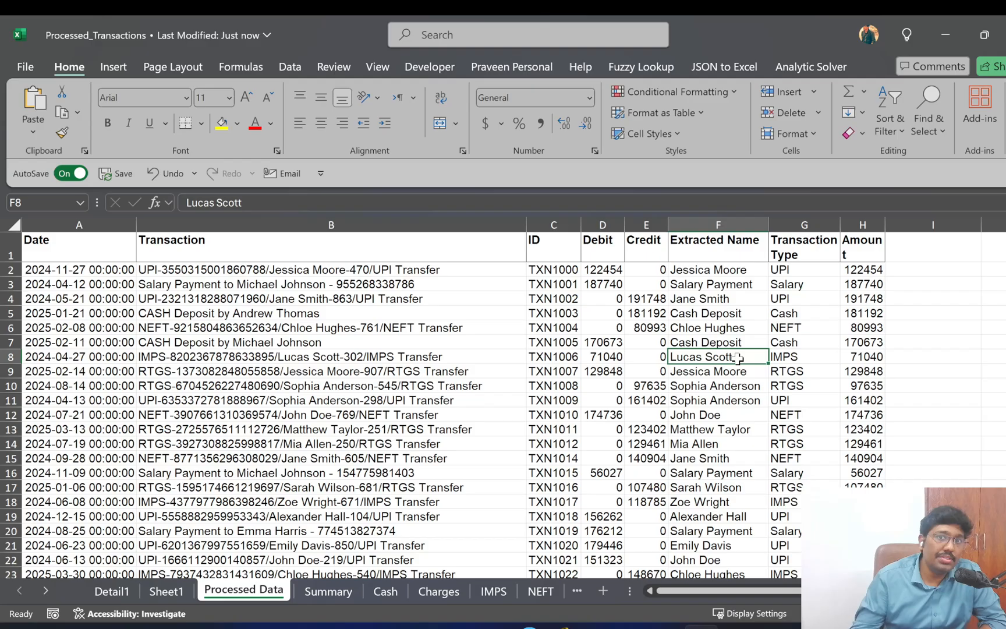
click(811, 356)
Skim the rest of the Processed Data rows and return to the header row
scroll(638, 479, down, 20)
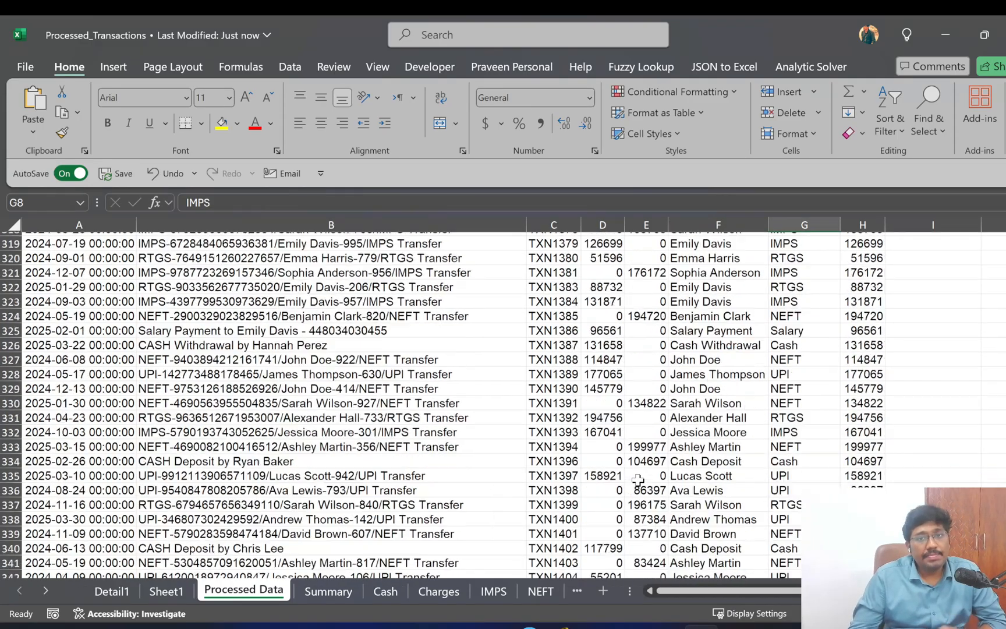
scroll(638, 478, down, 20)
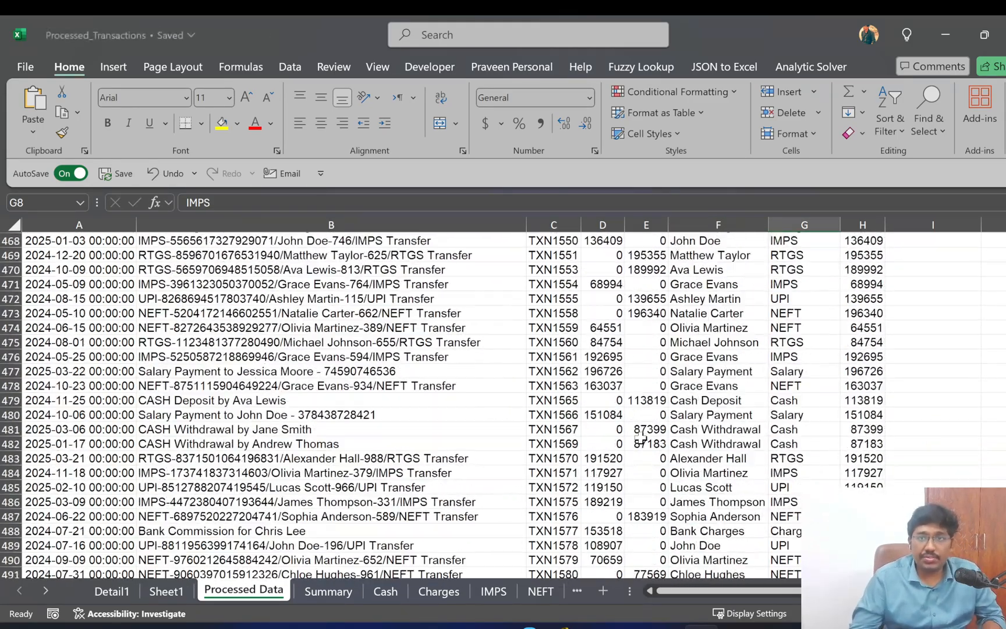
scroll(640, 438, down, 20)
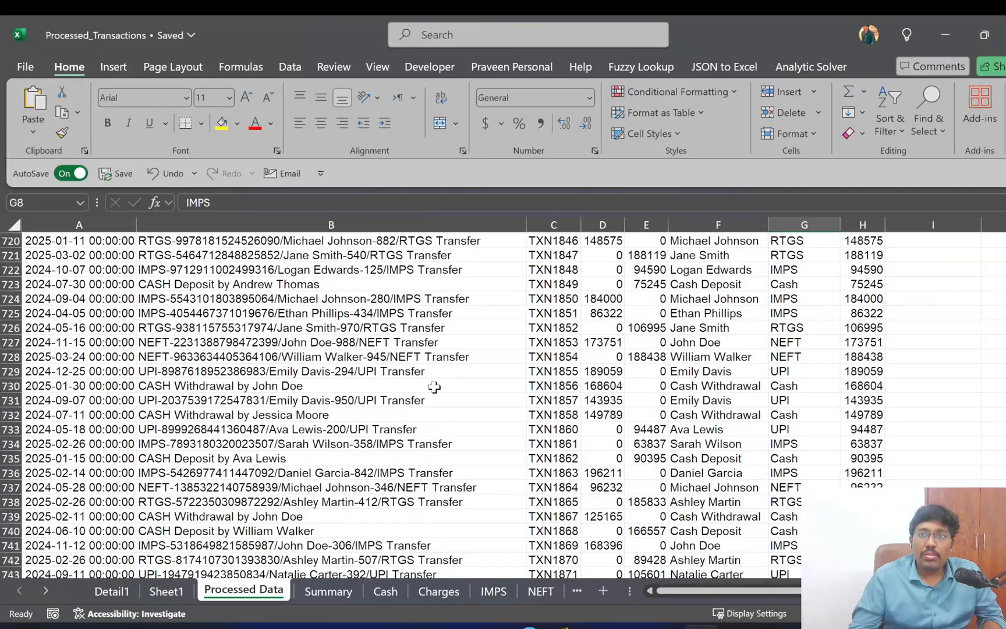
scroll(505, 310, up, 20)
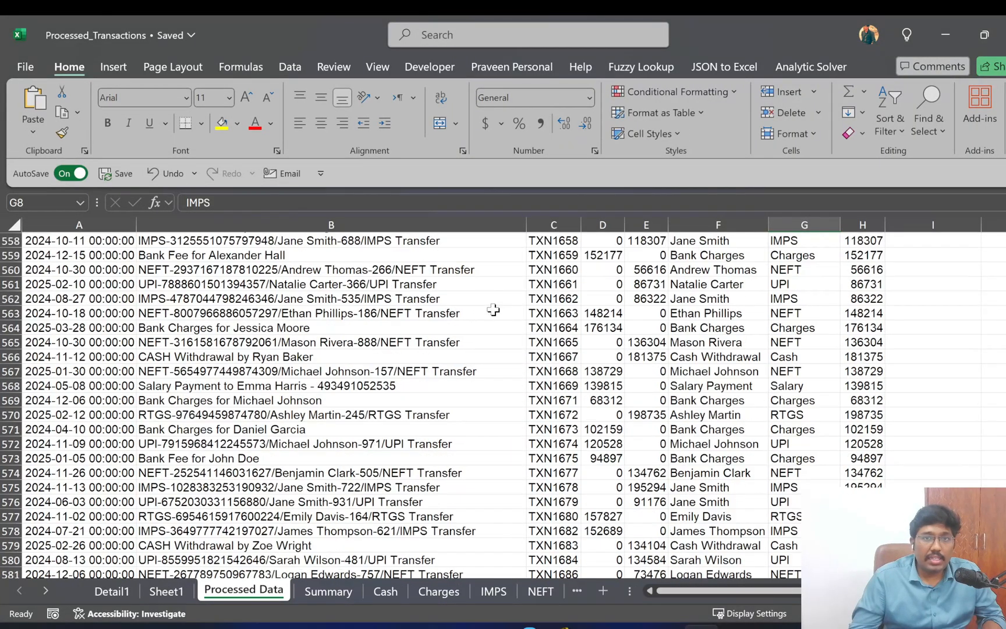
scroll(504, 309, up, 12)
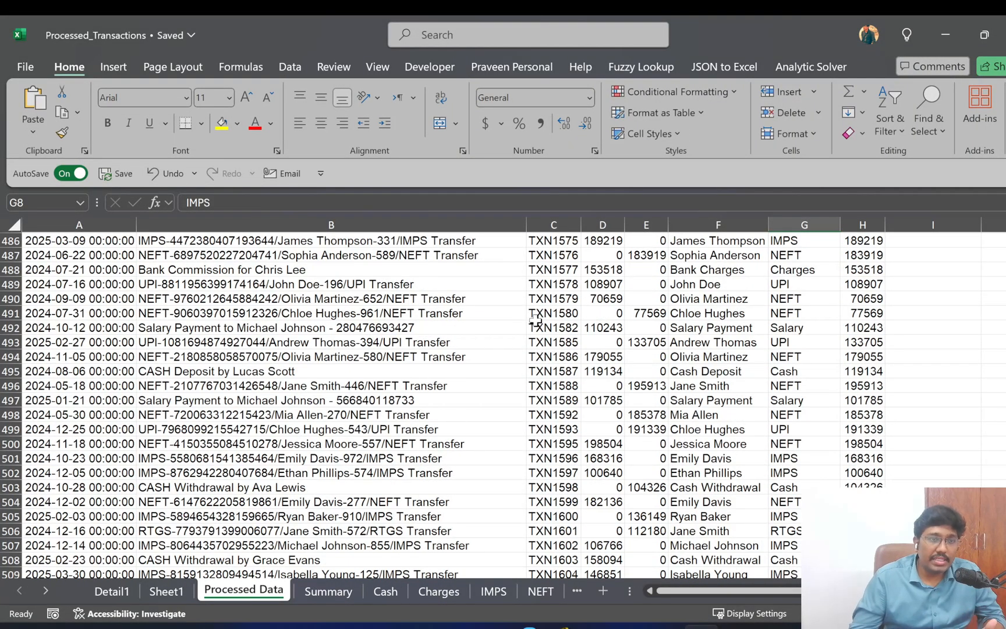
click(555, 300)
key(ctrl+Up)
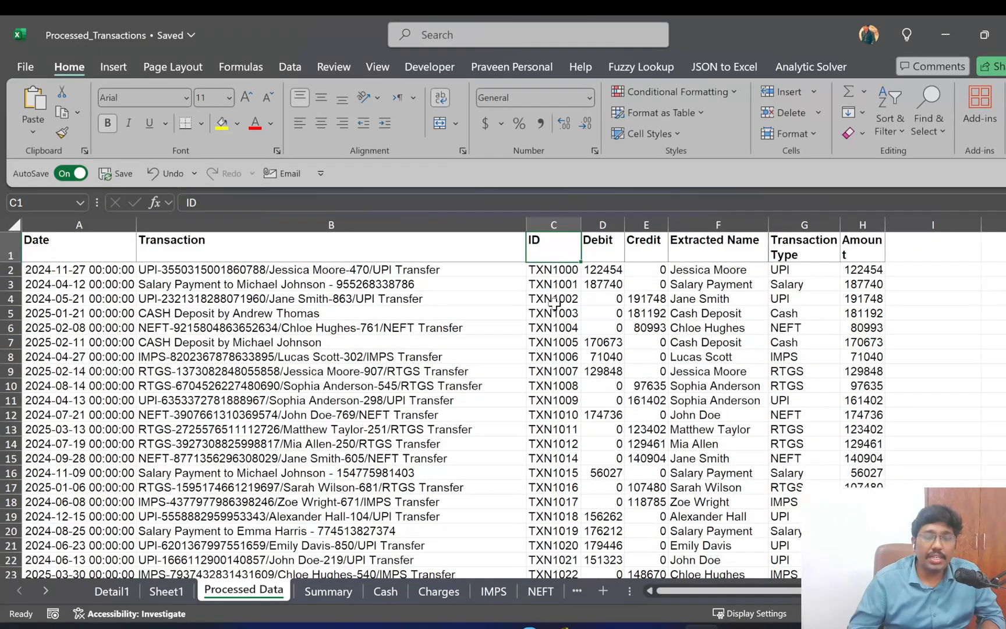
key(ctrl+Left)
key(ctrl+shift+Right)
key(ctrl+Down)
key(ctrl+Up)
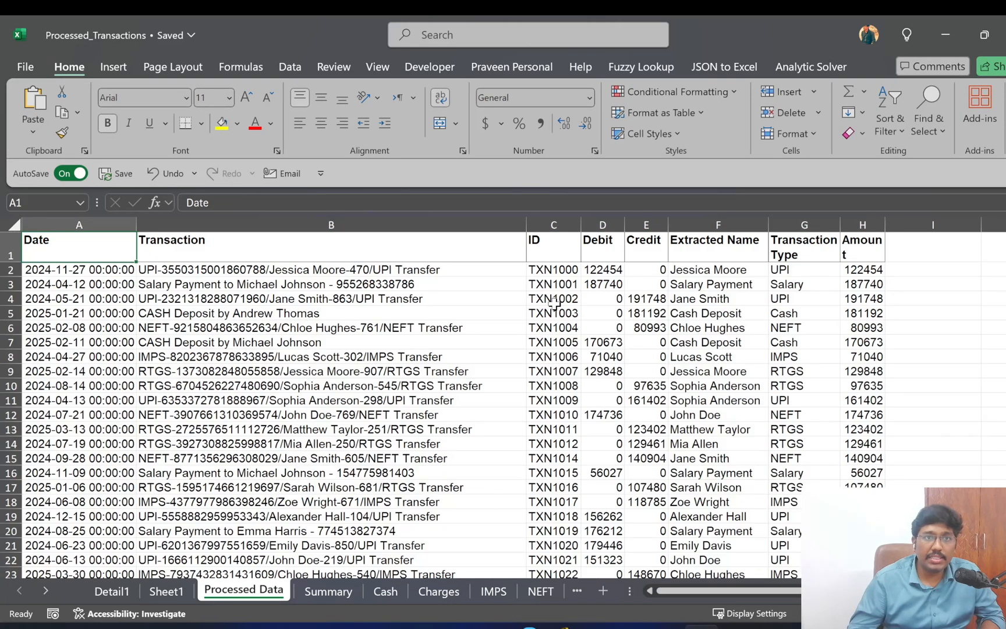
click(527, 297)
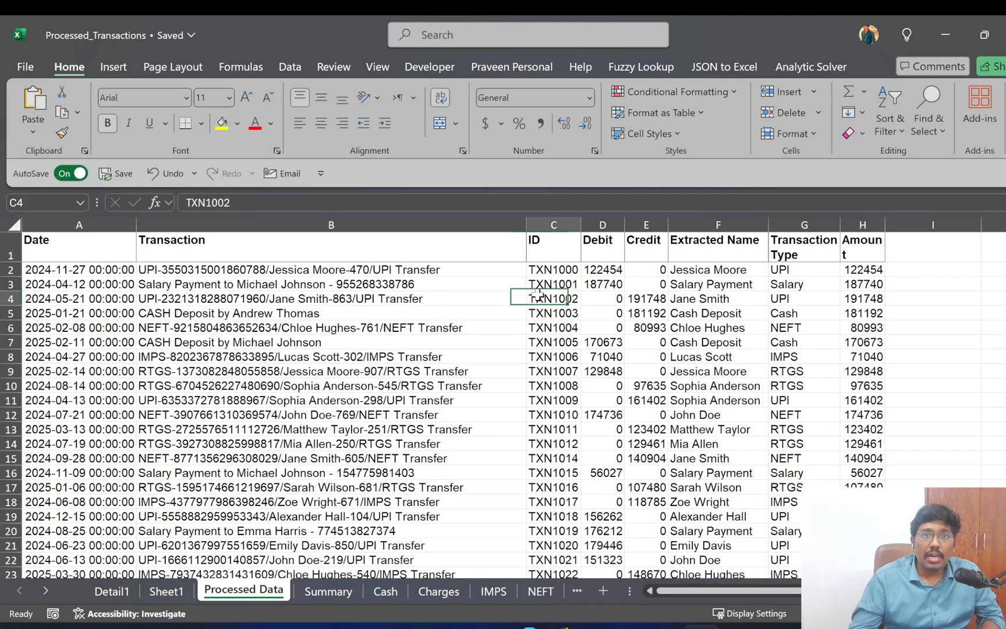
click(408, 318)
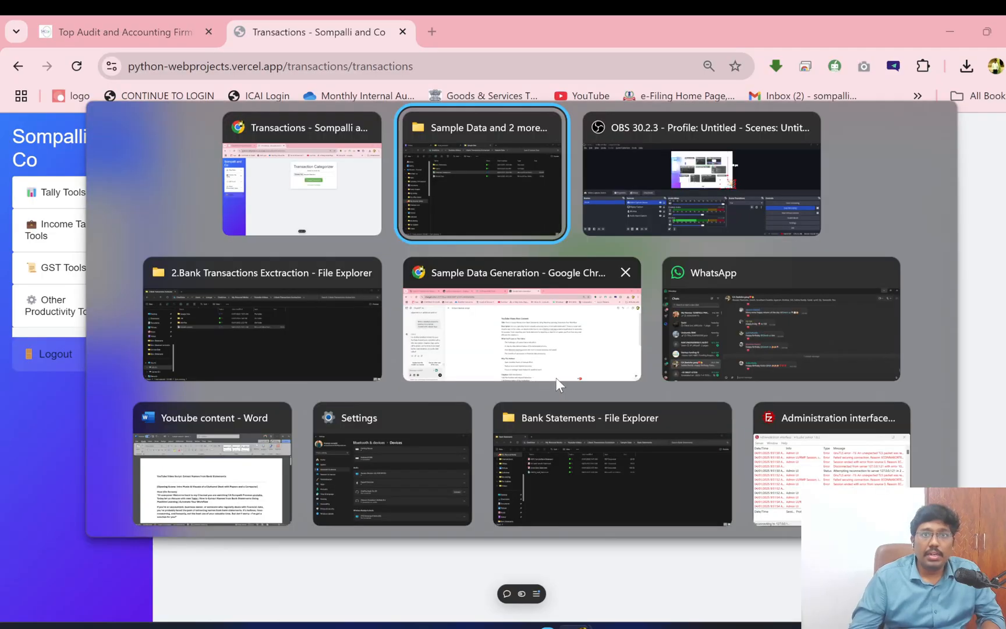
Switch to File Explorer and open the HDFC Sample Bank Statement PDF from the Bank Statements folder, maximized
key(alt+Tab)
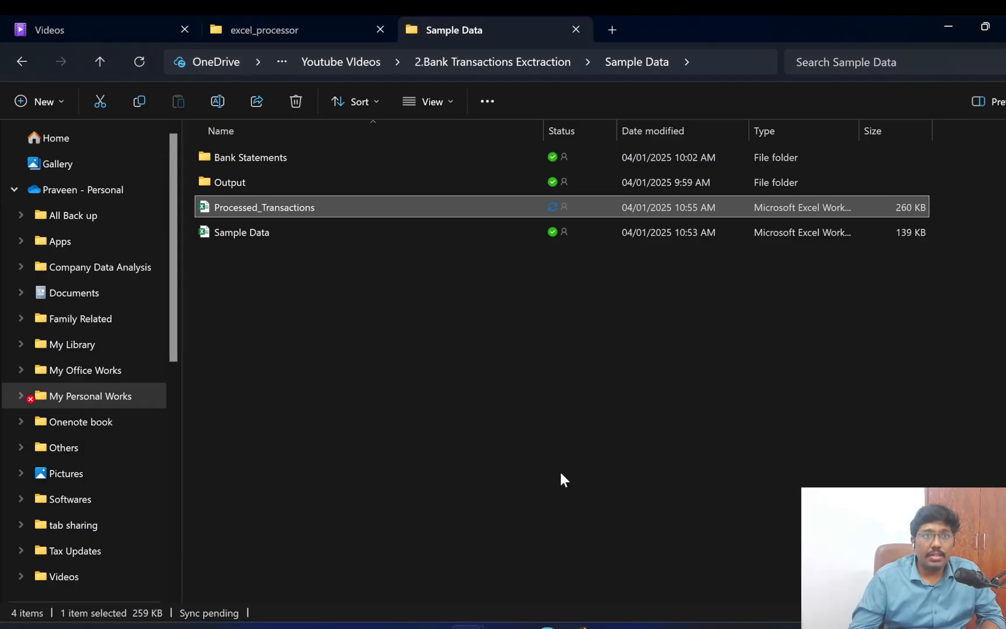
double_click(371, 162)
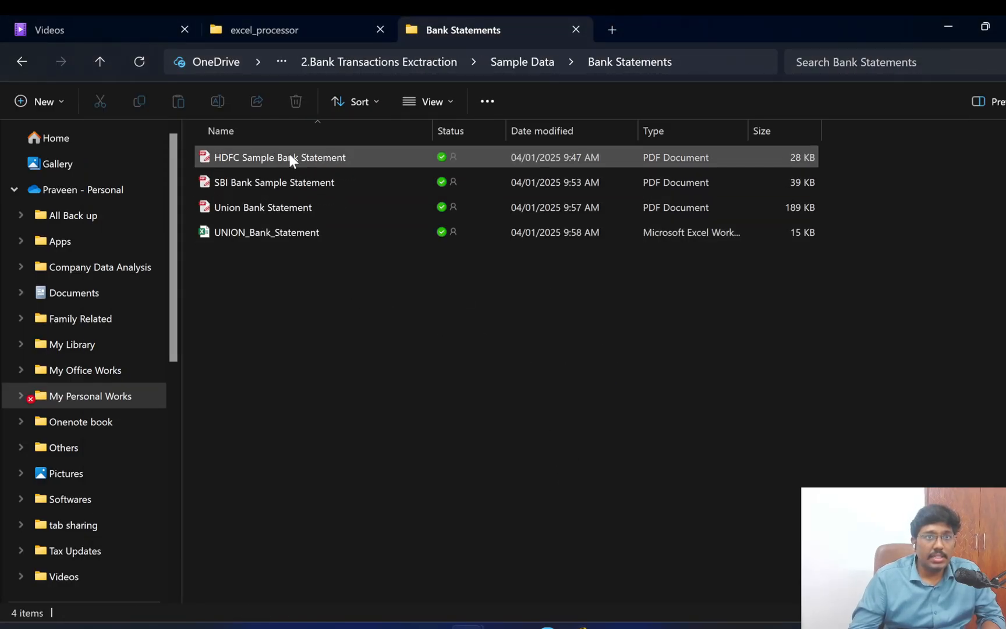
double_click(290, 155)
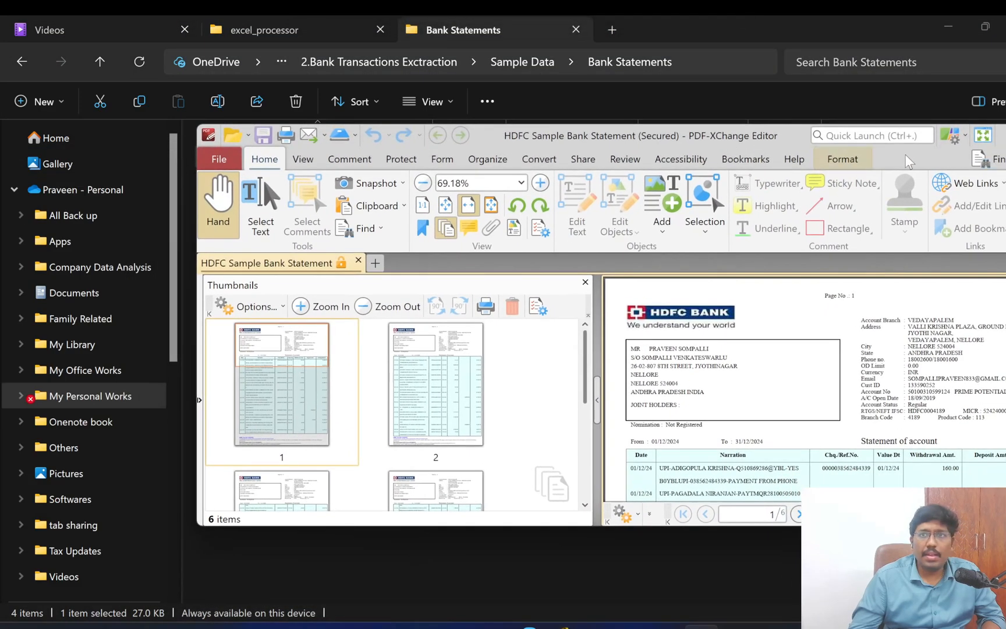
double_click(263, 180)
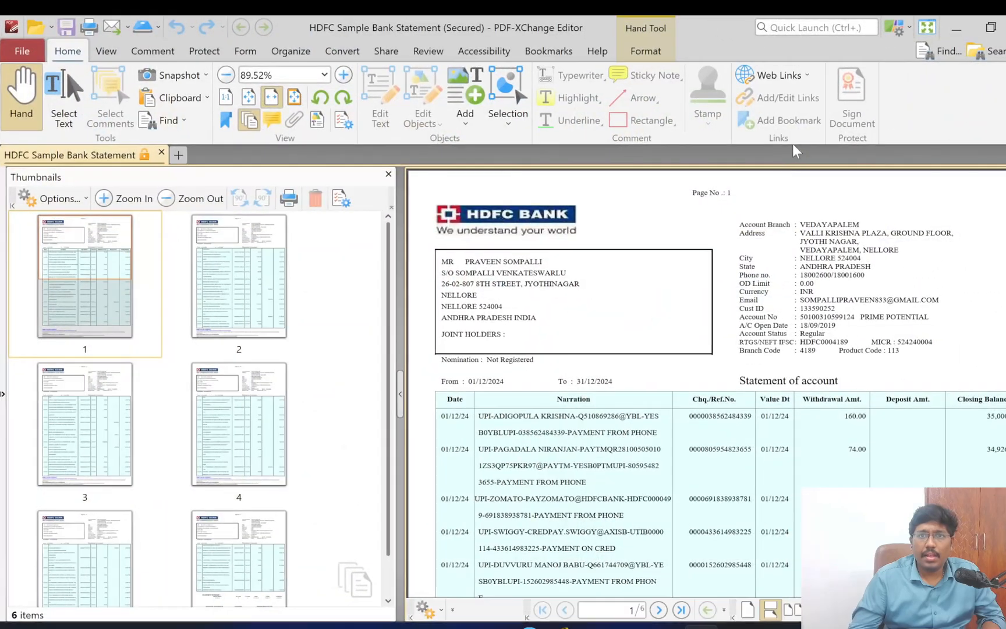
Hide the page thumbnails, look through the HDFC statement's transactions and summary, and close the PDF
click(388, 174)
scroll(483, 426, down, 10)
scroll(483, 427, down, 20)
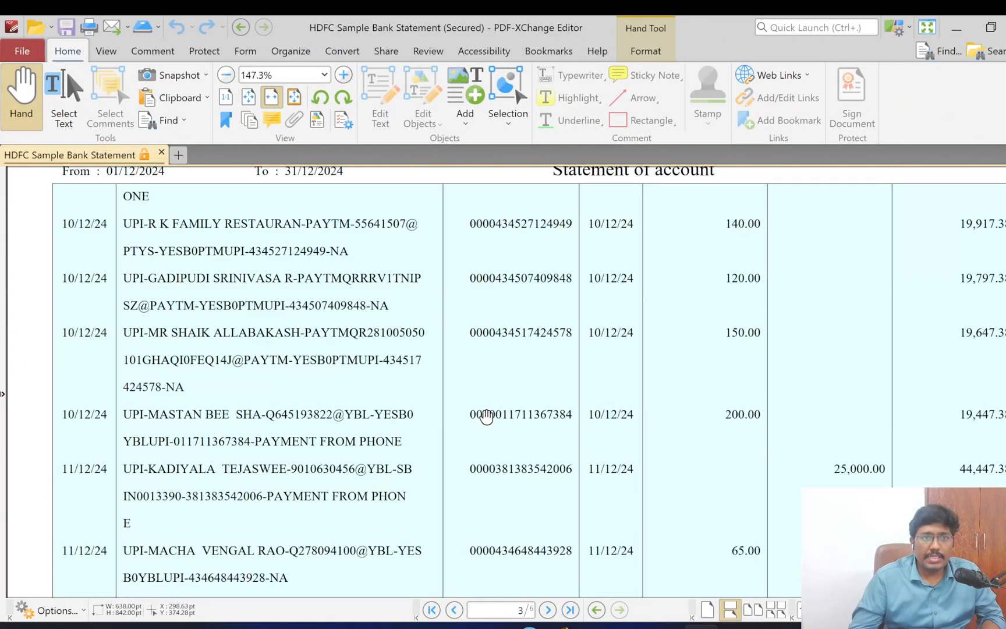
scroll(493, 420, down, 15)
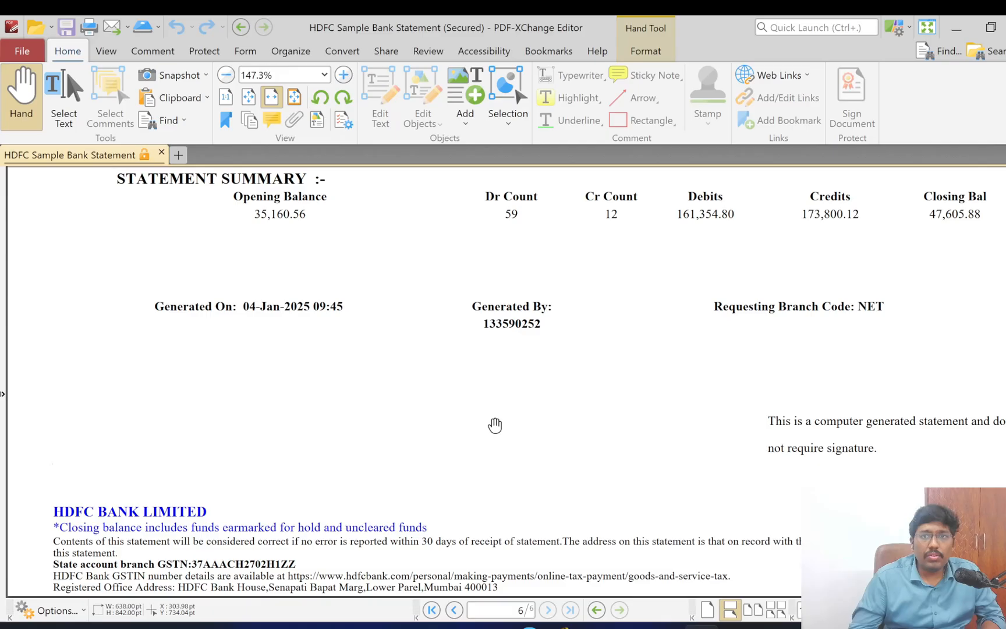
scroll(495, 427, up, 10)
scroll(501, 419, down, 6)
scroll(553, 397, up, 10)
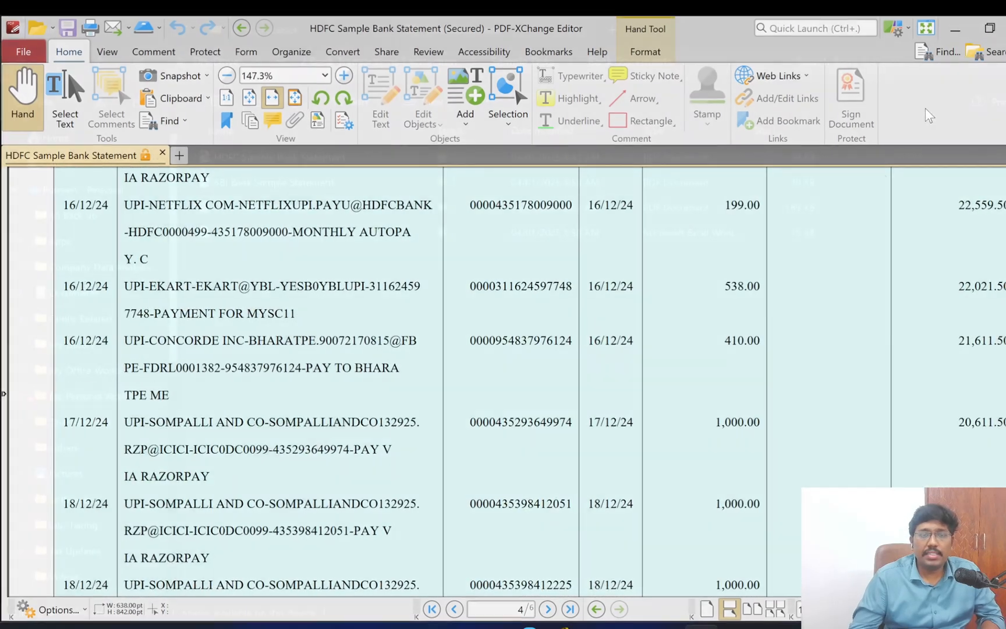
key(alt+Tab)
key(F4)
Switch to Chrome and open the Extract Bank Transactions tool from Other Productivity Tools
click(582, 625)
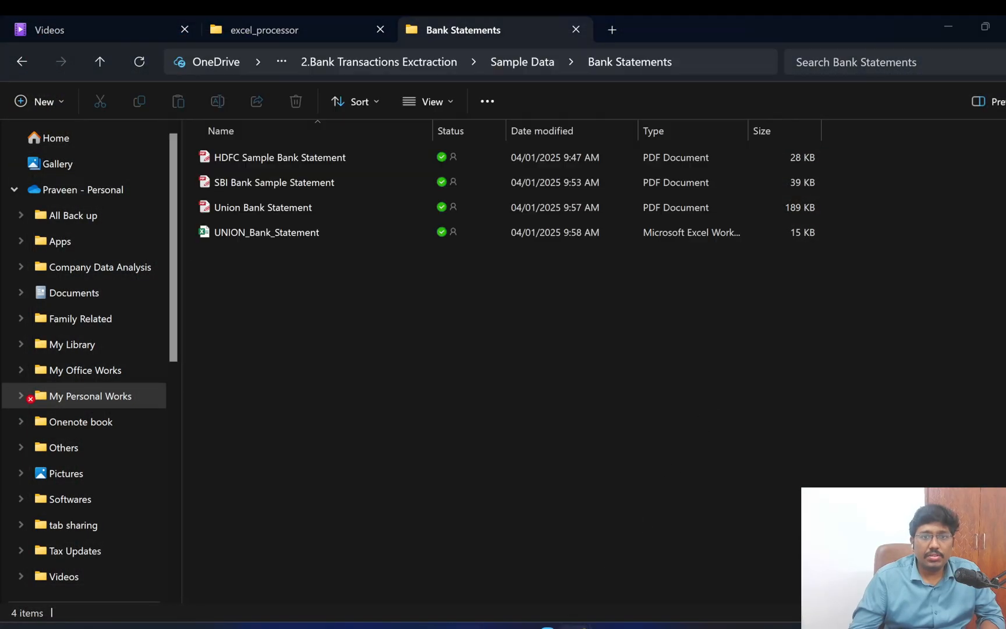
click(584, 529)
click(117, 306)
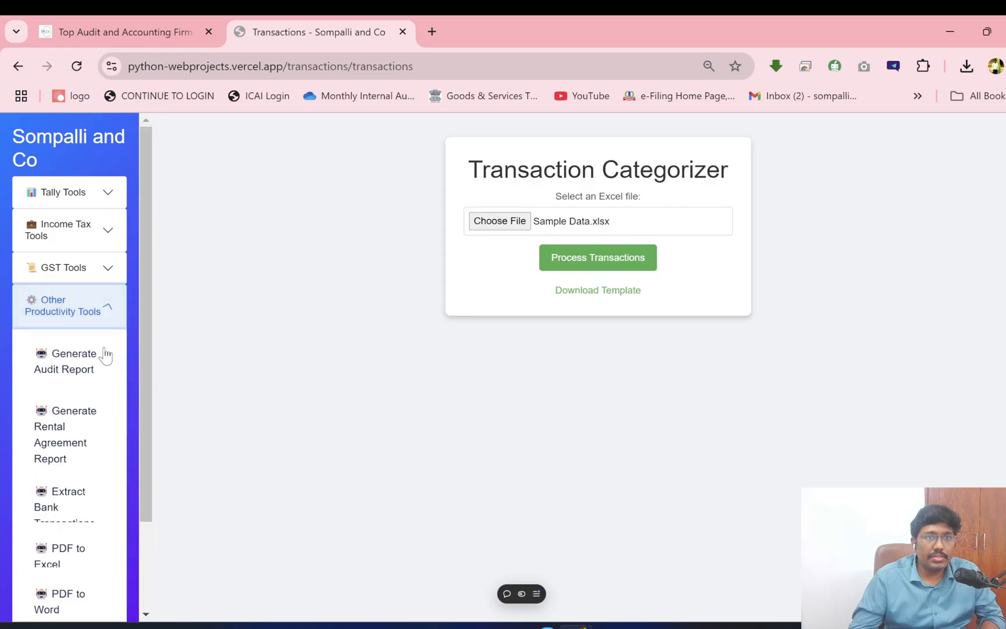
scroll(88, 408, down, 5)
click(73, 507)
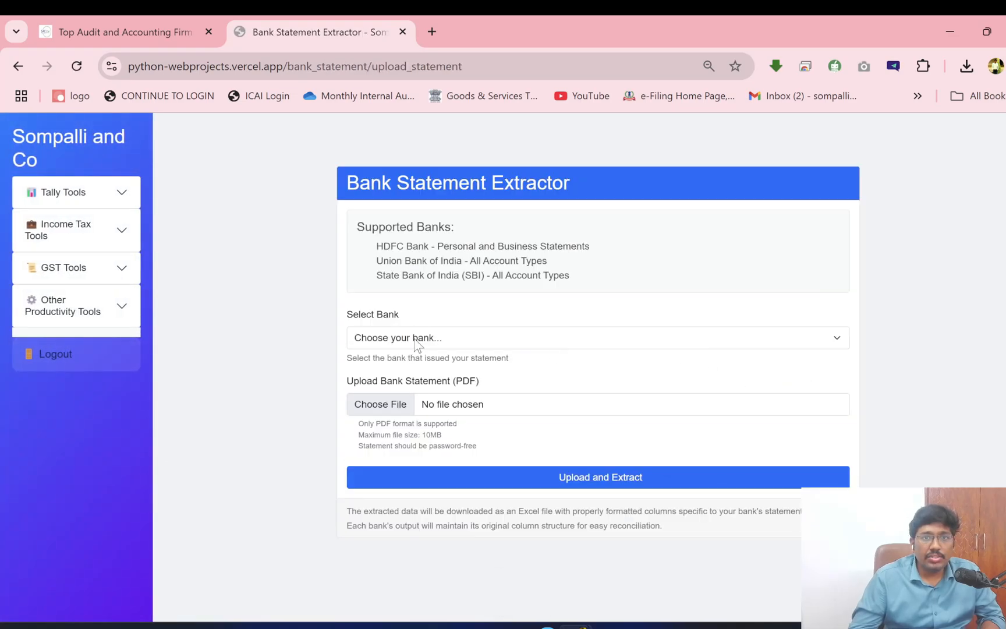
Select HDFC Bank as the issuing bank and attach HDFC Sample Bank Statement.pdf from the Bank Statements folder
click(413, 340)
click(424, 383)
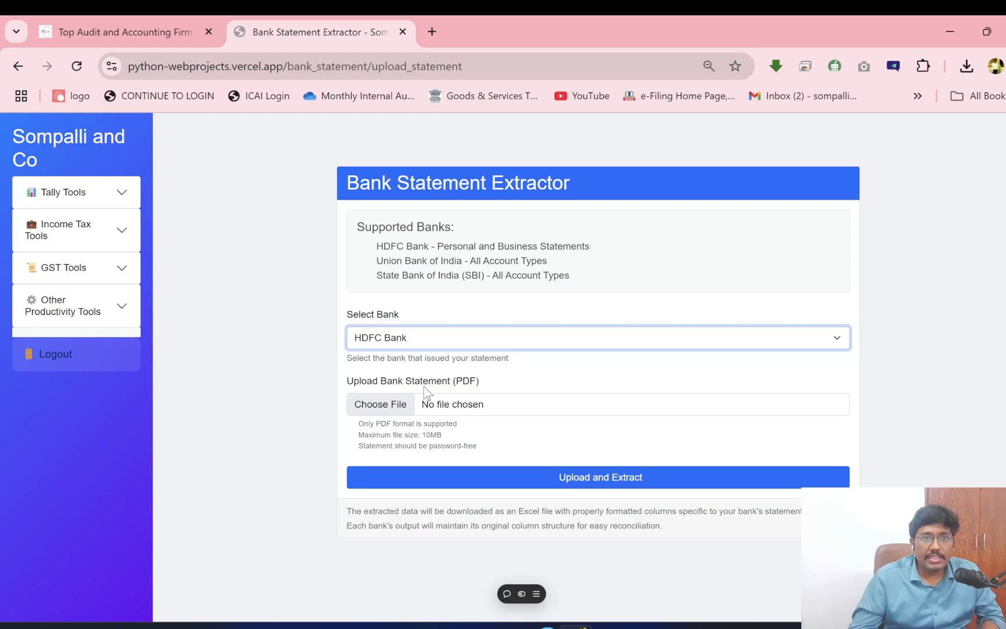
click(396, 412)
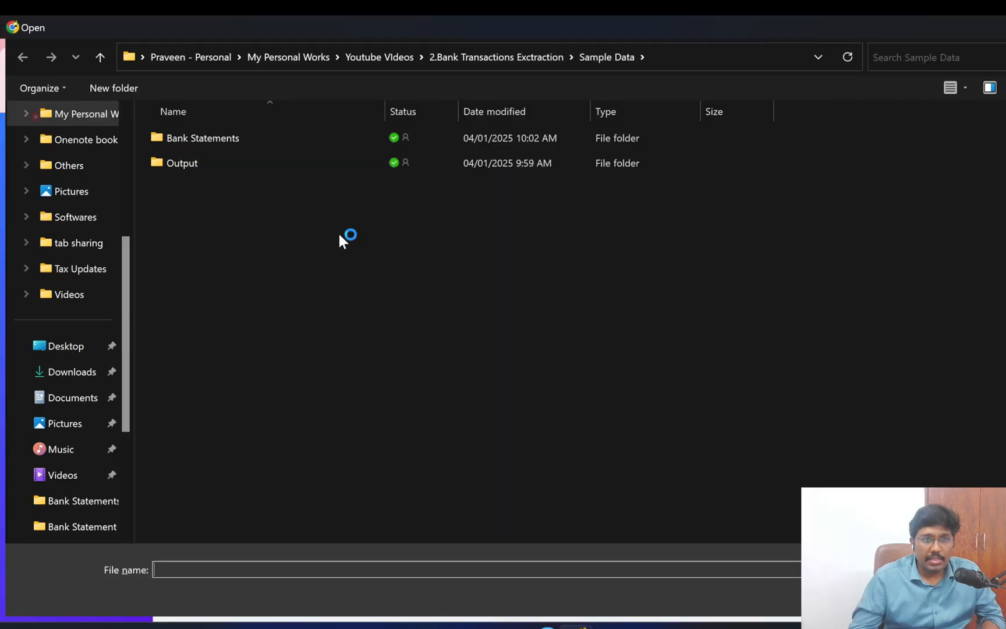
key(alt+d)
text(C:\Users\sompa\OneDrive\My Personal Works\Youtube VIdeos\2.Bank Transactions Exctraction\Sample Data\Bank Statements)
key(Return)
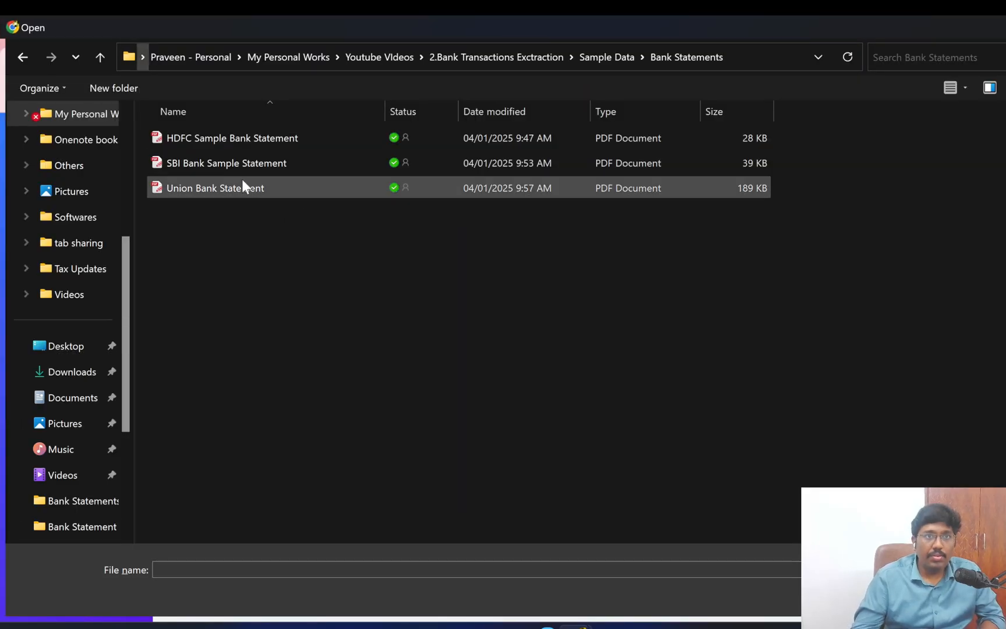
click(224, 138)
click(925, 597)
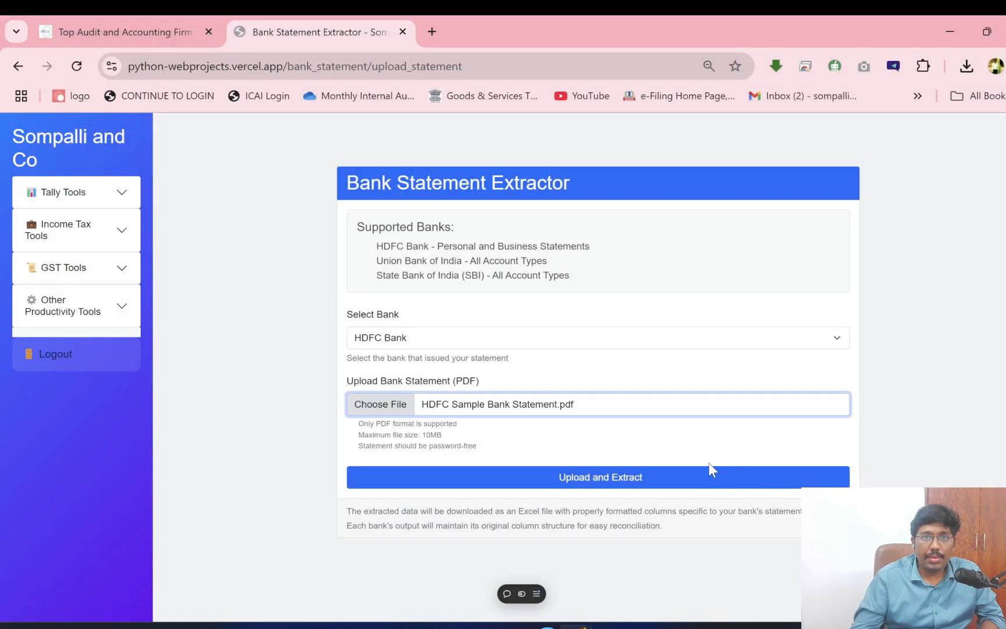
Upload and extract the statement, saving the resulting workbook as HDFC_Bank_Statement in the Sample Data folder
click(560, 478)
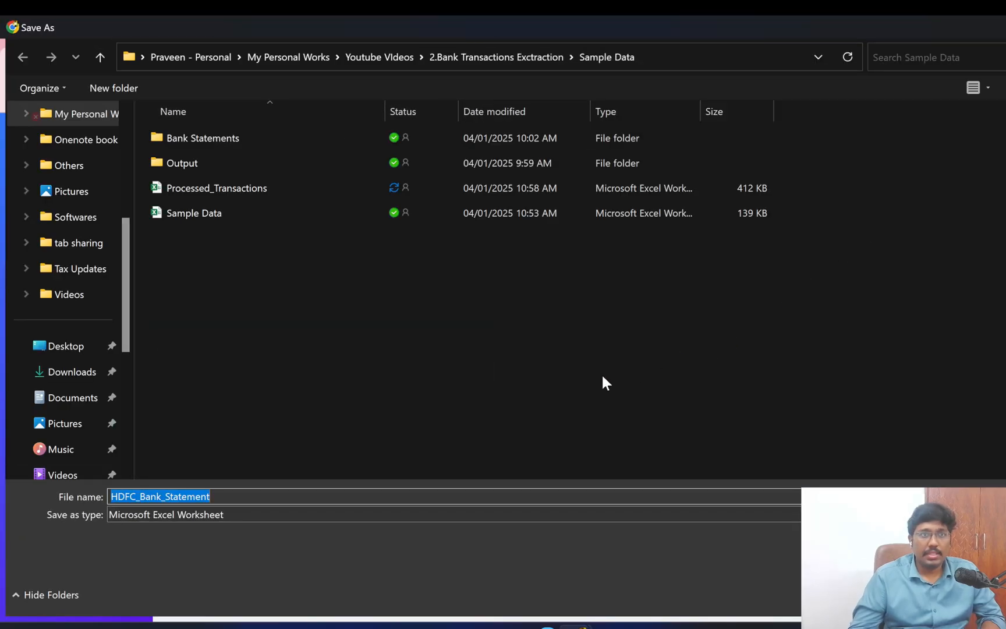
key(alt+d)
click(897, 594)
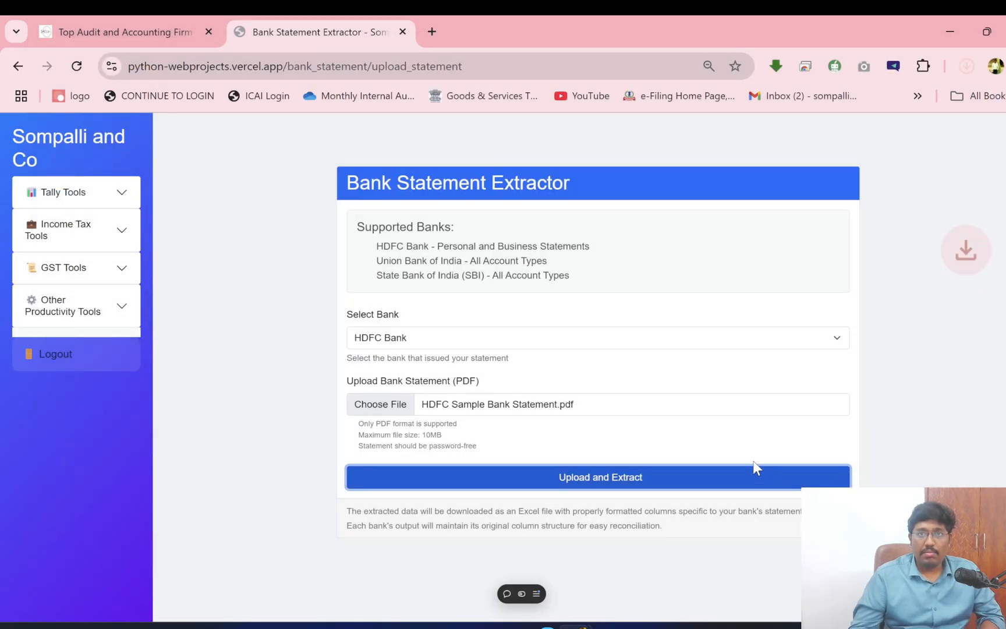
Switch to File Explorer, copy the Bank Statements folder path and go up to the Sample Data folder
key(alt+Tab)
key(alt+d)
key(ctrl+c)
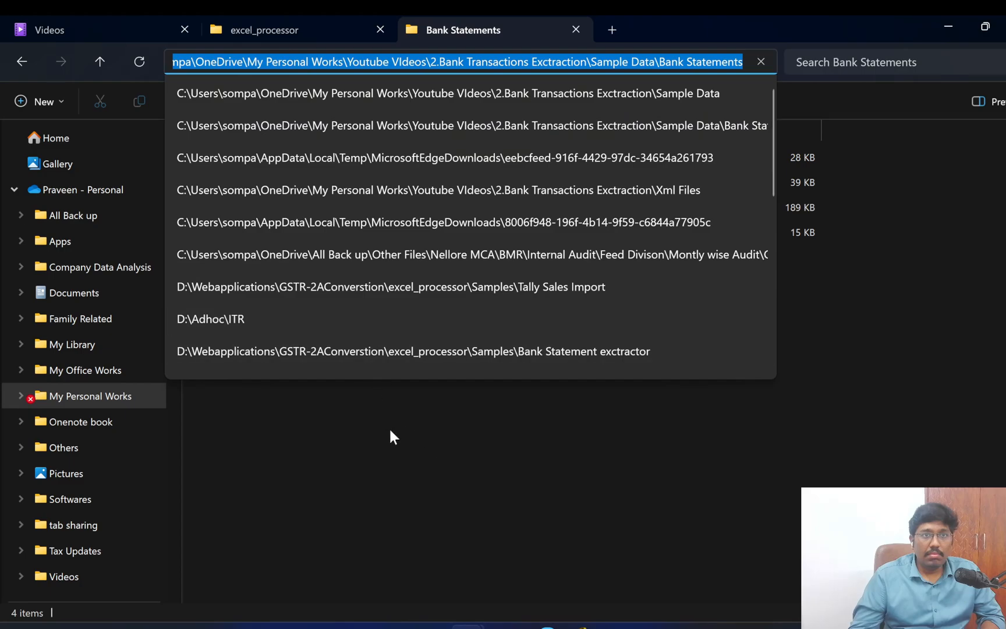
click(389, 427)
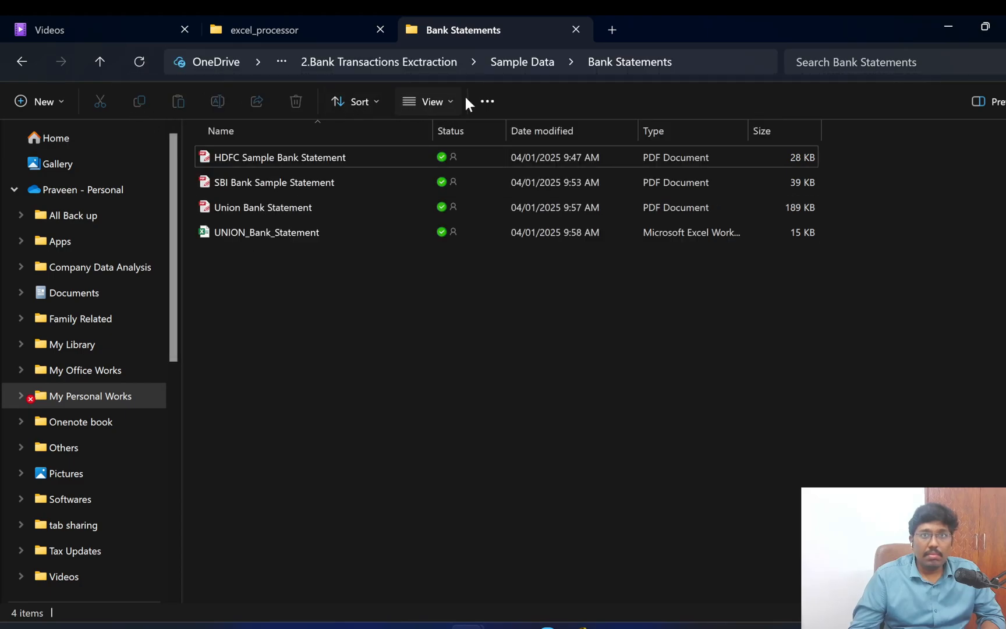
click(546, 59)
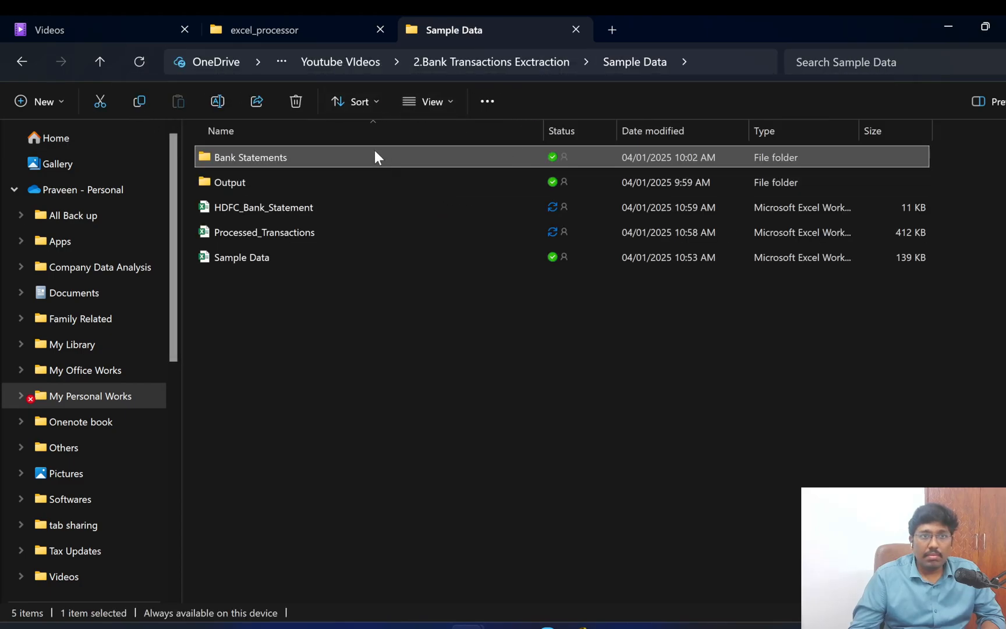
Open the HDFC_Bank_Statement workbook from the Sample Data folder and reformat its sheet in Arial with fitted column widths
click(356, 203)
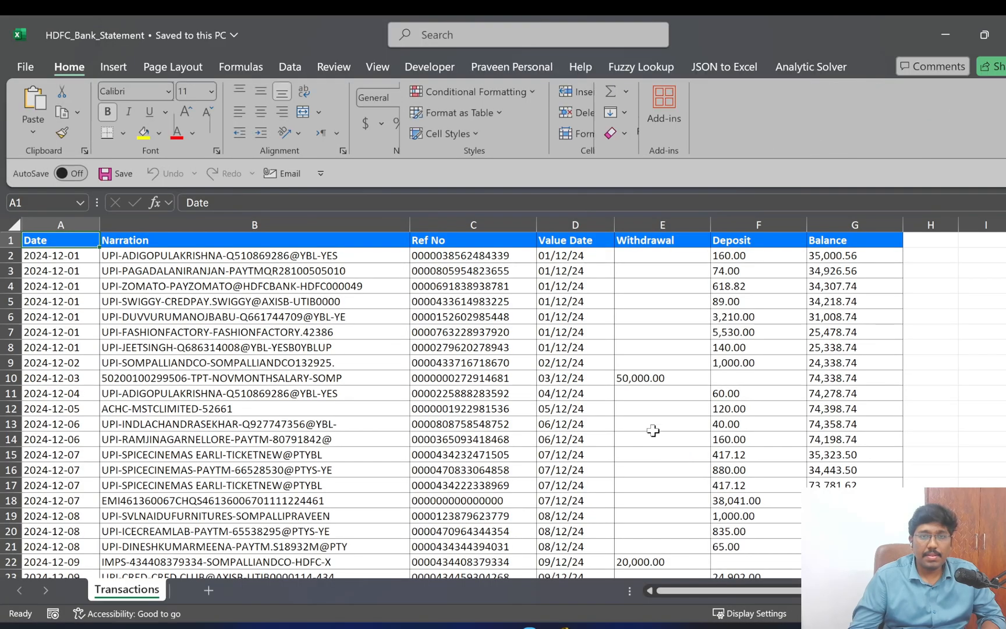
click(517, 268)
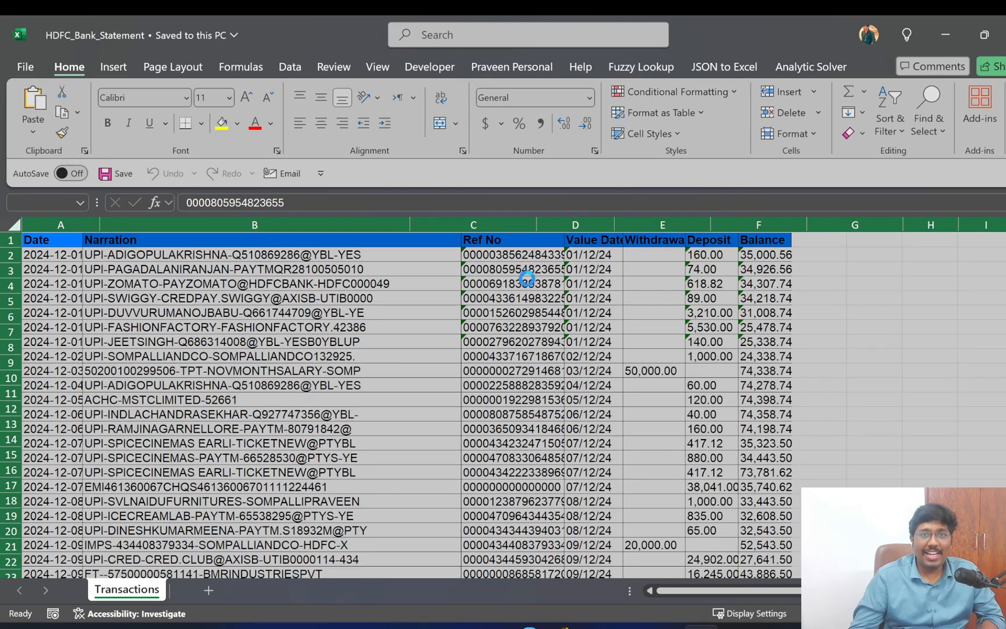
key(alt+Tab)
key(alt+Tab)
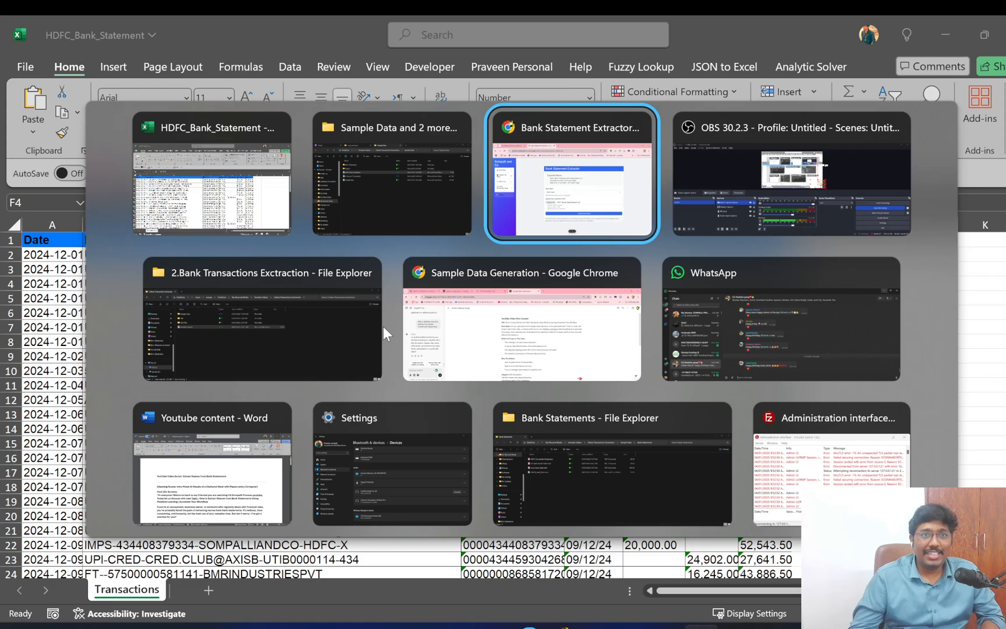
click(226, 193)
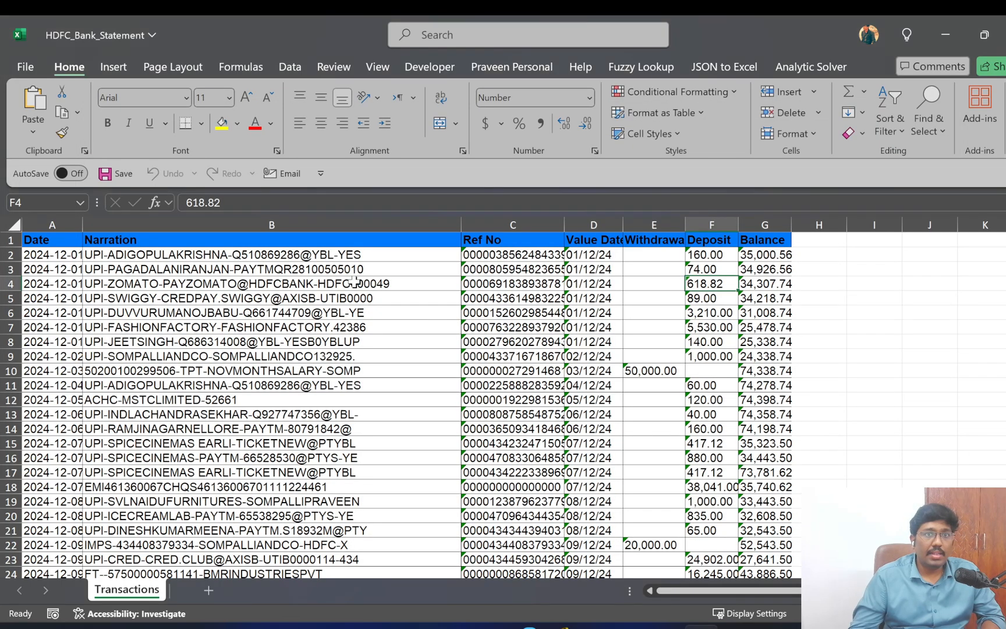
Open the HDFC Sample Bank Statement PDF and compare its entries with the extracted transactions in the HDFC_Bank_Statement workbook
key(alt+Tab)
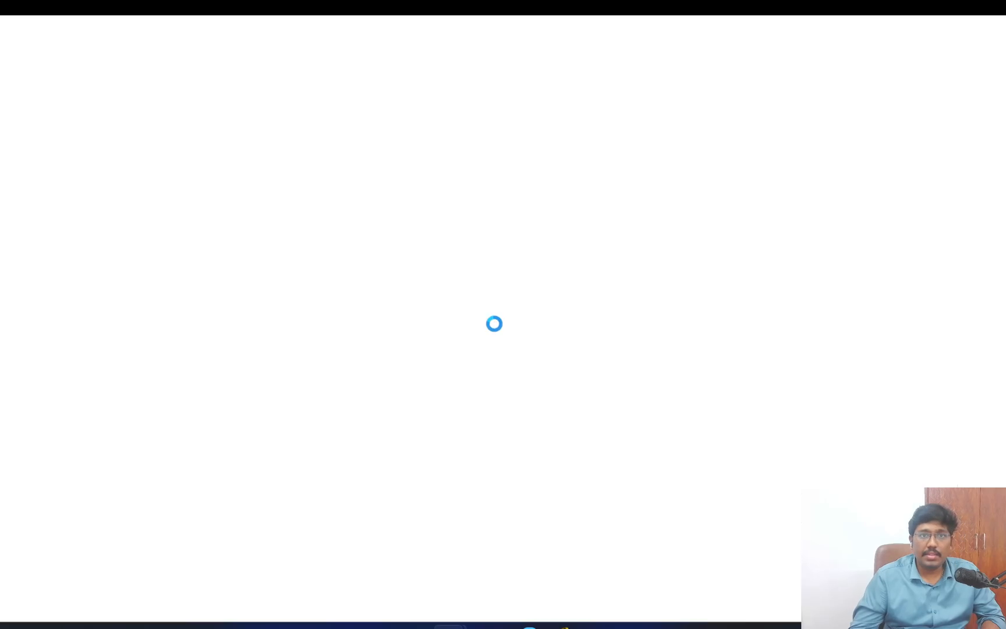
scroll(555, 414, down, 3)
scroll(556, 414, up, 6)
scroll(556, 413, up, 15)
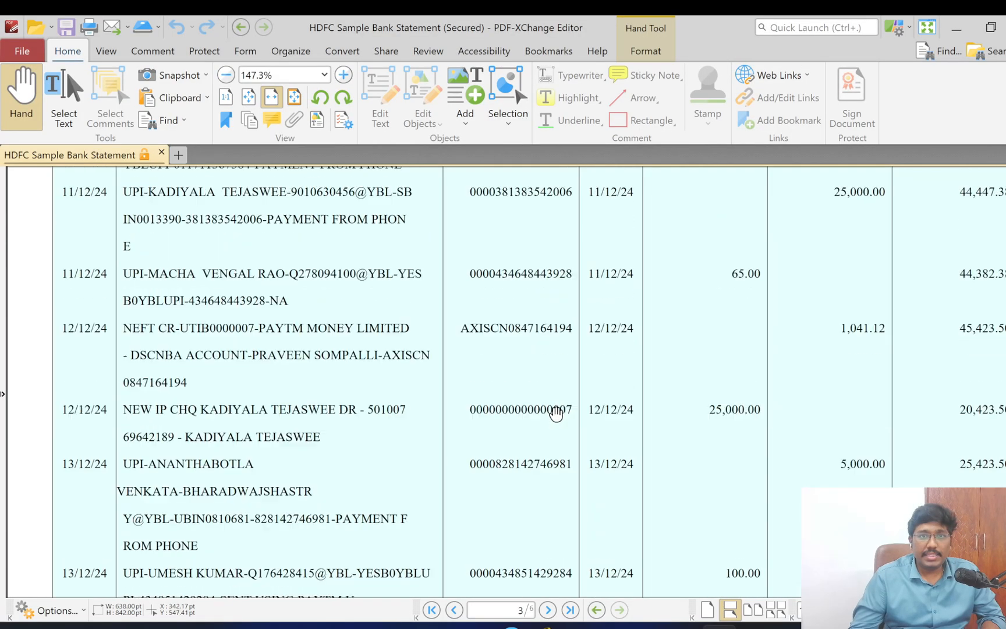
key(alt+Tab)
key(alt+Tab)
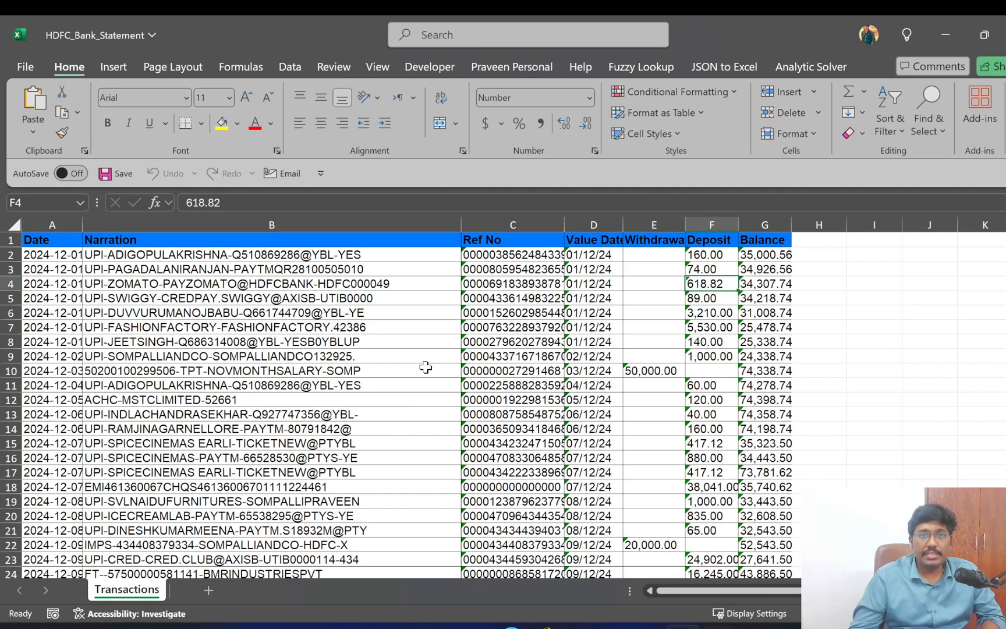
scroll(642, 283, down, 12)
scroll(642, 283, up, 12)
Convert the text amounts in the Withdrawal and Deposit columns, from row 2 to row 72, to numbers
drag(704, 255, 675, 527)
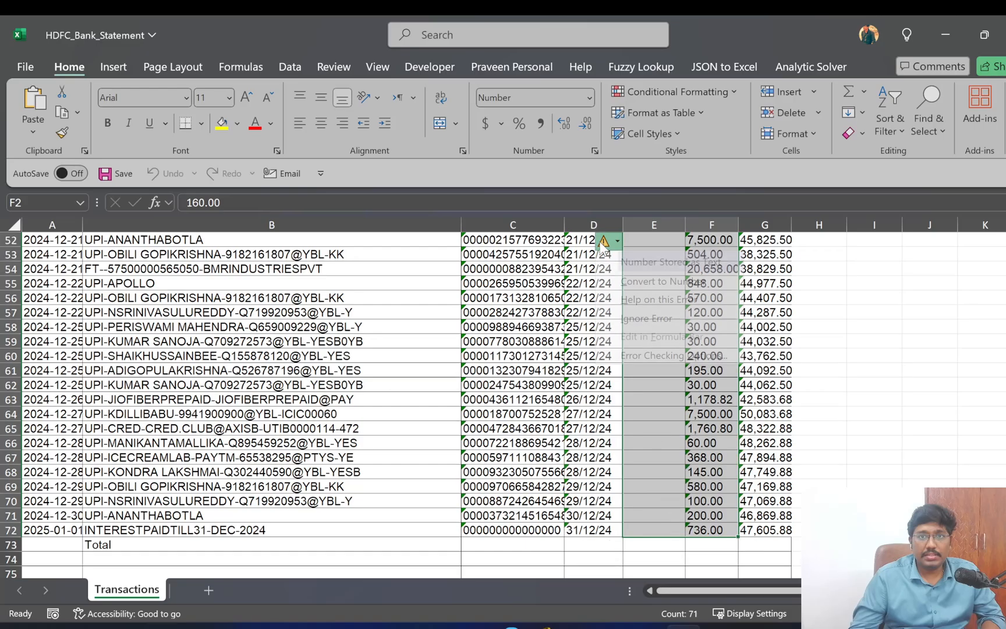
click(602, 239)
click(673, 278)
scroll(674, 355, up, 9)
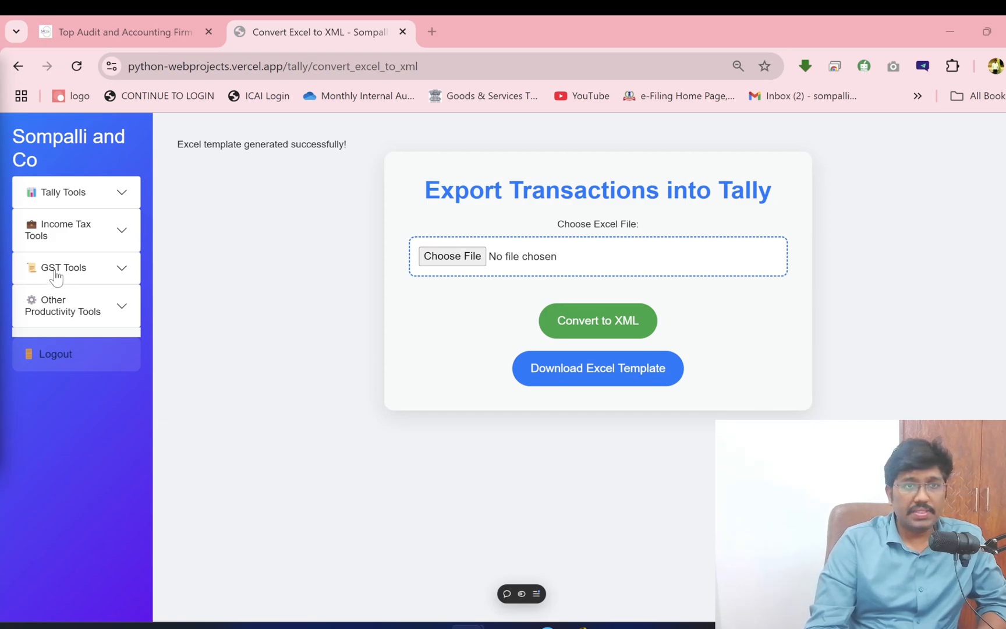
Switch to Chrome and open the Bank Statement Extractor from Other Productivity Tools
click(117, 312)
scroll(96, 513, down, 5)
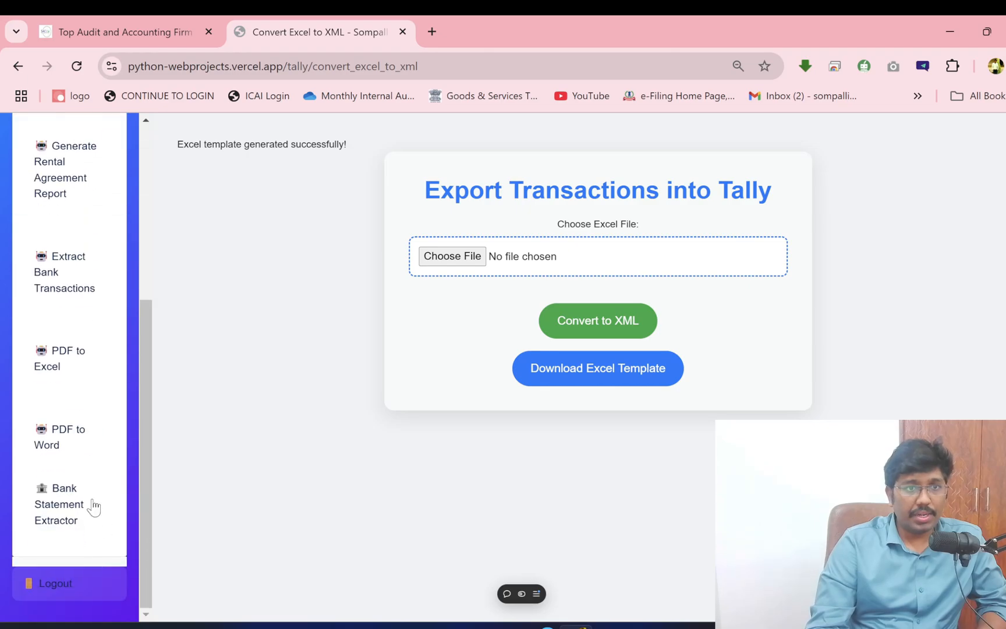
click(86, 508)
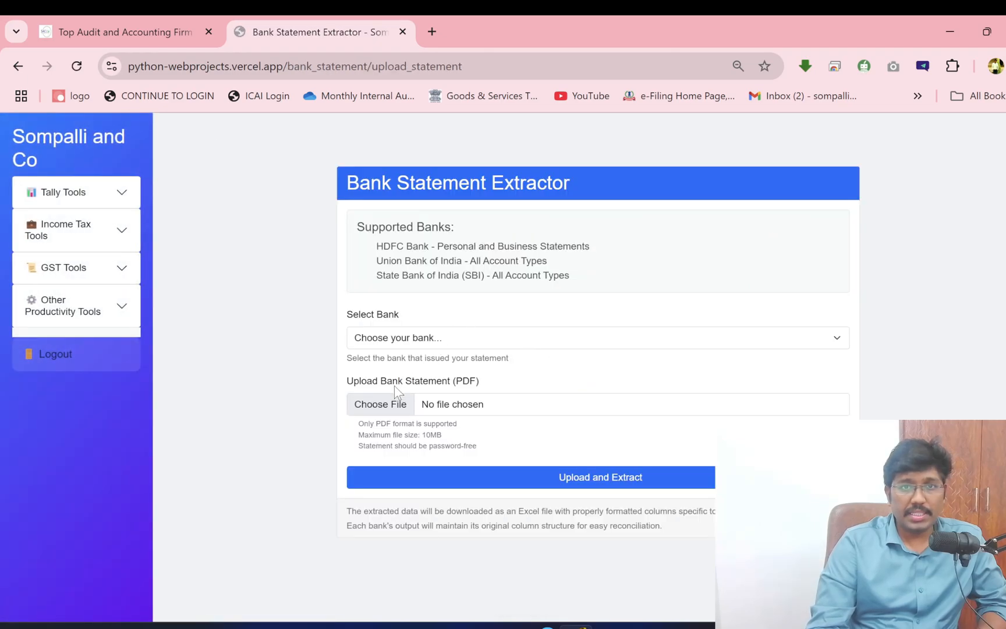
Select State Bank of India (SBI) as the issuing bank and attach SBI Bank Sample Statement.pdf from the Bank Statements folder
click(411, 339)
click(422, 415)
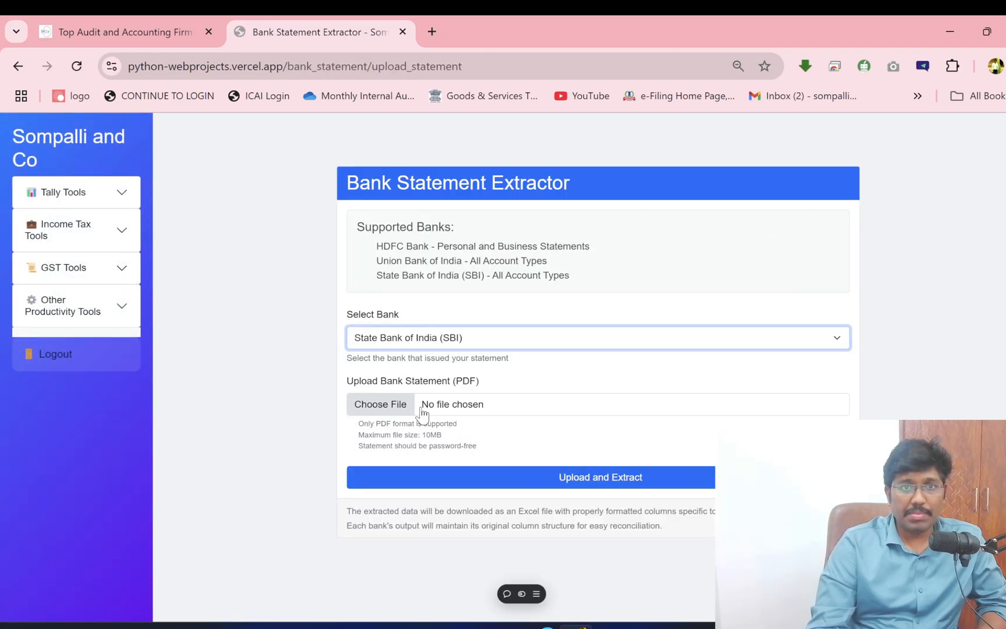
click(415, 406)
key(alt+d)
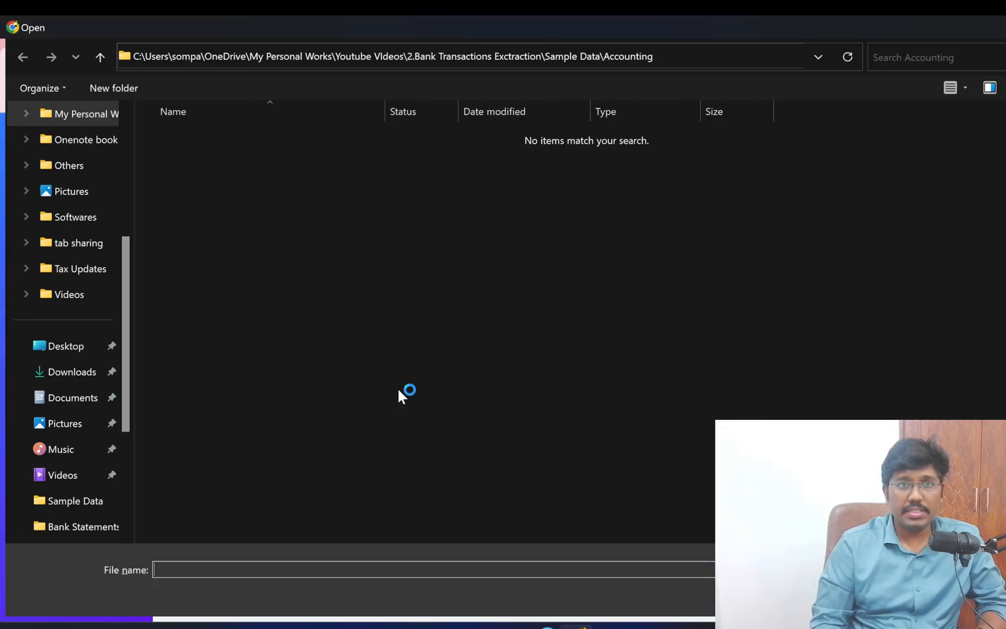
key(ctrl+v)
key(Return)
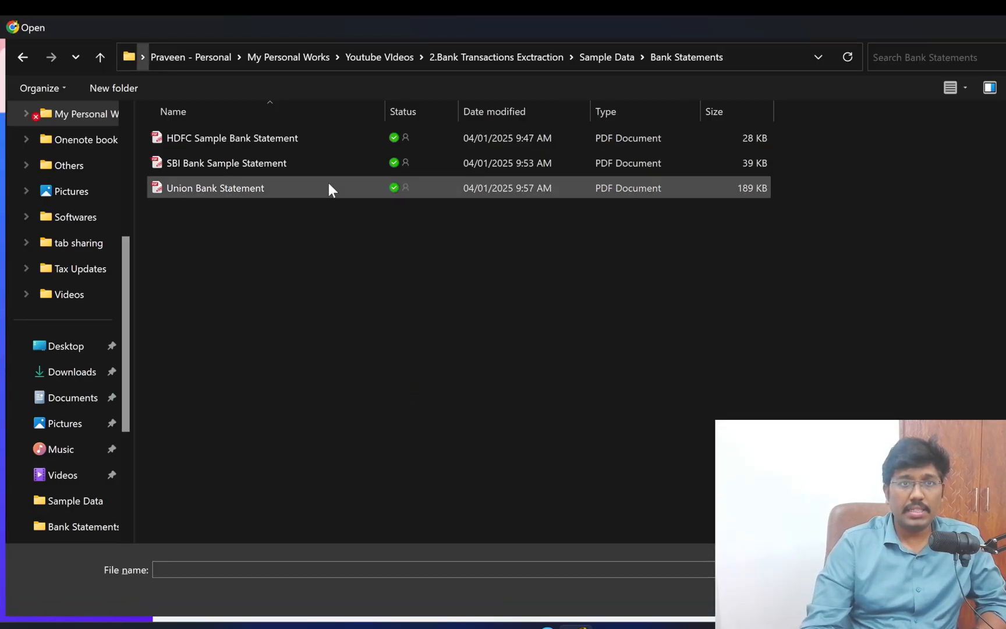
click(329, 169)
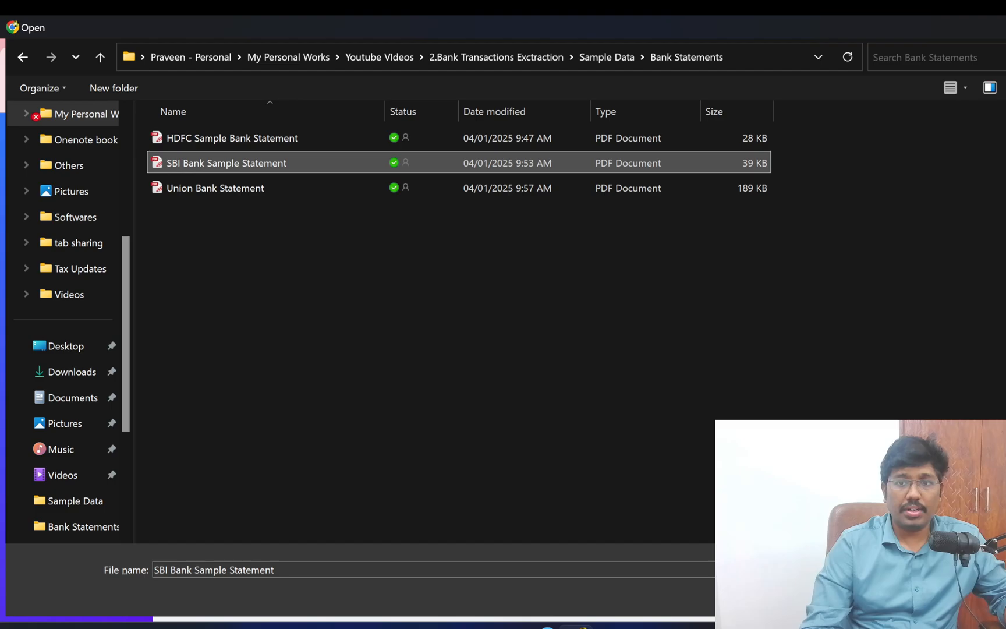
click(905, 596)
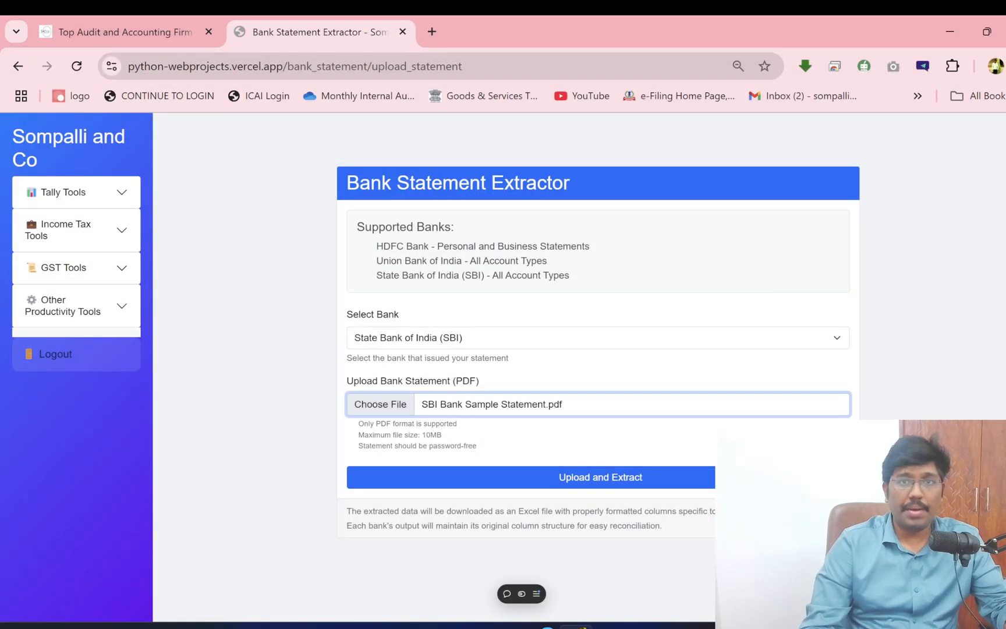
Upload and extract the SBI statement, saving the resulting workbook as SBI_Bank_Statement in the Bank Statements folder
click(609, 479)
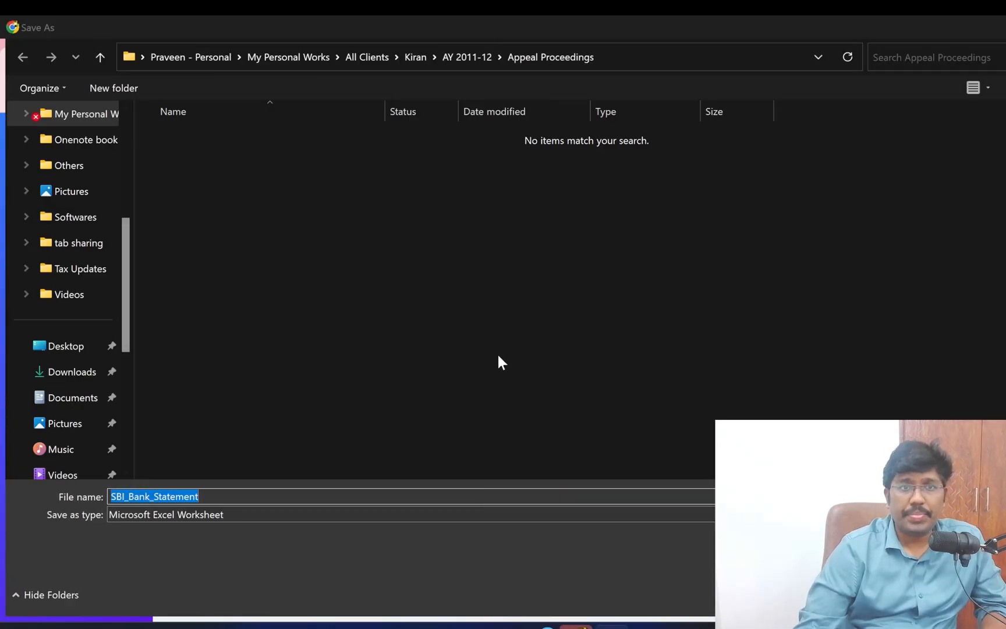
key(alt+Tab)
key(alt+Tab)
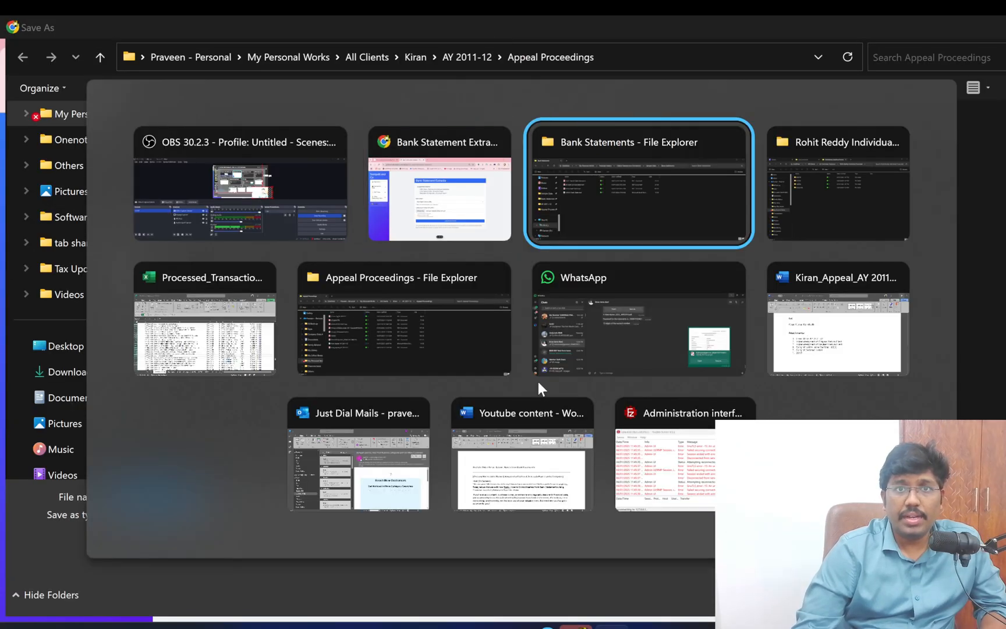
click(38, 376)
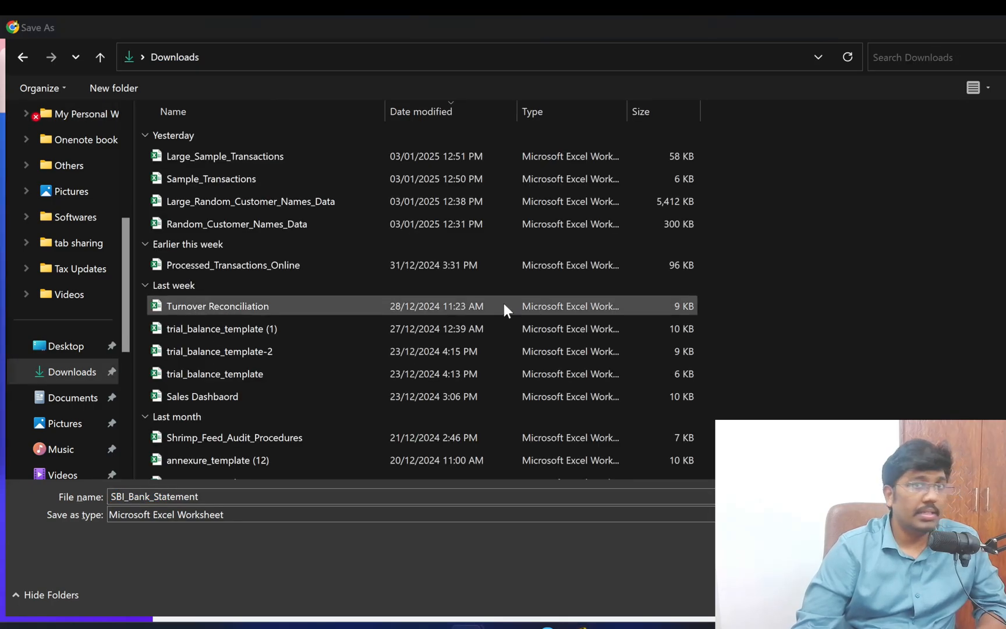
text(C:\Users\compu\OneDrive\My Personal Works\Youtube Videos\2.Bank Transactions Exctraction\Sample Data\Bank Statements)
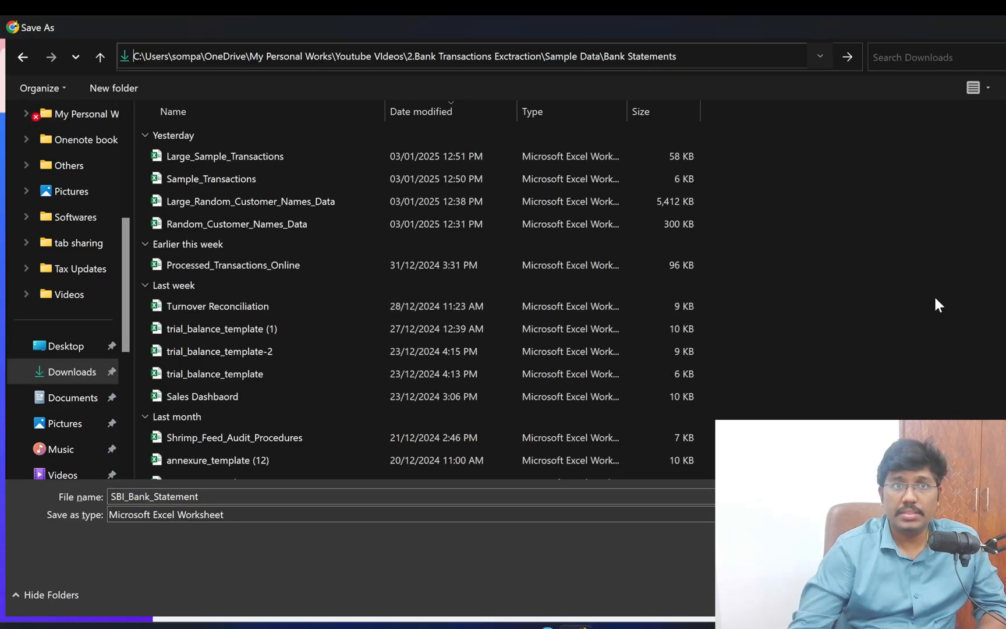
key(Return)
key(Return)
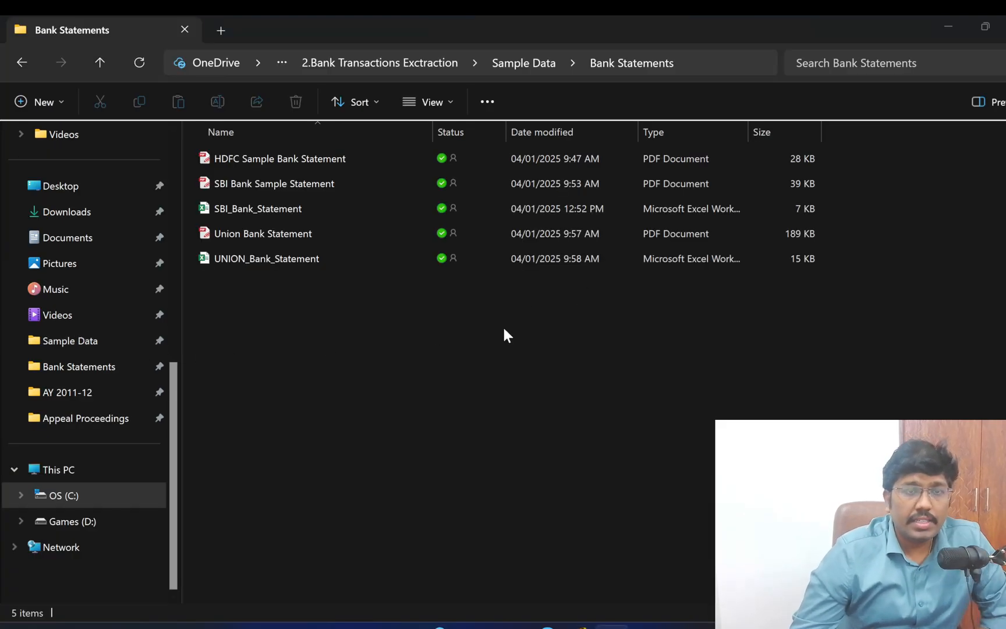
Open the SBI_Bank_Statement workbook from File Explorer and reformat its sheet in Arial with fitted column widths
click(488, 204)
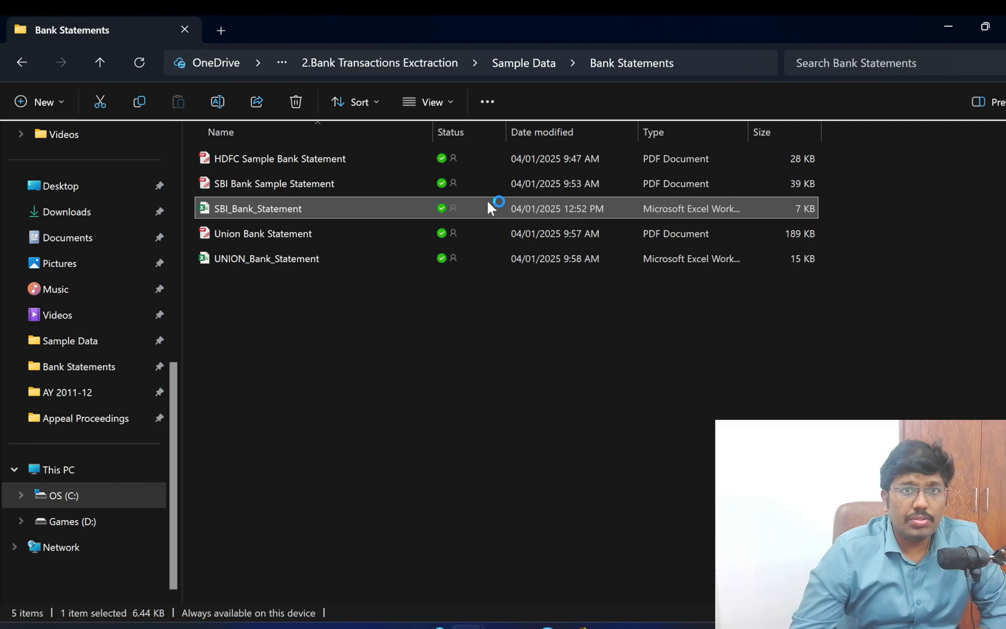
key(alt+Tab)
click(472, 309)
click(489, 280)
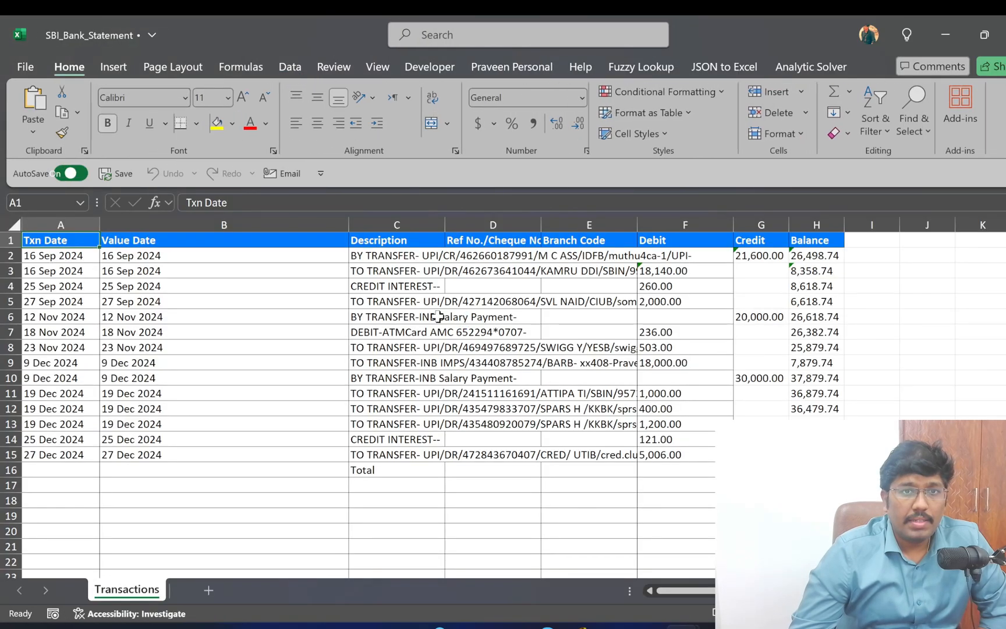
click(316, 267)
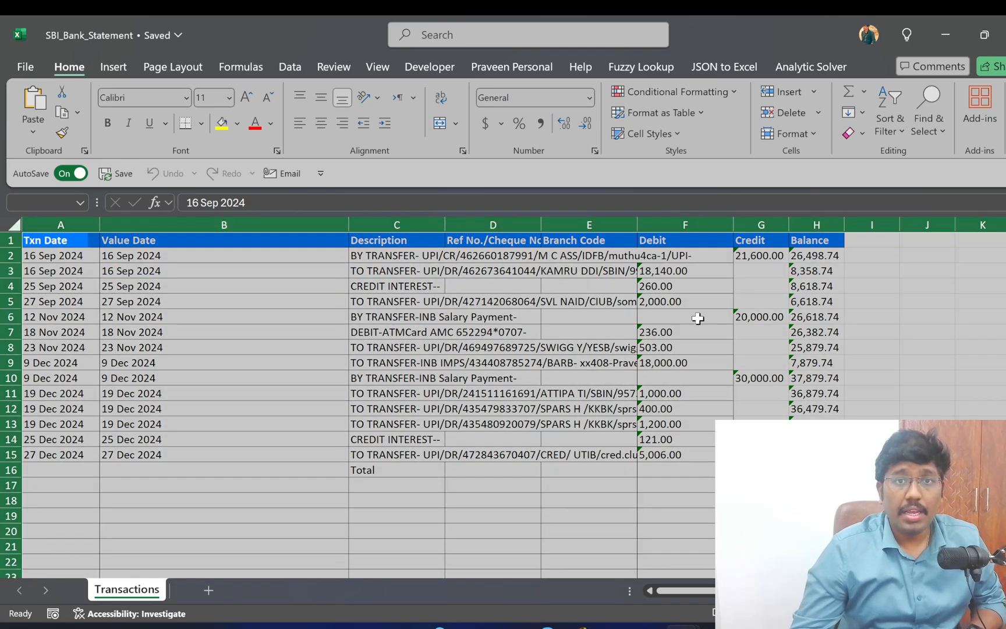
click(745, 285)
Convert the text amounts in the SBI sheet's Debit and Credit columns to numbers with thousands separators and no decimals
drag(783, 255, 737, 414)
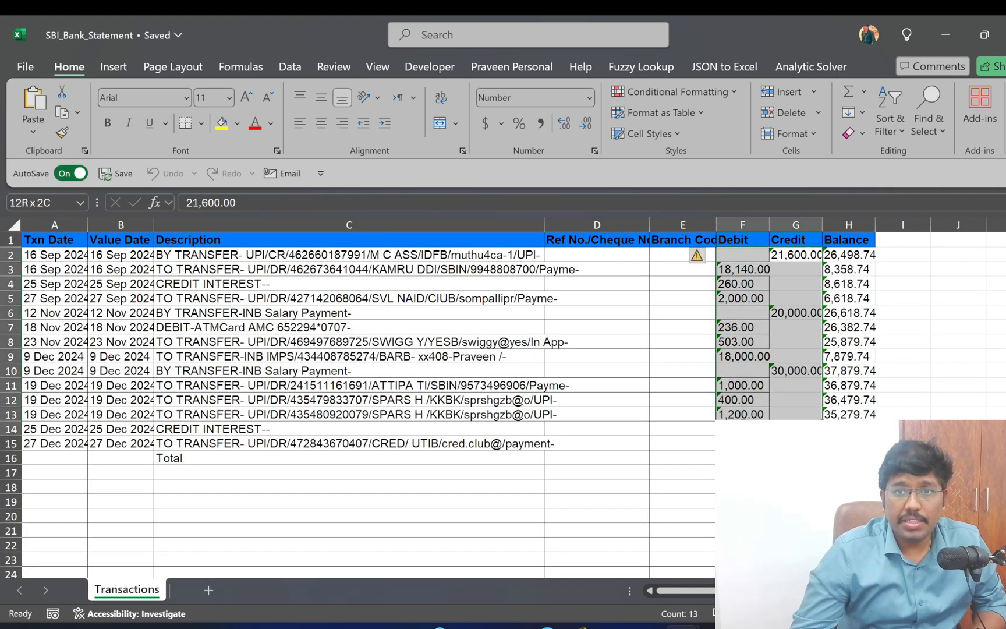
click(698, 256)
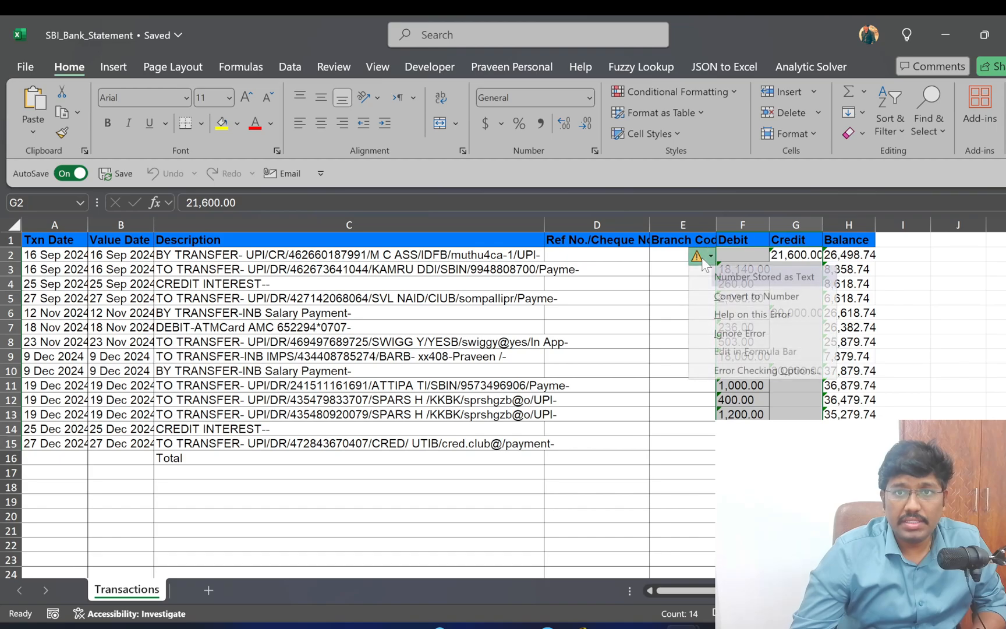
click(728, 295)
key(ctrl+shift+1)
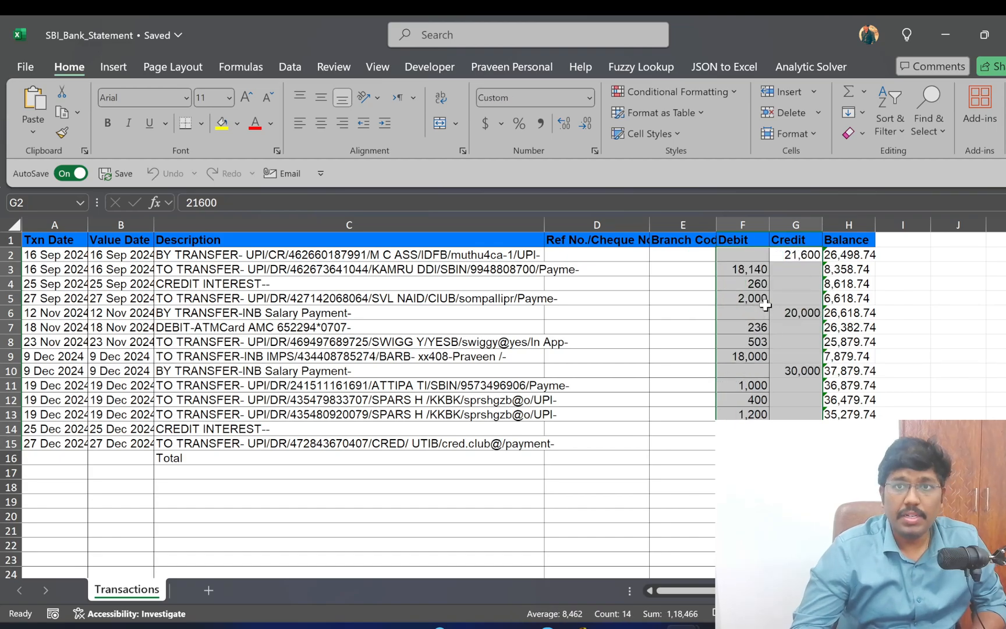
click(526, 301)
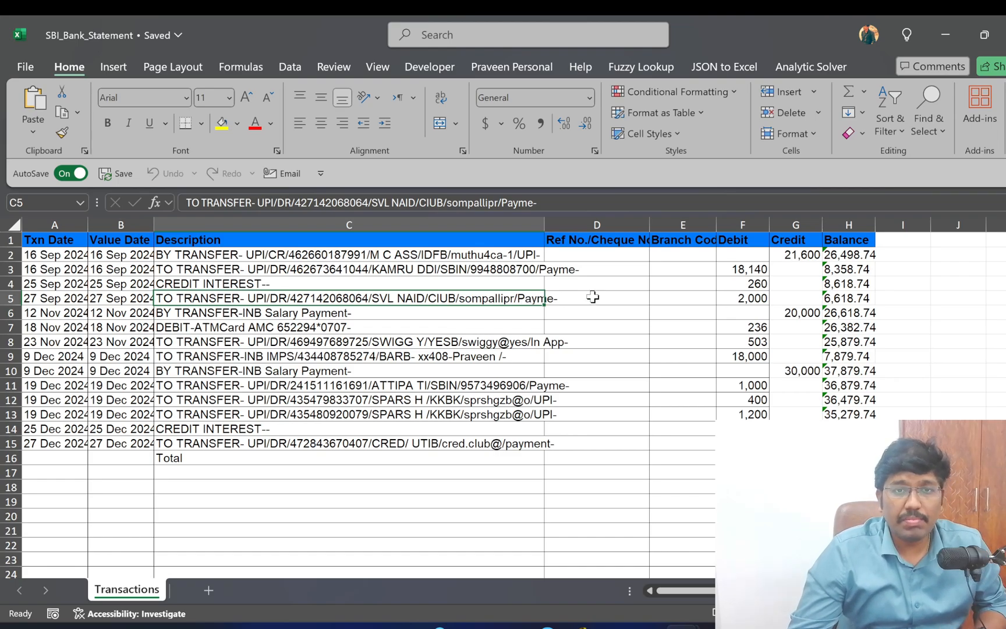
scroll(676, 326, down, 15)
scroll(760, 362, up, 15)
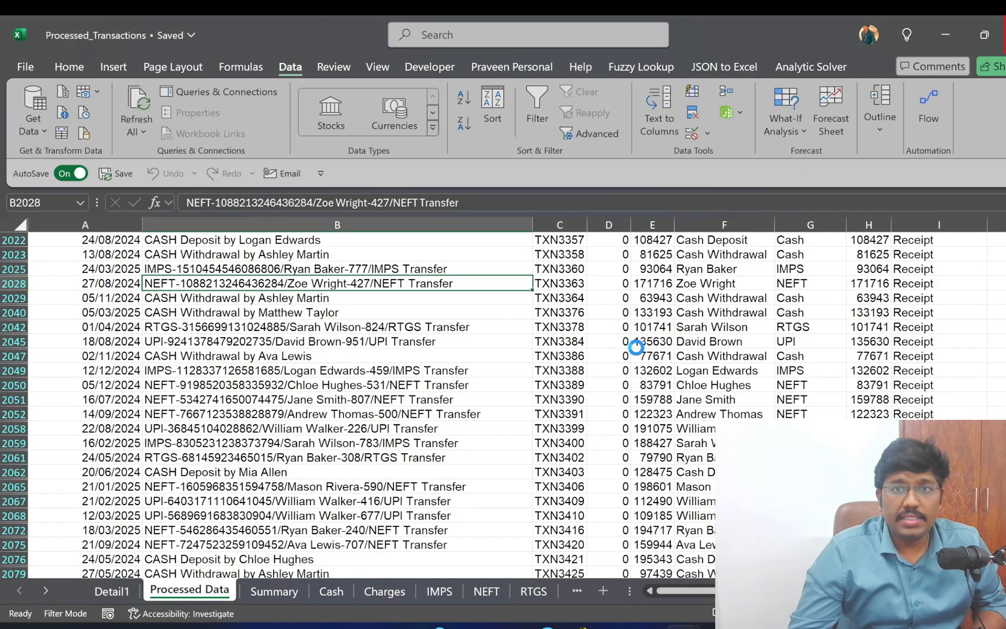
Switch to the Processed_Transactions workbook, remove the filter from the Processed Data sheet and return to its first transaction
click(636, 347)
scroll(636, 348, up, 20)
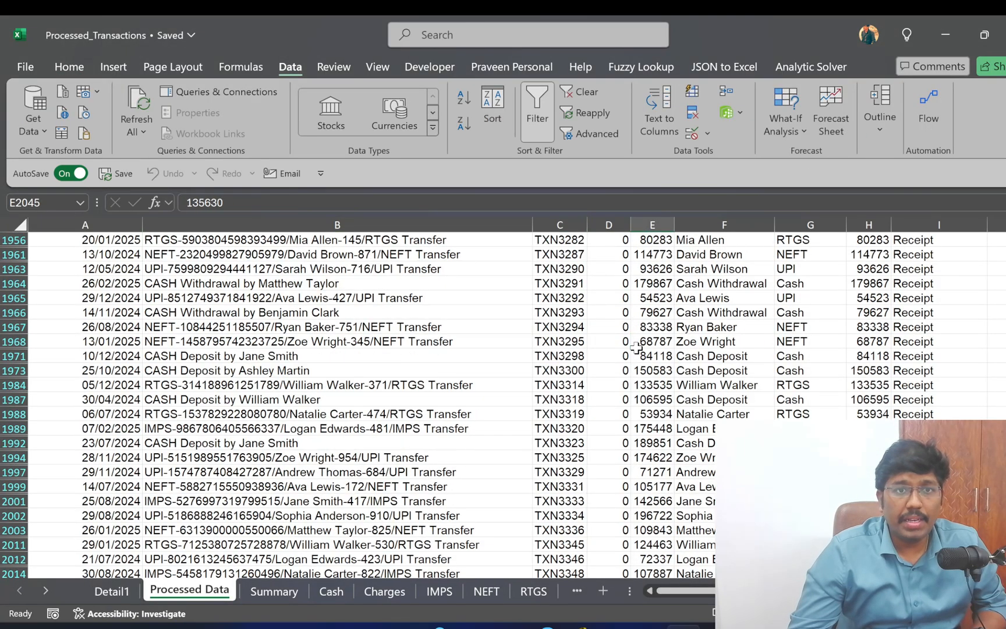
scroll(635, 348, up, 20)
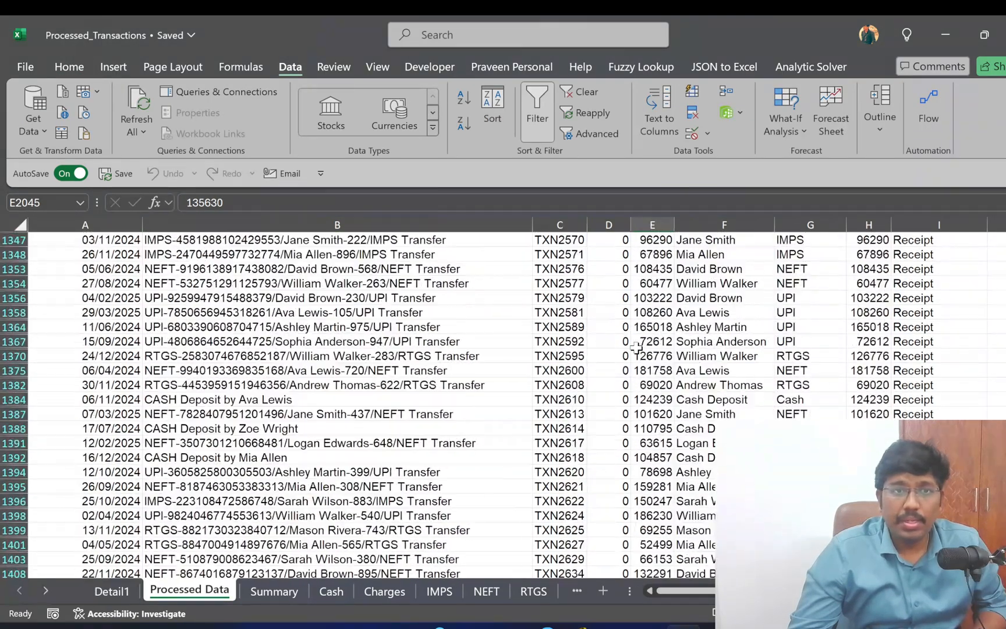
scroll(657, 300, up, 9)
click(664, 296)
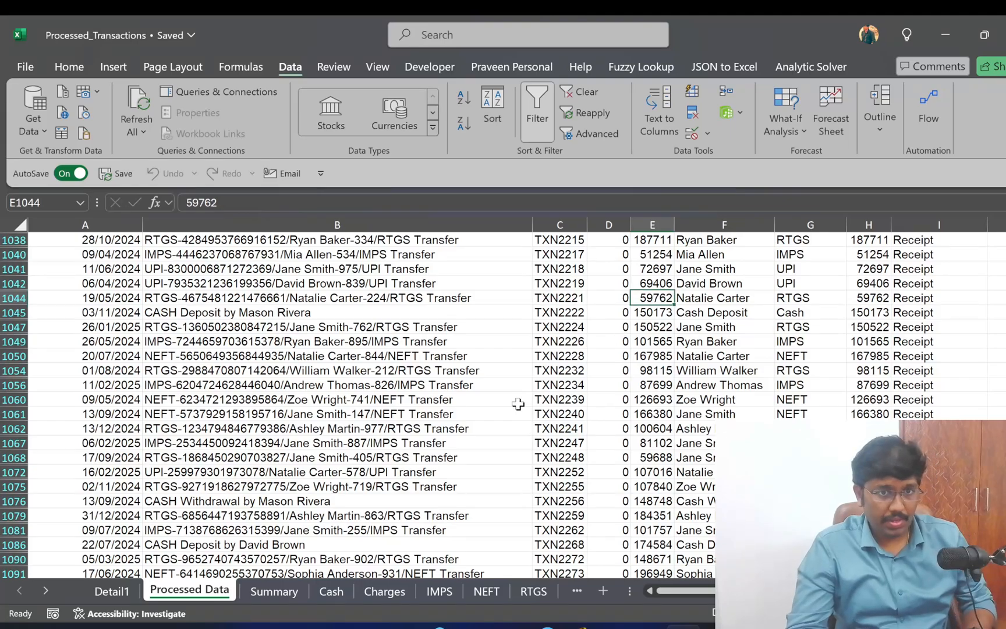
click(364, 413)
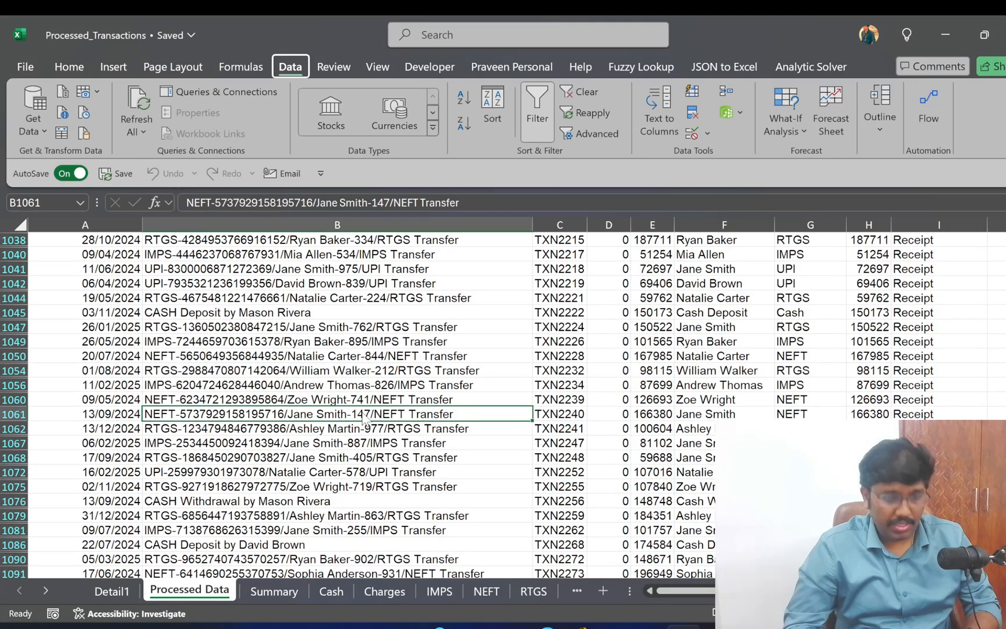
key(a)
key(t)
key(ctrl+Up)
key(Down)
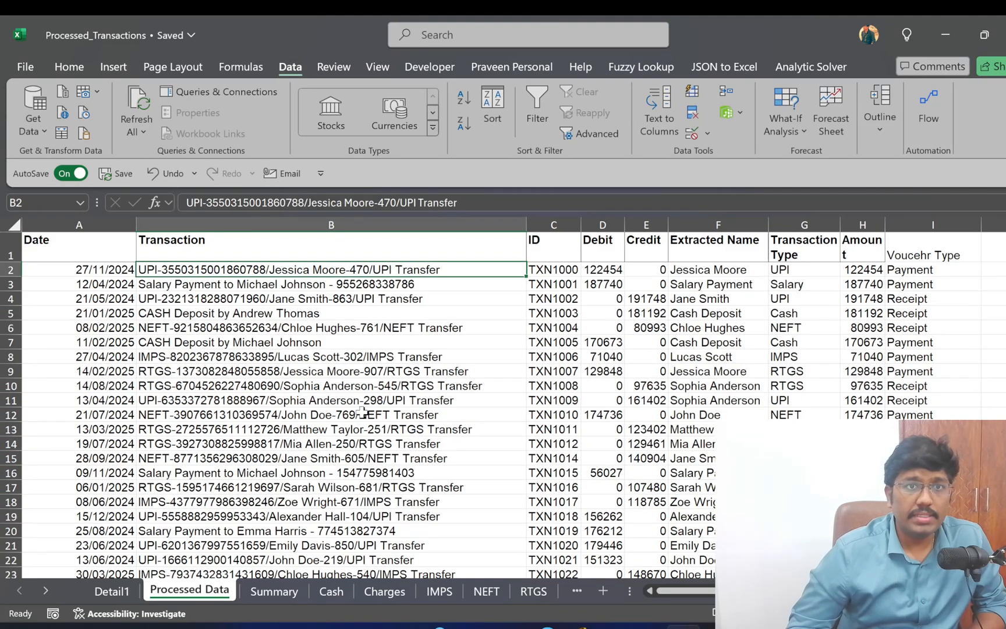
Clear the voucher type column on the Processed Data sheet, including its header
key(Up)
key(ctrl+Right)
key(Delete)
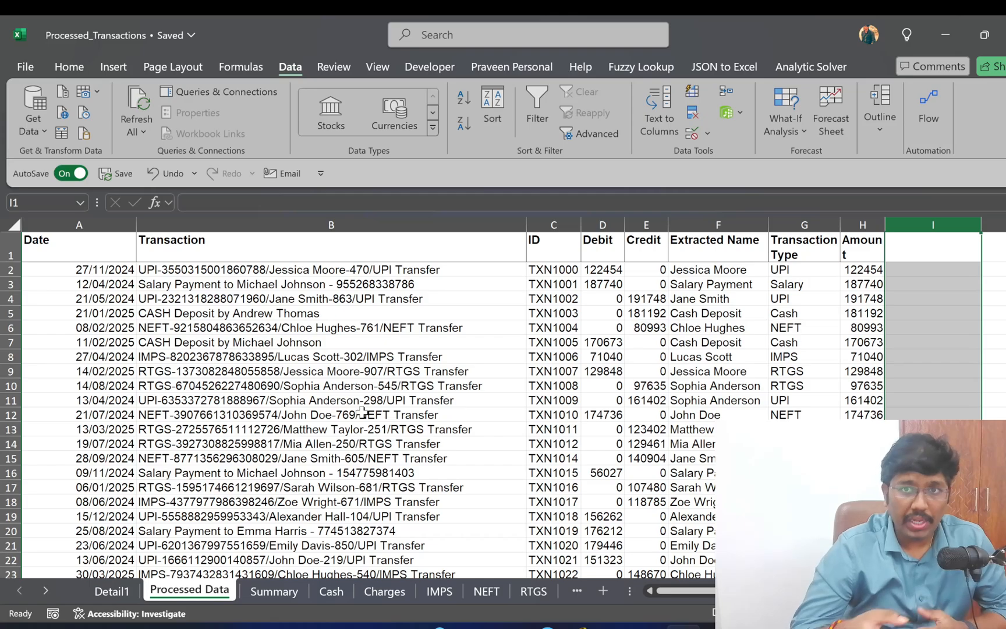
Add filters to the headers of the whole transaction table on the Processed Data sheet
key(Left)
key(ctrl+Right)
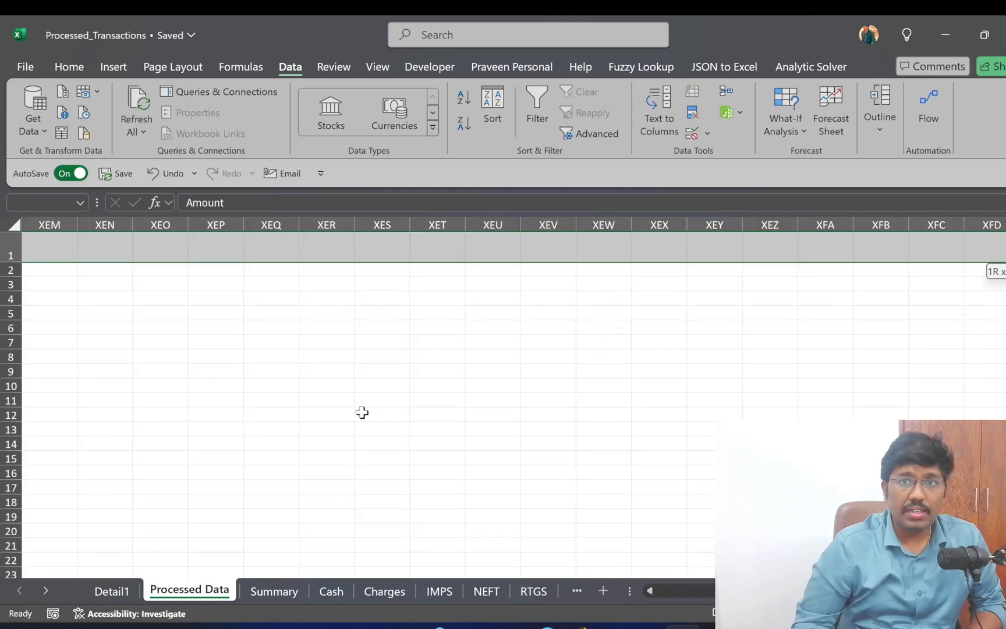
key(ctrl+Home)
key(ctrl+shift+Right)
key(ctrl+shift+Down)
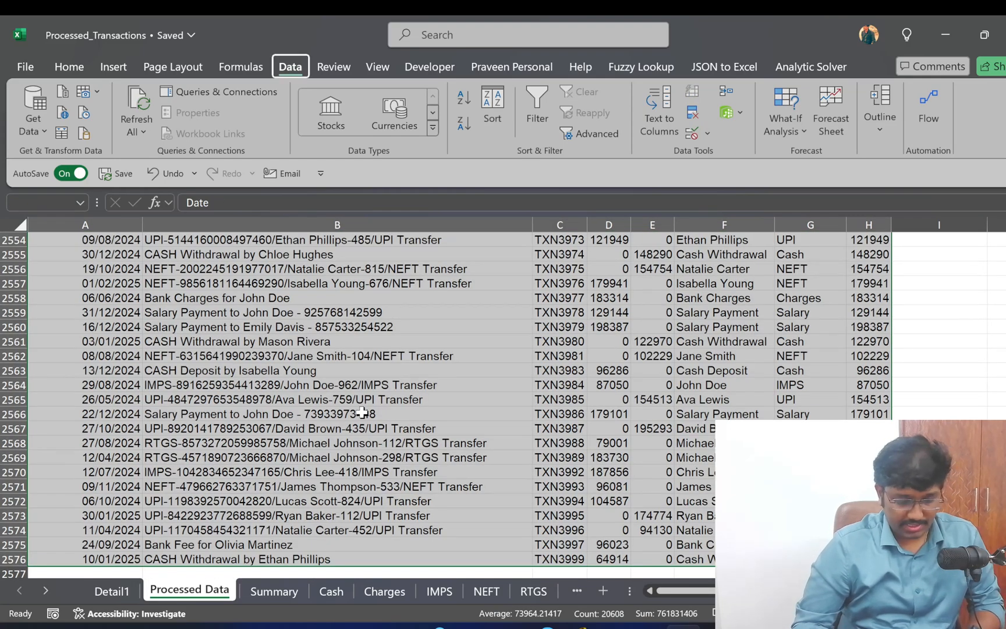
key(ctrl+shift+l)
Filter the Debit column to hide the transactions with a 0 amount
key(Right)
key(Right)
key(Right)
key(Right)
key(Right)
key(Right)
key(Right)
key(Right)
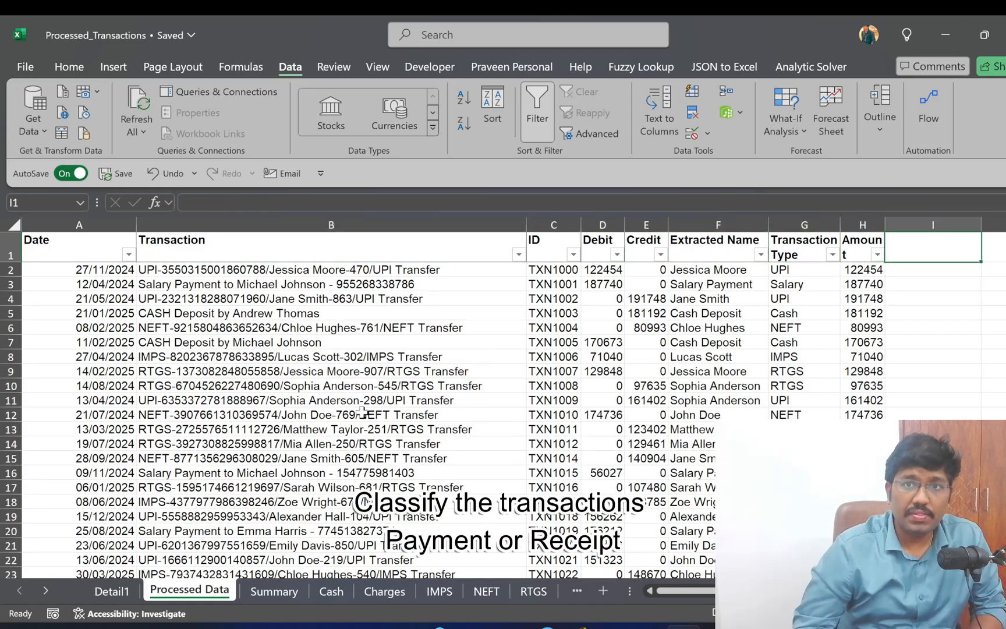
key(Left)
key(Left)
key(Left)
key(Left)
key(Left)
key(alt+Down)
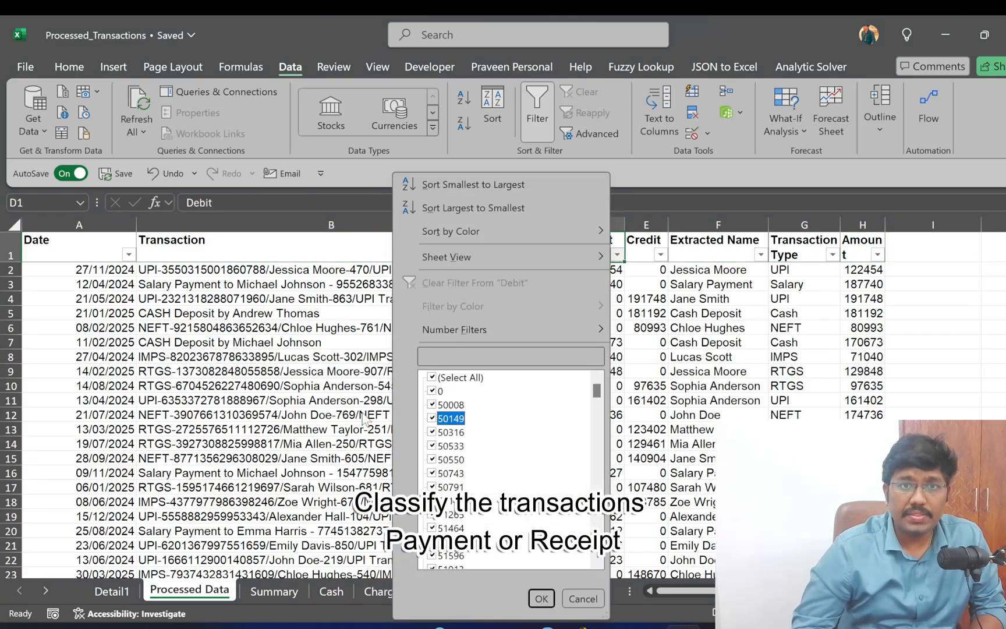
key(Up)
key(Up)
key(space)
key(Return)
Enter the header Voucher Type in column I and Payment for the first filtered debit transaction
key(Right)
key(Right)
key(Right)
key(Right)
key(Right)
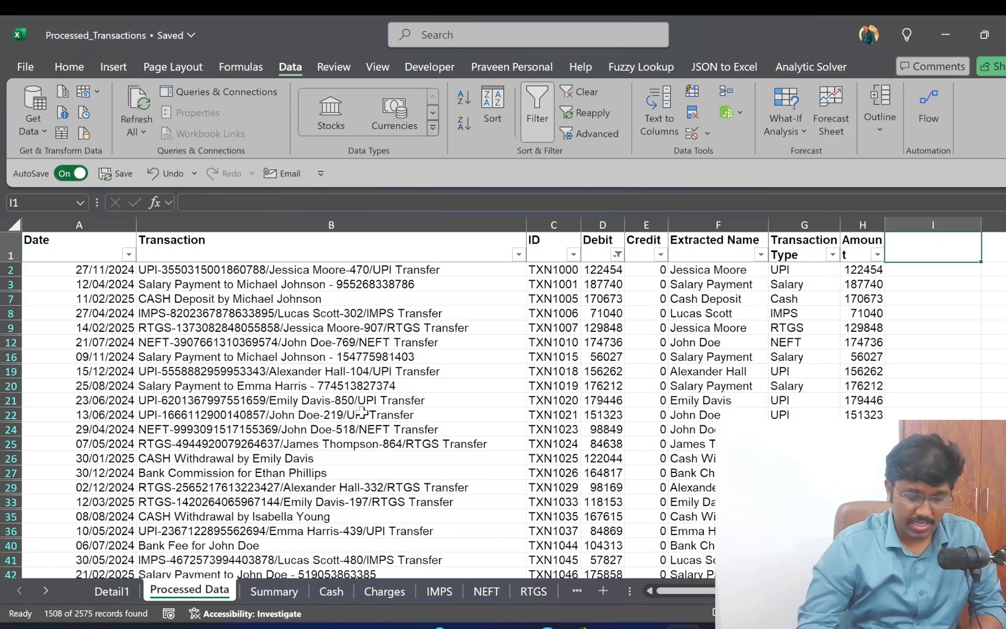
text(VOucher )
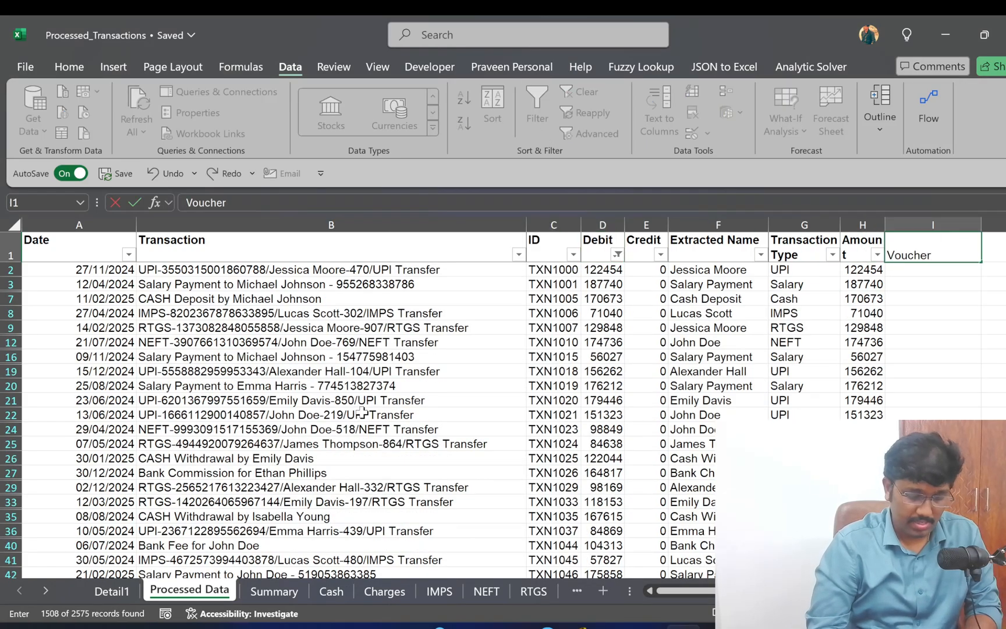
text(Type)
key(Return)
text(Payment)
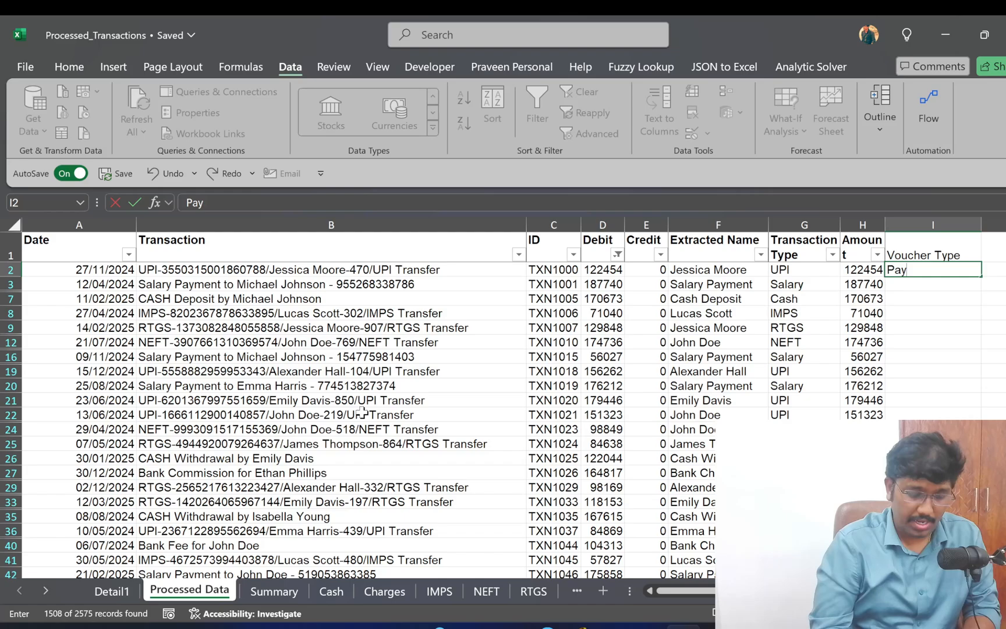
key(ctrl+Return)
Copy the Payment voucher type to all remaining filtered debit transactions in column I
key(ctrl+c)
key(Left)
key(ctrl+Down)
key(Right)
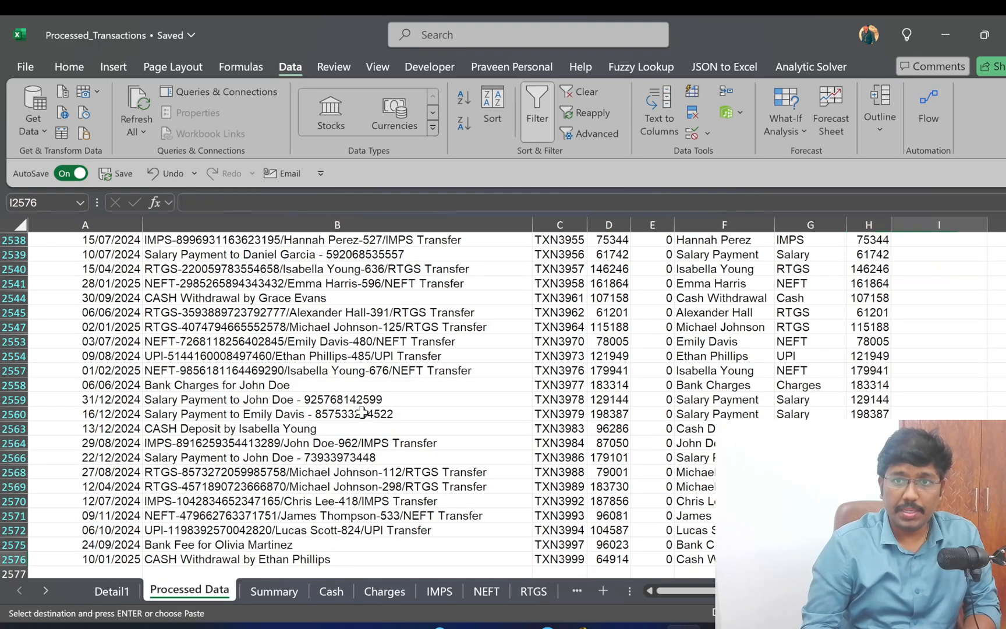
key(ctrl+shift+Up)
key(shift+Down)
key(ctrl+v)
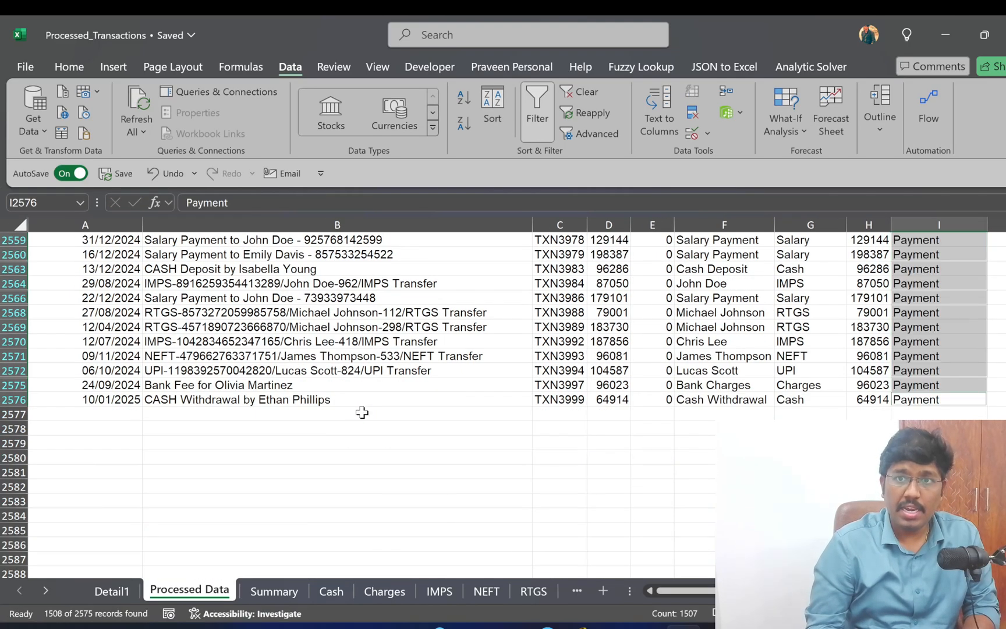
Include the 0 amounts in the Debit filter again to show all transactions
key(ctrl+Up)
key(Left)
key(Left)
key(Left)
key(Left)
key(Left)
key(alt+Down)
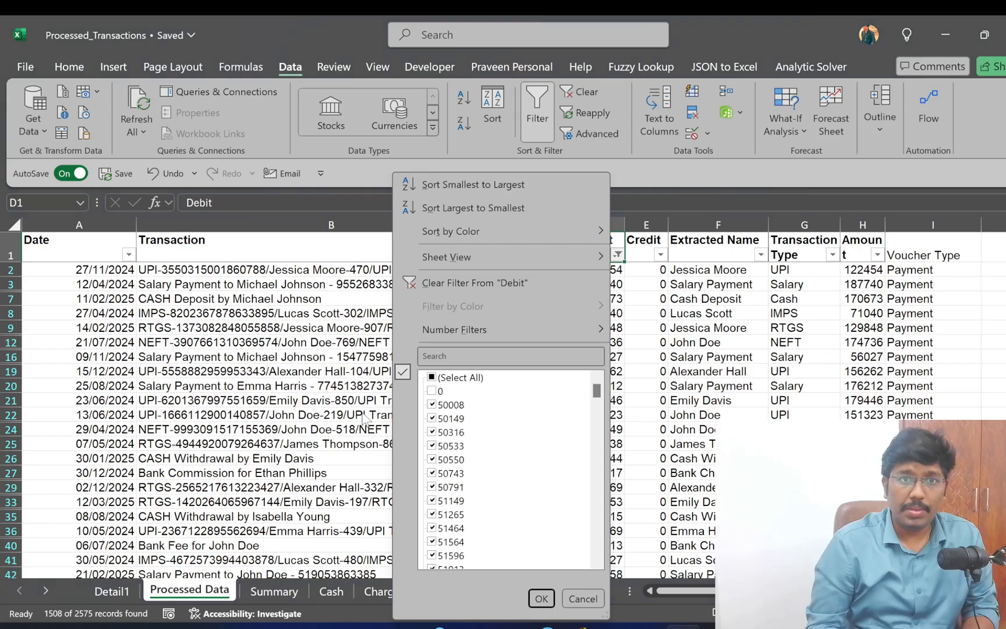
key(Down)
key(Down)
key(Down)
key(Down)
key(Down)
key(Down)
key(Down)
key(Down)
key(Down)
key(Up)
key(space)
key(Return)
Filter the Credit column to hide the transactions with a 0 amount
key(Right)
key(alt+Down)
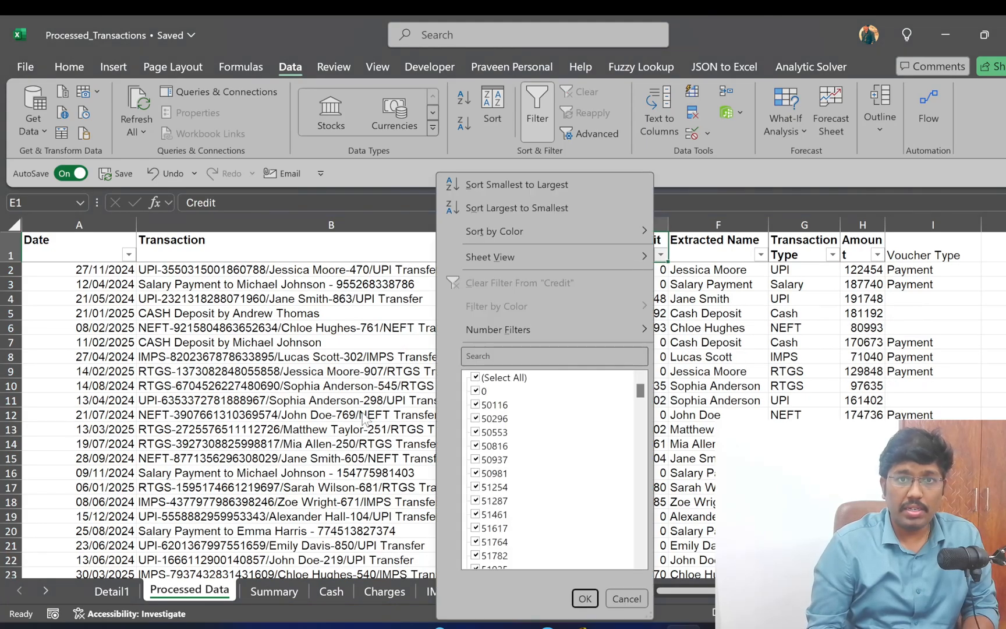
key(Down)
key(Down)
key(Down)
key(Down)
key(Down)
key(Down)
key(Down)
key(Down)
key(Down)
key(Up)
key(Down)
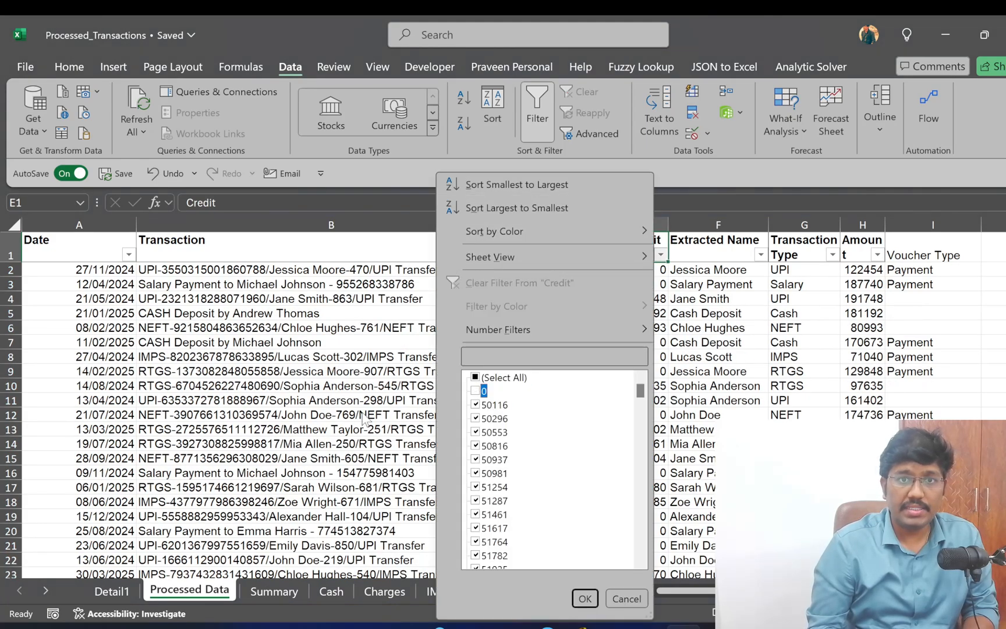
key(Return)
Enter Receipt as the voucher type of the first filtered credit transaction
key(Right)
key(Right)
key(Right)
key(Right)
key(Down)
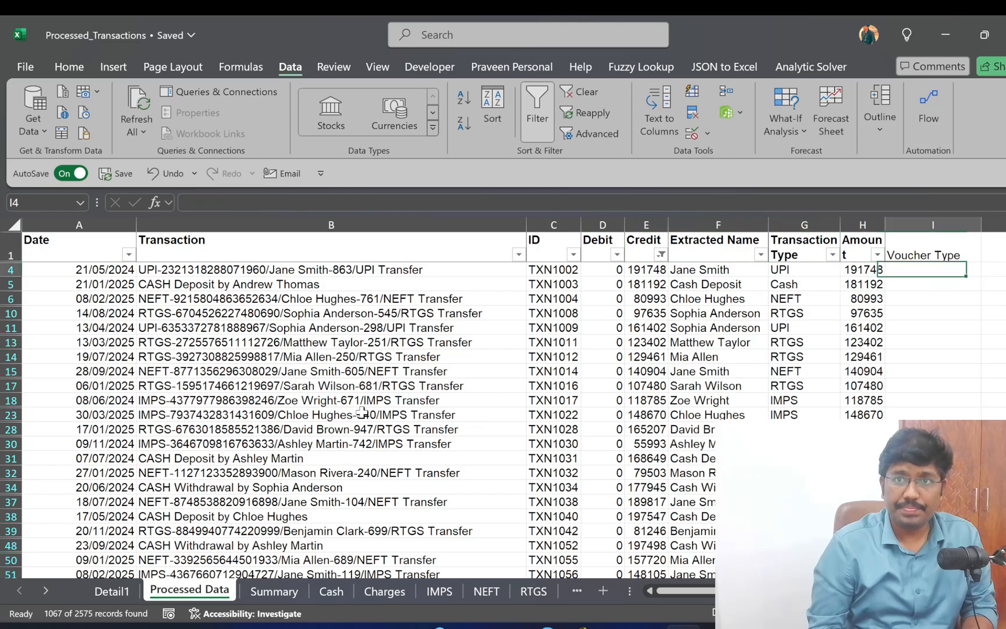
text(Receipt)
key(Return)
key(Up)
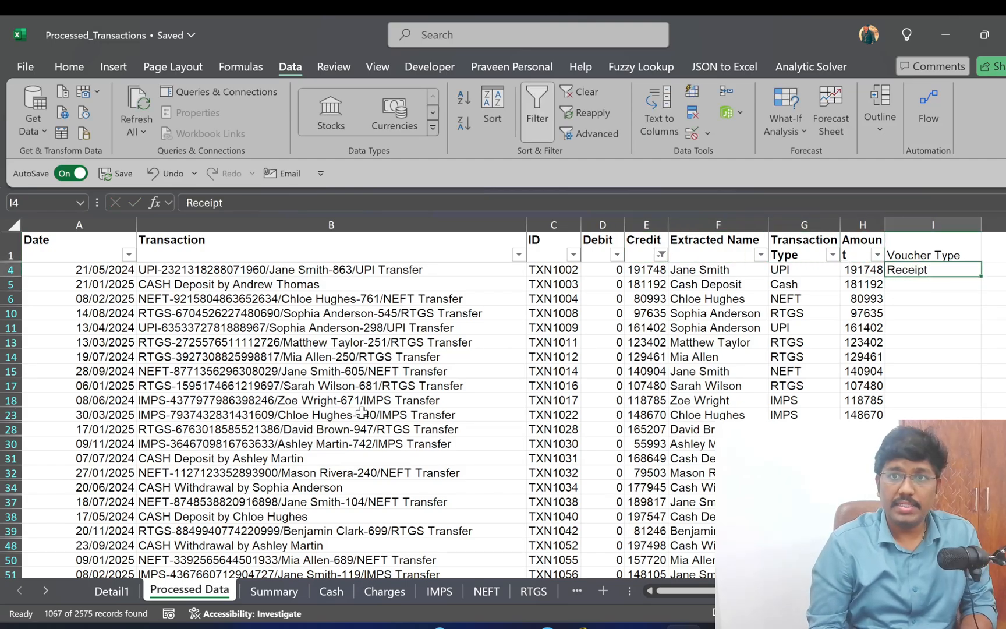
Copy the Receipt voucher type to all remaining filtered credit transactions in column I
key(ctrl+c)
key(Left)
key(ctrl+Down)
key(Right)
key(ctrl+shift+Up)
key(shift+Down)
key(Return)
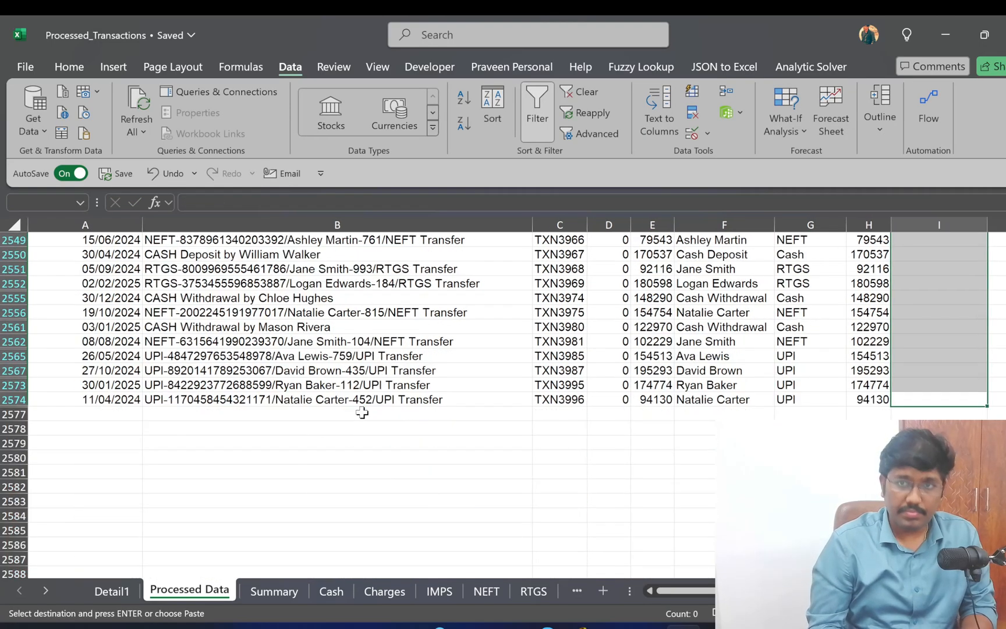
Include the 0 amounts in the Credit filter again to show all transactions
key(ctrl+Up)
key(Left)
key(Left)
key(Left)
key(Left)
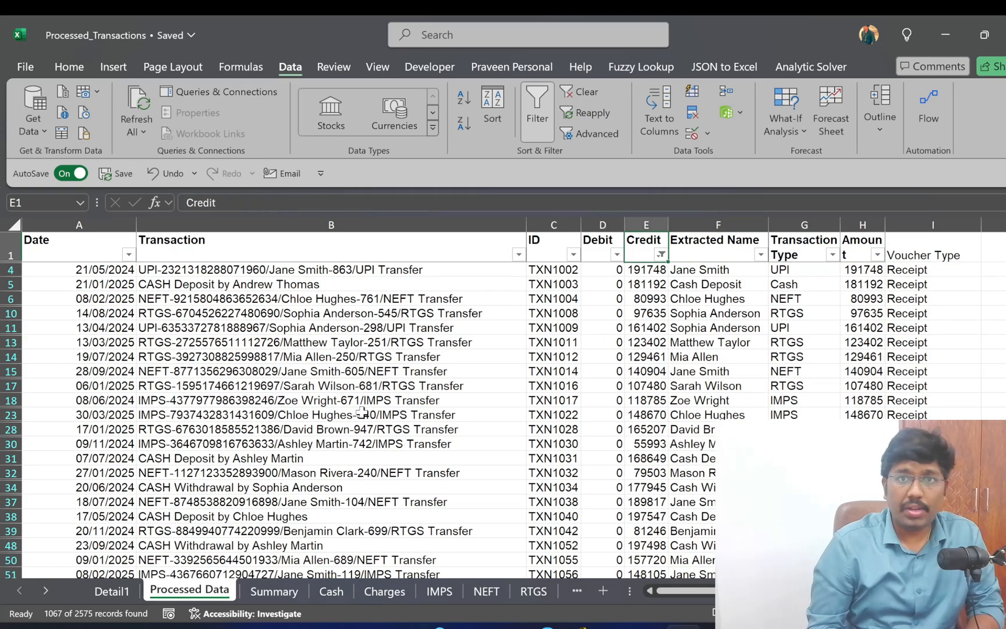
key(alt+Down)
key(Down)
key(Down)
key(Down)
key(Down)
key(Down)
key(Down)
key(Down)
key(Down)
key(Down)
key(space)
key(Return)
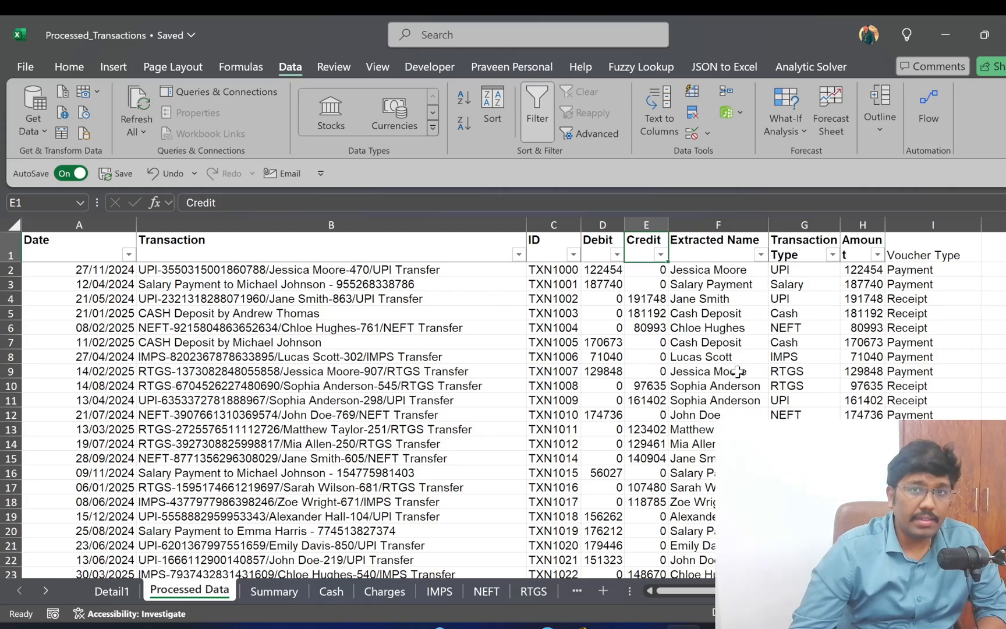
scroll(739, 369, down, 9)
scroll(739, 367, up, 9)
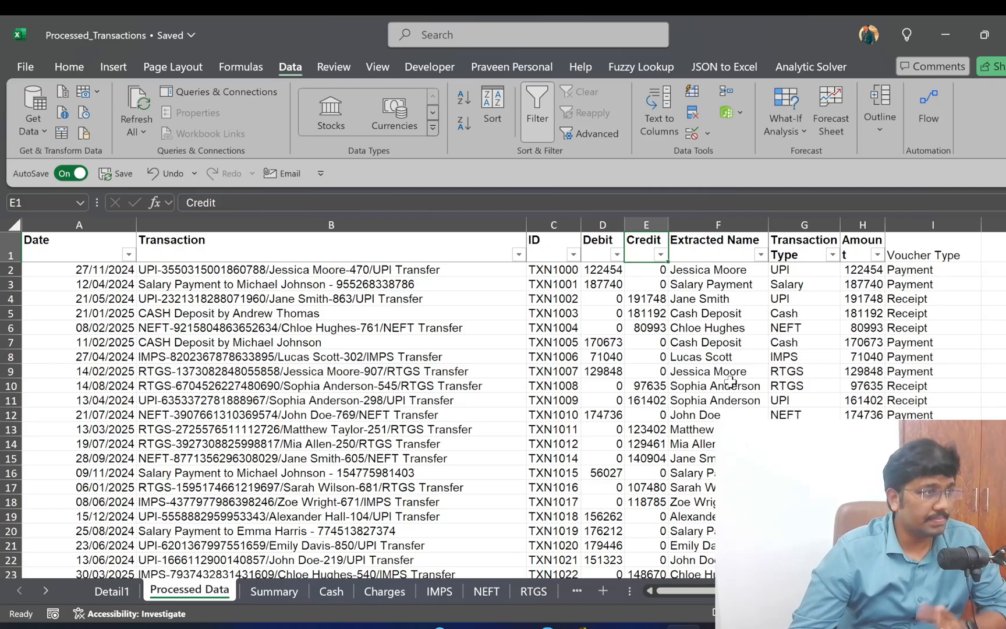
click(660, 283)
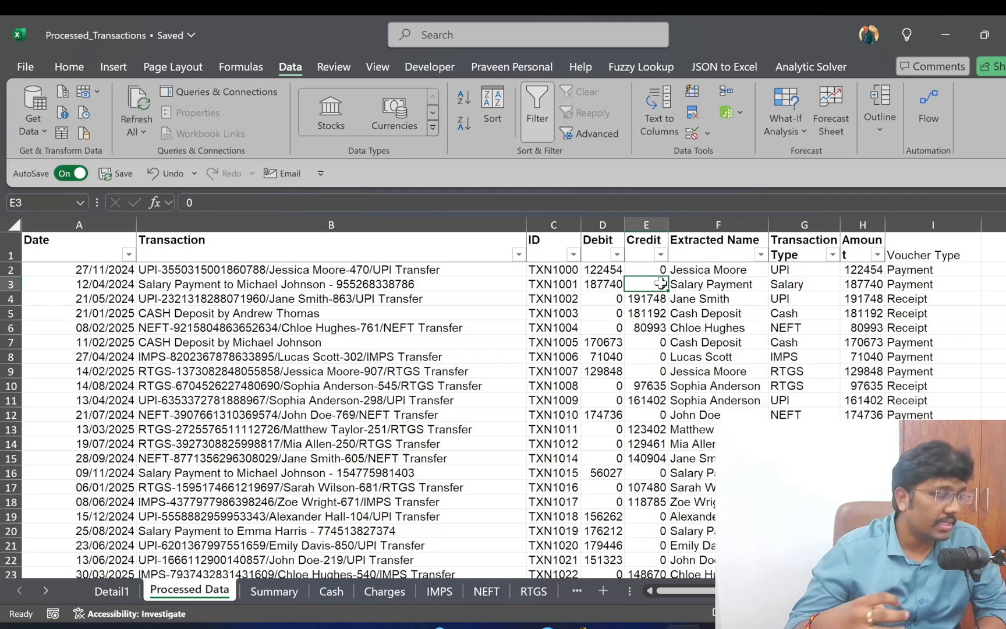
Create a PivotTable on a new worksheet from the full Processed Data table, A1:I2576
key(ctrl+Home)
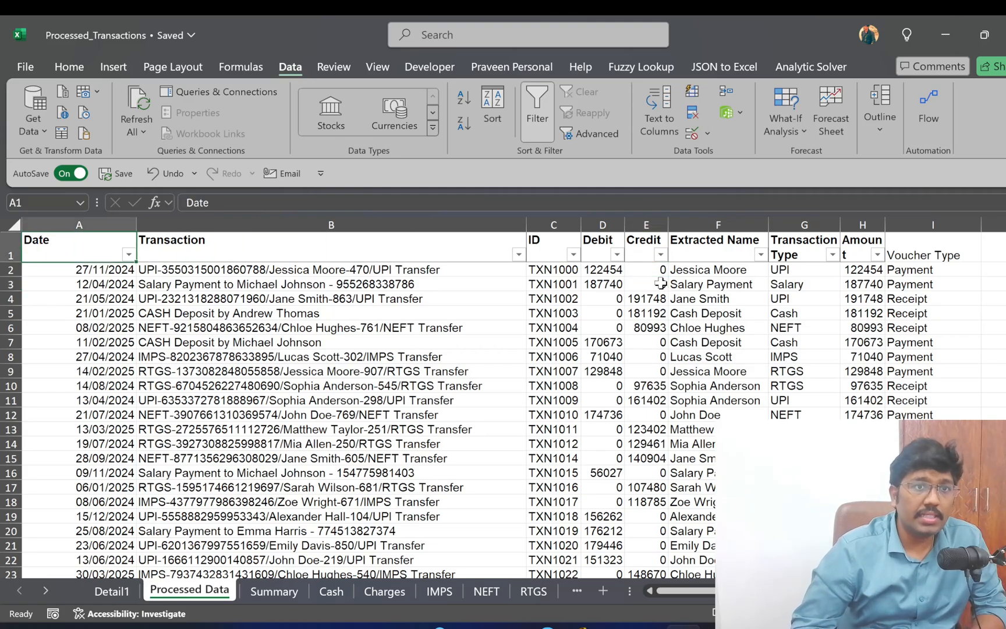
key(ctrl+shift+Right)
key(ctrl+shift+Down)
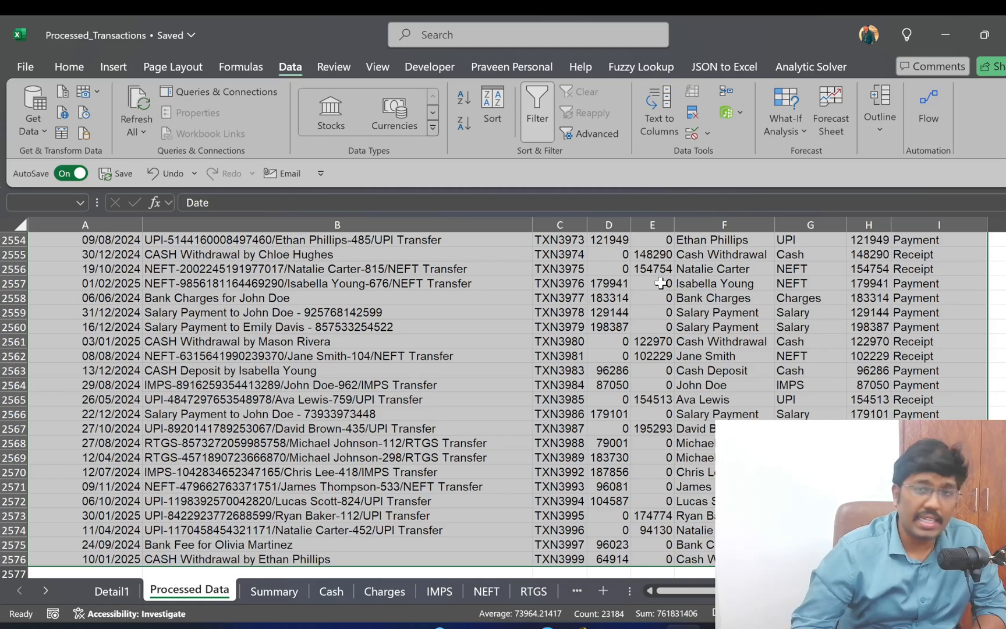
key(alt+n)
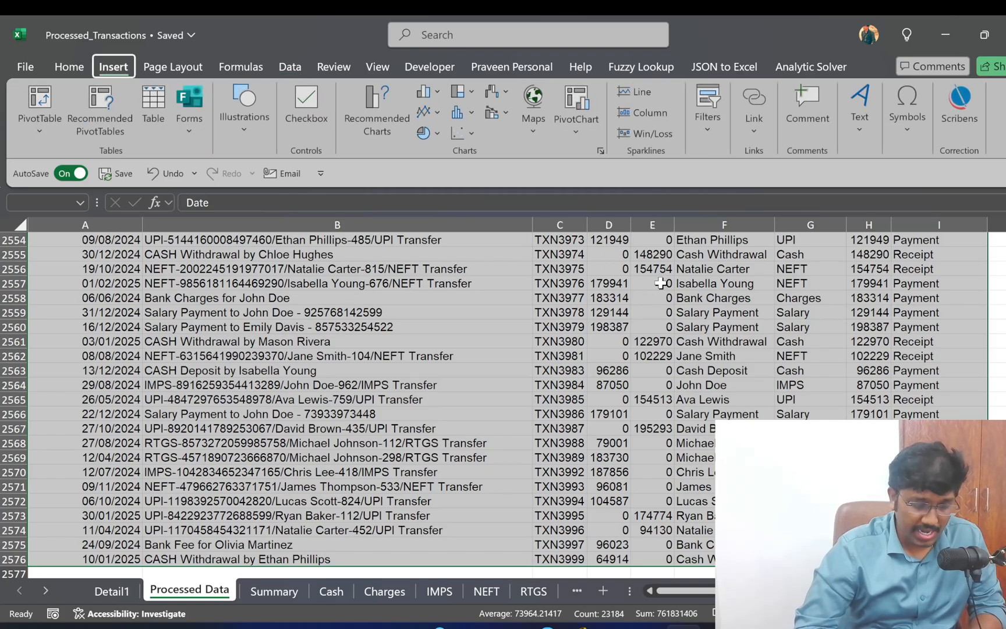
key(v)
key(Escape)
key(alt+n)
key(v)
key(t)
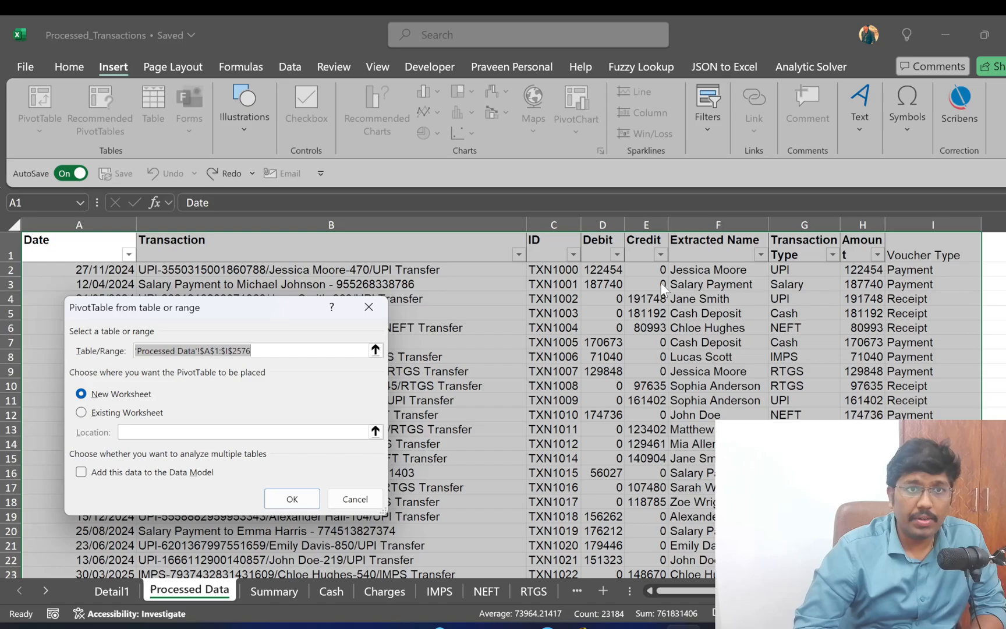
key(Return)
Set up the PivotTable with Extracted Name as rows, Transaction Type as filter, and count of names plus sums of Debit and Credit as values
click(816, 417)
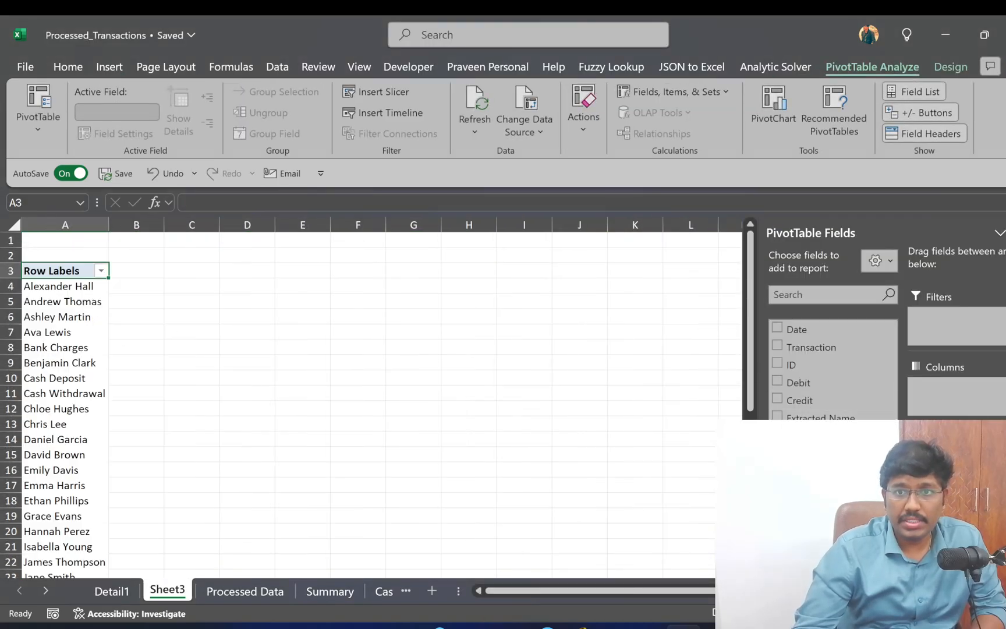
click(784, 384)
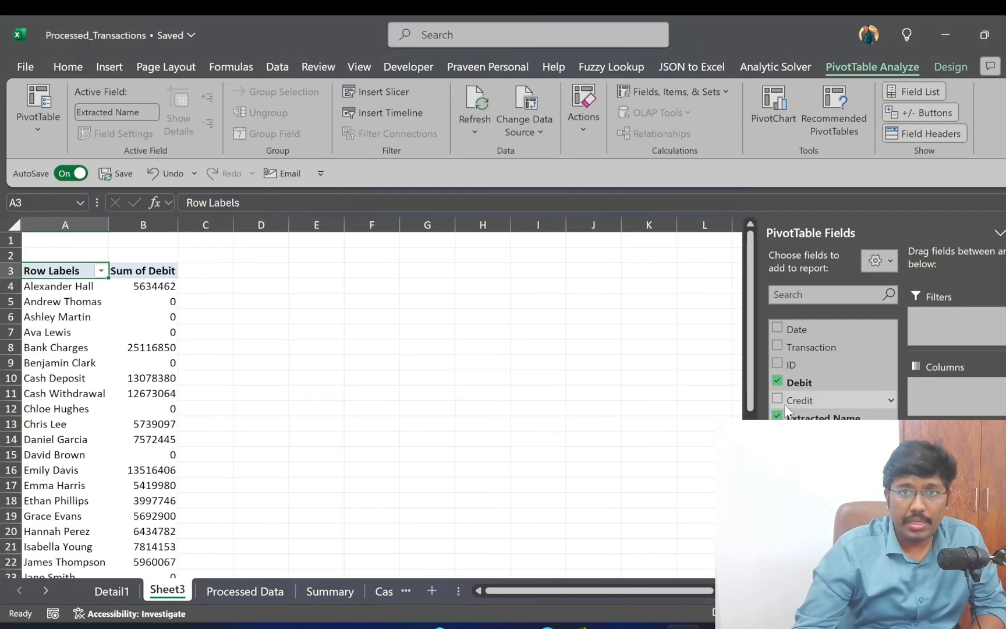
click(785, 402)
drag(815, 434, 926, 356)
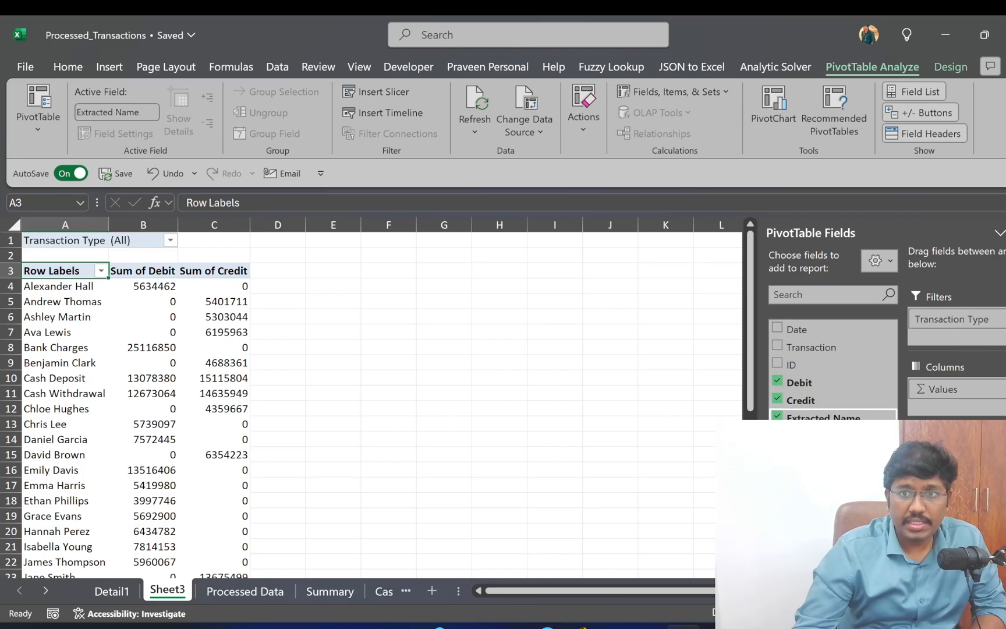
Add filters to the PivotTable's value headers and sort it by Sum of Debit from largest to smallest
click(409, 272)
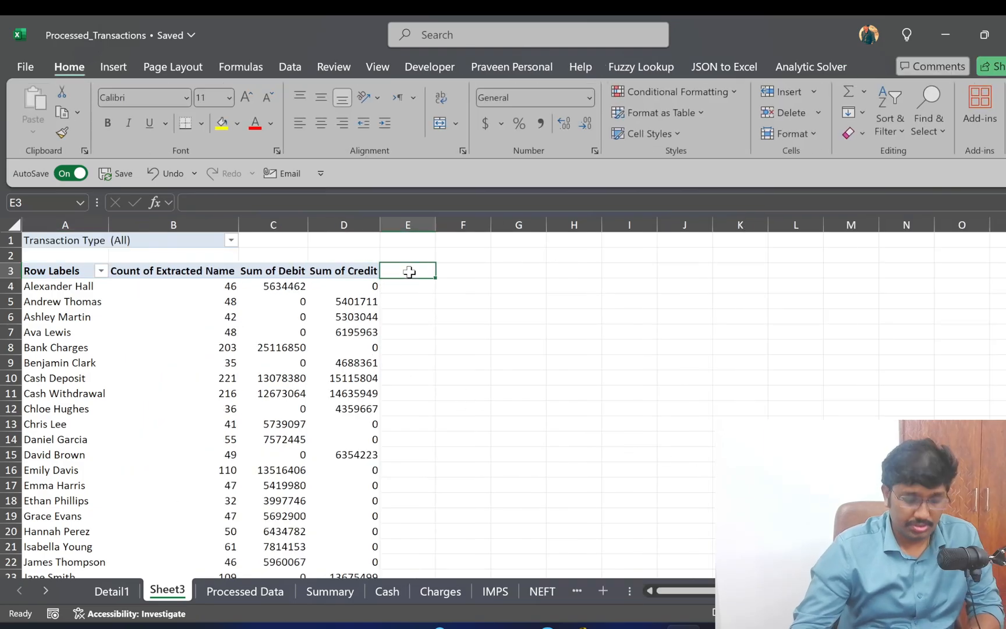
key(Left)
key(Left)
key(alt+Down)
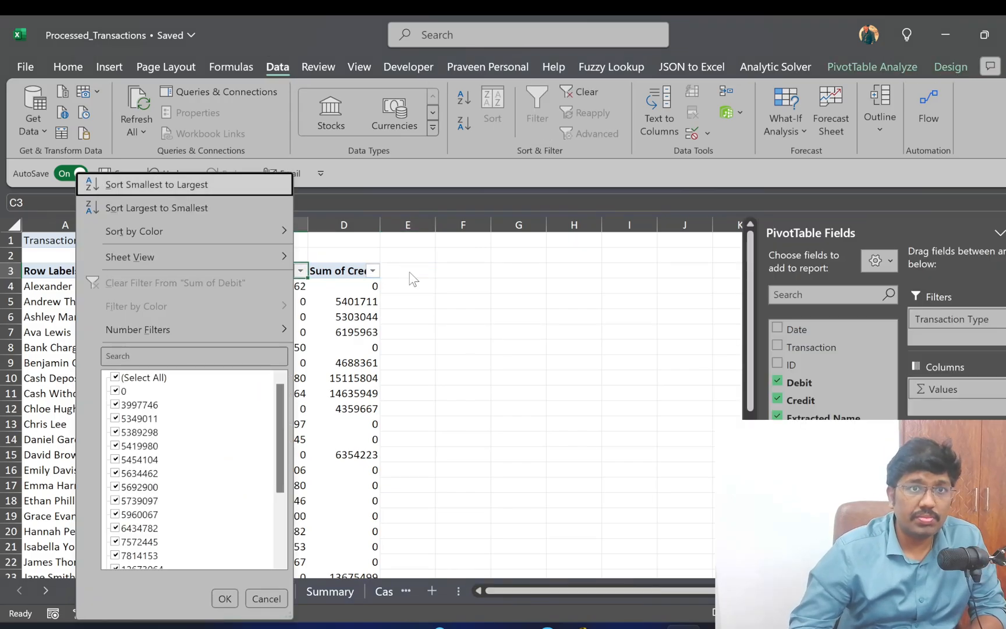
key(Escape)
Format the PivotTable's Sum of Debit and Sum of Credit values with thousands separators and no decimals
key(Down)
key(ctrl+shift+Down)
key(ctrl+shift+Right)
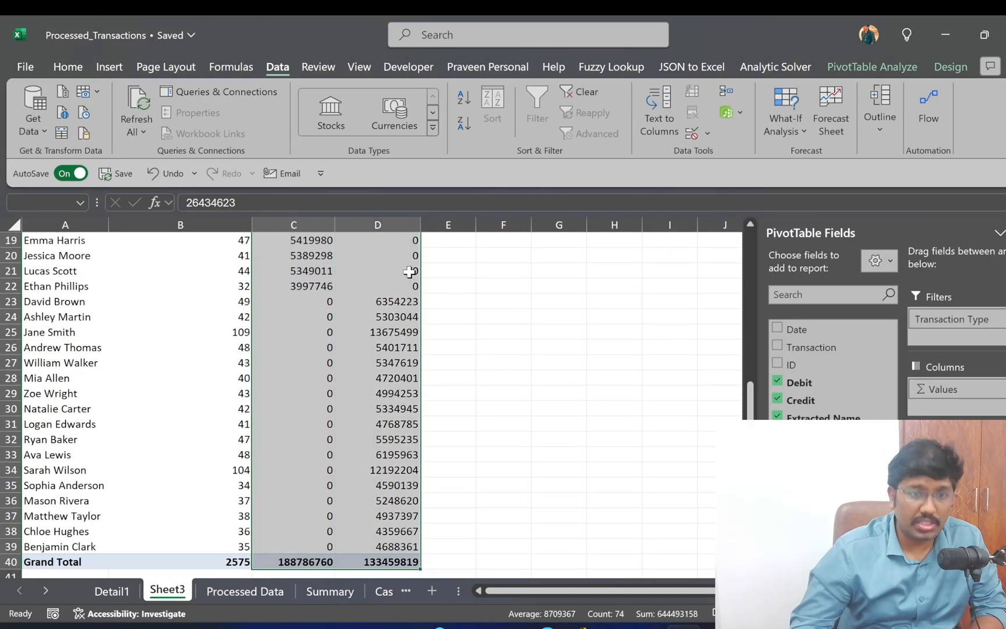
key(ctrl+shift+1)
Label the Salary Payment and Bank Charges rows as Indirect Expenses in column E beside the PivotTable
key(Up)
key(Down)
key(Down)
key(Right)
key(Right)
key(Up)
key(Up)
key(Up)
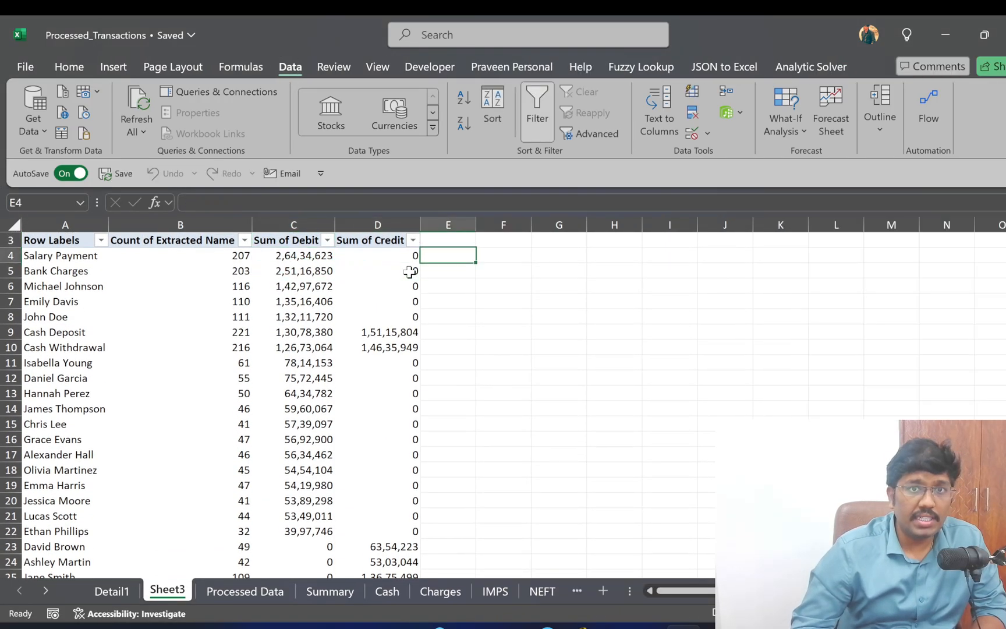
key(Down)
key(Down)
text(Indpr)
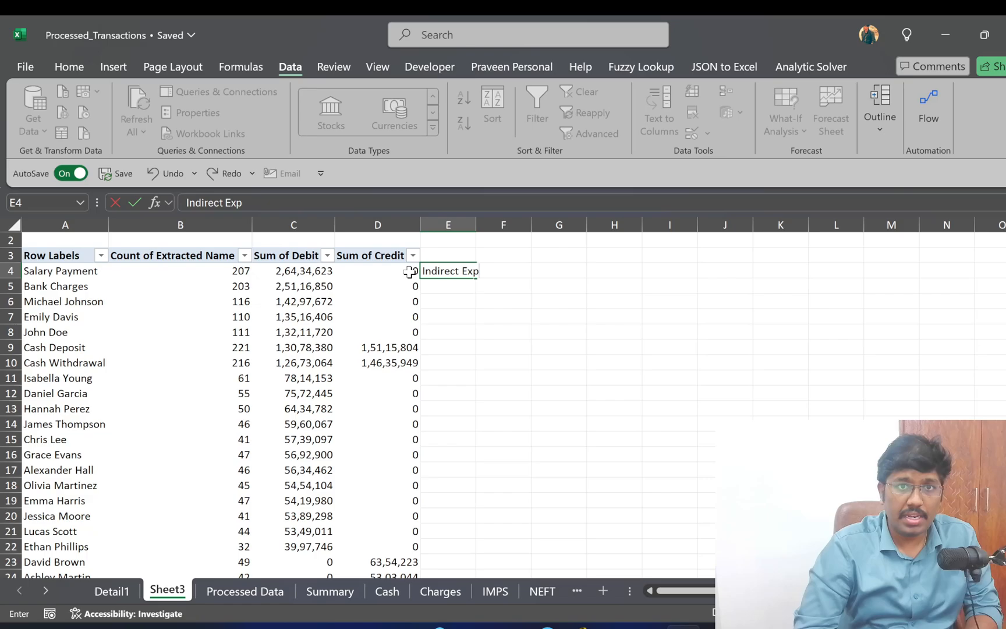
text(se)
key(Return)
key(Up)
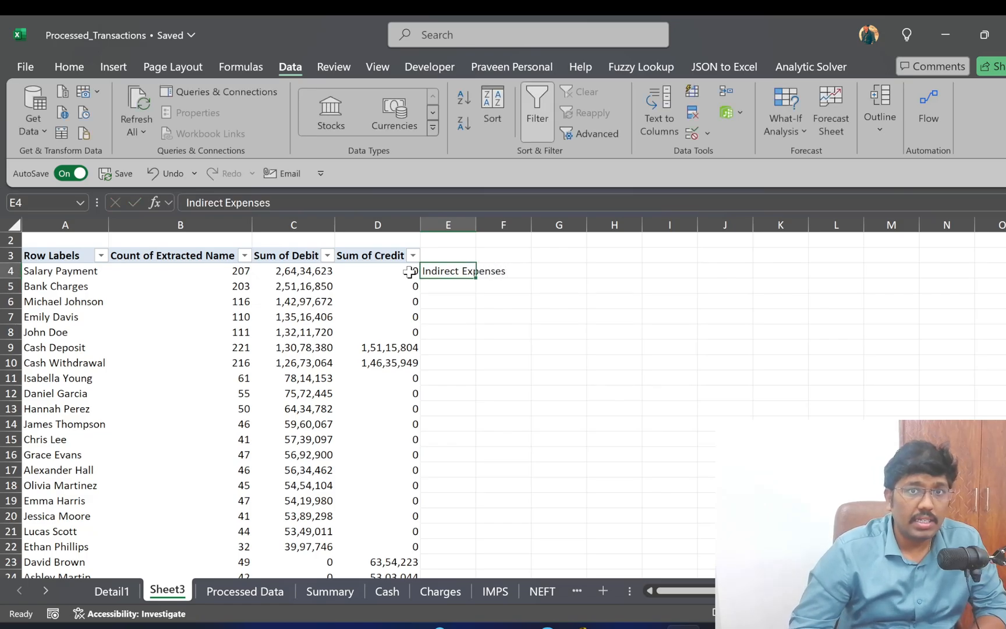
key(ctrl+c)
key(Down)
key(Return)
Enter Sundry Creditors in E6 and copy it to E7:E8 for the three debit-only parties below Bank Charges
key(Down)
text(Sund)
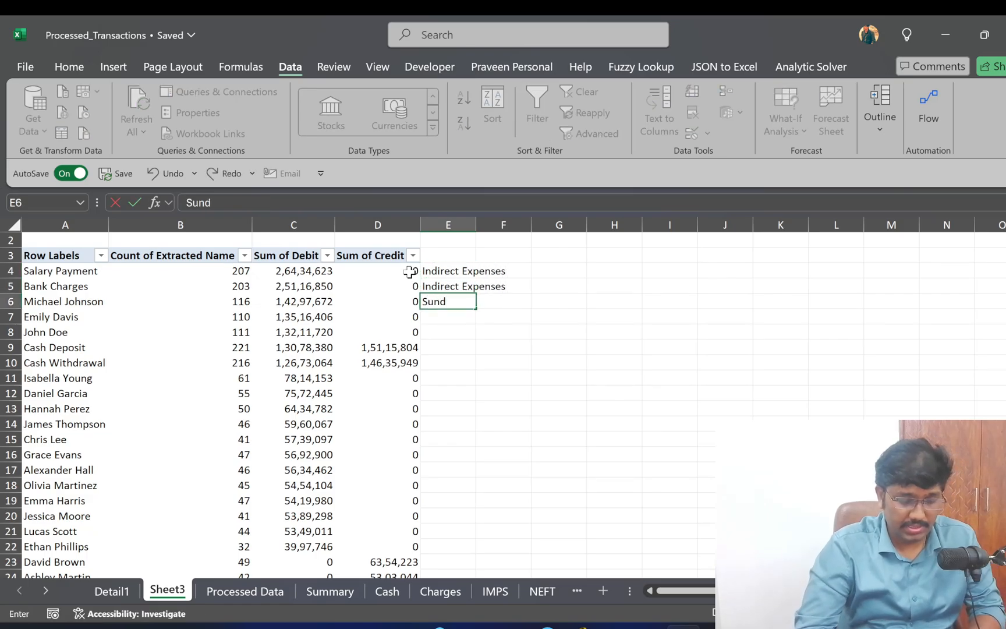
text(ry Cre)
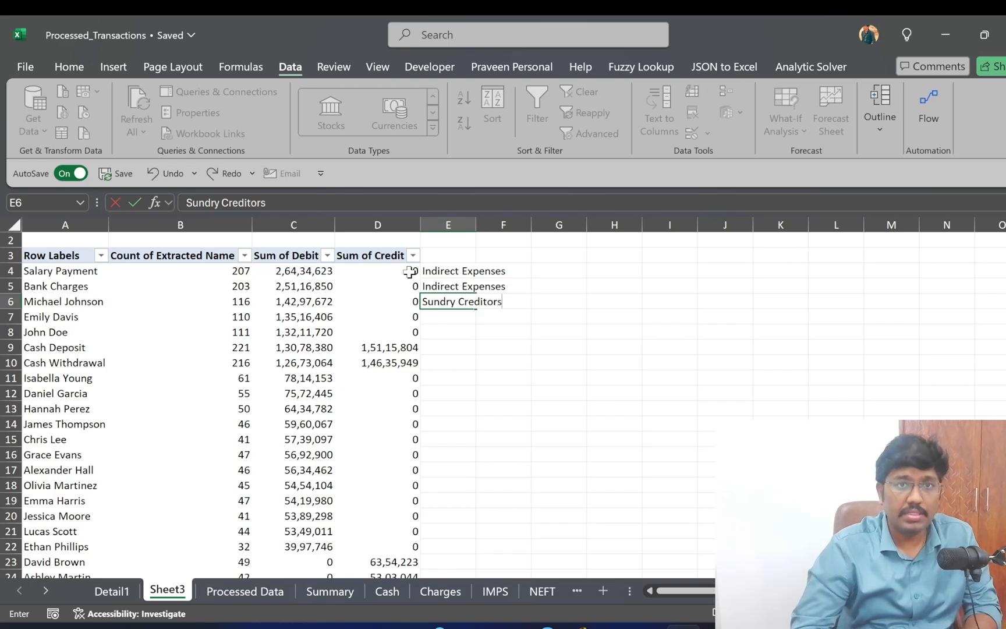
text(ditors)
key(Return)
key(Up)
key(ctrl+c)
key(Down)
key(shift+Down)
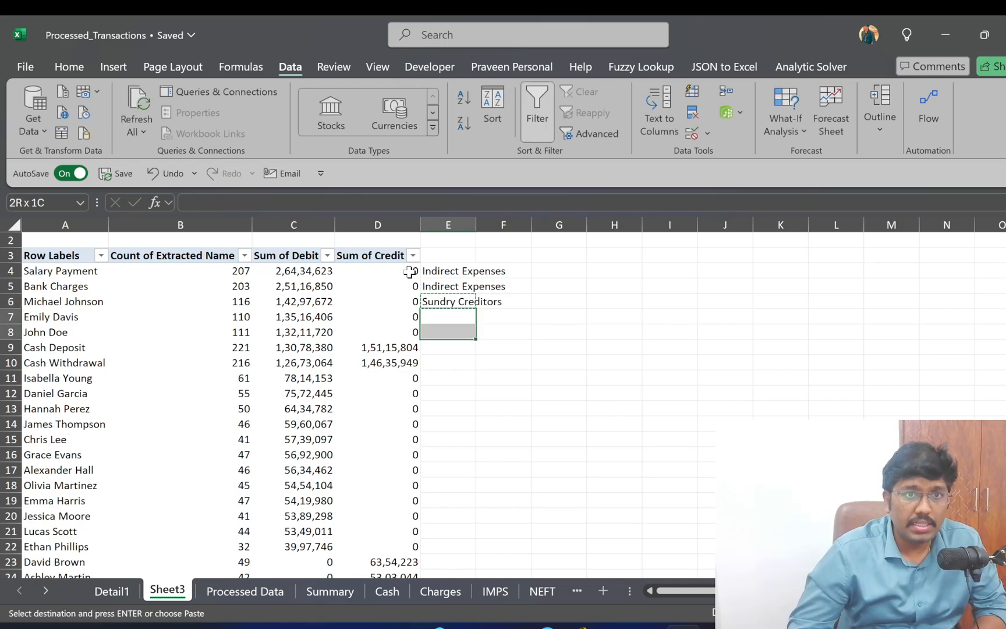
key(Return)
key(Down)
key(Up)
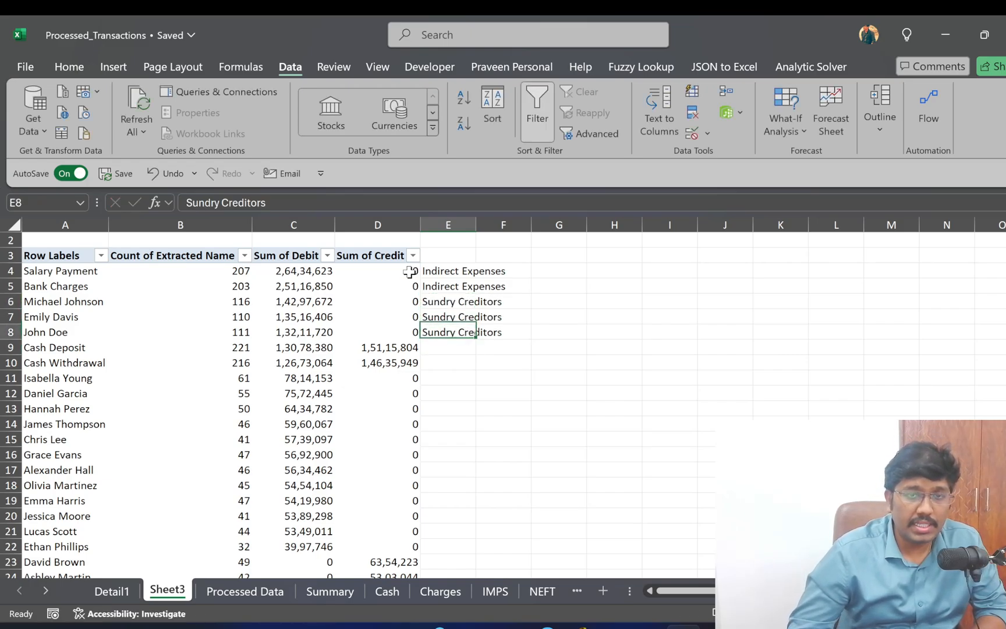
Label the Cash Deposit and Cash Withdrawal rows as Cash-in_hand in column E
key(Down)
text(Cash-)
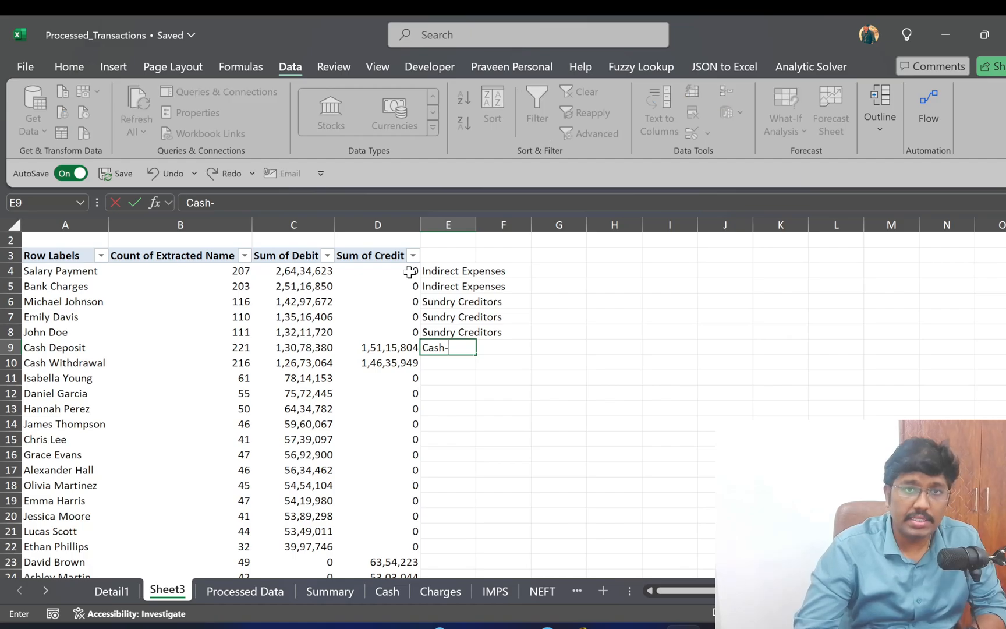
text(in_hand)
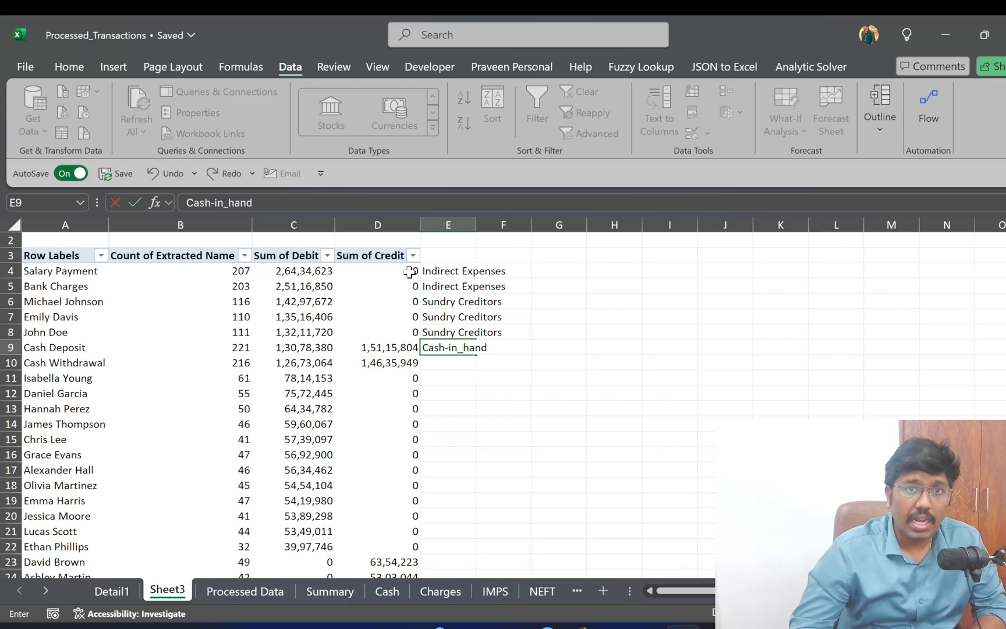
key(Return)
key(Up)
key(ctrl+c)
key(Down)
key(Return)
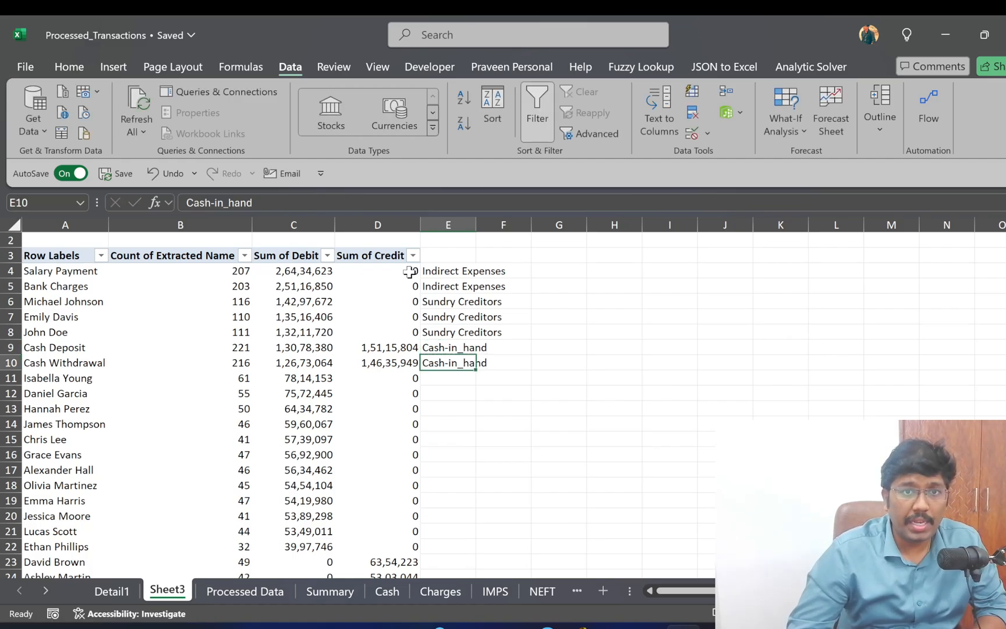
Copy the Sundry Creditors label to E11:E22 for the remaining parties that have only debit amounts
key(Up)
key(Up)
key(ctrl+c)
key(Down)
key(Down)
key(Down)
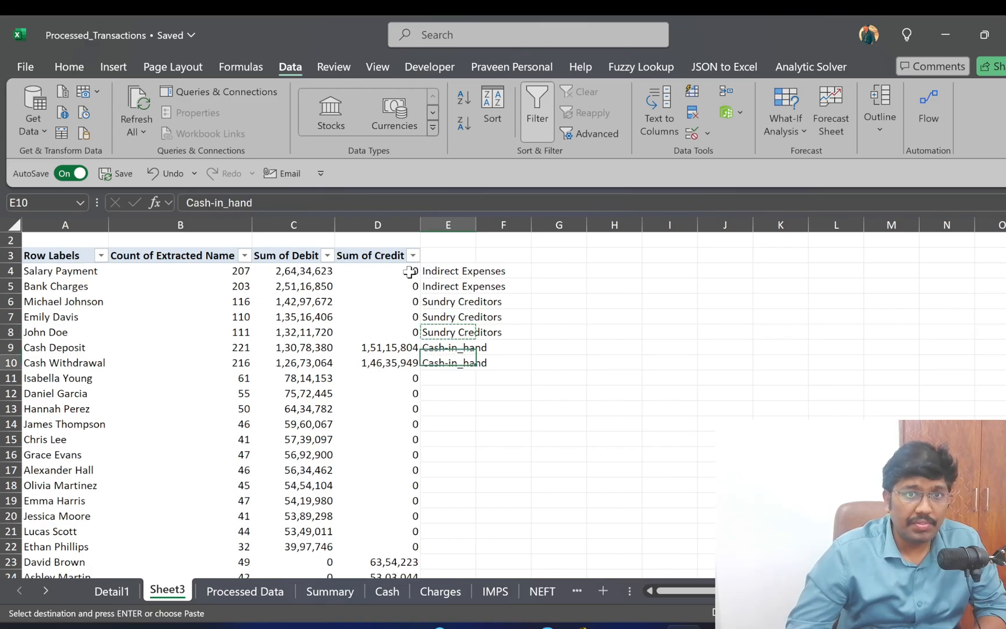
key(shift+Down)
key(shift+Down)
key(shift+Down)
key(shift+Down)
key(shift+Down)
key(shift+Down)
key(shift+Down)
key(shift+Down)
key(shift+Down)
key(shift+Down)
key(shift+Down)
key(Return)
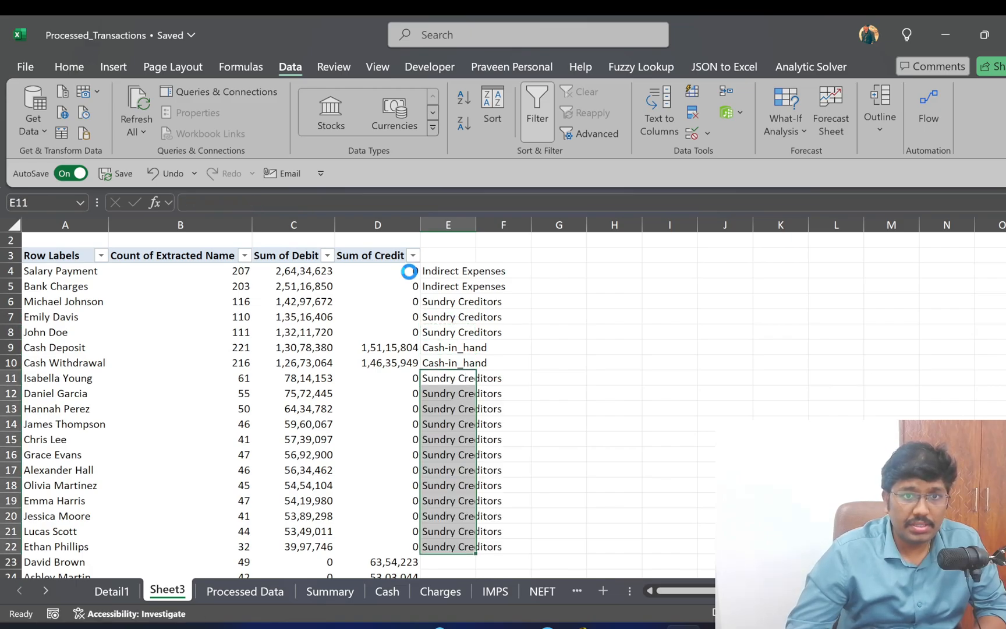
Enter Sundry Debtors in E23 and fill it down column E to the last party above the Grand Total
key(ctrl+Down)
key(Down)
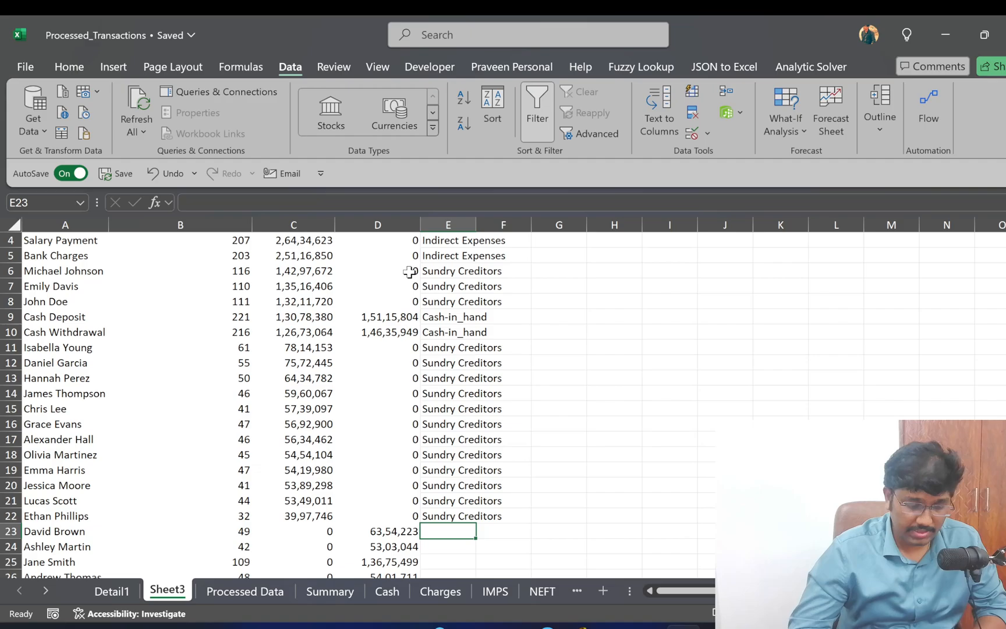
text(Sundry )
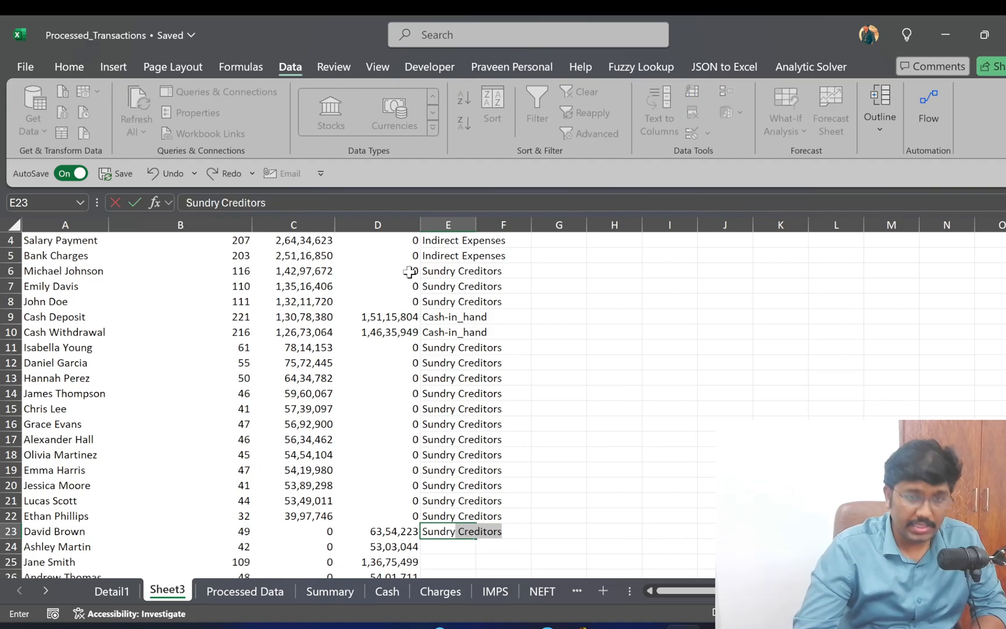
text(Debtors)
key(Return)
key(Up)
key(ctrl+c)
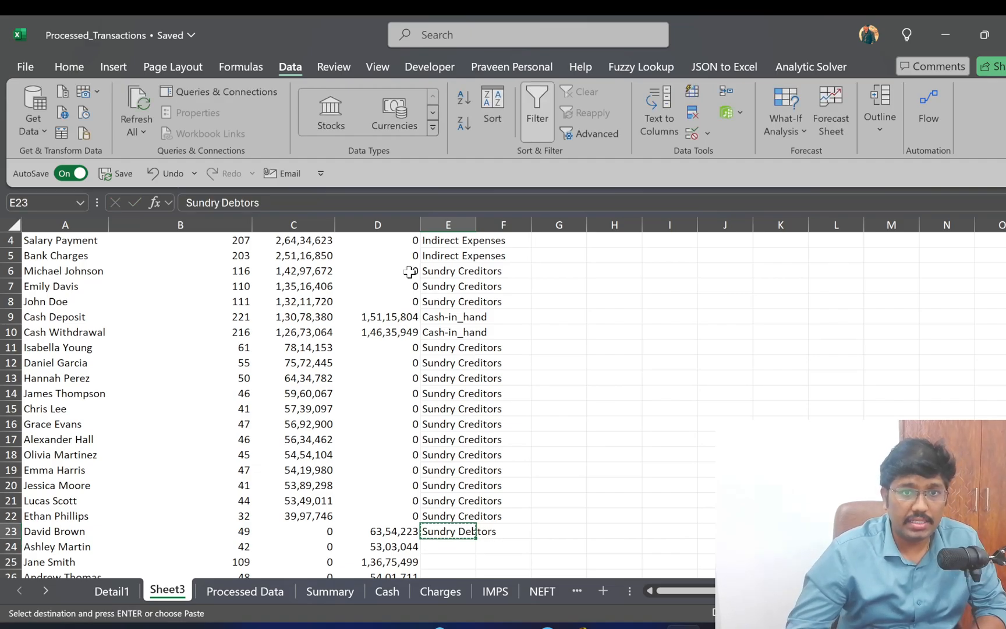
key(Left)
key(ctrl+Down)
key(Right)
key(Up)
key(ctrl+shift+Up)
key(Return)
key(ctrl+Up)
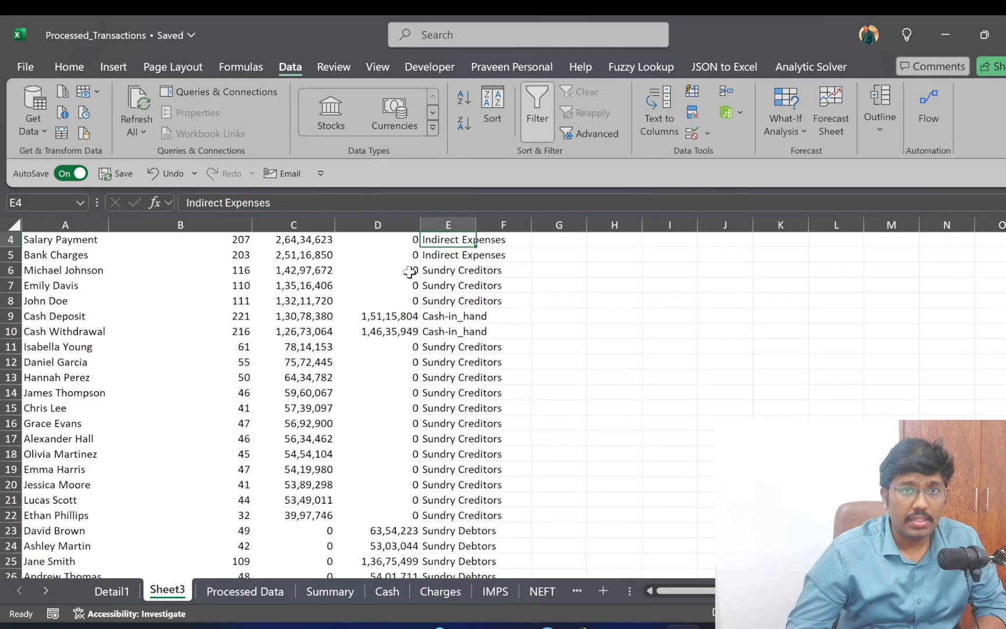
key(Up)
Switch to the Bank Statement Extractor site in Chrome and open its Tally Ledger Creation tool
key(alt+Tab)
key(alt+Tab)
key(alt+Tab)
key(alt+Tab)
key(alt+Tab)
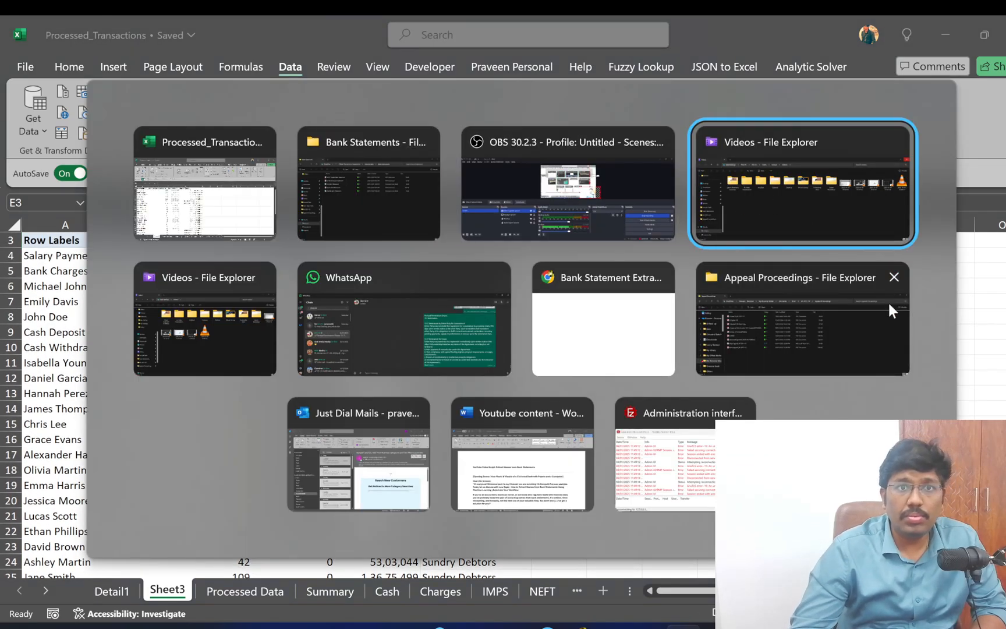
key(alt+Tab)
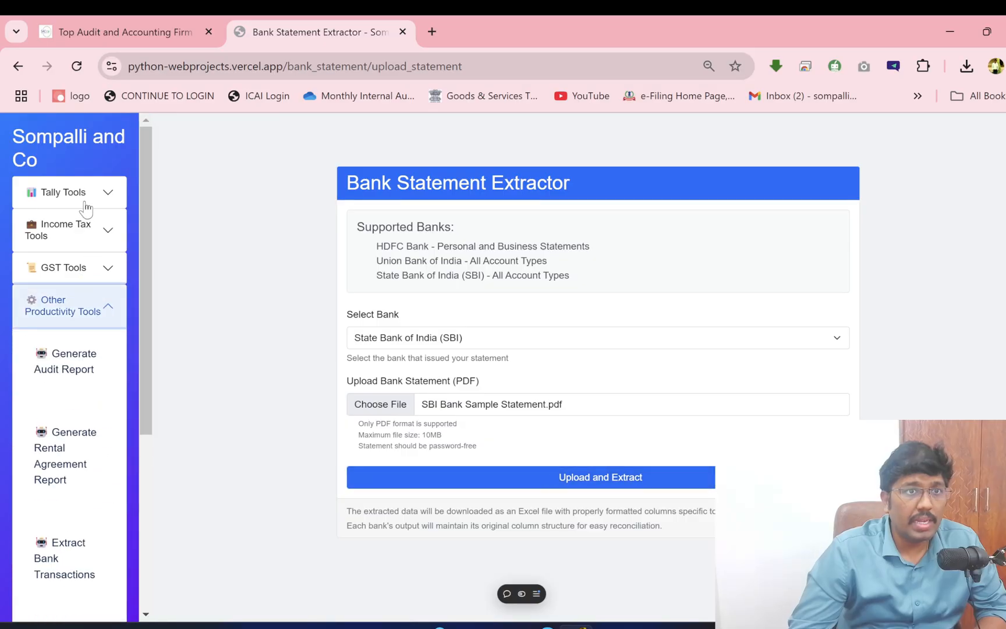
click(81, 201)
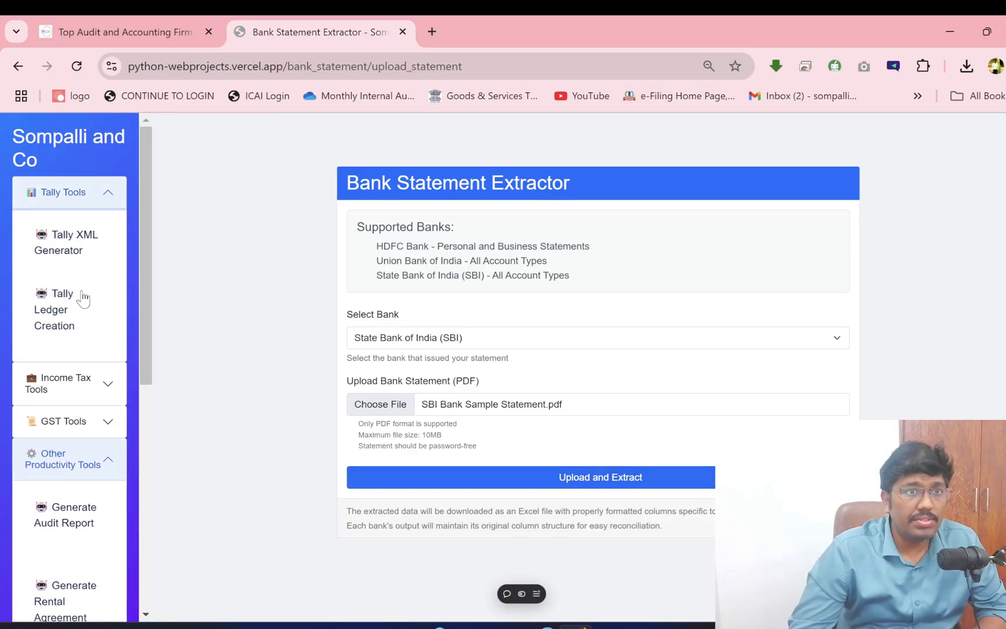
click(79, 326)
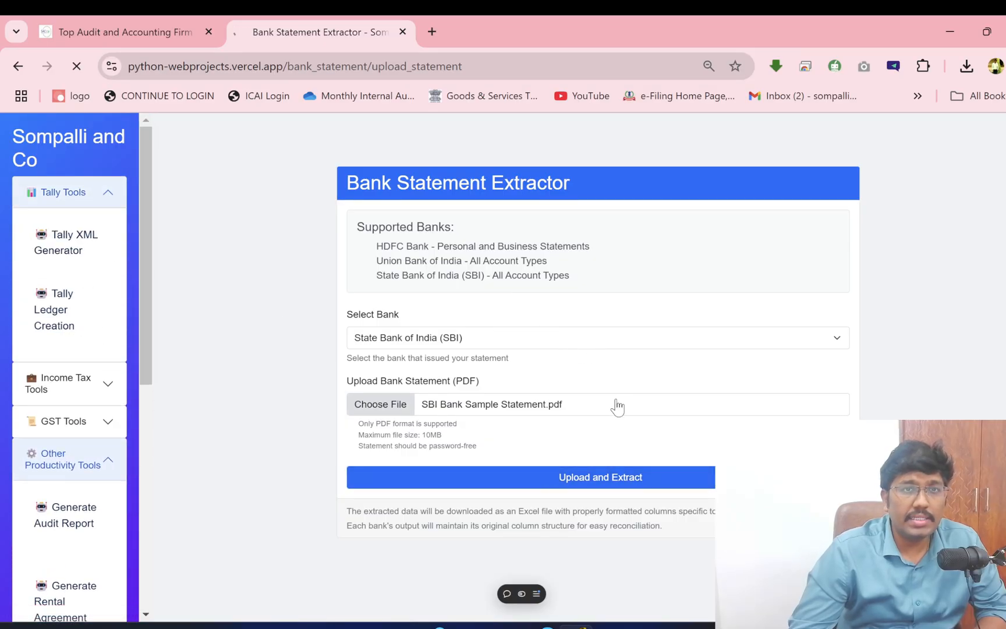
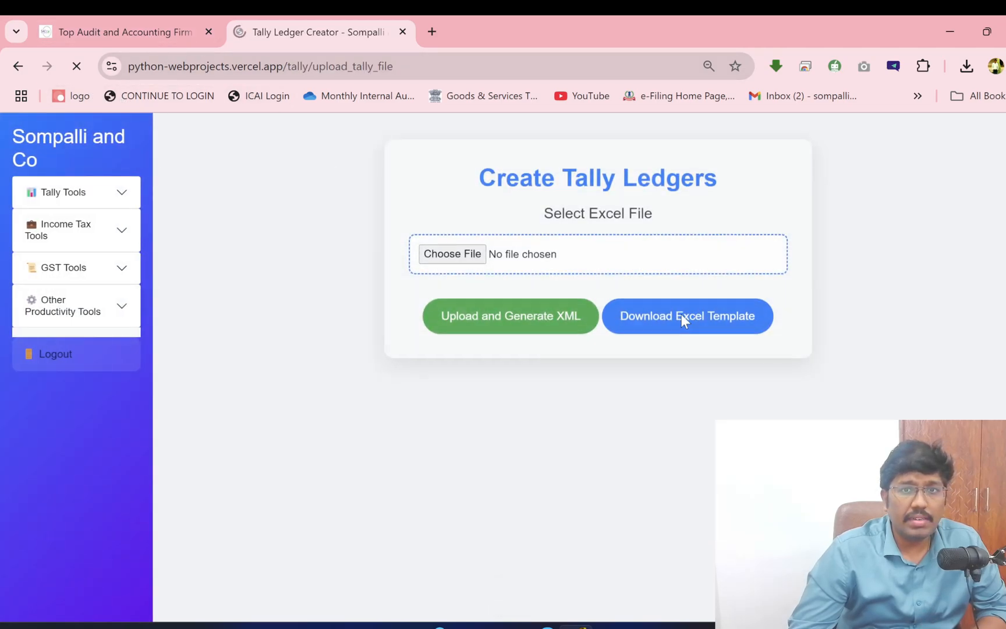
Download the Tally ledger Excel template as ledger_template to the Version 2 folder and open it in Excel
click(710, 315)
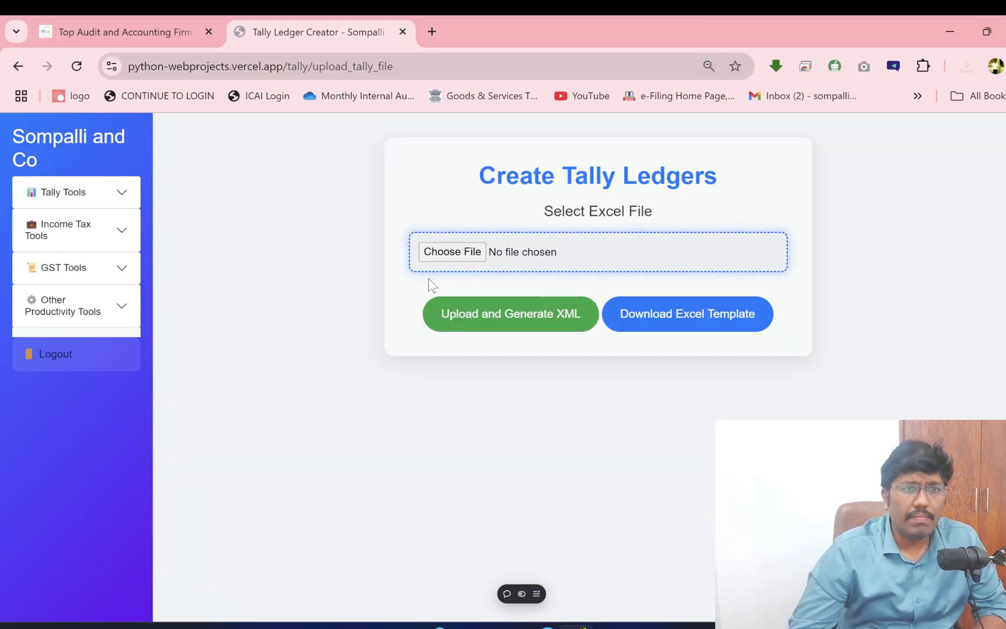
key(alt+Tab)
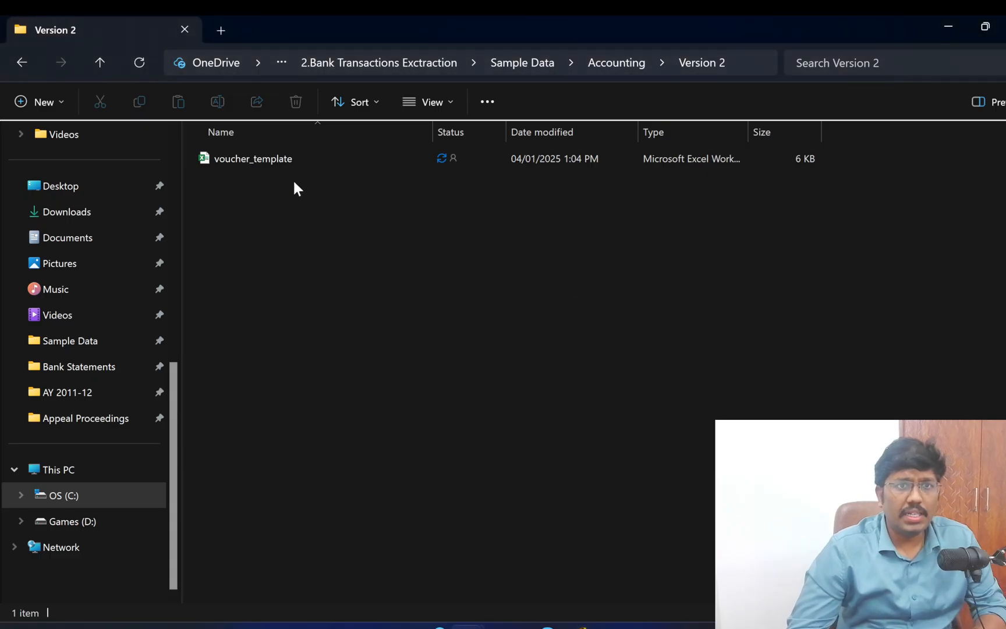
click(291, 162)
key(alt+Tab)
click(714, 318)
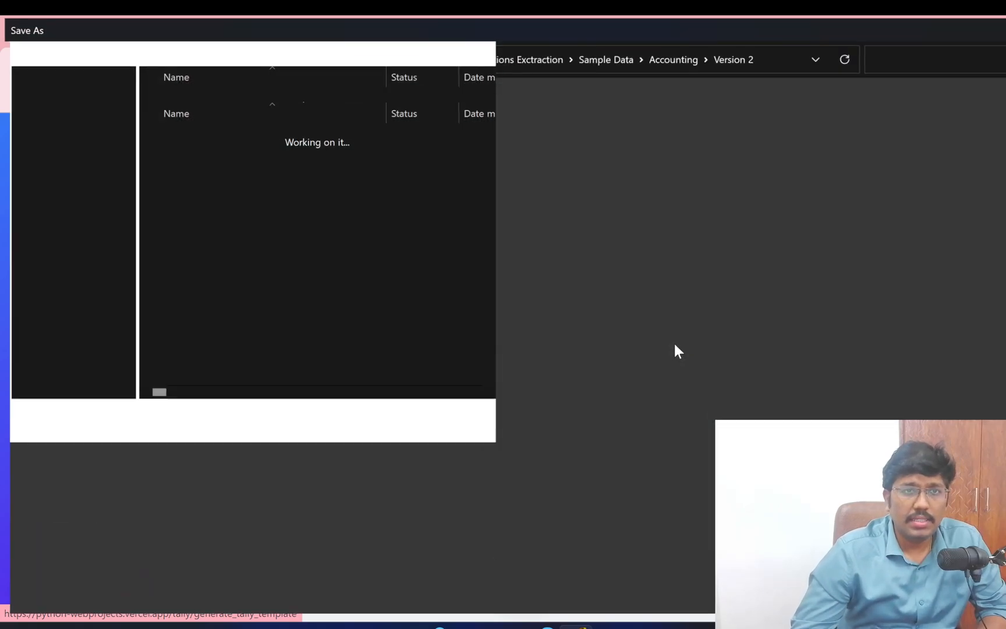
key(alt+d)
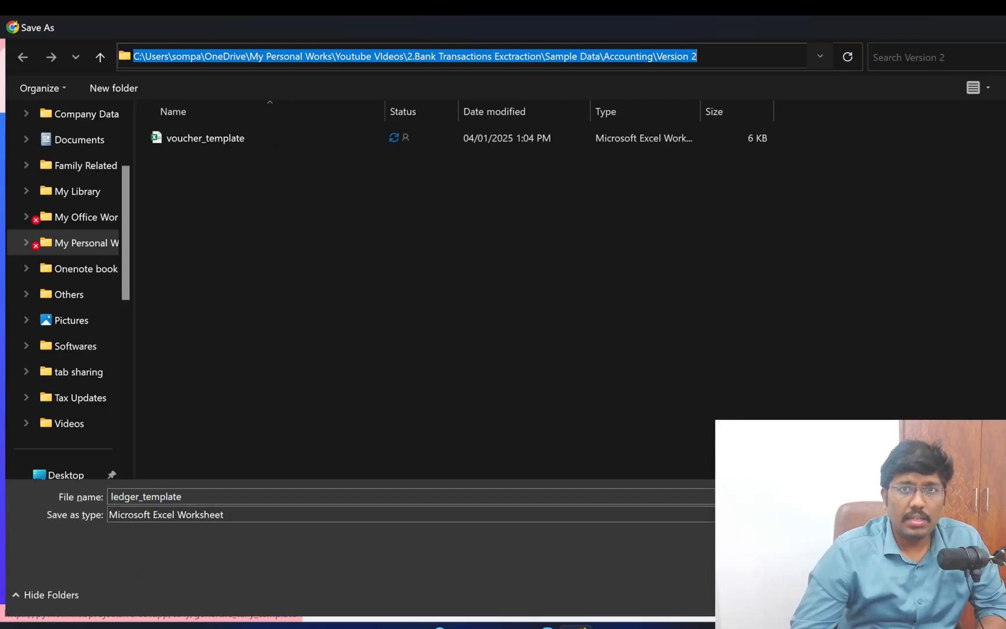
key(Escape)
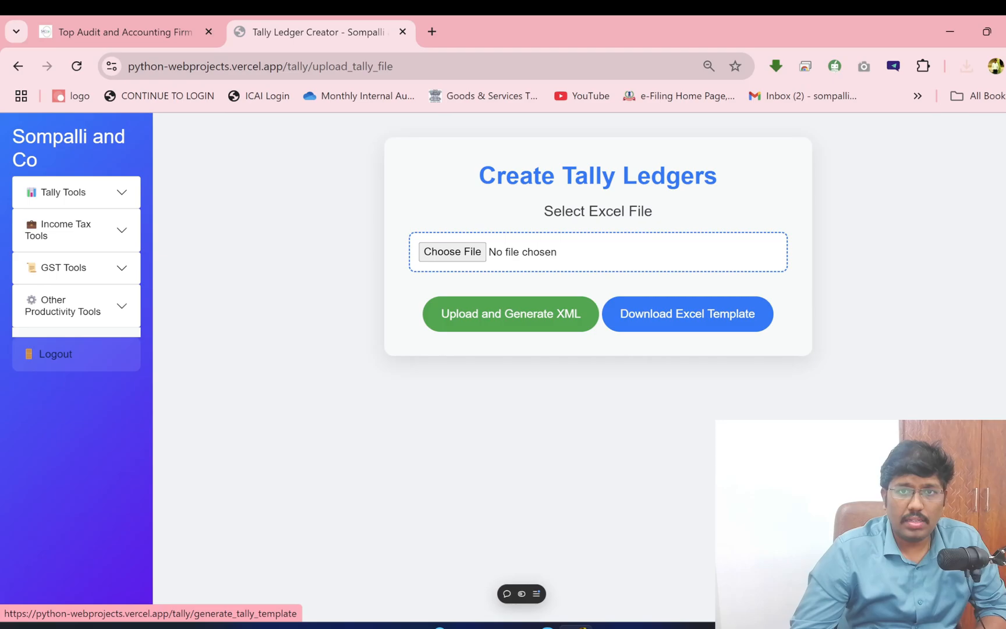
key(alt+Tab)
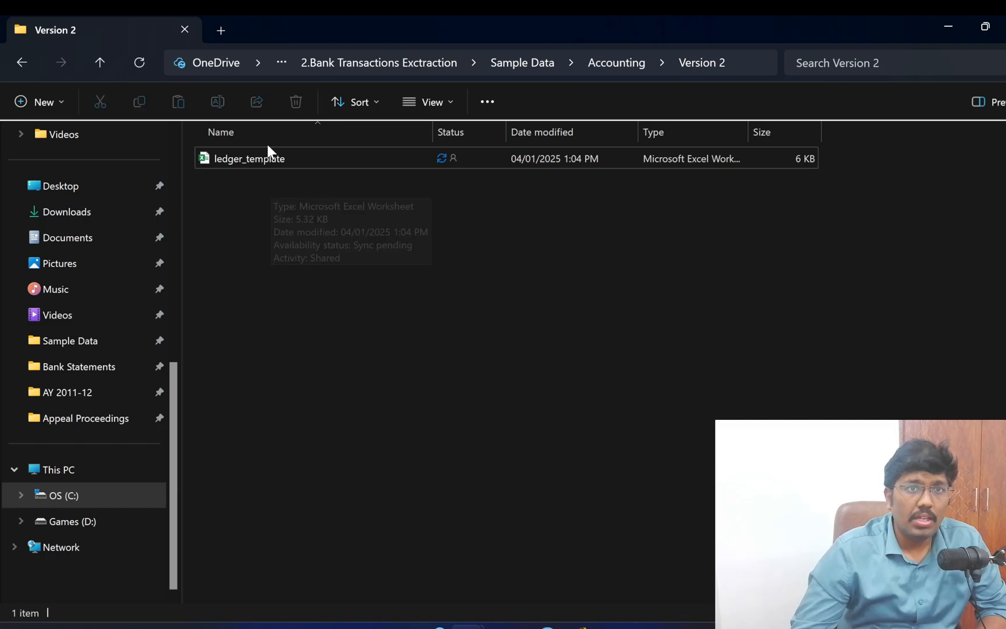
click(272, 159)
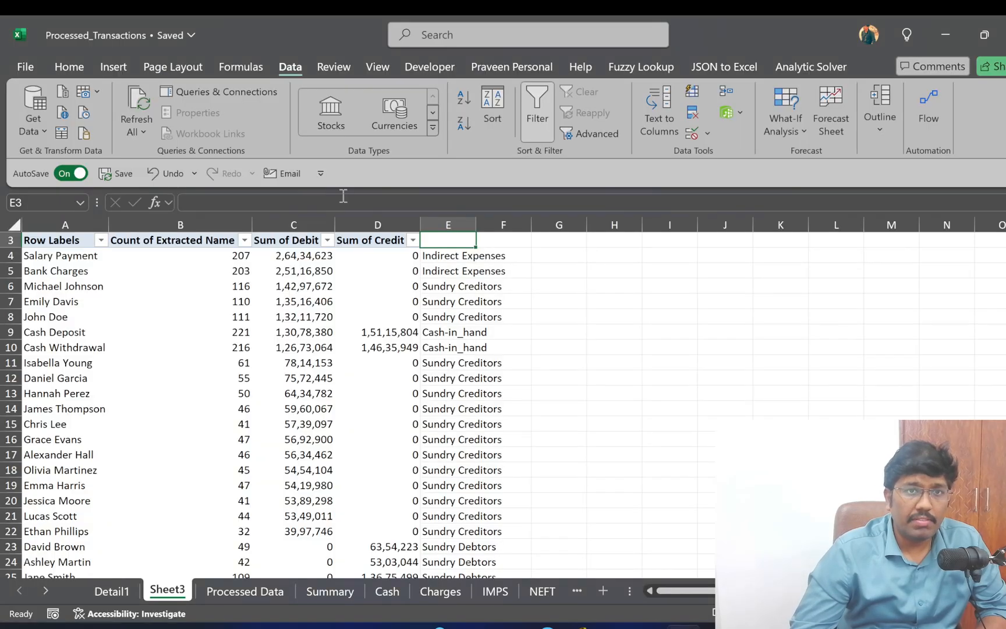
Copy the PivotTable's row labels from Sheet3 into the Ledger Name column of ledger_template, starting at A2
click(562, 294)
click(566, 275)
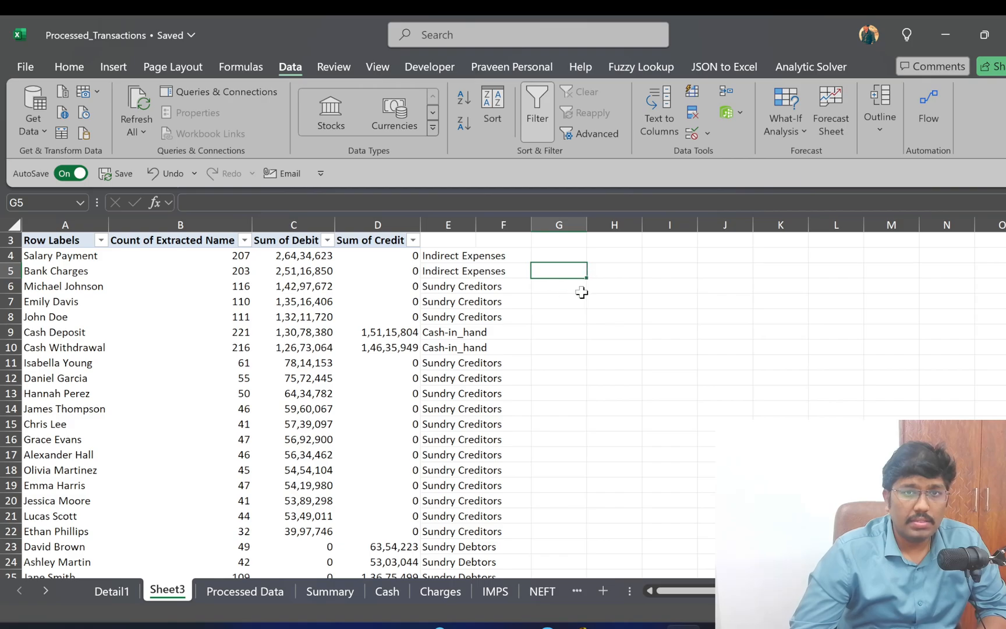
key(ctrl+a)
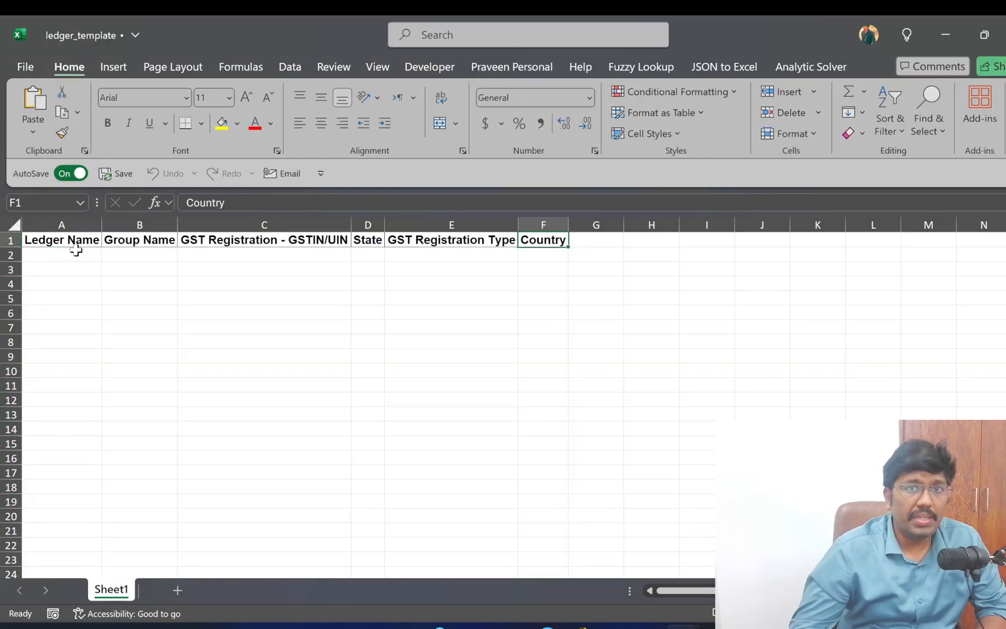
click(76, 244)
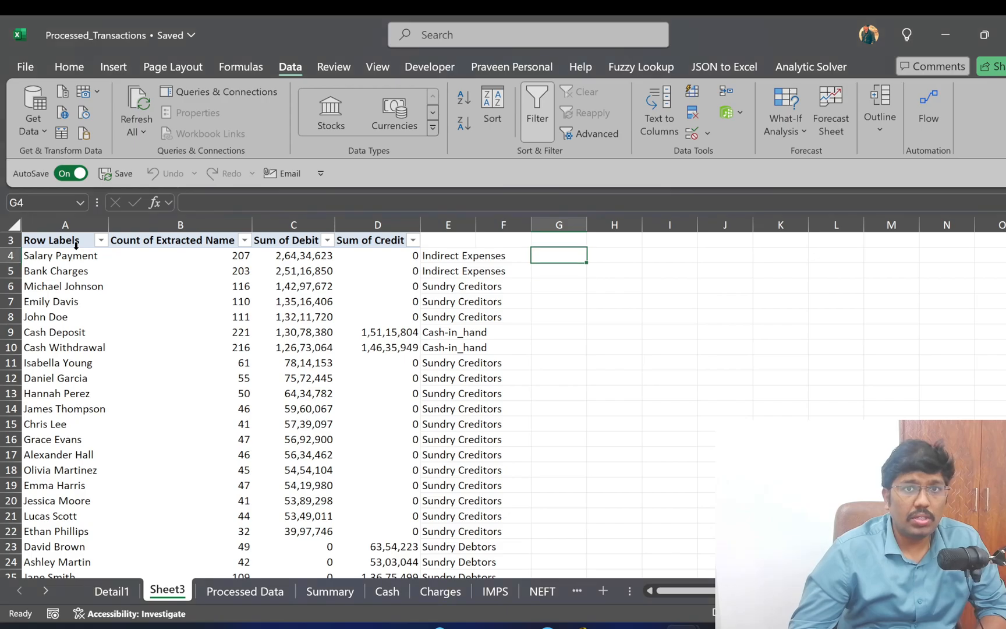
click(76, 245)
scroll(76, 245, down, 5)
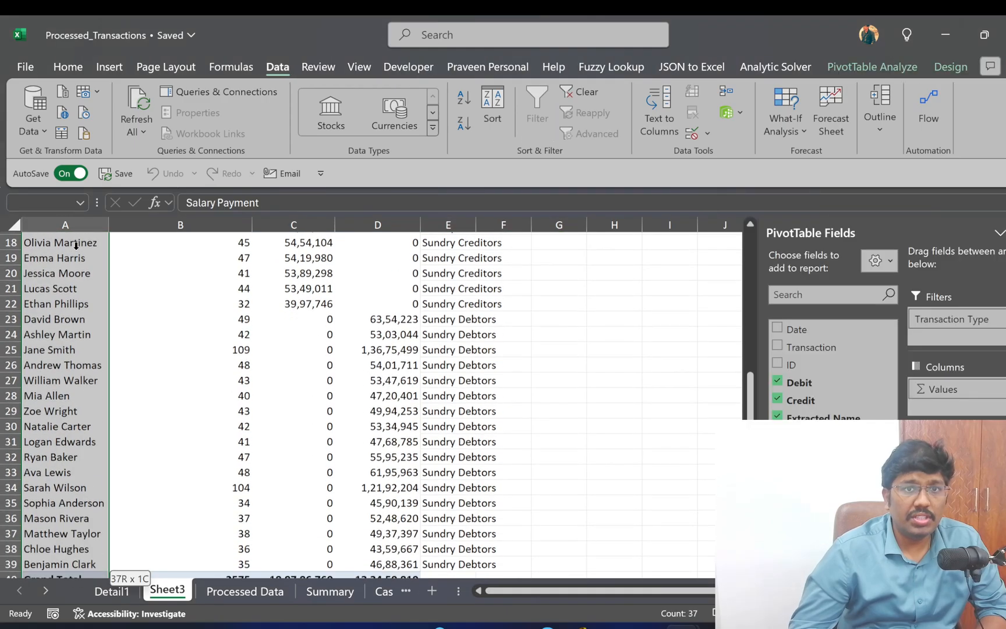
key(ctrl+c)
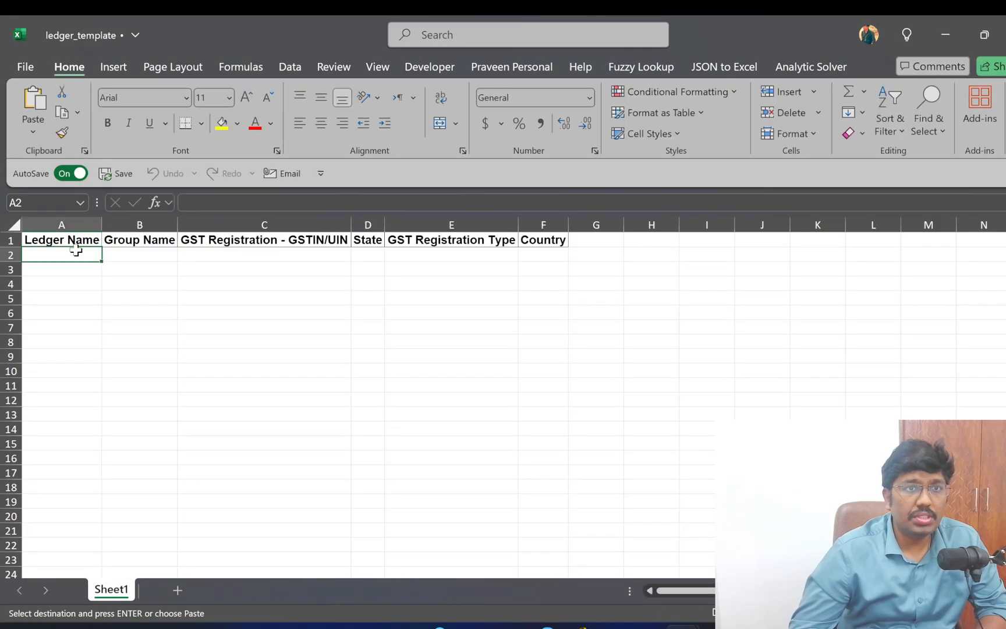
key(ctrl+v)
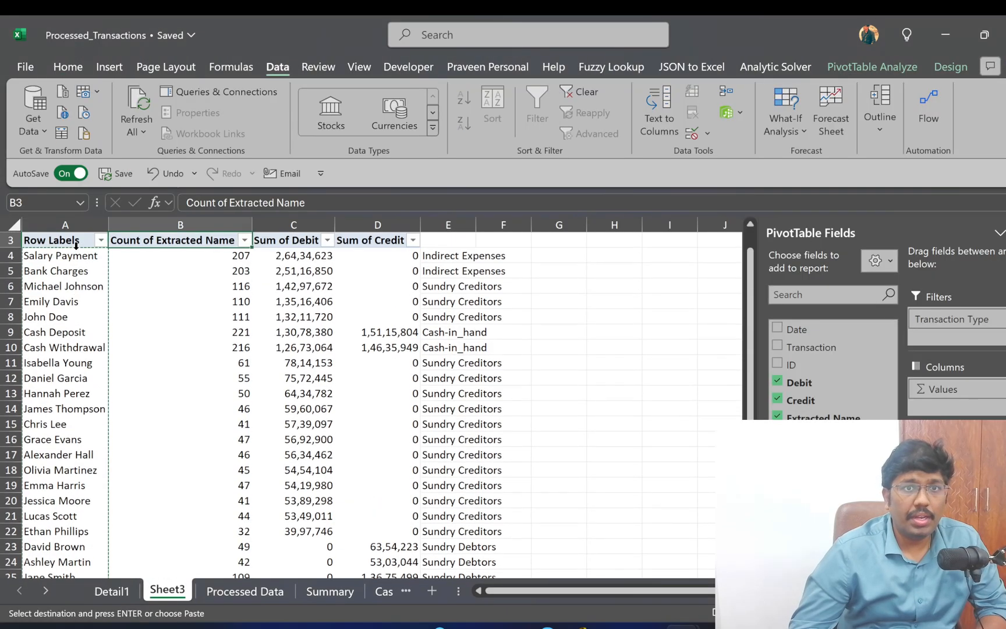
Copy the ledger groups from column E of Sheet3 into ledger_template's Group Name column, then return to the Version 2 folder
key(Right)
key(Right)
key(Right)
key(Down)
key(ctrl+shift+Down)
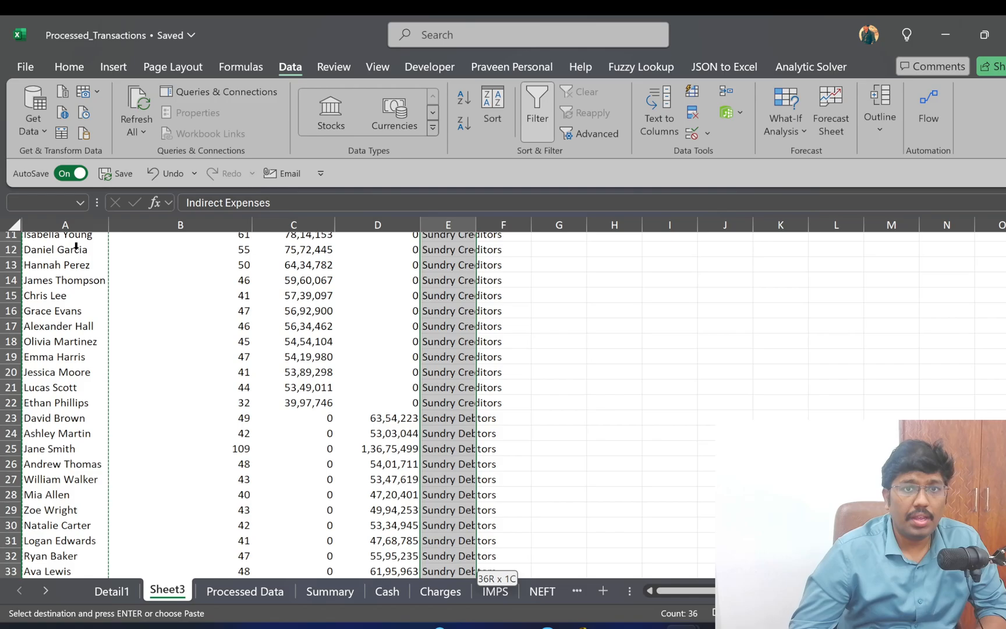
key(ctrl+c)
key(Tab)
key(alt+Tab)
key(ctrl+v)
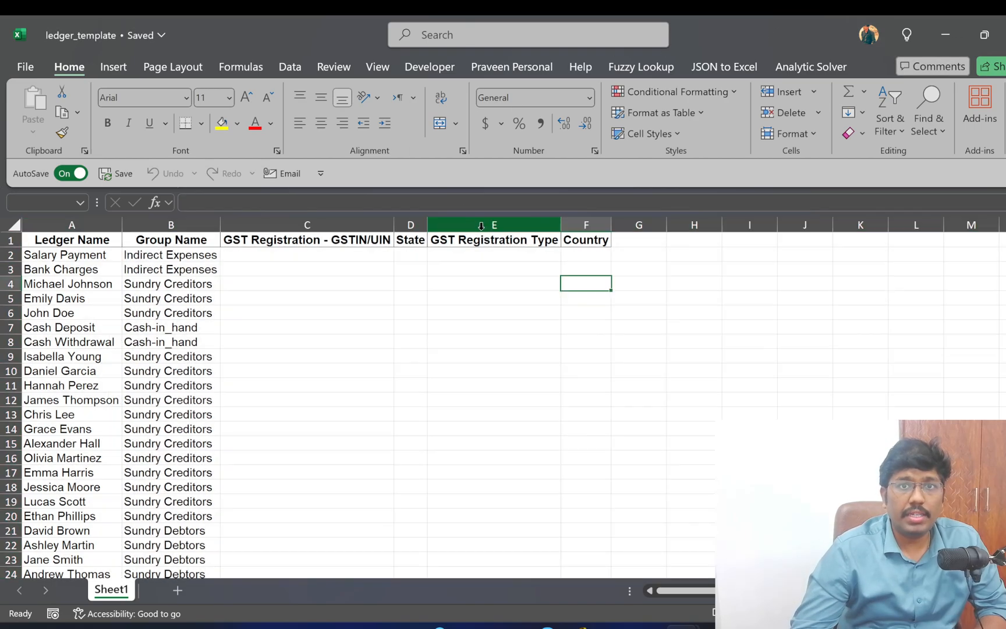
click(299, 270)
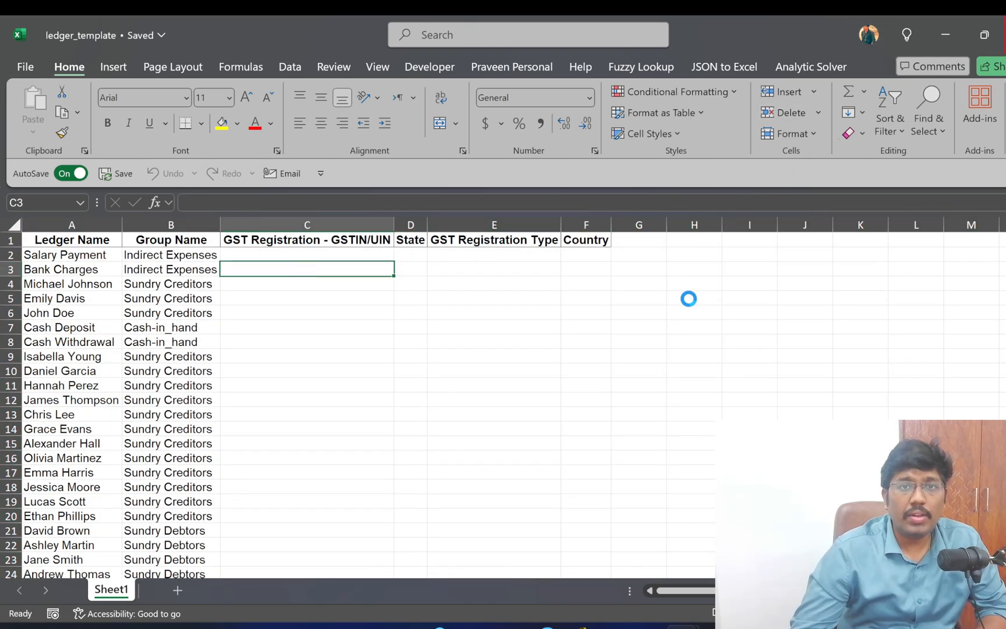
key(alt+Tab)
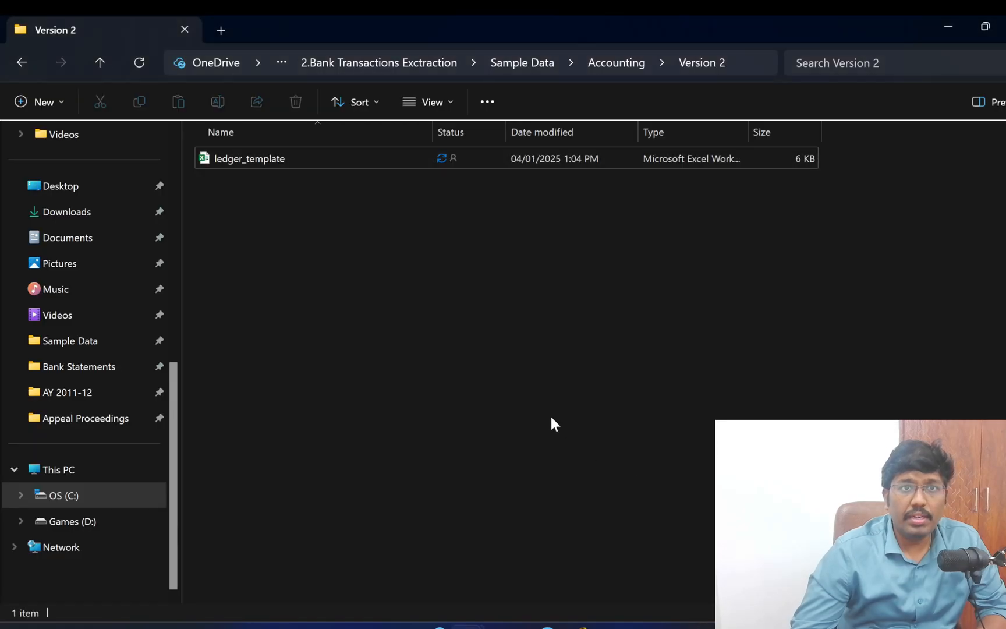
Go to the Tally Back folder inside Sample Data and delete its 100000 folder
click(608, 68)
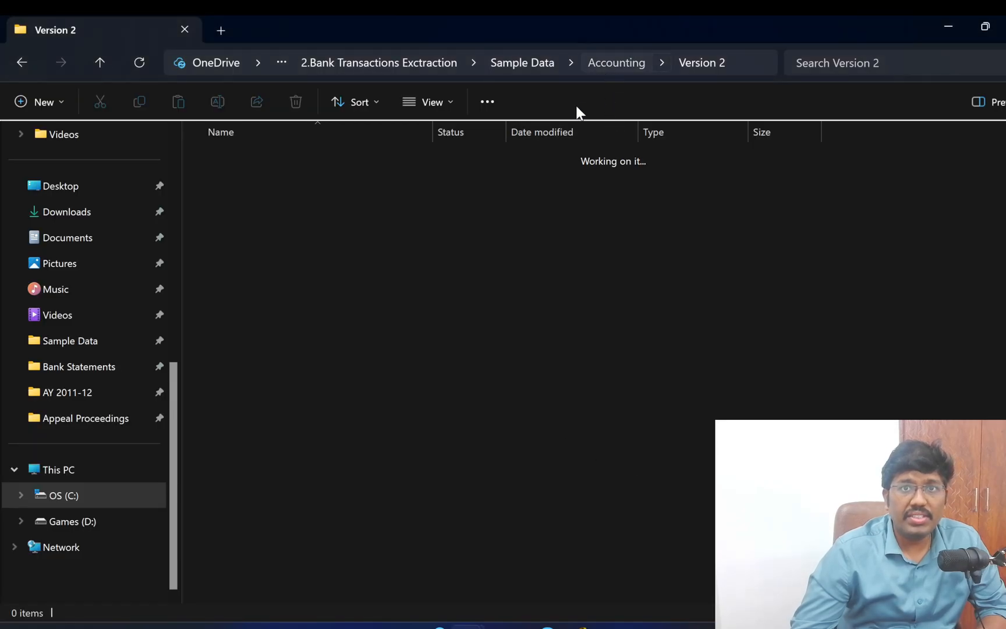
click(542, 61)
double_click(428, 233)
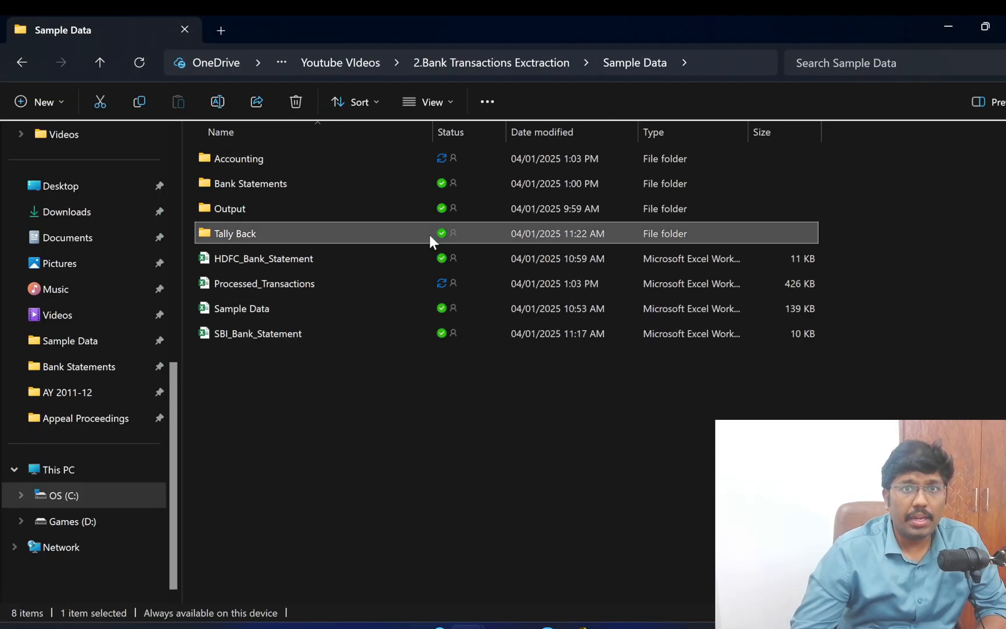
click(695, 63)
click(659, 401)
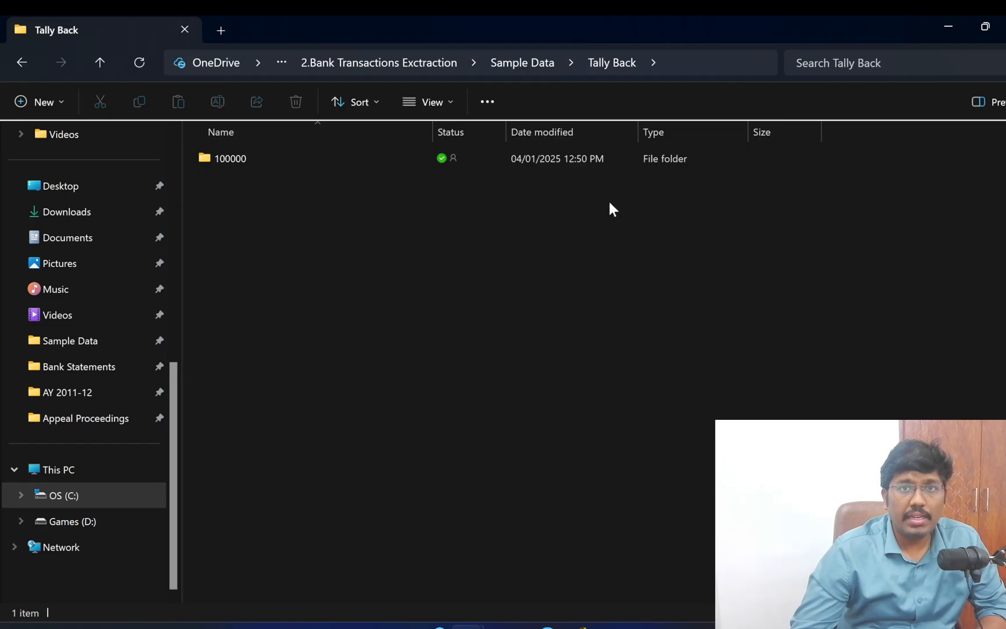
click(605, 158)
key(Delete)
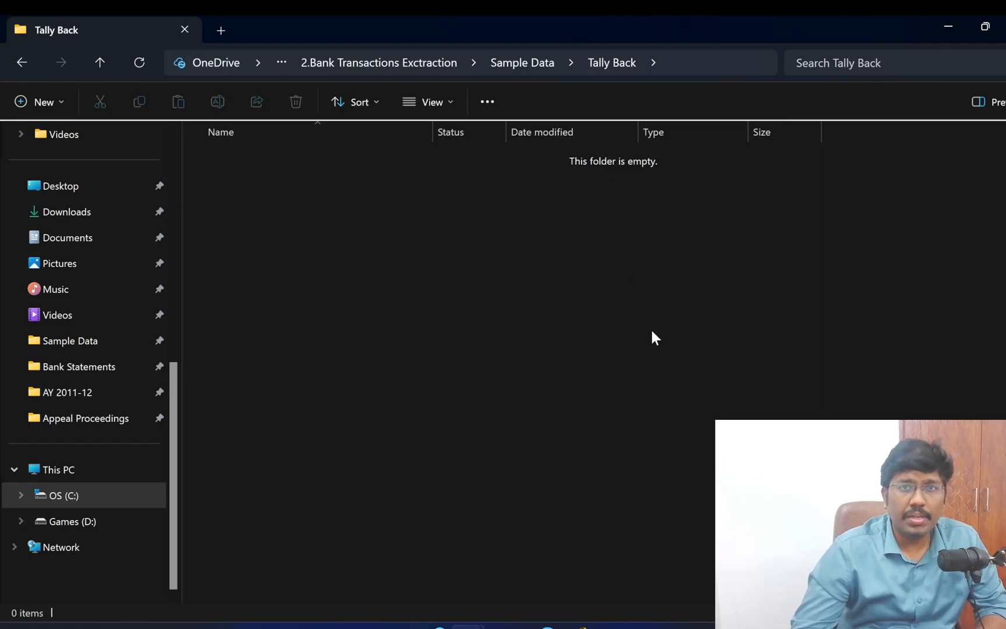
Copy the Tally Back folder path and launch TallyPrime Edit Log
click(697, 63)
key(Escape)
key(super)
text(tall)
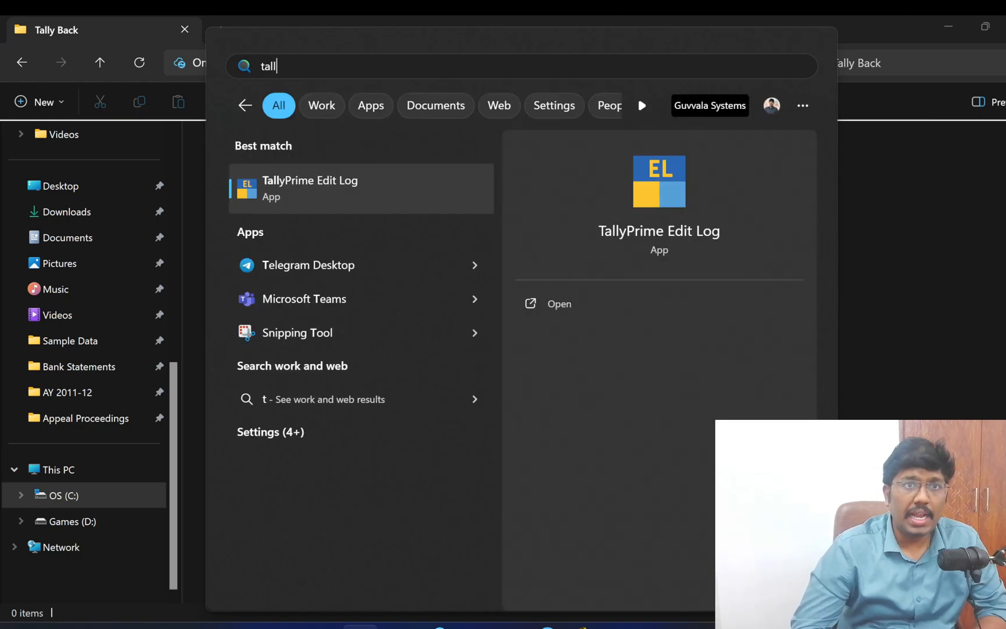
key(Return)
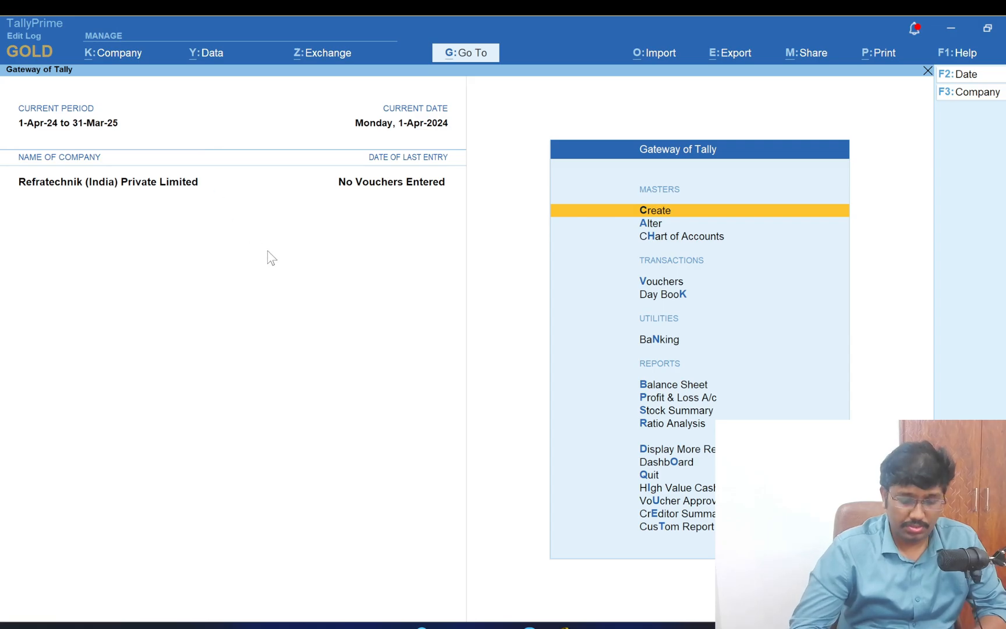
Start a new company with the Tally Back folder as its data path, named Sompalli and Co Bank Testing
key(alt+k)
key(Return)
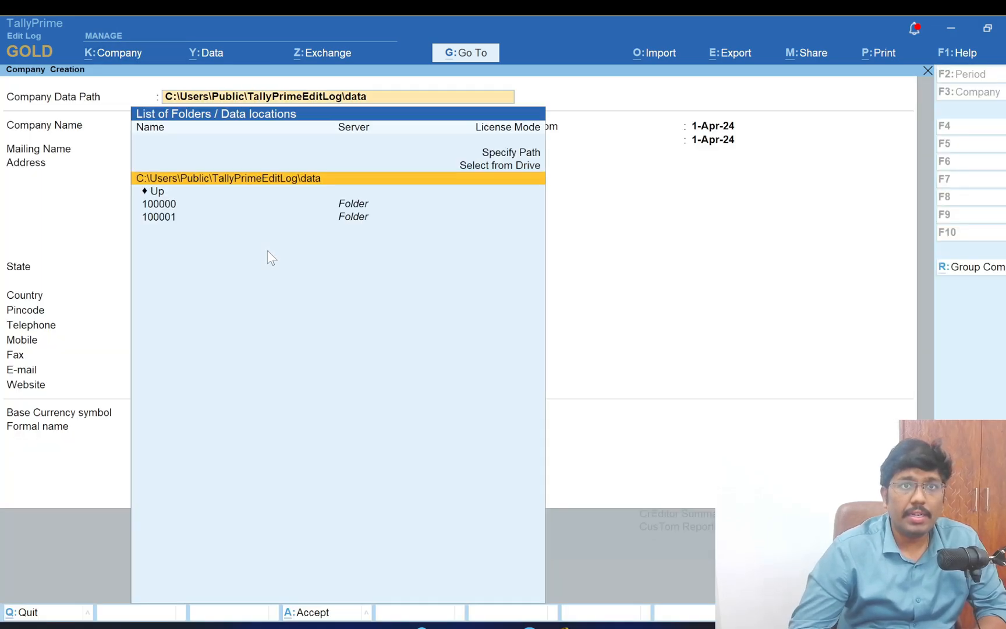
key(ctrl+v)
key(Return)
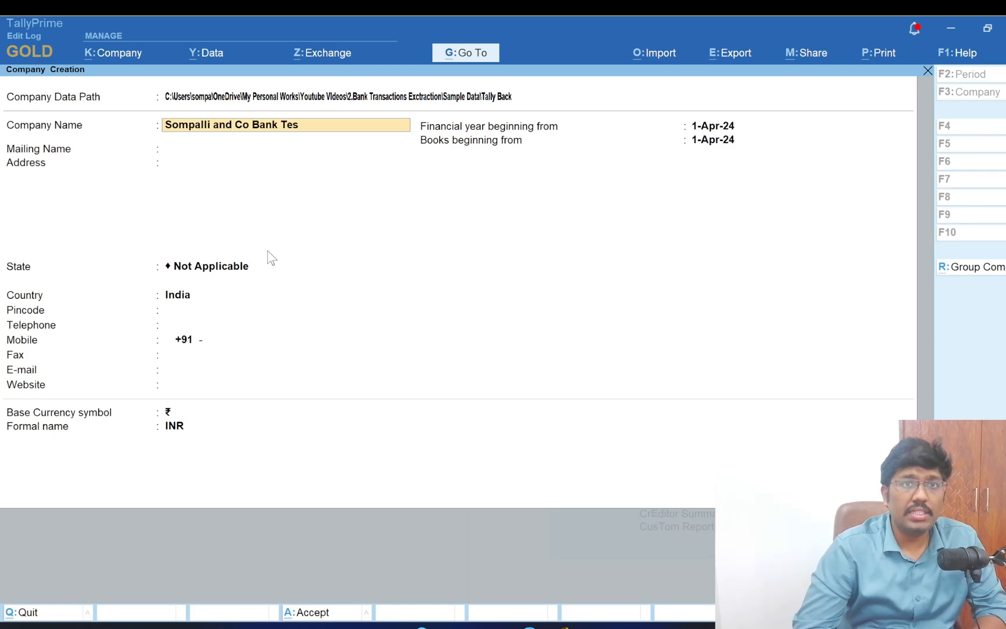
key(Return)
key(Return)
key(Return)
Set the company's state to Andhra Pradesh, enter its postal code, and create it with books beginning 1-Apr-24 and the default features
text(And)
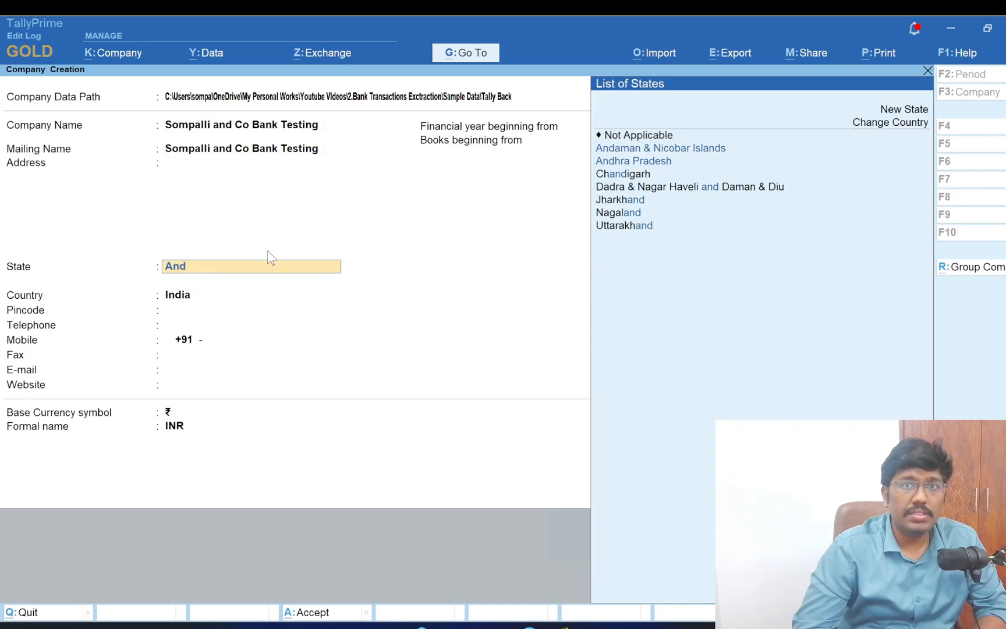
key(Up)
key(Return)
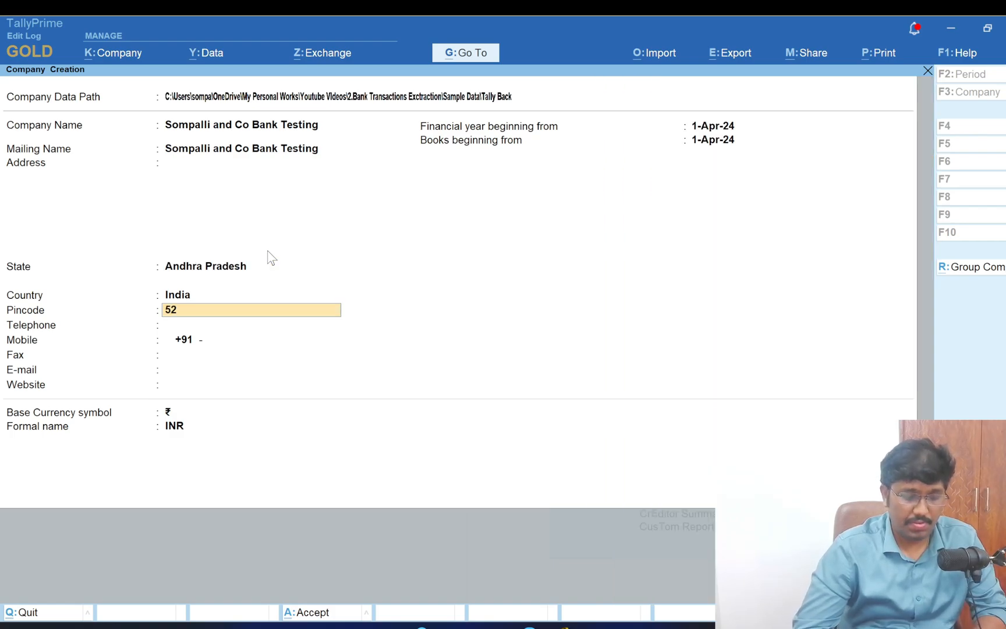
key(Return)
key(Return)
key(Return)
key(Return)
key(Return)
key(Return)
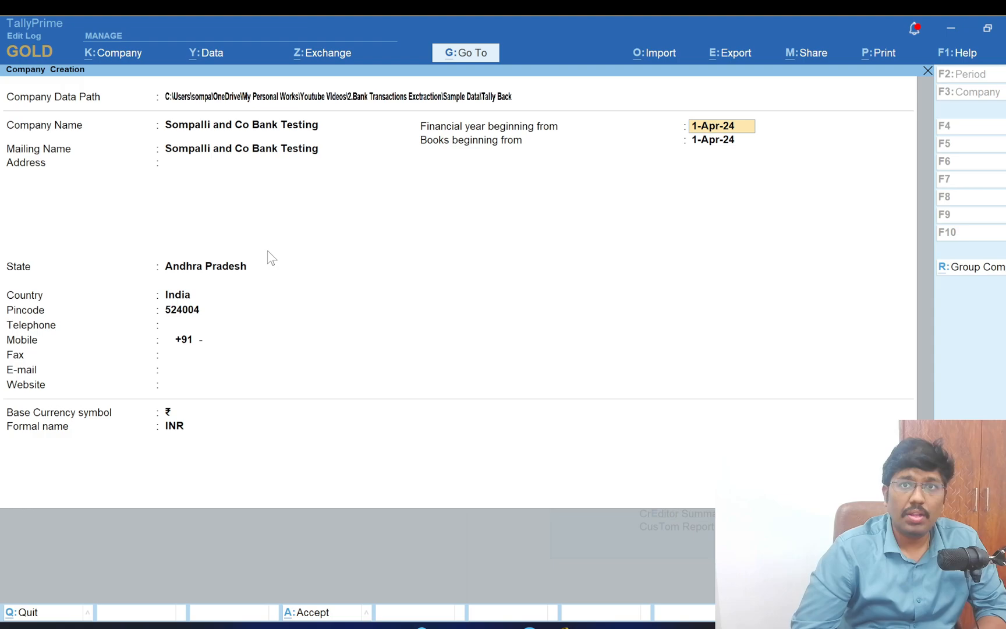
key(Return)
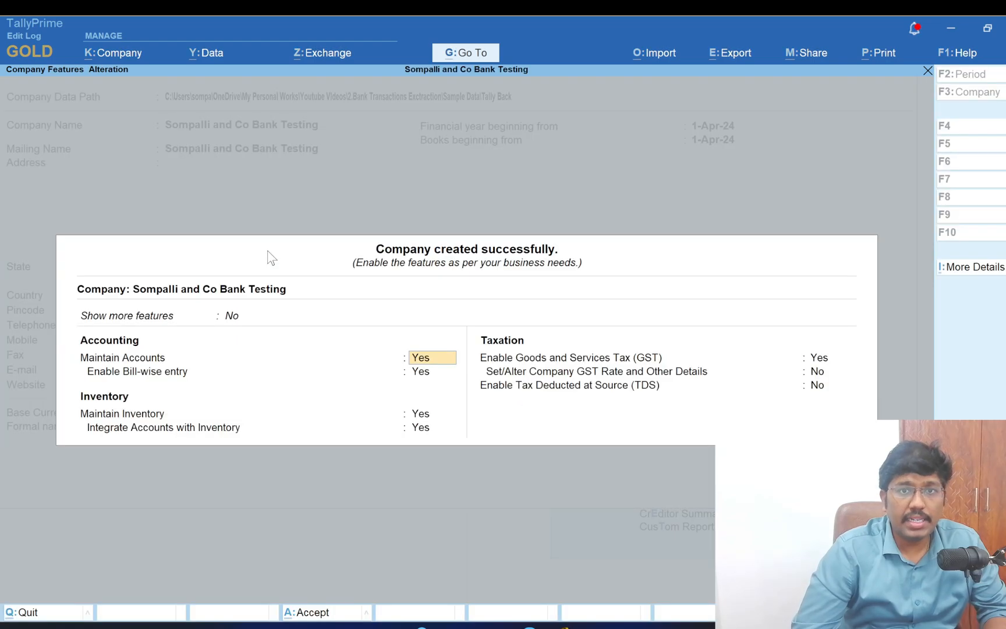
key(Escape)
key(y)
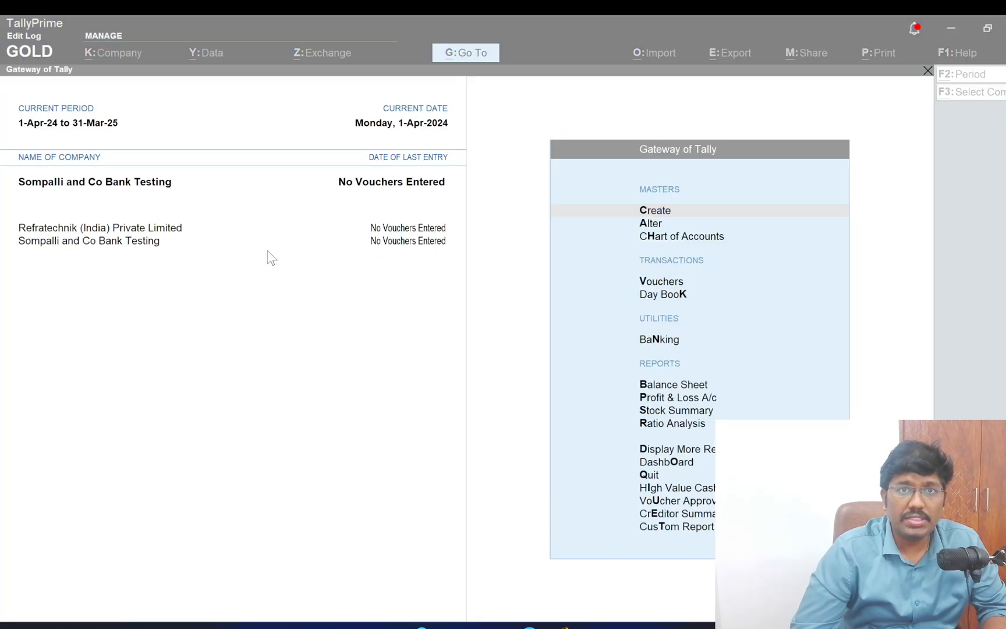
Copy the path of the Version 2 folder under Accounting in File Explorer, and switch to the Create Tally Ledgers page in Chrome
key(alt+Tab)
click(521, 57)
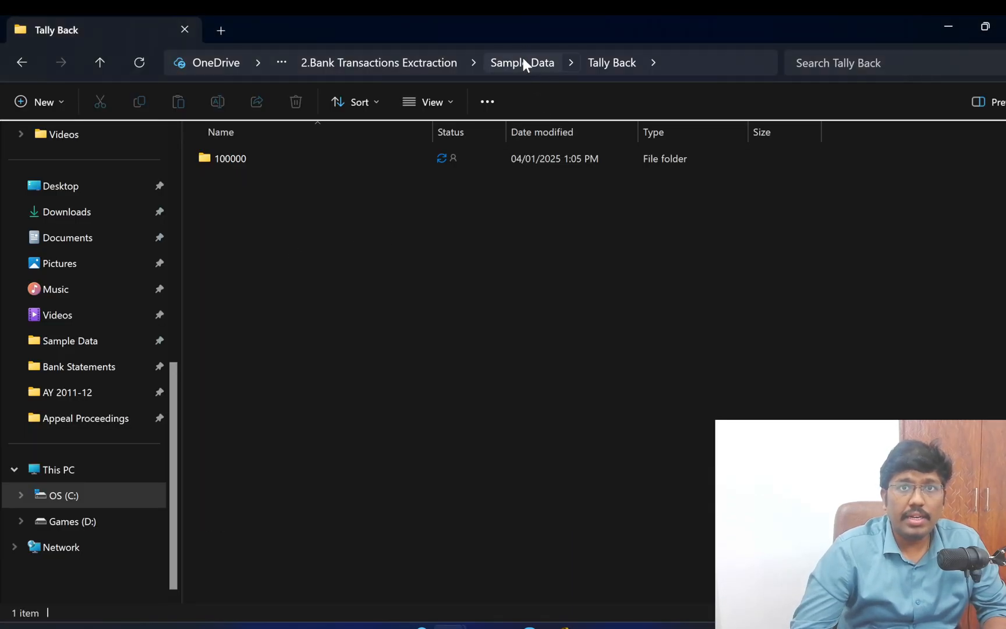
double_click(249, 159)
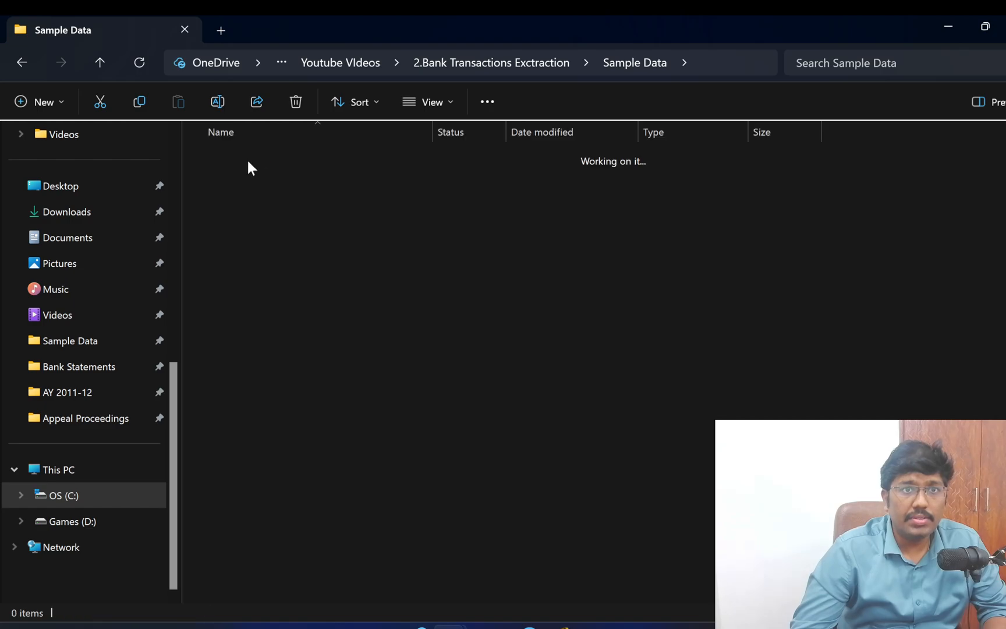
double_click(247, 162)
key(alt+d)
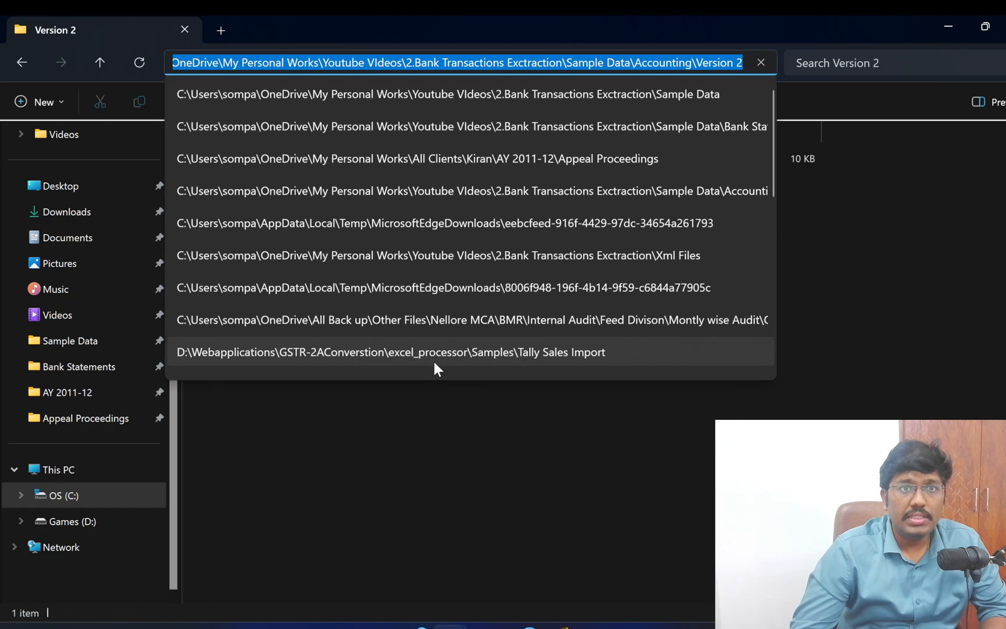
key(alt+Tab)
key(alt+Tab)
key(alt+Tab)
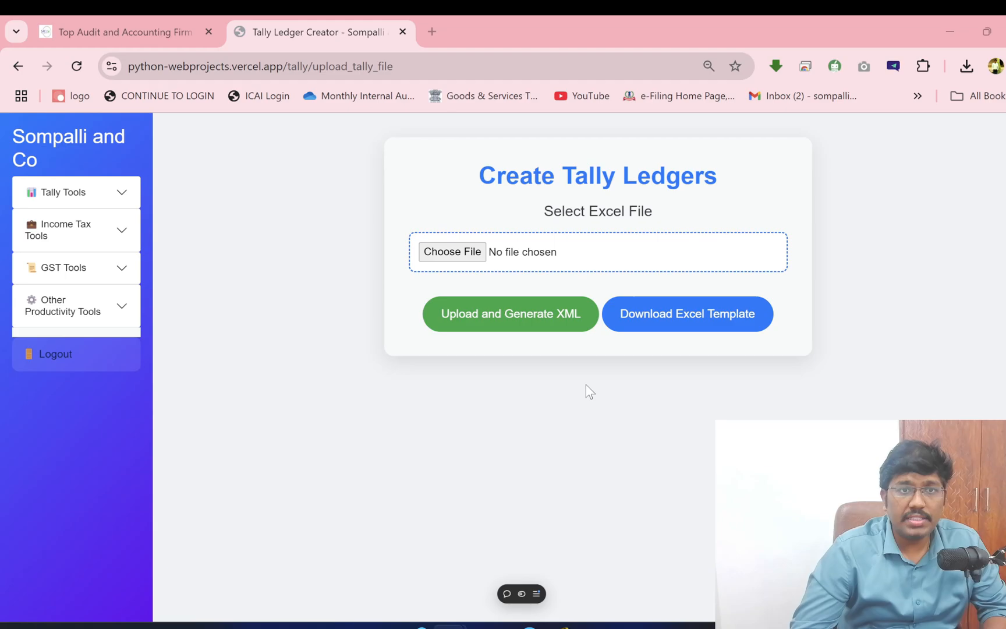
Upload ledger_template from the Version 2 folder, generate the ledger XML, and save it there as tally_ledgers
click(461, 254)
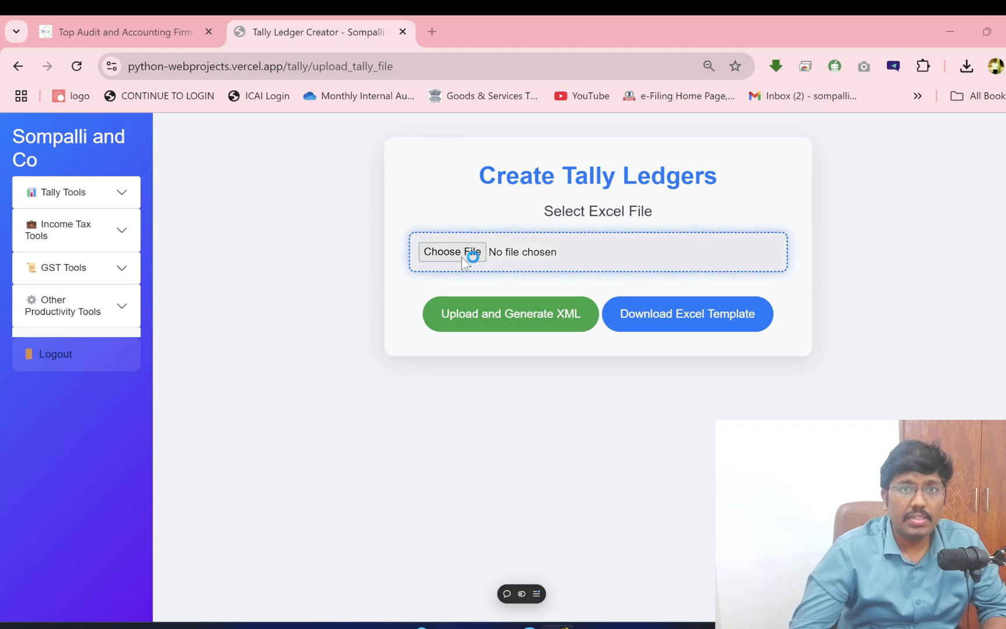
key(alt+d)
key(ctrl+v)
key(Return)
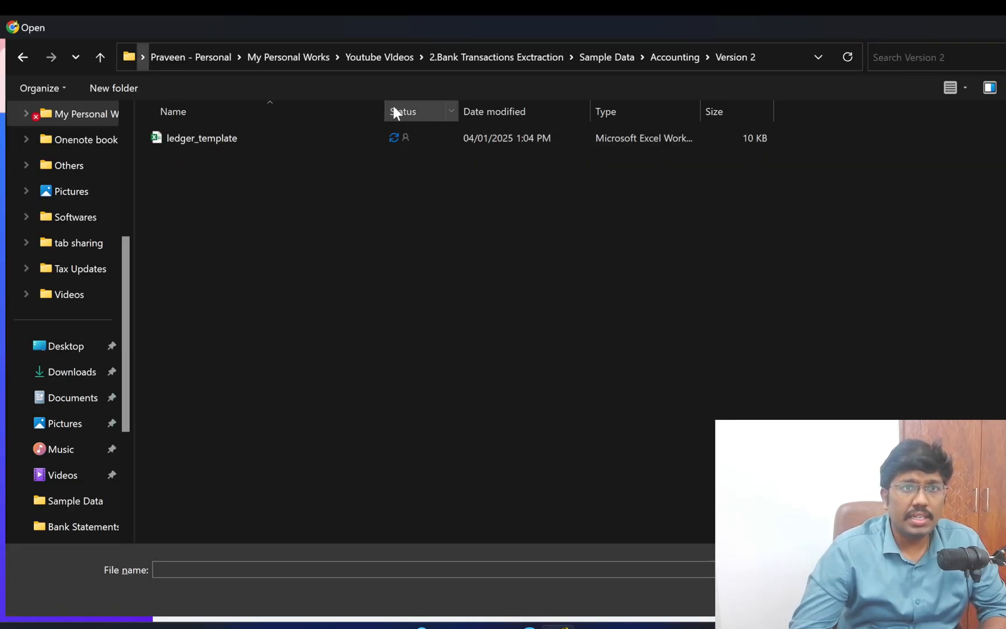
click(385, 146)
click(913, 598)
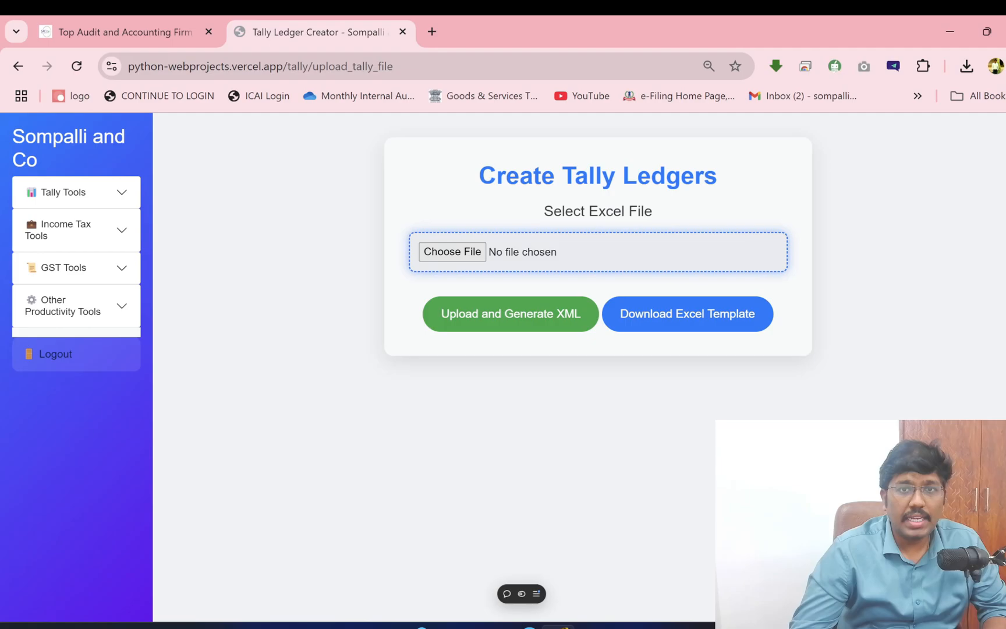
click(540, 318)
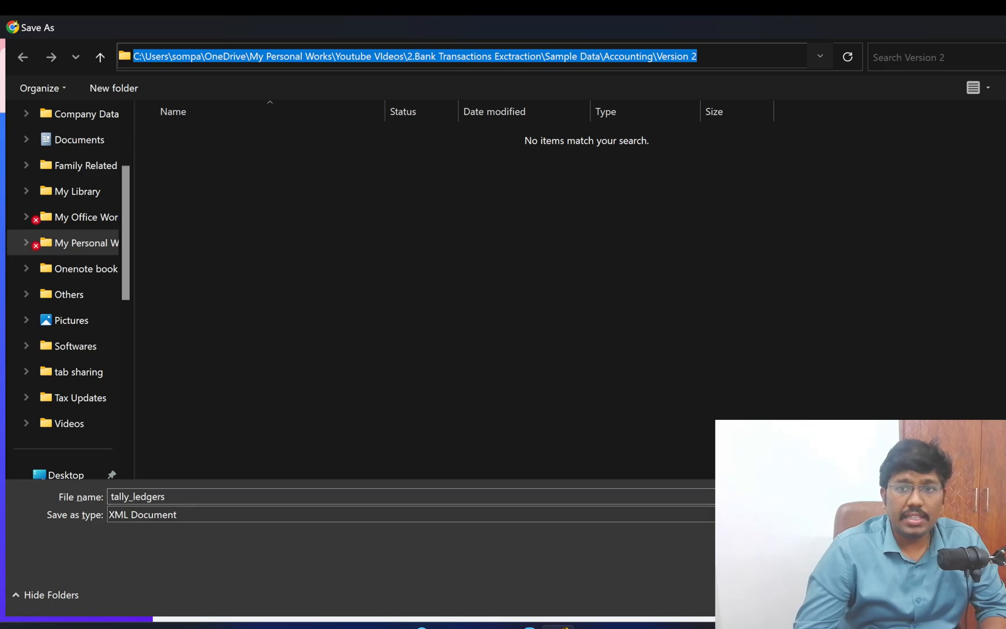
click(911, 595)
Refresh the Version 2 folder in File Explorer, copy its path, and switch to TallyPrime
key(alt+Tab)
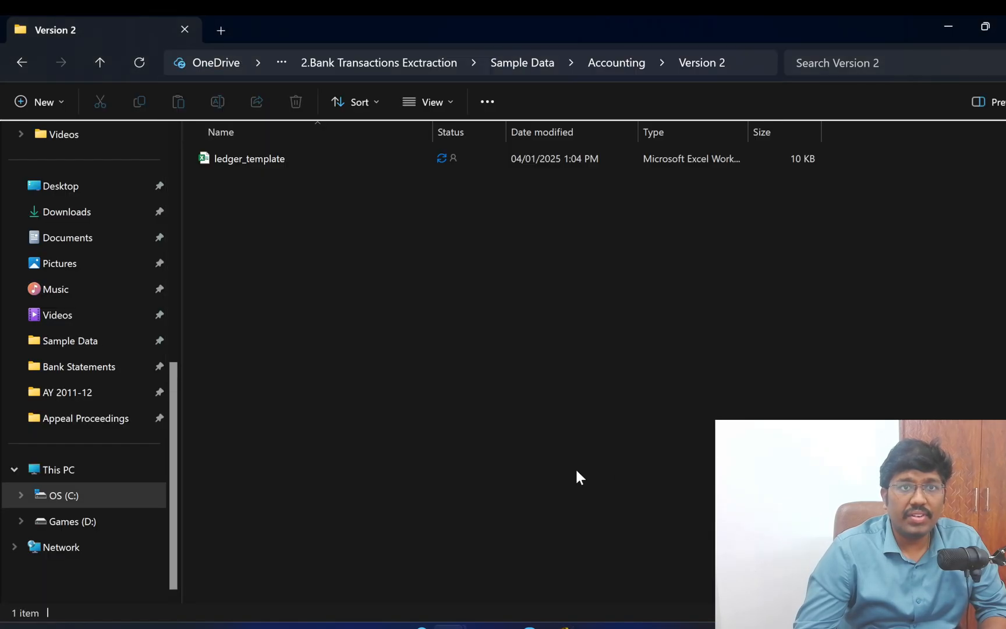
click(147, 65)
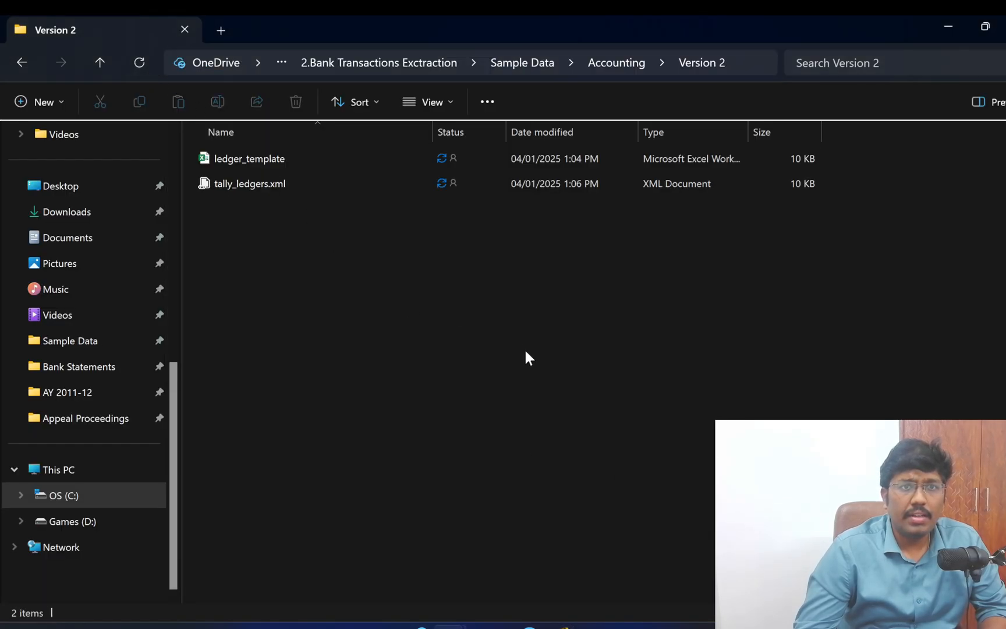
key(F4)
key(ctrl+c)
key(alt+Tab)
key(alt+Tab)
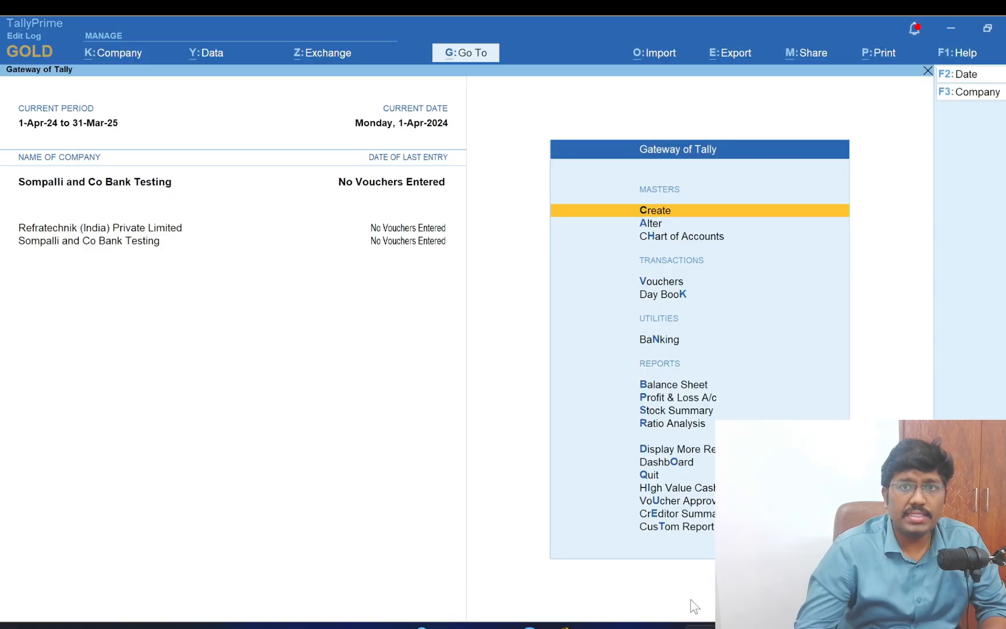
Import masters from tally_ledgers.xml in the Version 2 folder, using the XML (Data Interchange) format
key(alt+o)
key(Return)
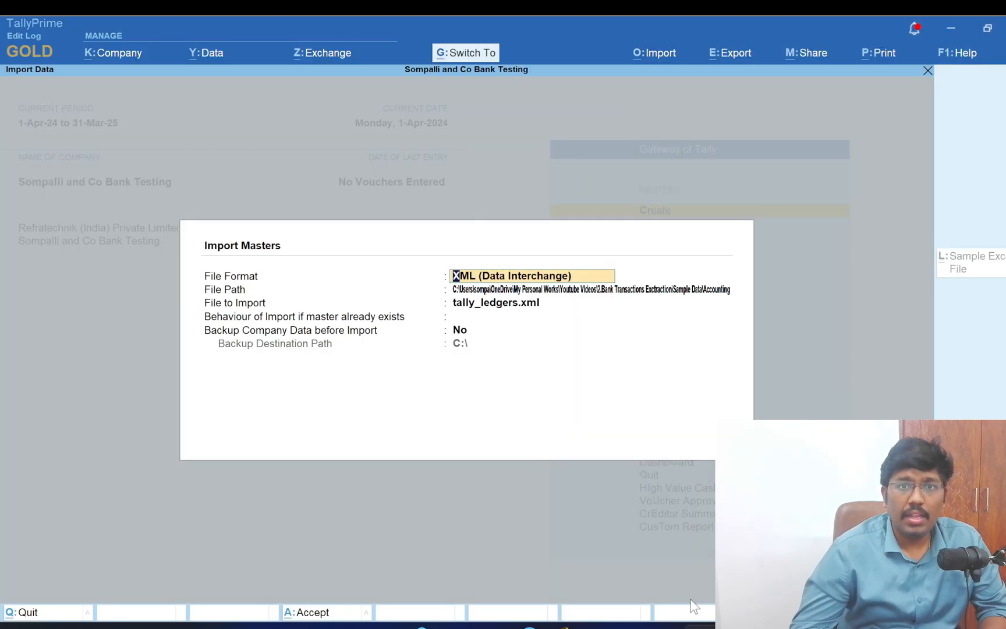
key(ctrl+v)
key(Return)
key(Return)
key(ctrl+v)
key(Return)
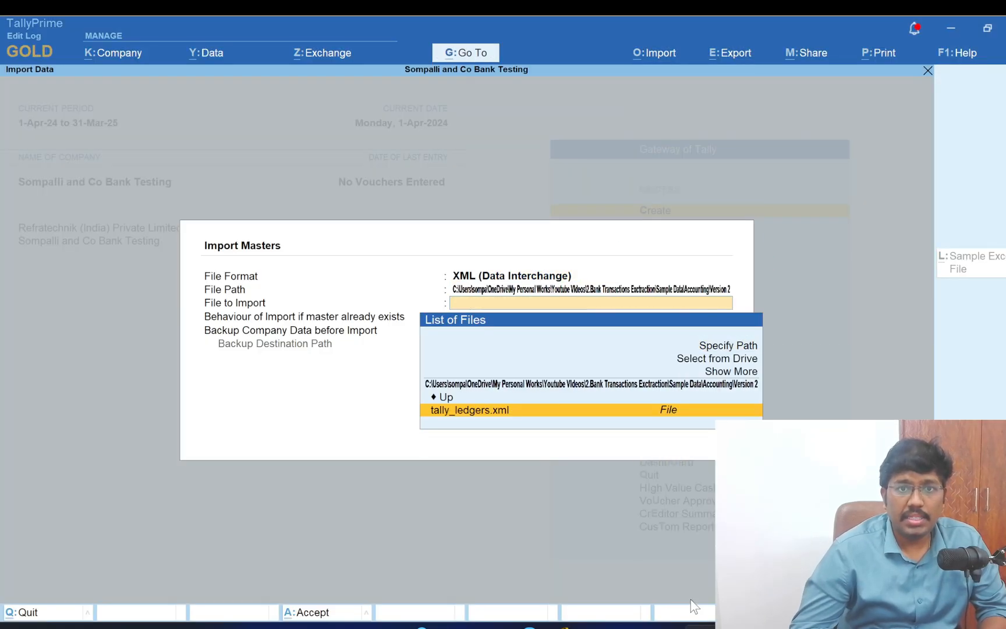
key(Return)
key(Return)
key(Return)
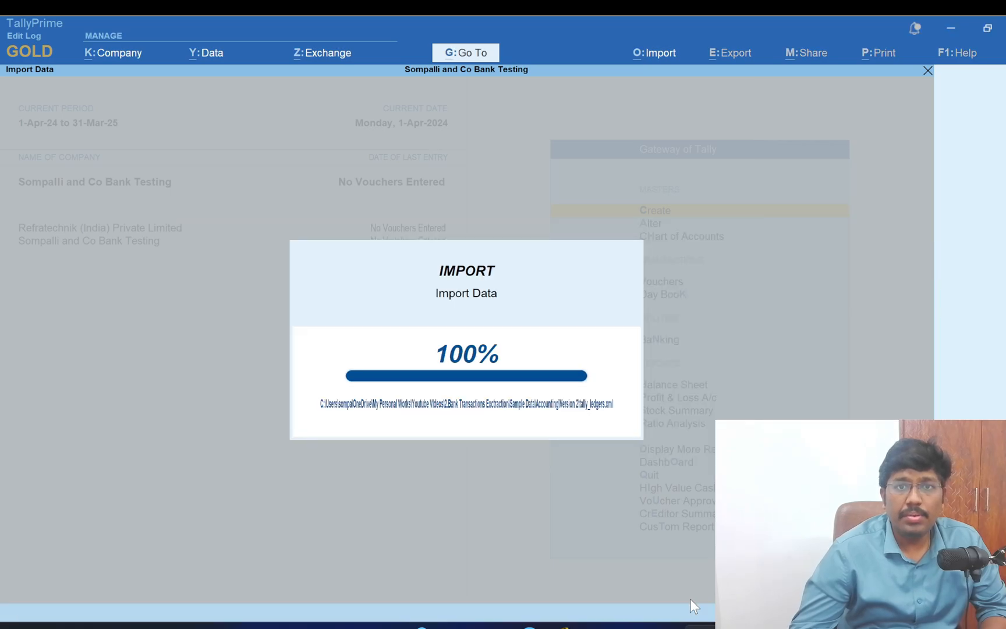
Resolve the import exception by creating the missing Cash-in_hand group under Cash-in-Hand
key(Return)
key(Return)
key(Return)
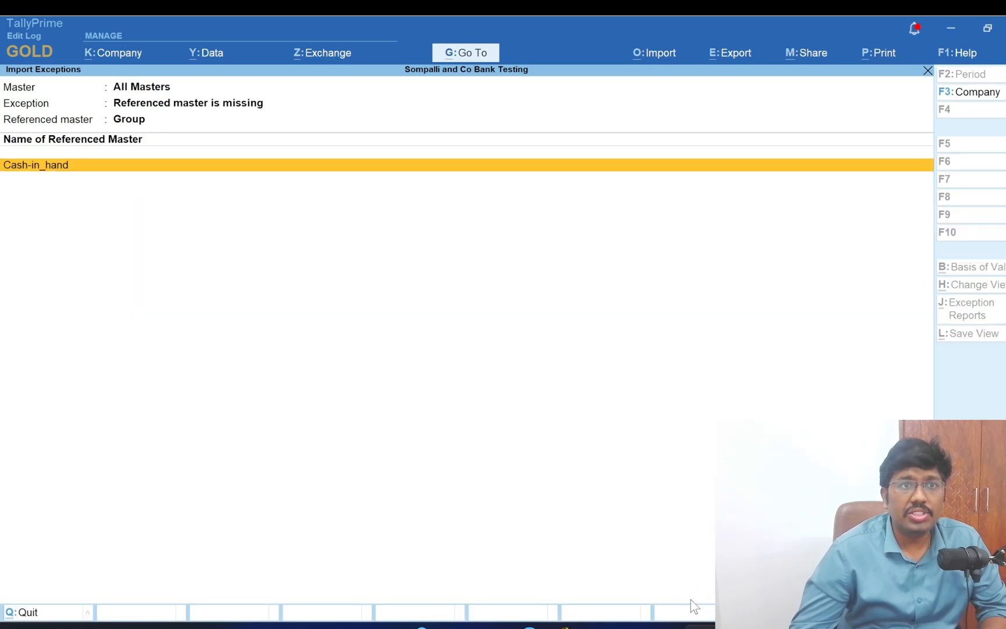
key(Return)
key(Return)
key(Return)
text(Cas)
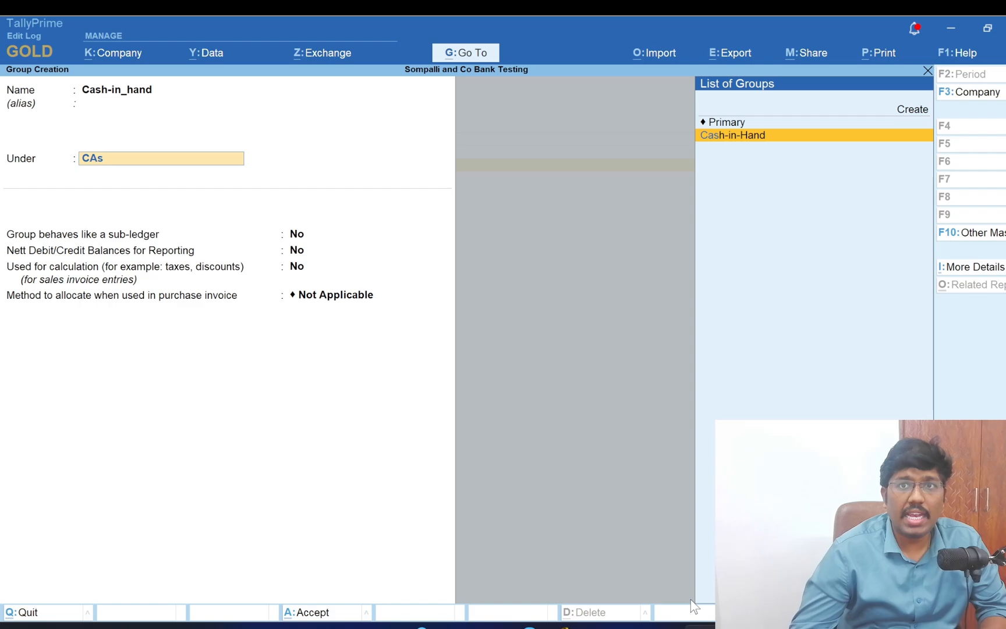
key(Return)
key(ctrl+a)
key(Escape)
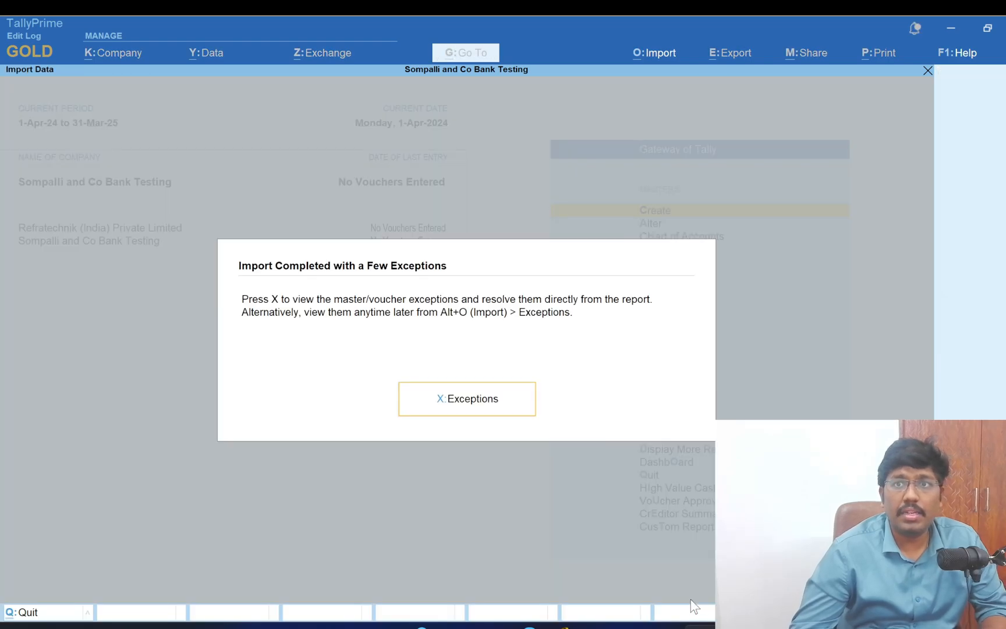
Open the list of ledgers in the Chart of Accounts and review the imported ledgers with their groups
key(Escape)
key(Down)
key(Down)
key(Return)
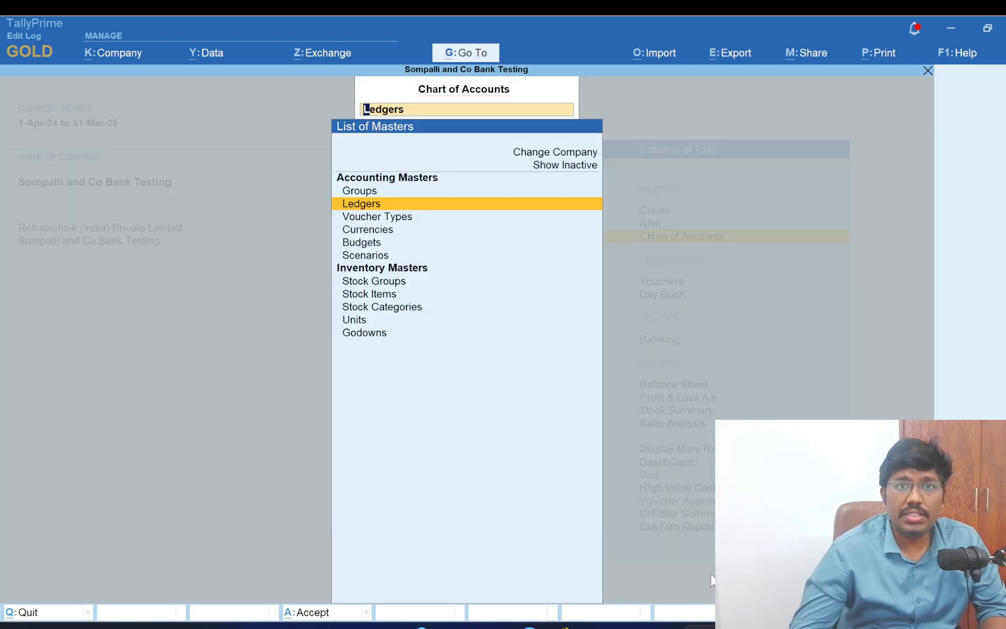
key(Return)
click(986, 151)
scroll(577, 242, down, 11)
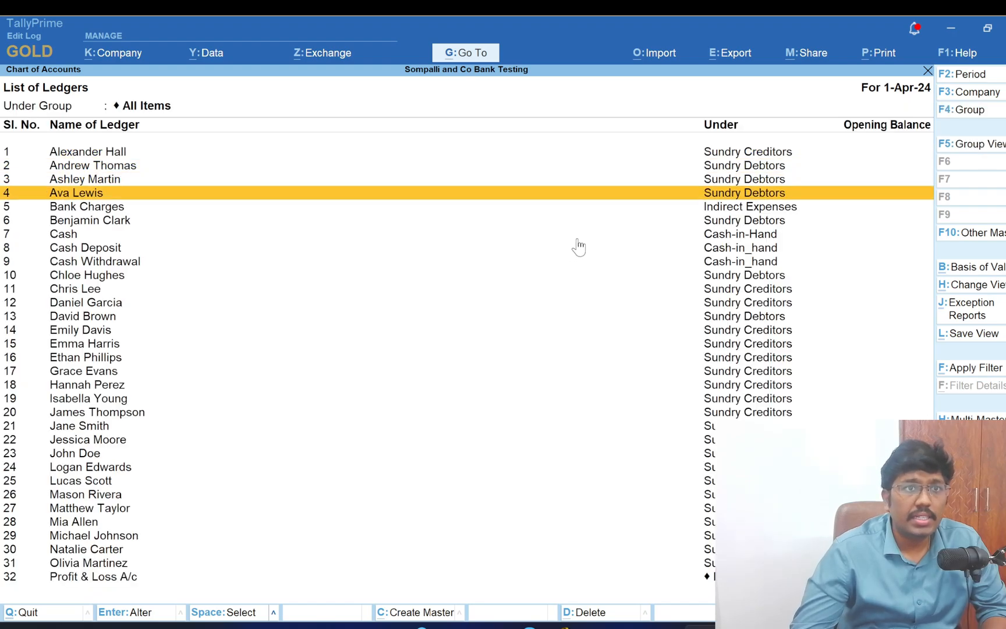
scroll(573, 322, down, 4)
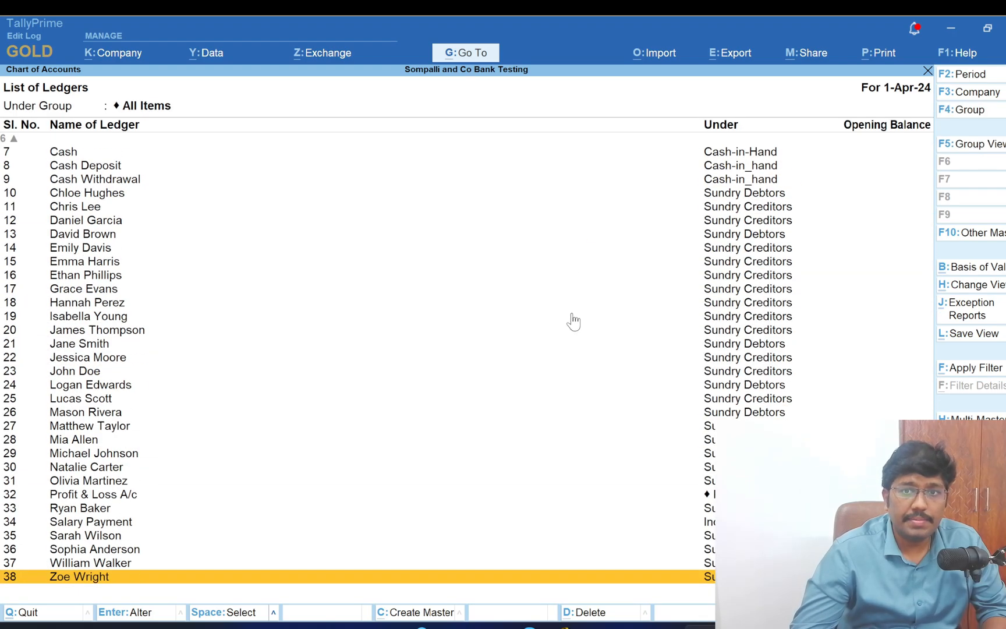
scroll(573, 322, up, 7)
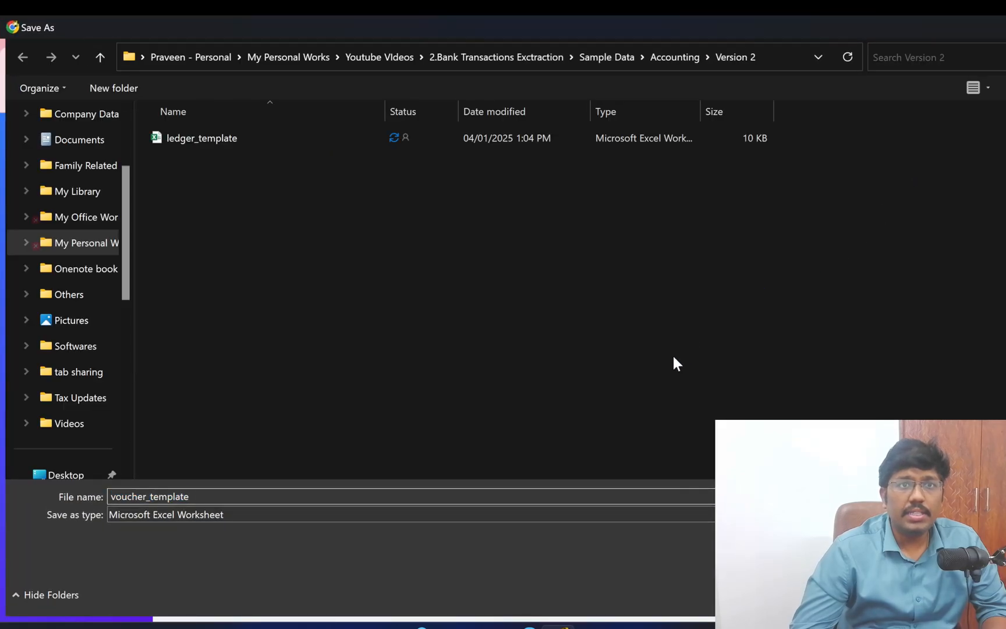
Save the transaction import Excel template from Chrome as voucher_template in the Version 2 folder
key(alt+d)
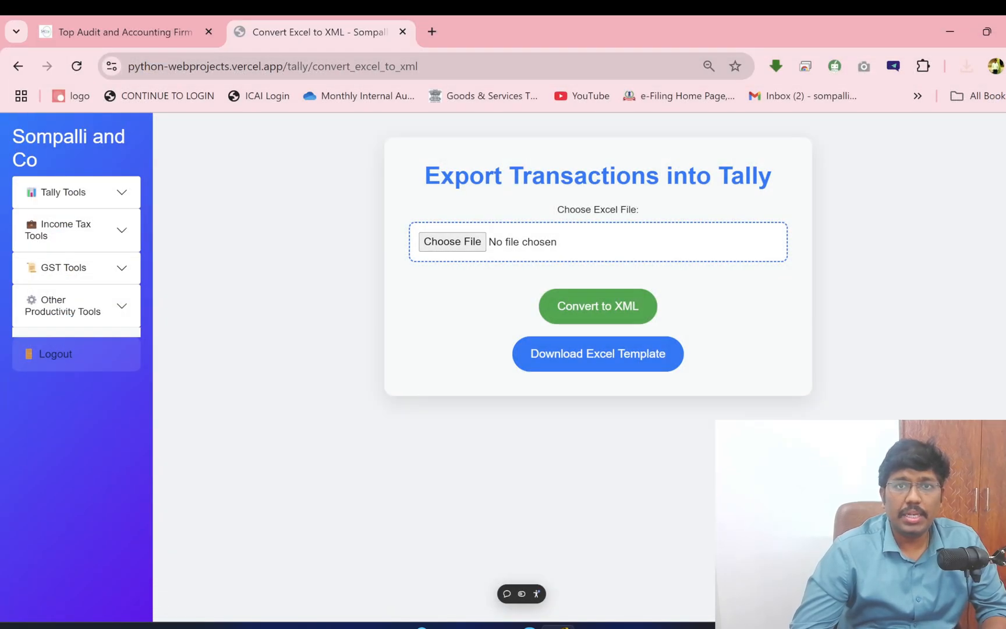
Switch to the Version 2 folder, open the voucher_template workbook in Excel and autofit its columns
key(alt+Tab)
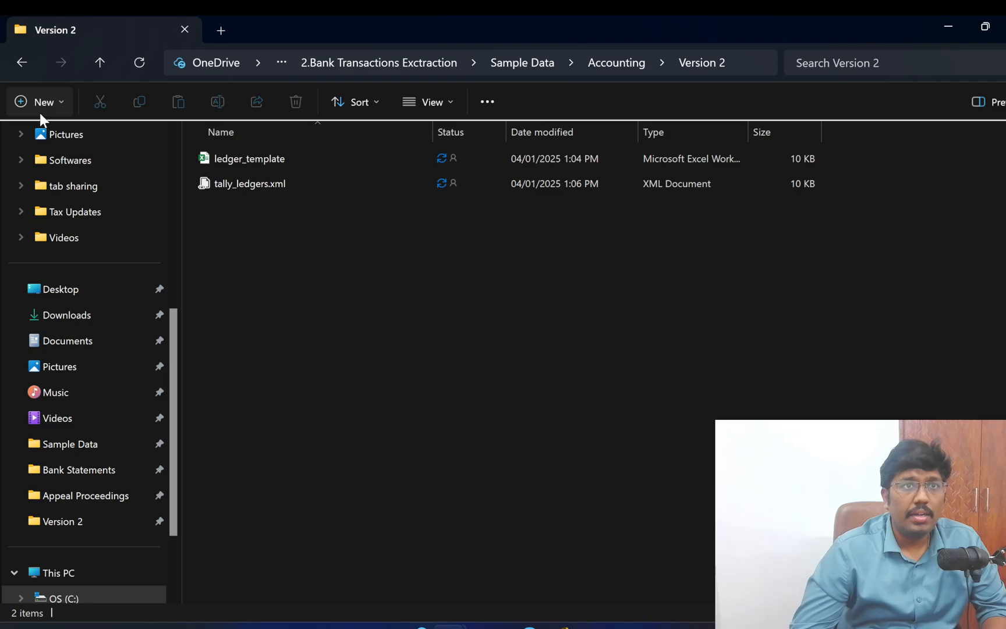
click(138, 62)
click(288, 205)
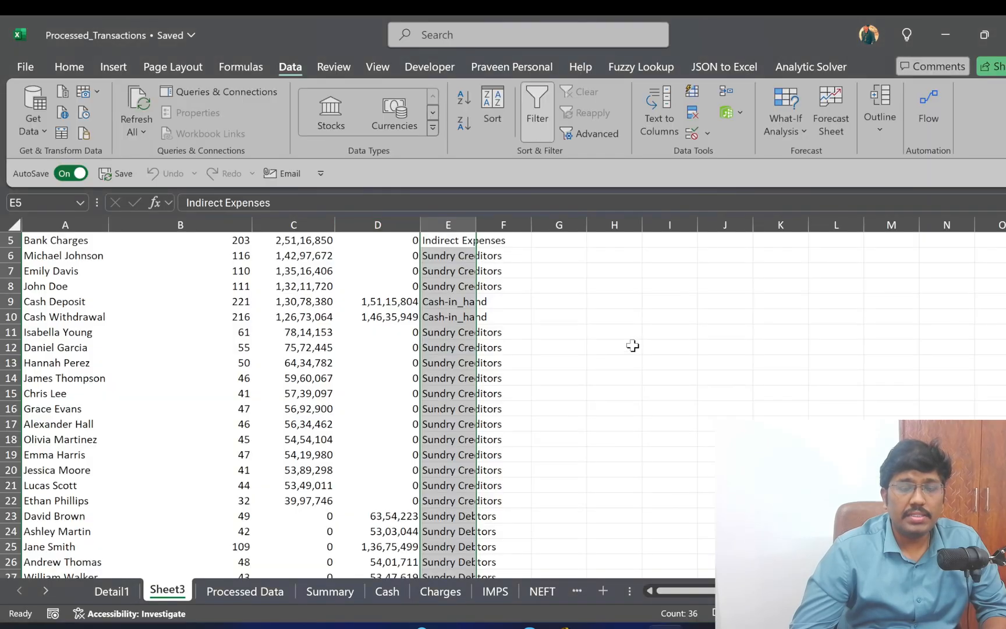
click(614, 271)
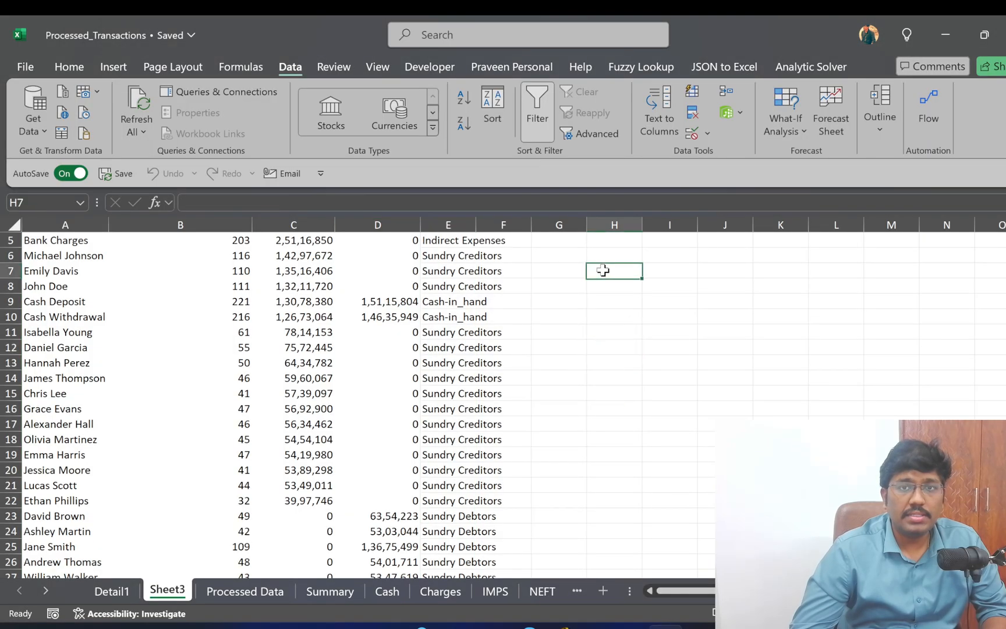
click(527, 287)
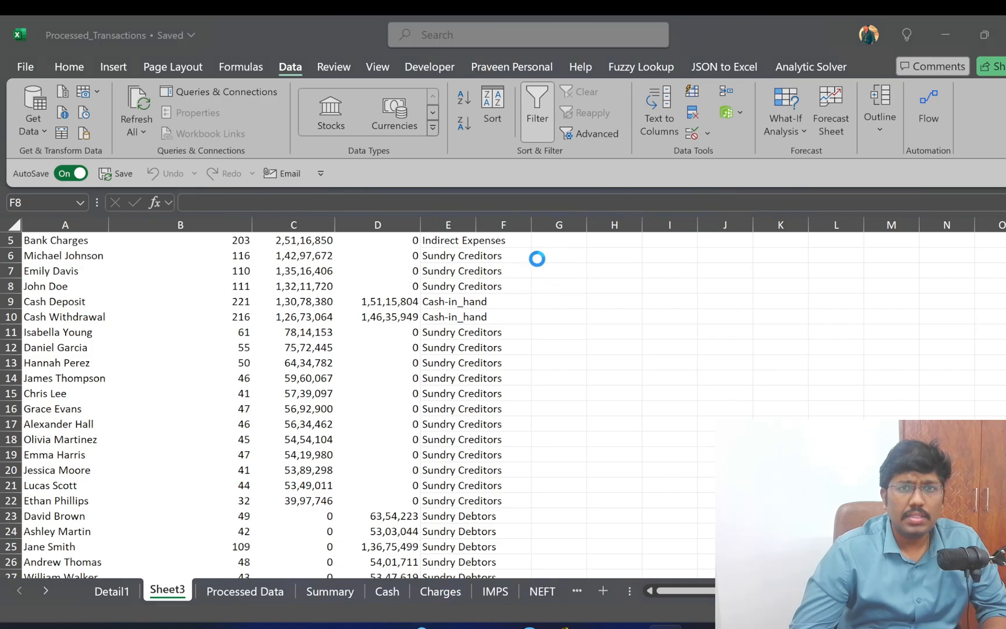
click(301, 269)
key(ctrl+a)
key(alt+h)
key(o)
key(i)
key(Down)
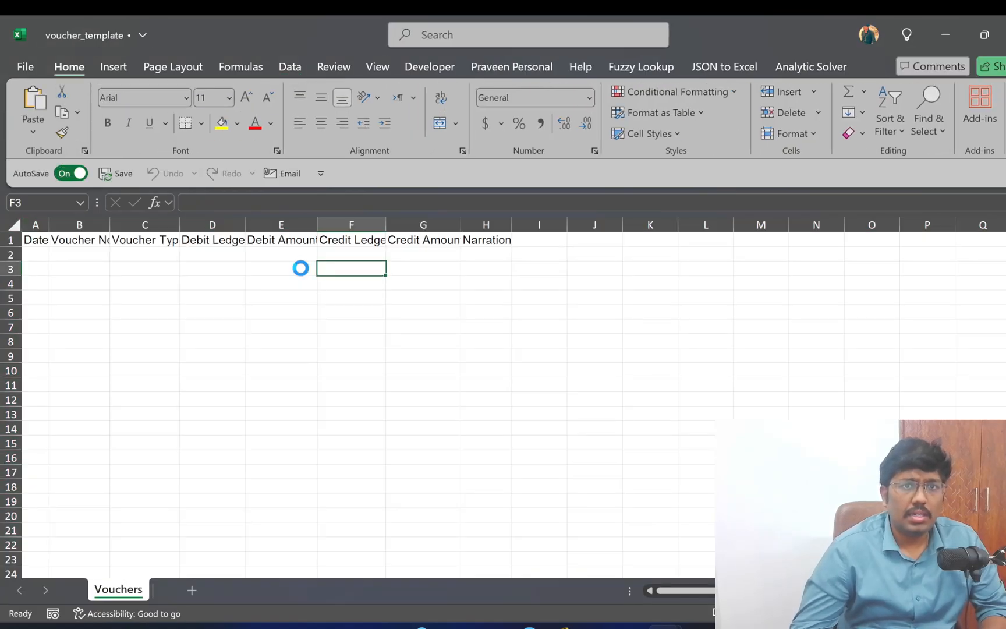
Copy all transaction dates from the Processed Data sheet into the Date column of voucher_template
key(alt+Tab)
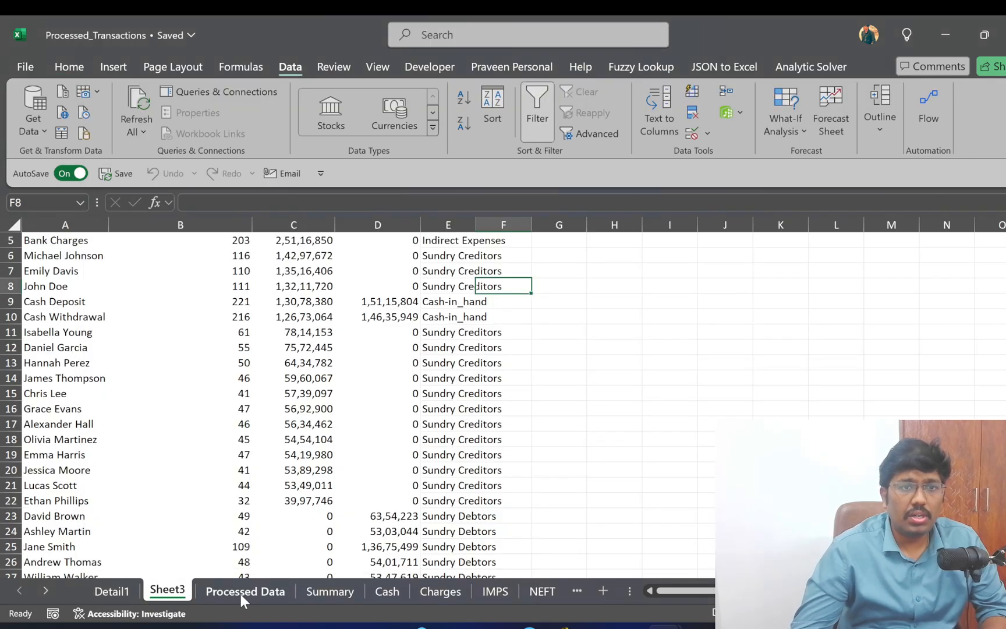
click(245, 598)
click(293, 347)
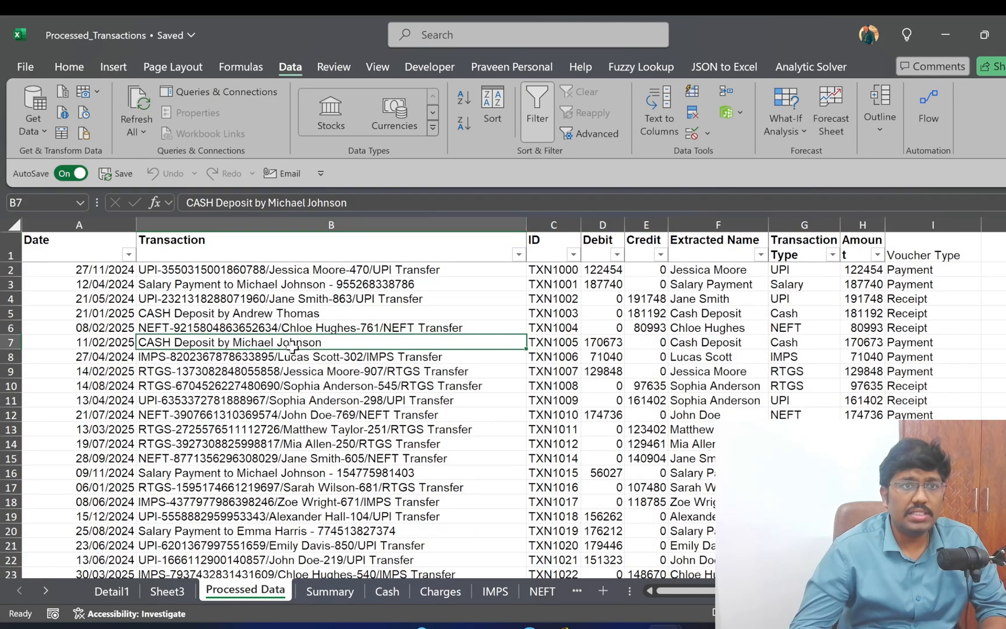
key(ctrl+Up)
key(Left)
key(Down)
key(ctrl+shift+Down)
key(ctrl+c)
key(alt+Tab)
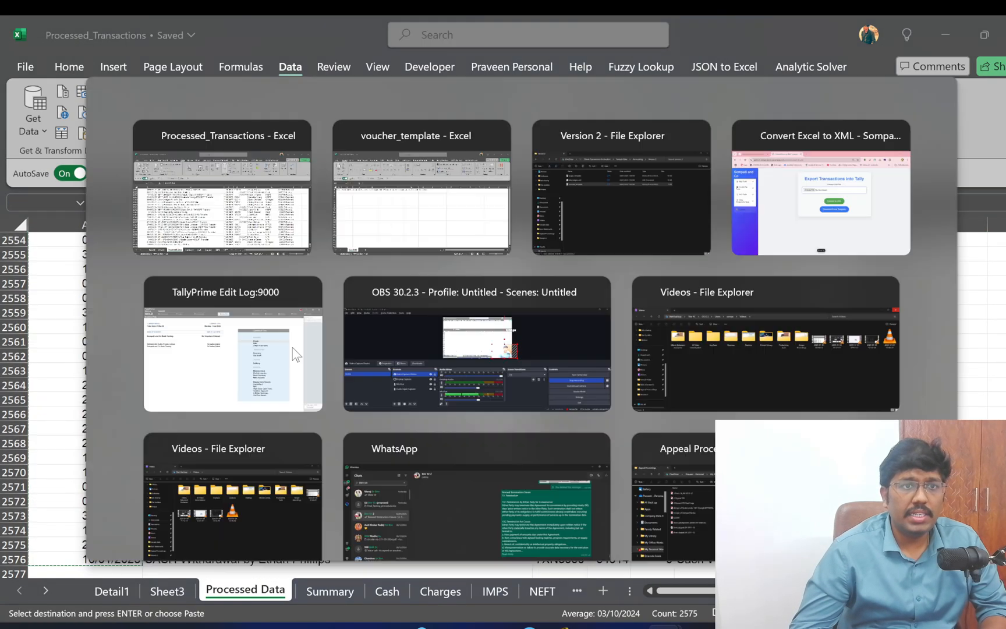
key(ctrl+v)
Autofit all column widths on the Vouchers sheet
key(ctrl+a)
key(ctrl+a)
key(alt+h)
key(o)
key(i)
key(ctrl+Up)
key(ctrl+Right)
key(Left)
key(Left)
key(Left)
key(Left)
key(Left)
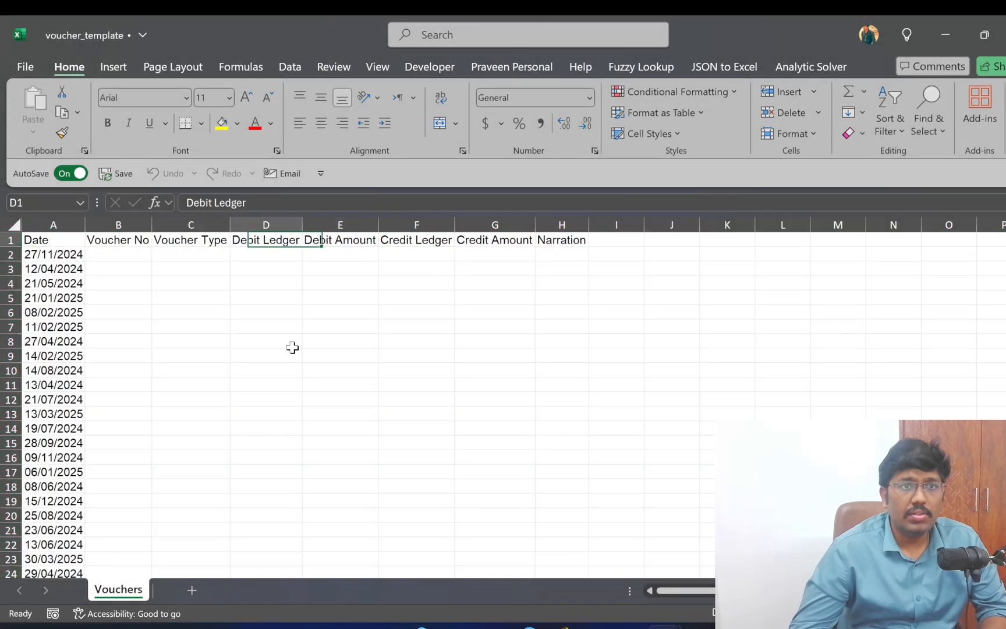
Clear the pasted dates from the Date column of voucher_template
key(alt+Tab)
key(Right)
key(Right)
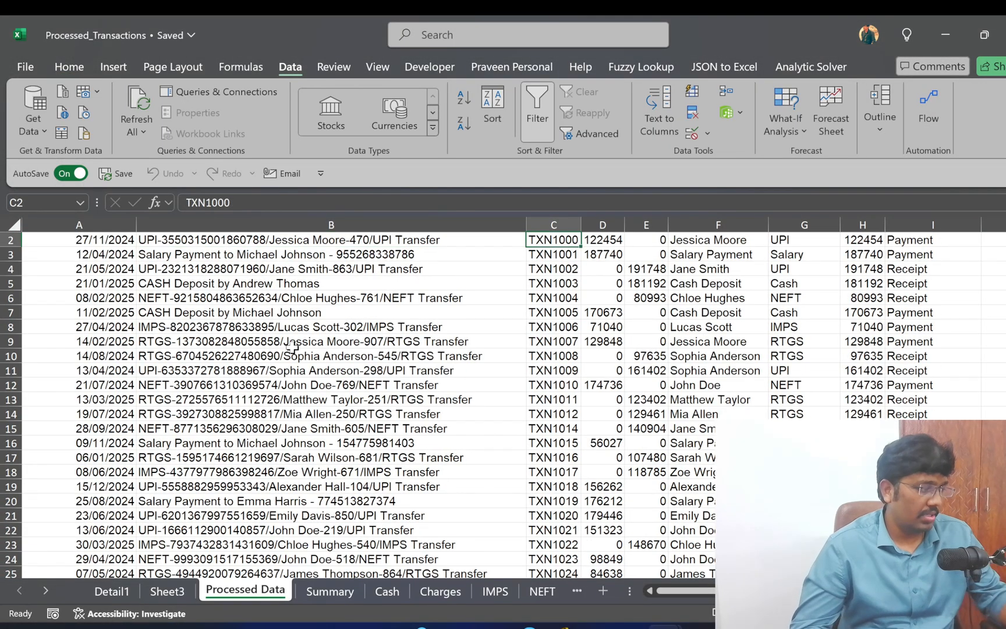
key(ctrl+Up)
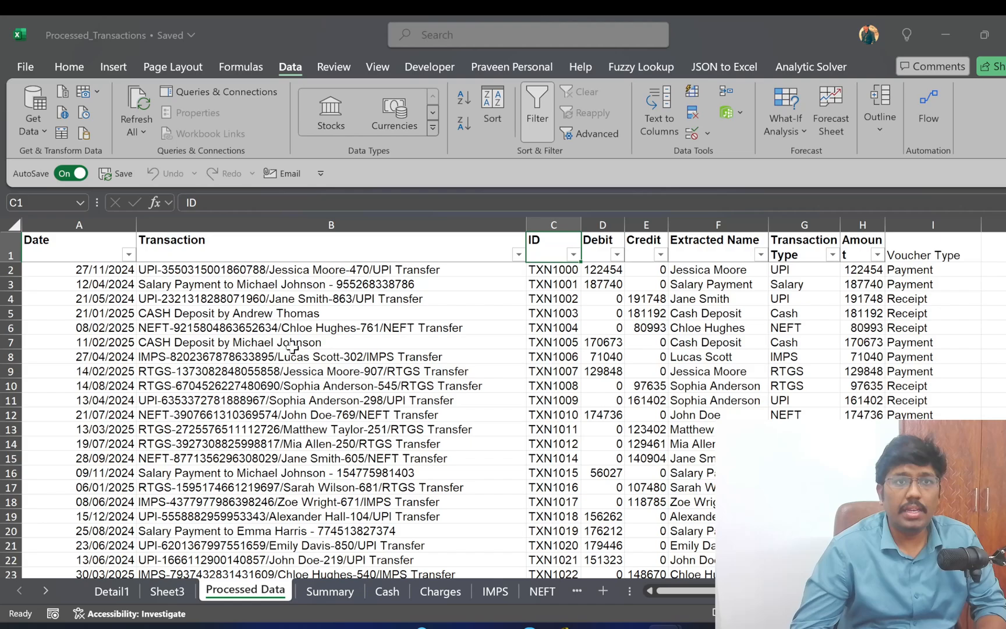
key(alt+Tab)
key(Left)
key(Left)
key(Down)
key(ctrl+shift+Down)
key(Delete)
key(ctrl+Up)
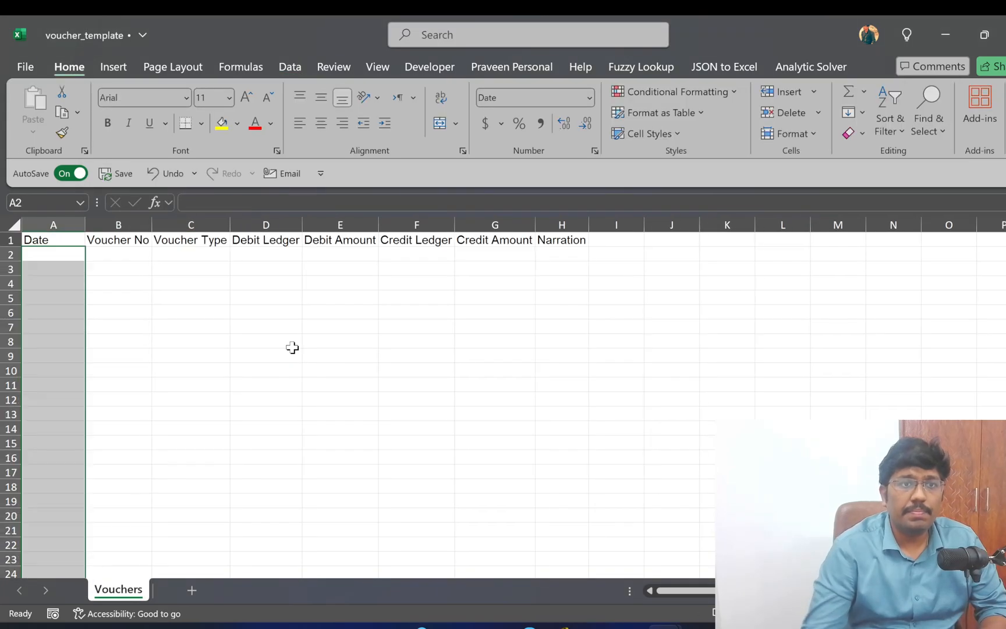
Reapply the filter on the Processed Data sheet so that it includes the Voucher Type column
key(alt+Tab)
key(ctrl+Right)
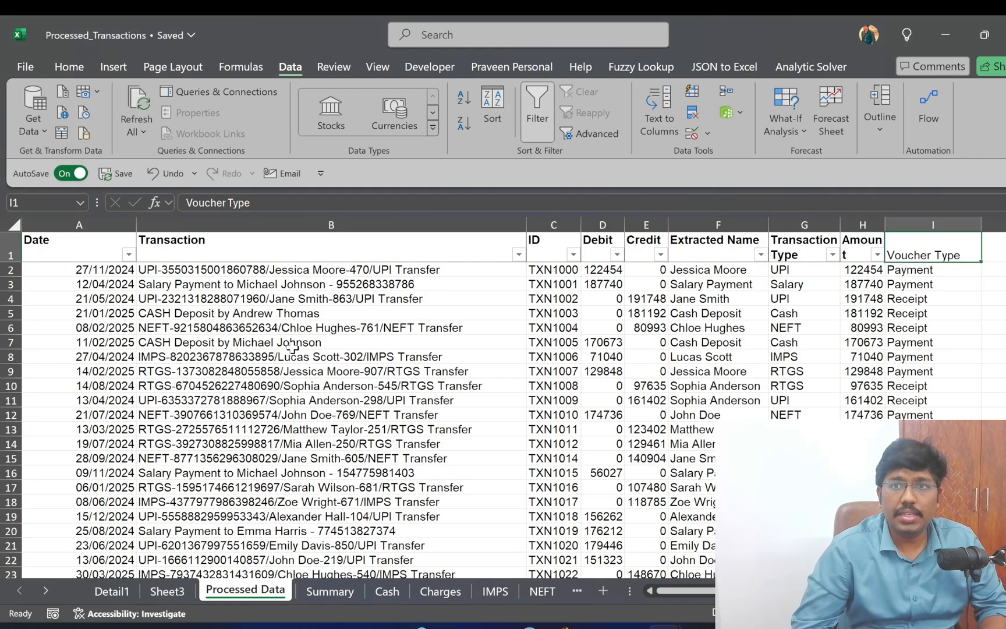
key(ctrl+Left)
key(ctrl+shift+Right)
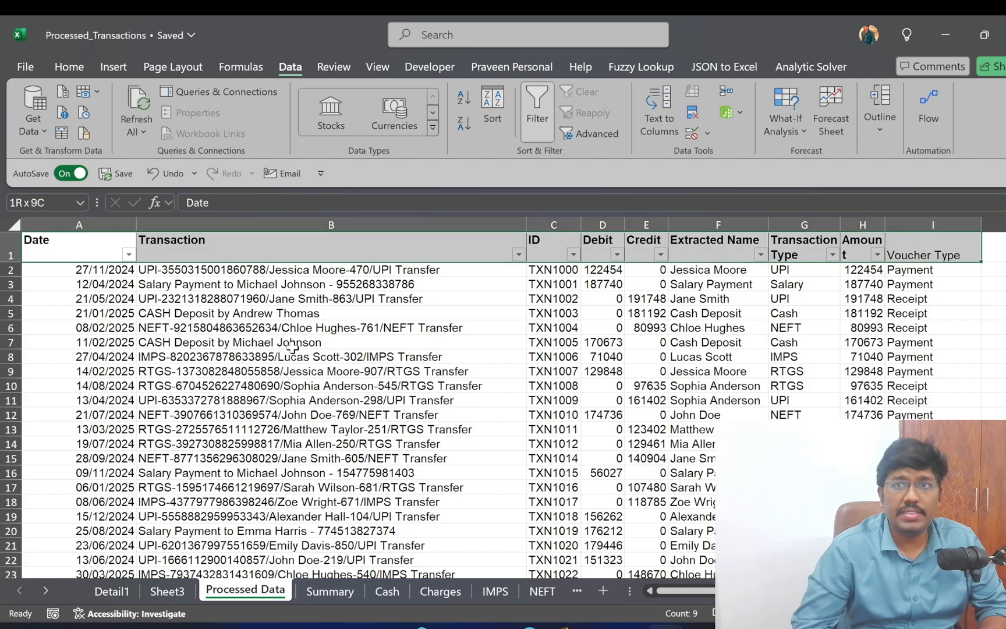
key(ctrl+shift+Down)
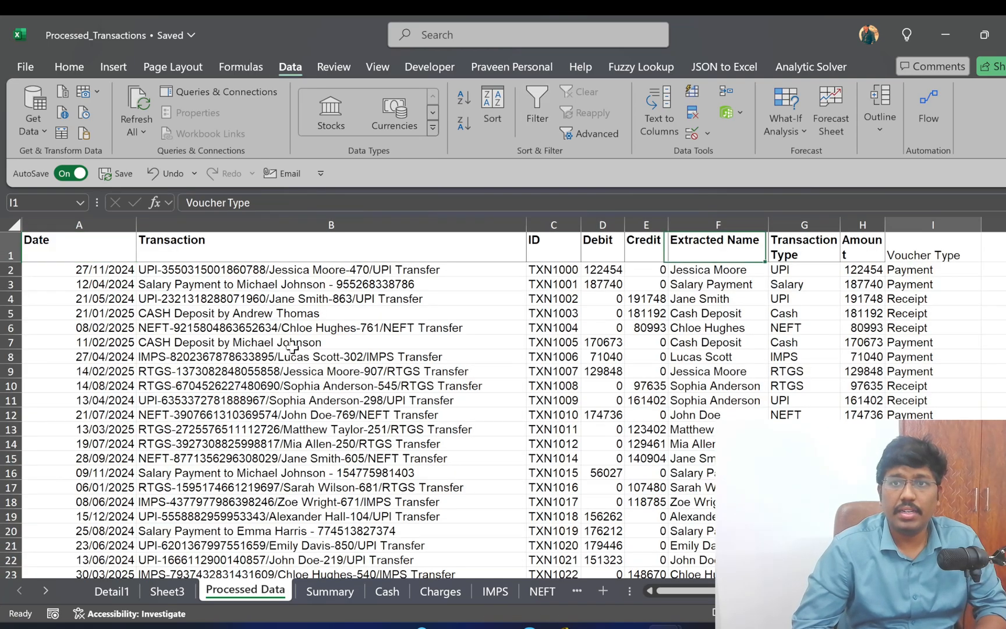
key(ctrl+Left)
key(ctrl+shift+Right)
key(ctrl+shift+Down)
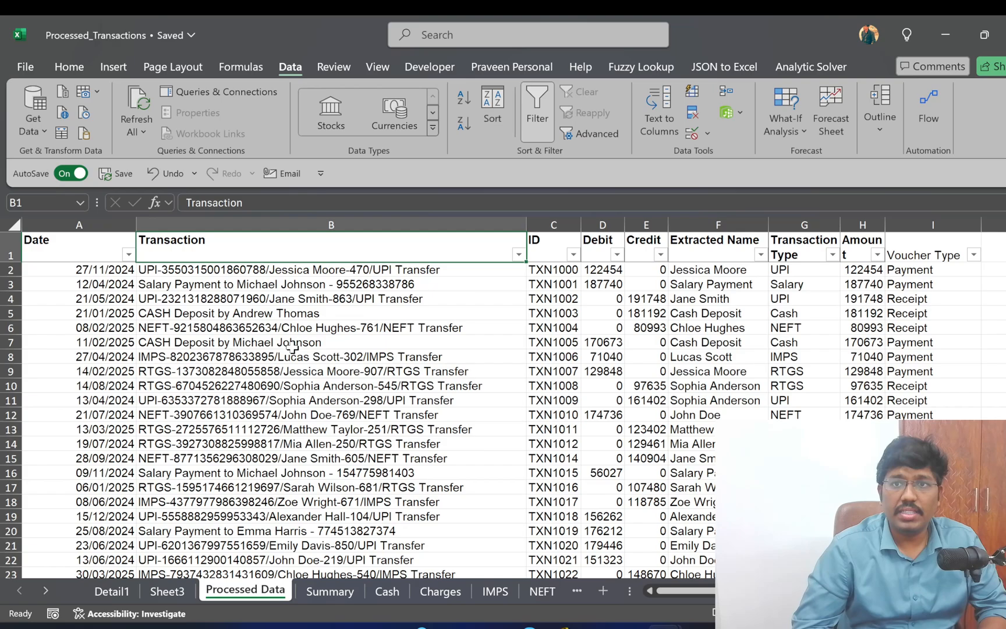
Filter the Voucher Type column of Processed Data to Payment only
key(ctrl+Right)
key(alt+Down)
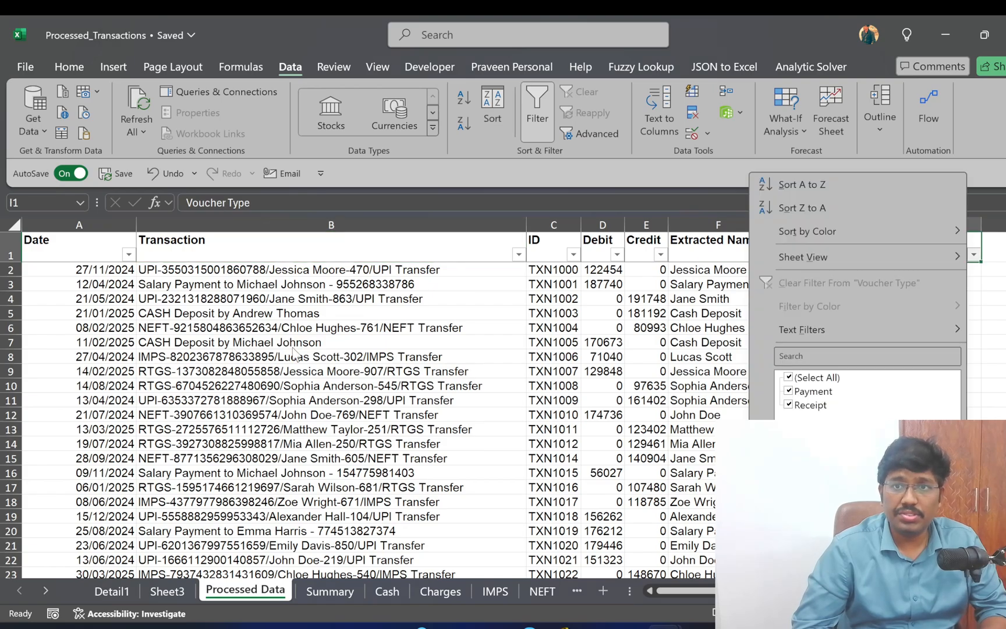
key(Down)
key(Down)
key(Down)
key(Down)
key(Down)
key(Down)
key(Down)
key(Return)
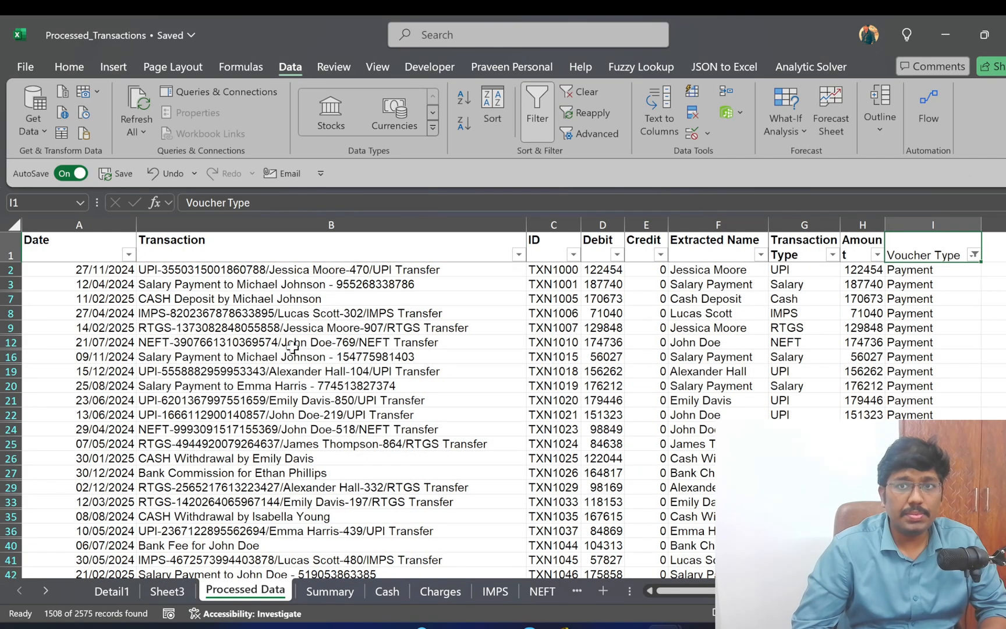
Copy the dates of the filtered payment transactions into the Date column of voucher_template
key(ctrl+Left)
key(ctrl+shift+Down)
key(ctrl+c)
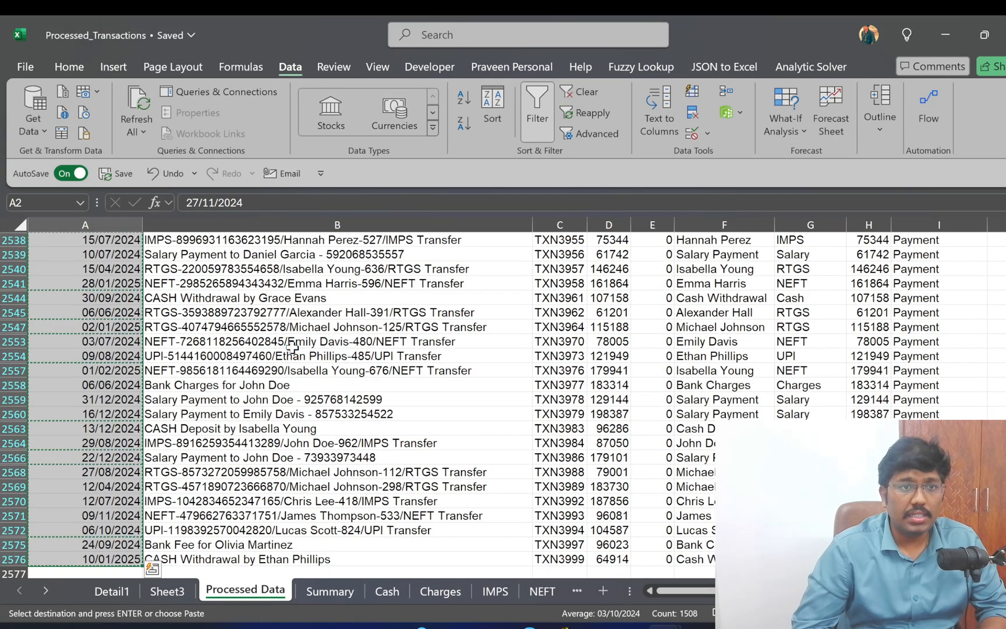
key(alt+Tab)
key(Down)
key(ctrl+v)
Copy the IDs of the filtered payment transactions into the Voucher No column of voucher_template
key(alt+Tab)
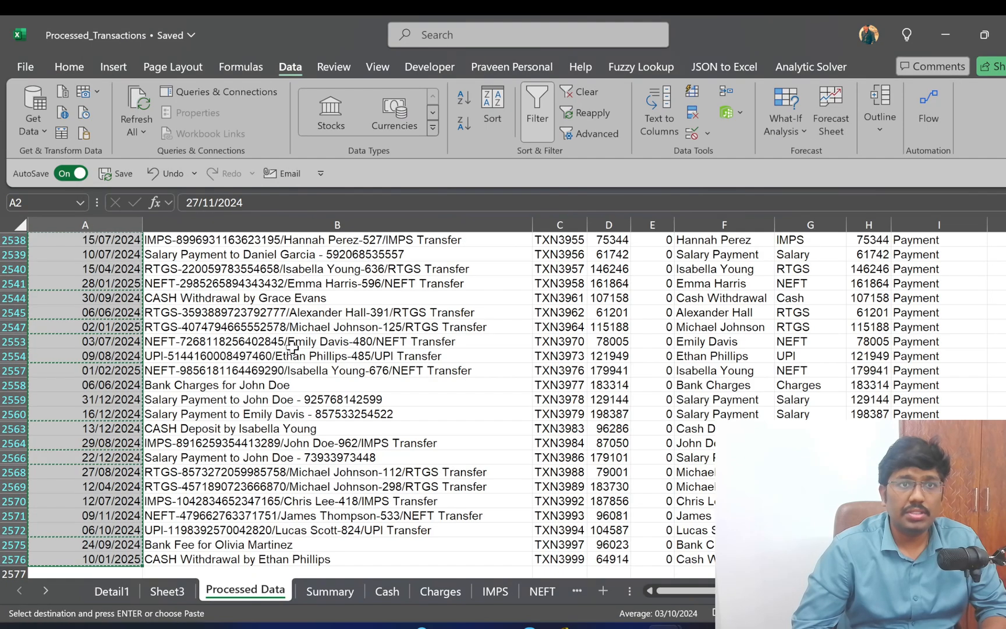
key(Up)
key(Right)
key(Right)
key(Right)
key(Down)
key(Left)
key(ctrl+shift+Down)
key(ctrl+c)
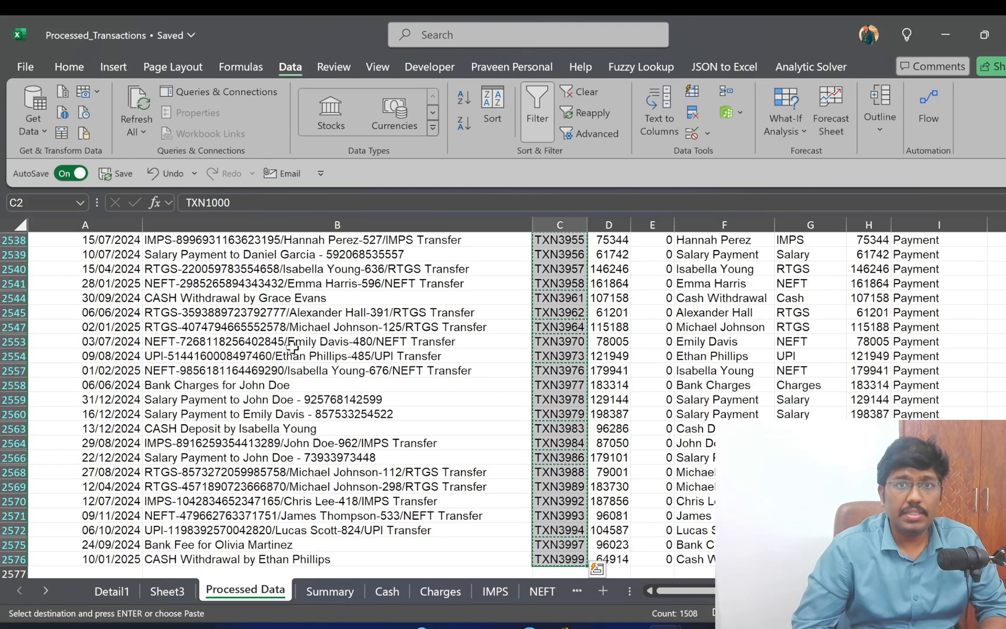
key(alt+Tab)
key(Right)
key(ctrl+v)
key(Right)
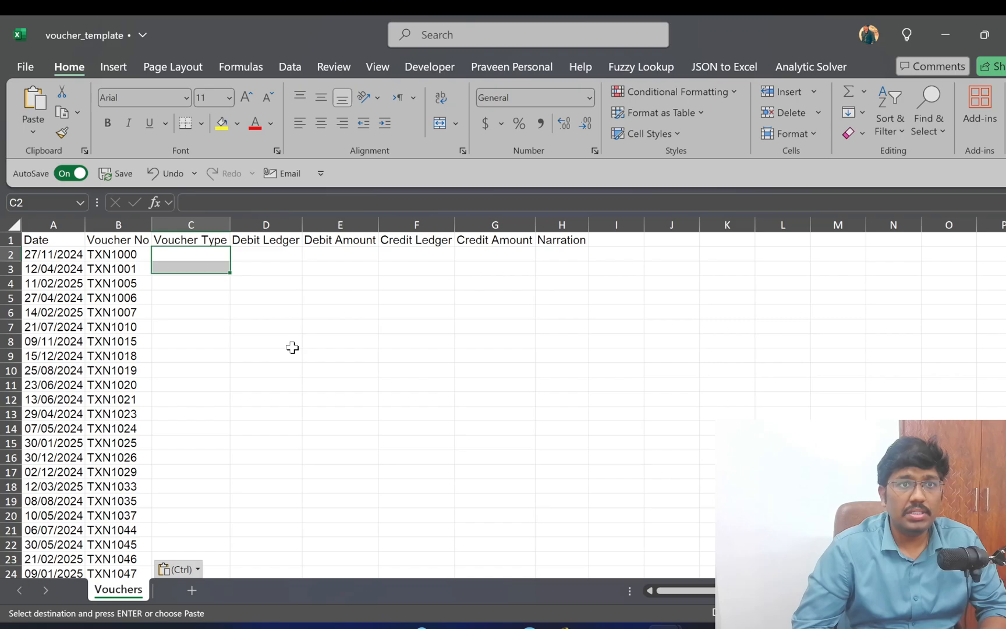
Copy the Payment entry from Processed Data and fill the template's Voucher Type column with it for every voucher row
key(alt+Tab)
key(Up)
key(Right)
key(Right)
key(Right)
key(Right)
key(Right)
key(Right)
key(Down)
key(alt+Tab)
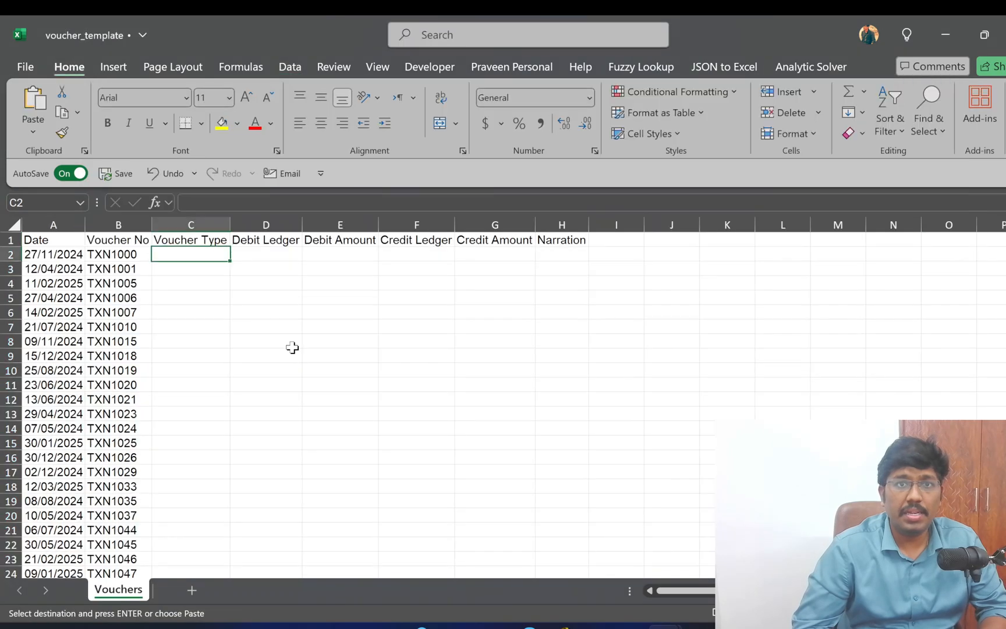
key(Left)
key(ctrl+Down)
key(Right)
key(ctrl+shift+Up)
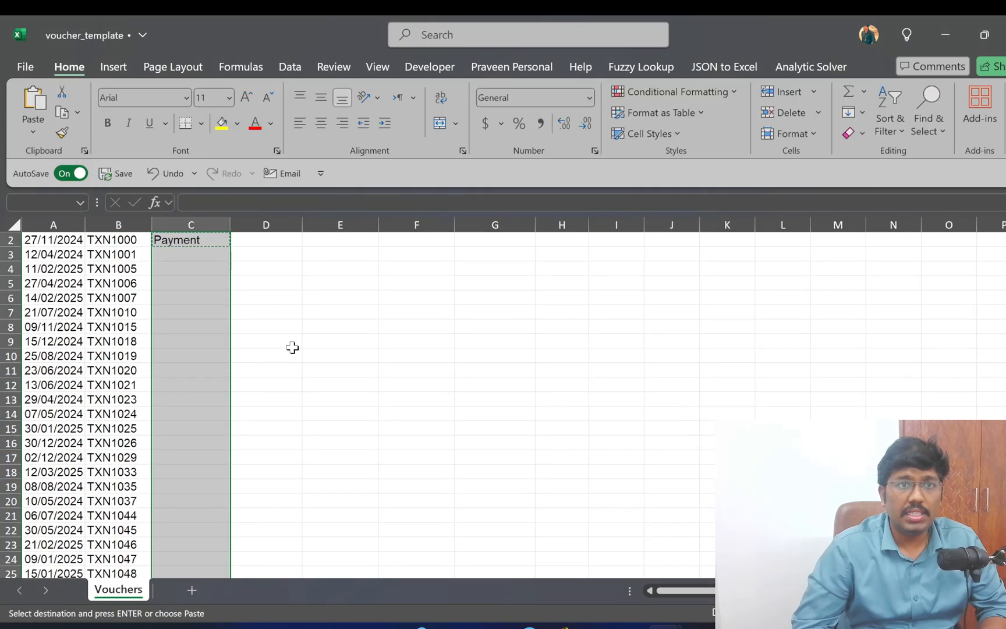
key(Return)
Copy the filtered Extracted Name entries from Processed Data into the Debit Ledger column of voucher_template
key(ctrl+Up)
key(Right)
key(Down)
key(alt+Tab)
key(Up)
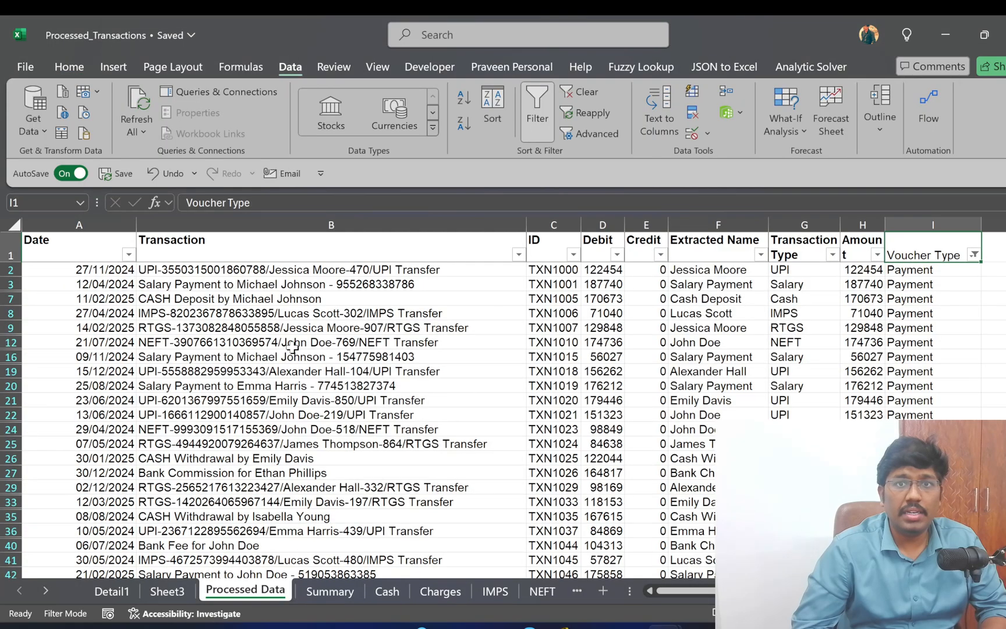
key(Left)
key(Up)
key(Right)
key(Right)
key(Left)
key(Left)
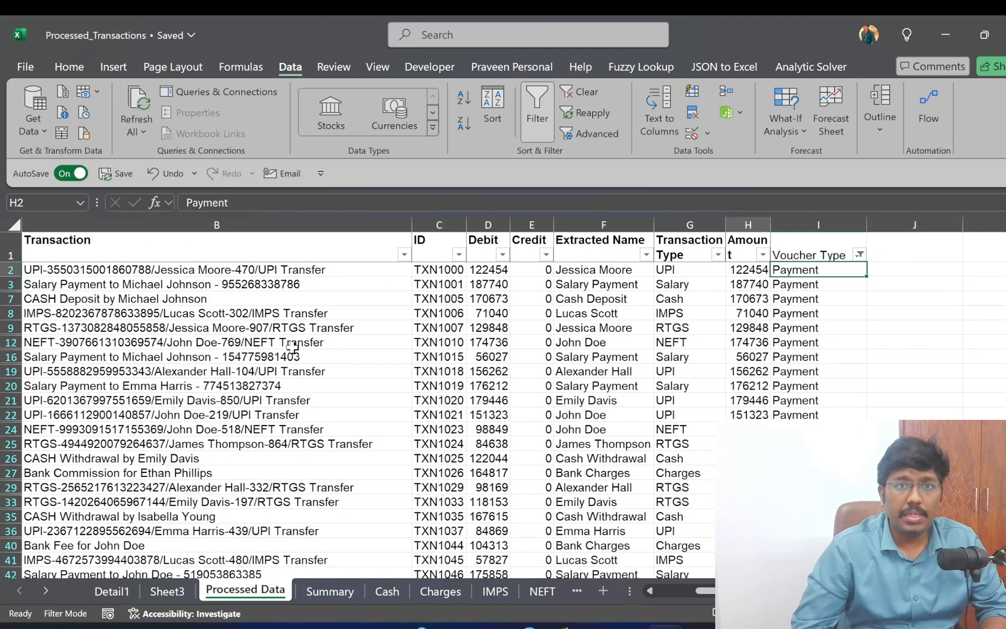
key(ctrl+Left)
key(Right)
key(Right)
key(Right)
key(Right)
key(Right)
key(ctrl+shift+Down)
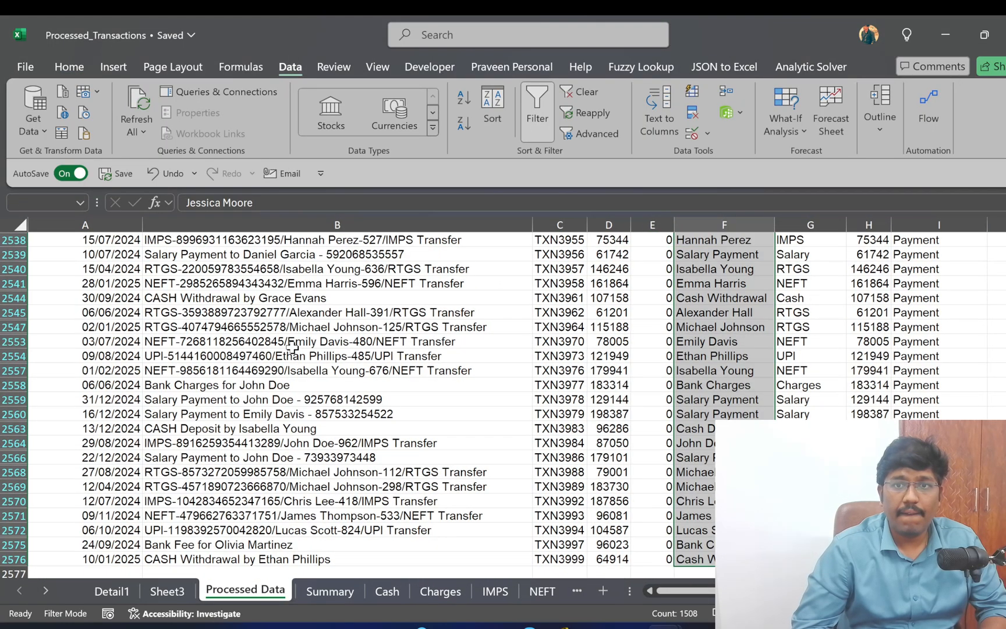
key(ctrl+c)
key(alt+Tab)
key(ctrl+v)
Enter HDFC Bank as the Credit Ledger and fill it down for every voucher row
key(Right)
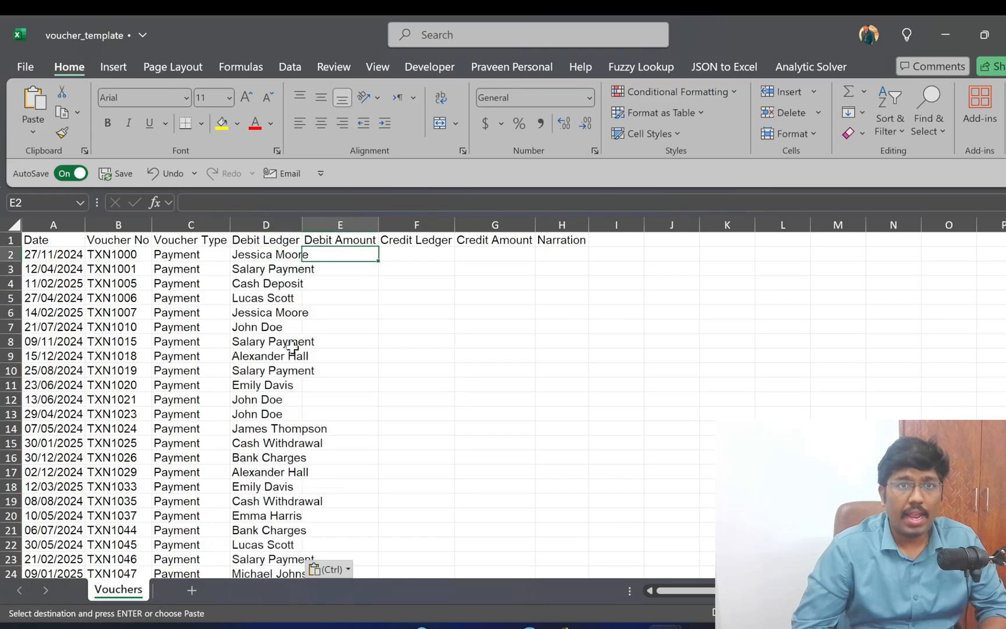
key(Right)
text(HDFC)
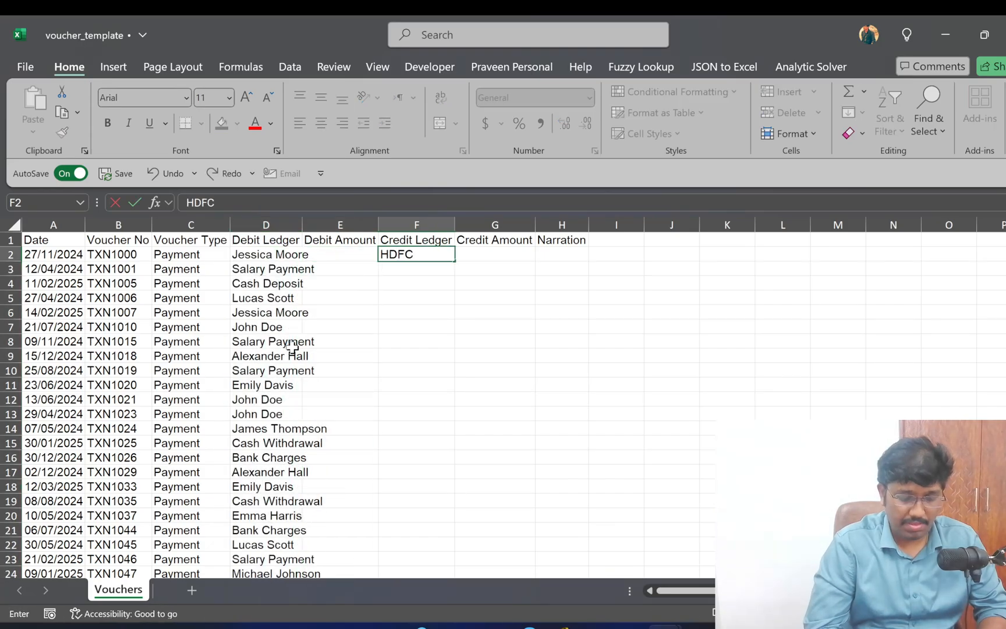
text( Bank)
key(Return)
key(Up)
key(ctrl+c)
key(Left)
key(Left)
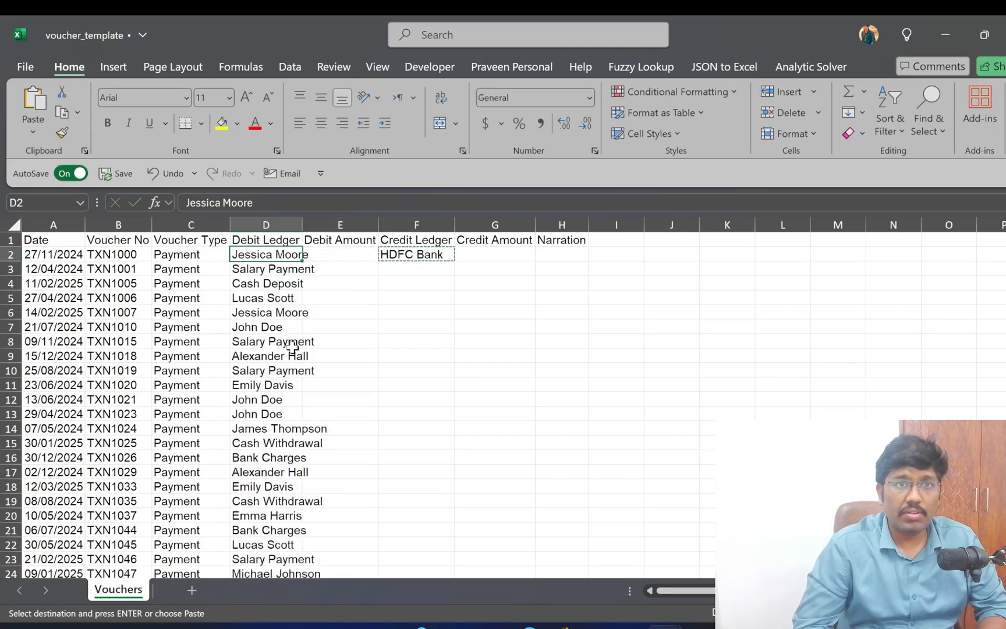
key(ctrl+Down)
key(Right)
key(Right)
key(ctrl+shift+Up)
key(Return)
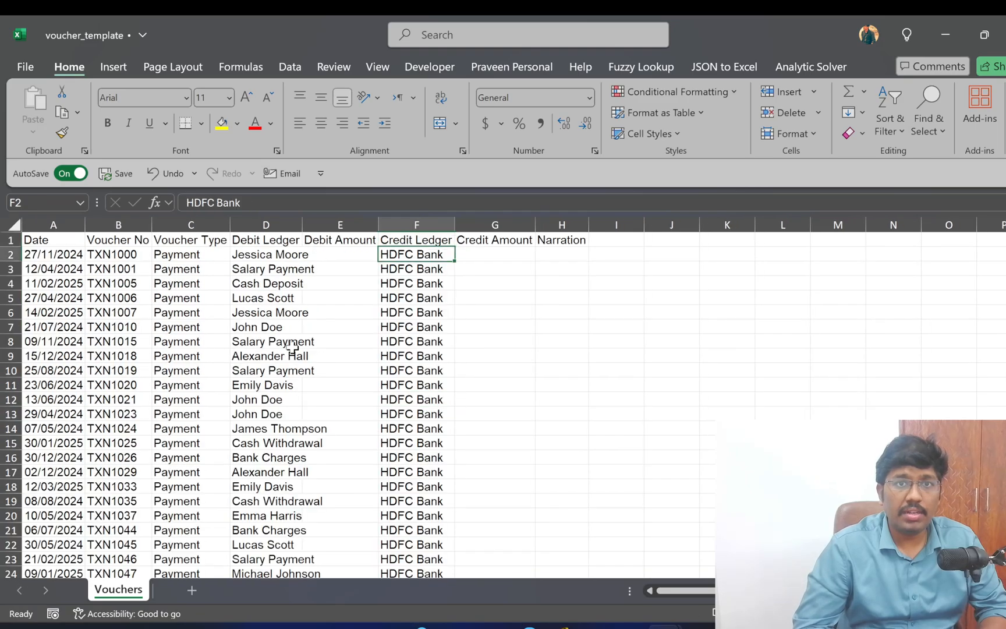
Switch to TallyPrime and open the creation form for a new ledger in Sompalli and Co Bank Testing
key(alt+Tab)
key(alt+Tab)
key(alt+Tab)
key(alt+Tab)
key(Down)
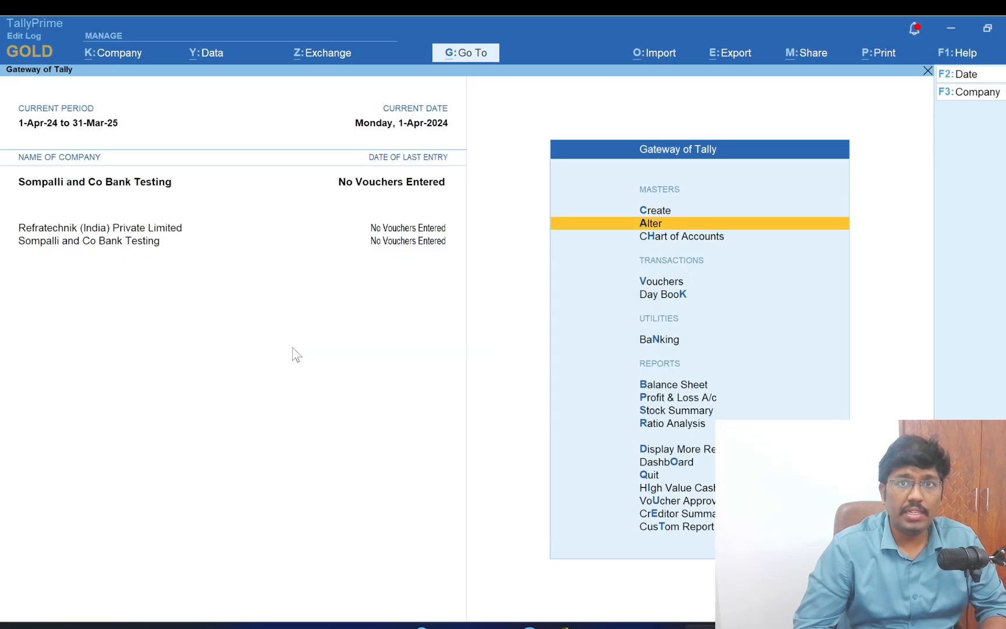
key(Up)
key(Return)
text(H)
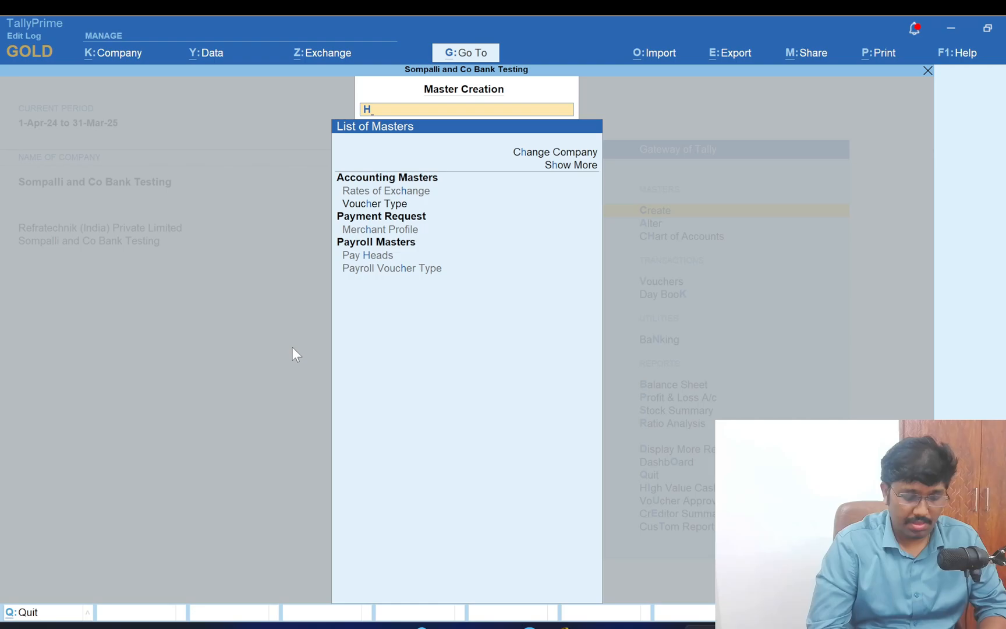
text(a)
key(BackSpace)
key(BackSpace)
key(Down)
key(Return)
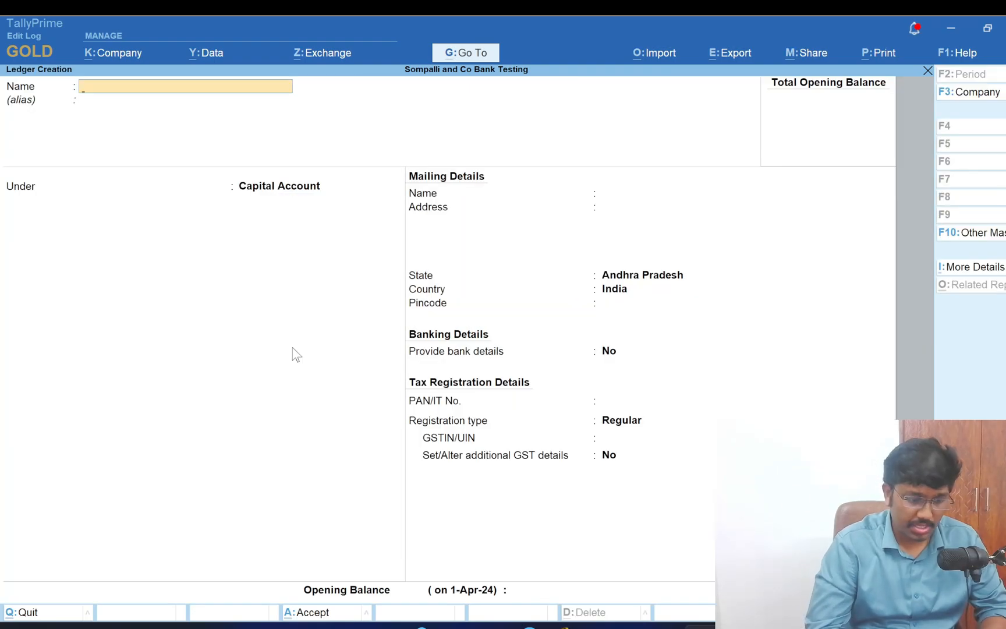
Create the ledger HDFC Bank under the Bank Accounts group, save it and leave the ledger form
text(HDFC Bank)
key(Return)
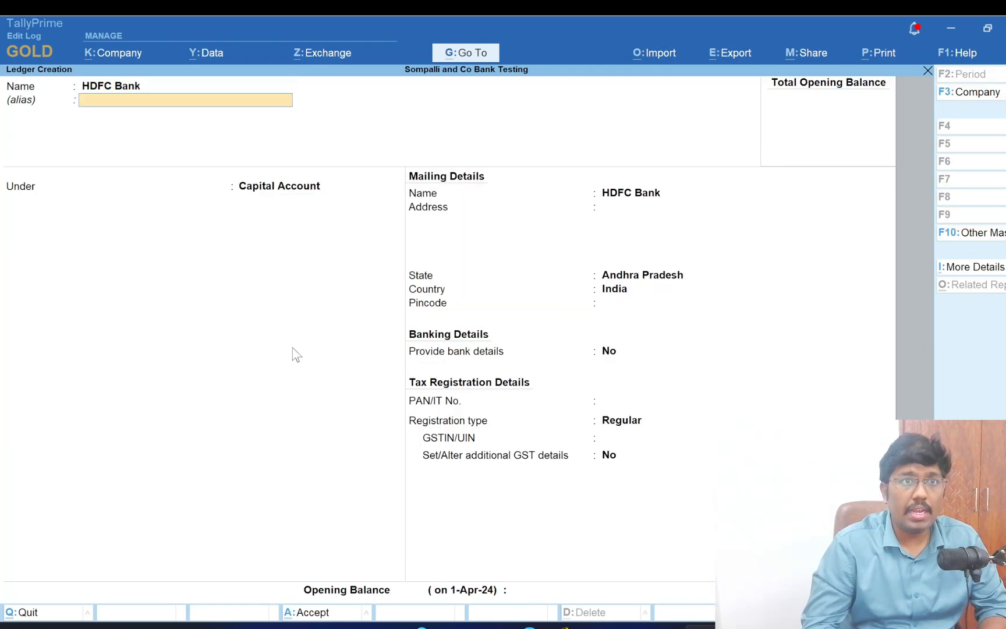
key(Return)
text(BA)
key(Return)
key(ctrl+a)
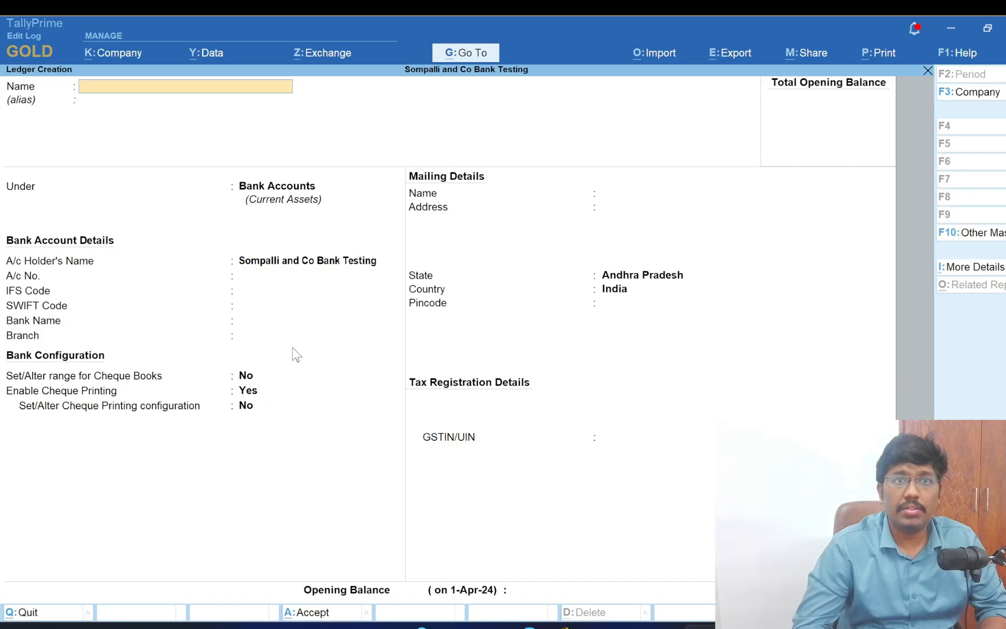
key(Escape)
Copy the filtered Debit amounts from Processed Data into both the Debit Amount and Credit Amount columns of voucher_template
key(alt+Tab)
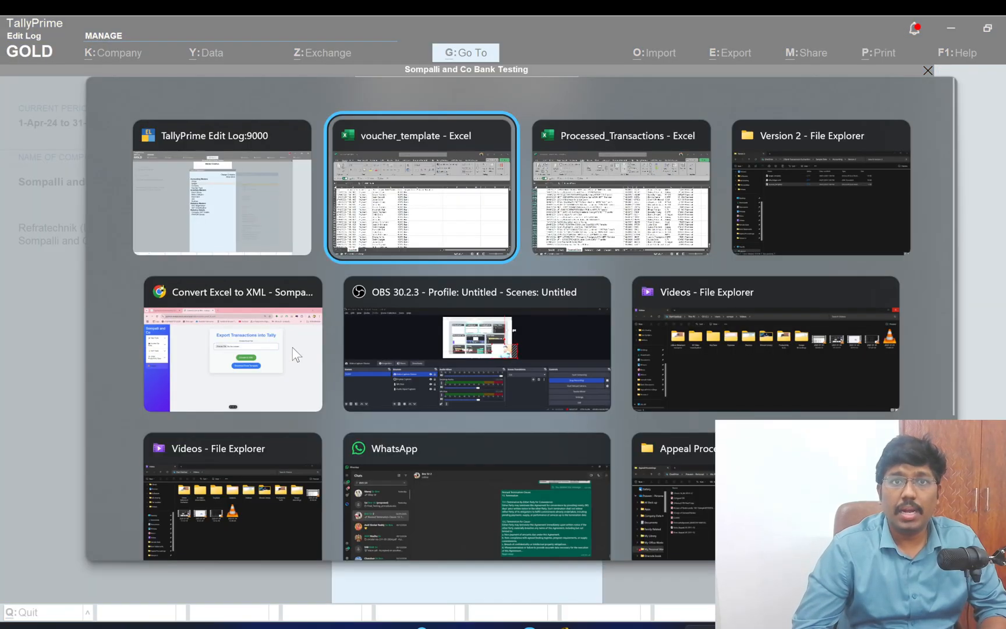
key(alt+Tab)
key(Tab)
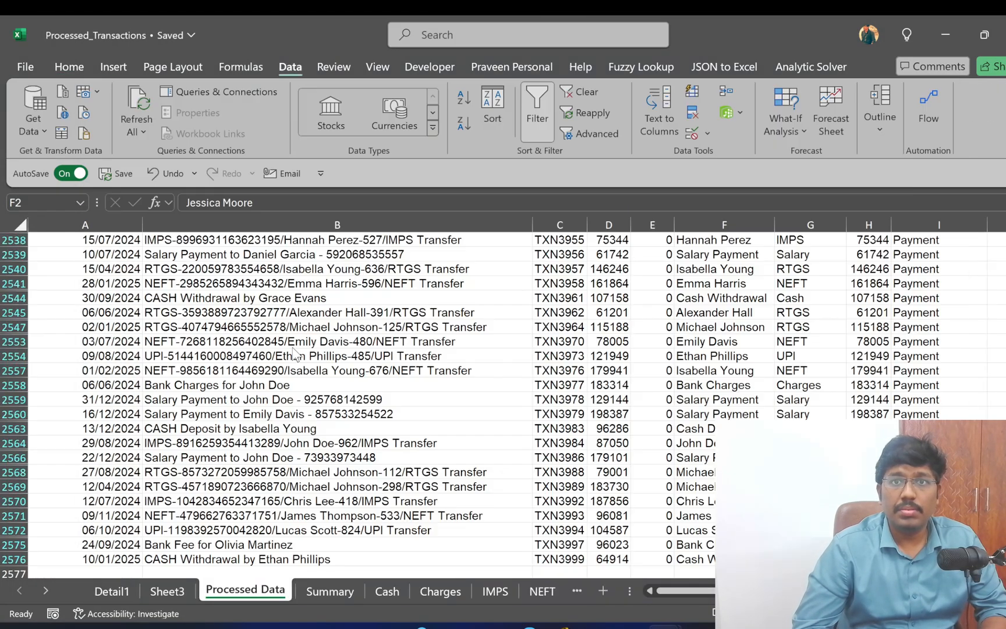
key(ctrl+shift+Down)
key(ctrl+c)
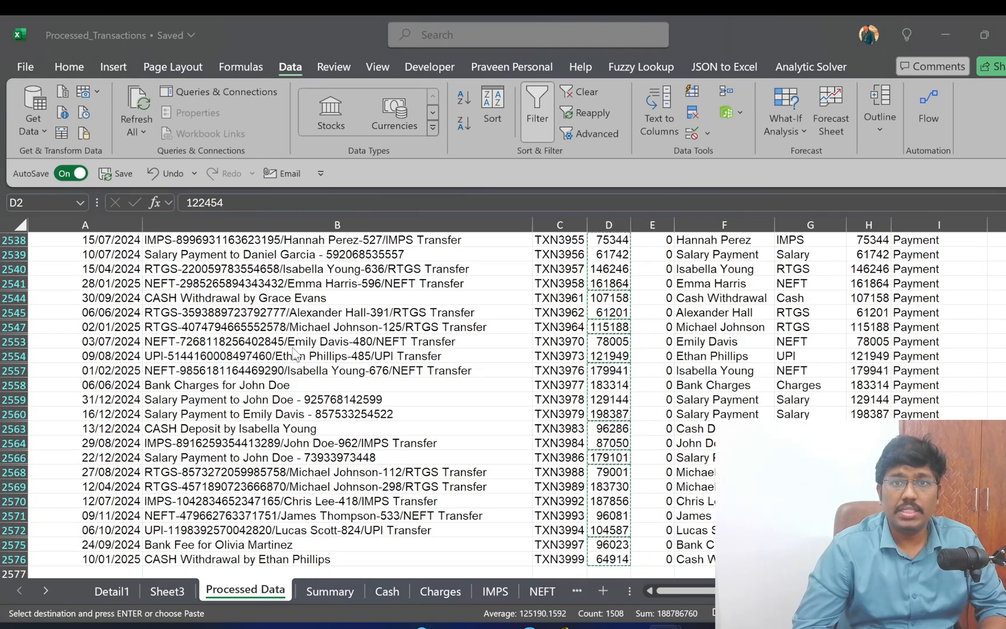
key(alt+Tab)
key(ctrl+v)
key(Right)
key(Right)
key(ctrl+v)
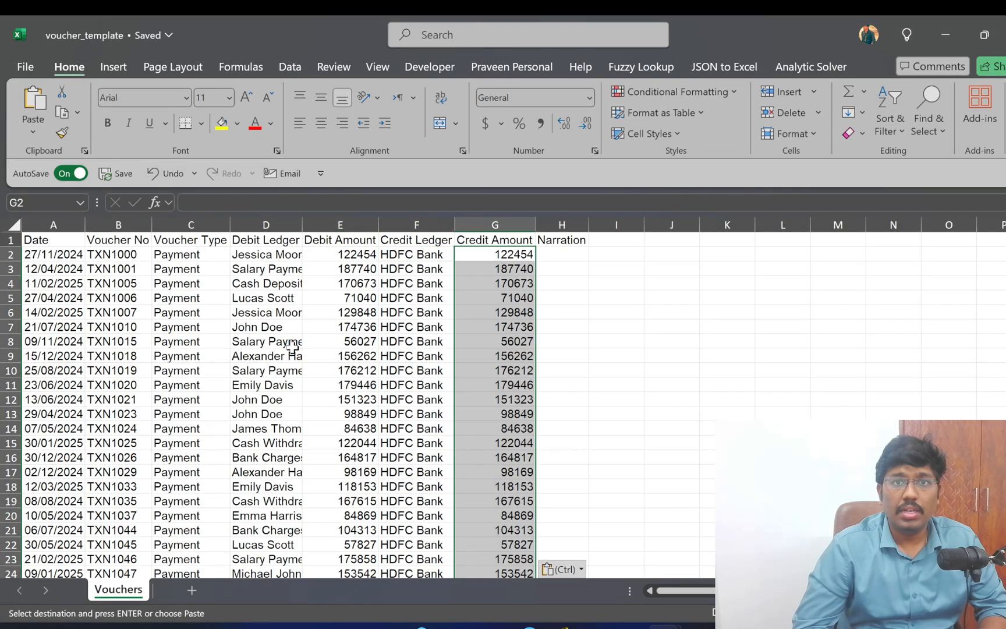
Copy the filtered Transaction descriptions from Processed Data into the Narration column of voucher_template
key(Right)
key(alt+Tab)
key(Down)
key(Right)
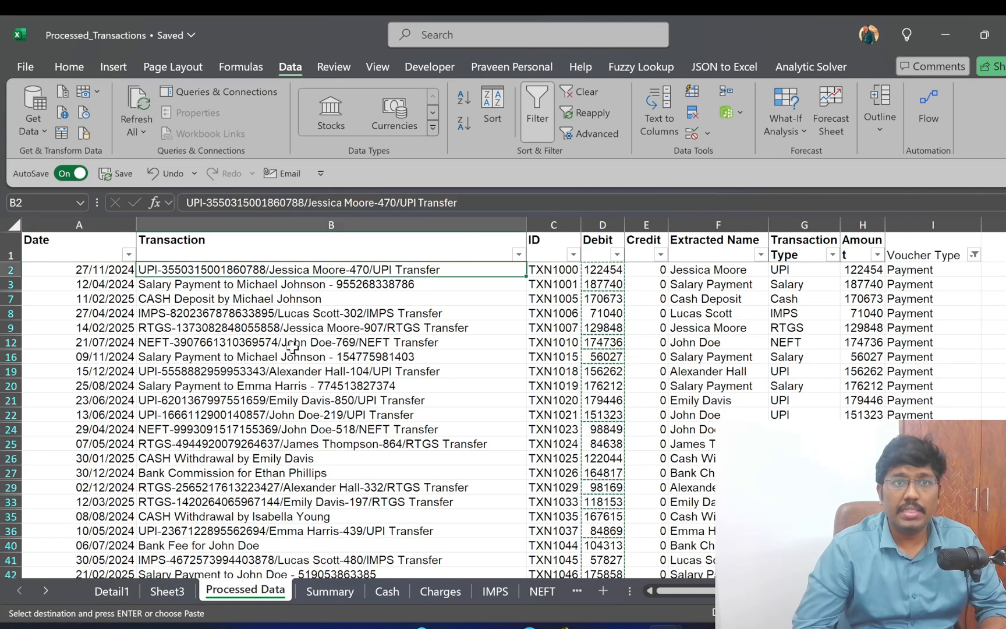
key(ctrl+shift+Down)
key(ctrl+c)
key(alt+Tab)
key(ctrl+v)
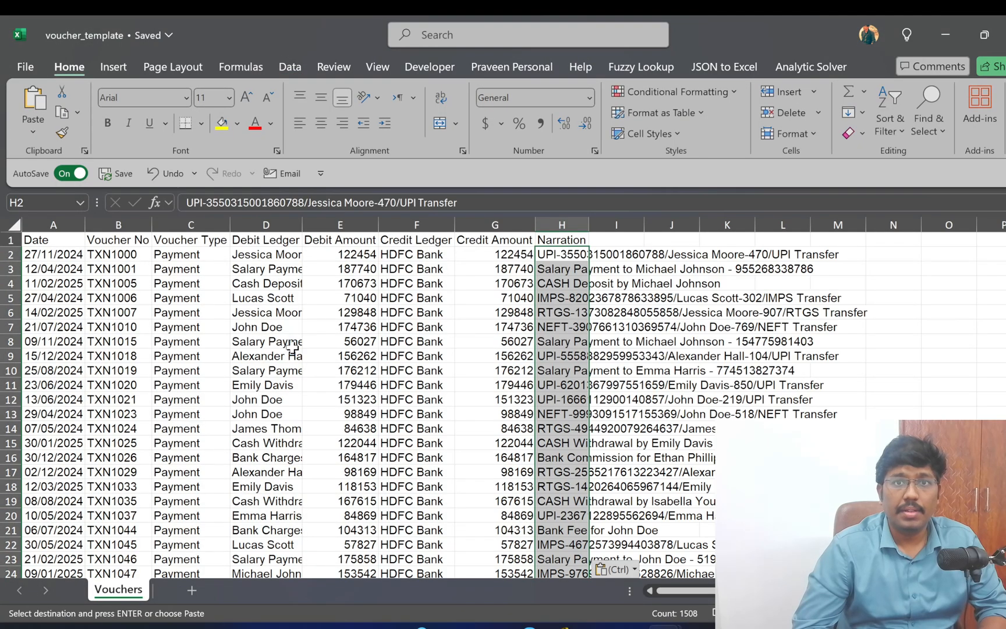
AutoFit all column widths in voucher_template and go to the last filled row of the Date column
key(ctrl+a)
key(ctrl+a)
key(alt+h)
key(o)
key(i)
key(Up)
key(Left)
key(Left)
key(Left)
key(Left)
key(Left)
key(Left)
key(Left)
key(ctrl+Down)
Change the Voucher Type filter in Processed Data to show only Receipt instead of Payment
key(alt+Tab)
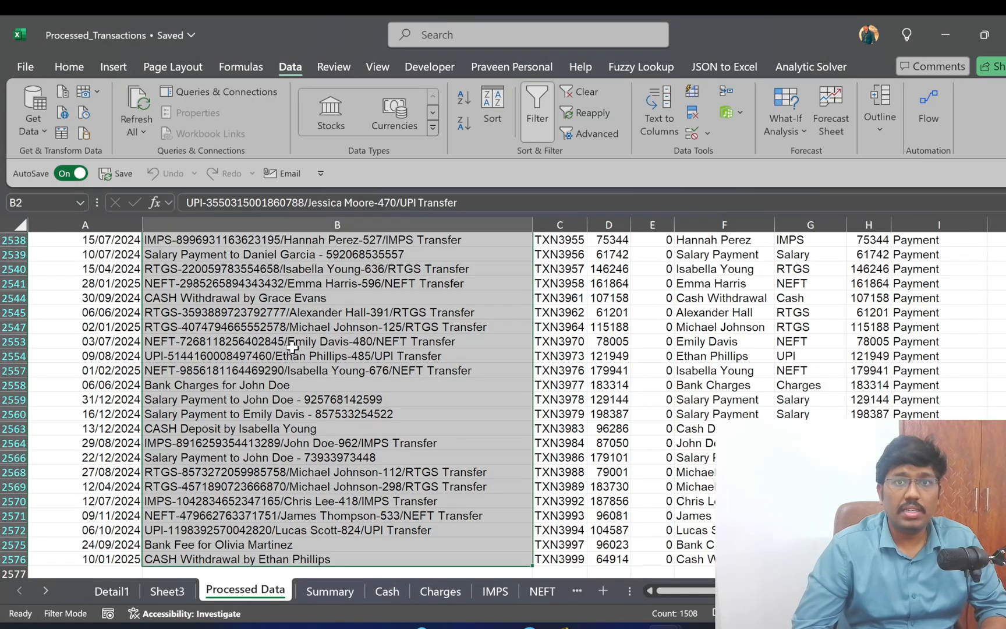
key(Up)
key(Right)
key(Right)
key(Right)
key(Right)
key(Right)
key(Right)
key(Right)
key(alt+Down)
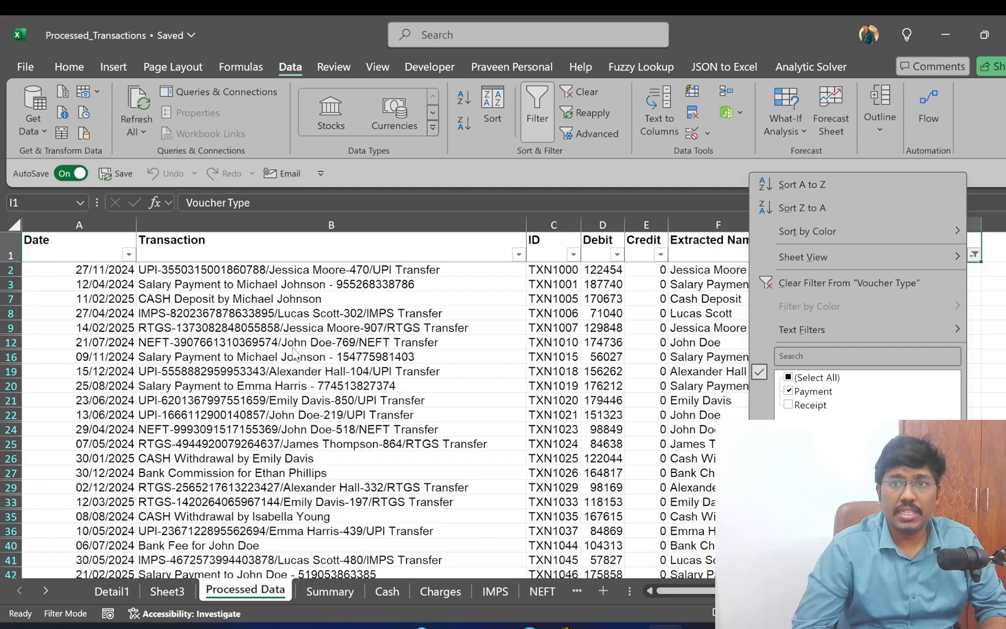
key(Down)
key(Down)
key(Down)
key(Down)
key(Down)
key(Down)
key(Down)
key(Down)
key(Down)
key(Down)
key(Down)
key(Up)
key(space)
key(Down)
key(space)
key(Return)
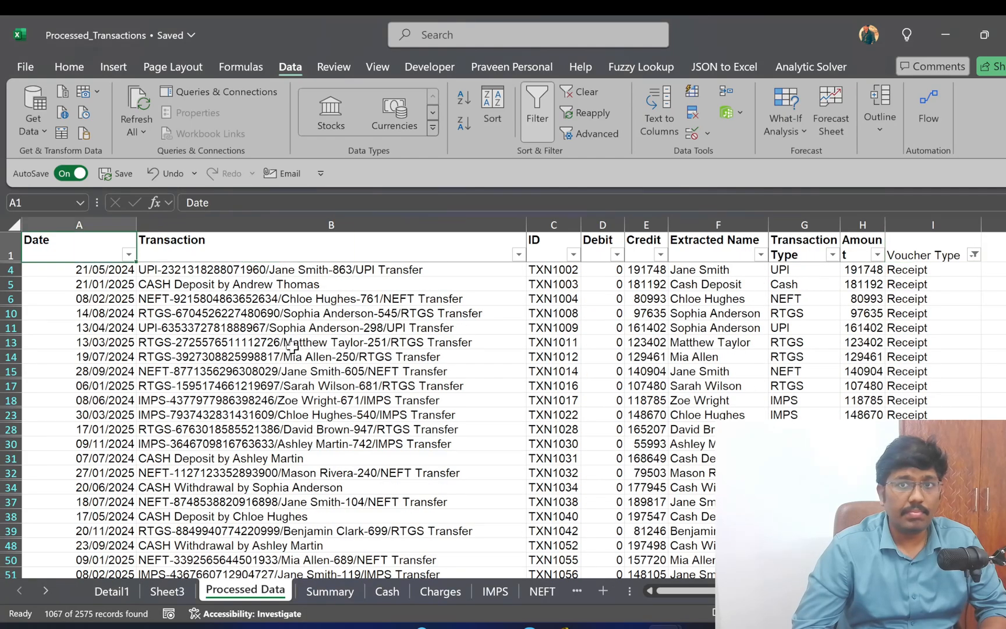
Copy the dates of the filtered receipt transactions into voucher_template's Date column, directly below the last payment row
key(ctrl+Left)
key(ctrl+Down)
key(ctrl+Up)
key(Down)
key(ctrl+shift+Down)
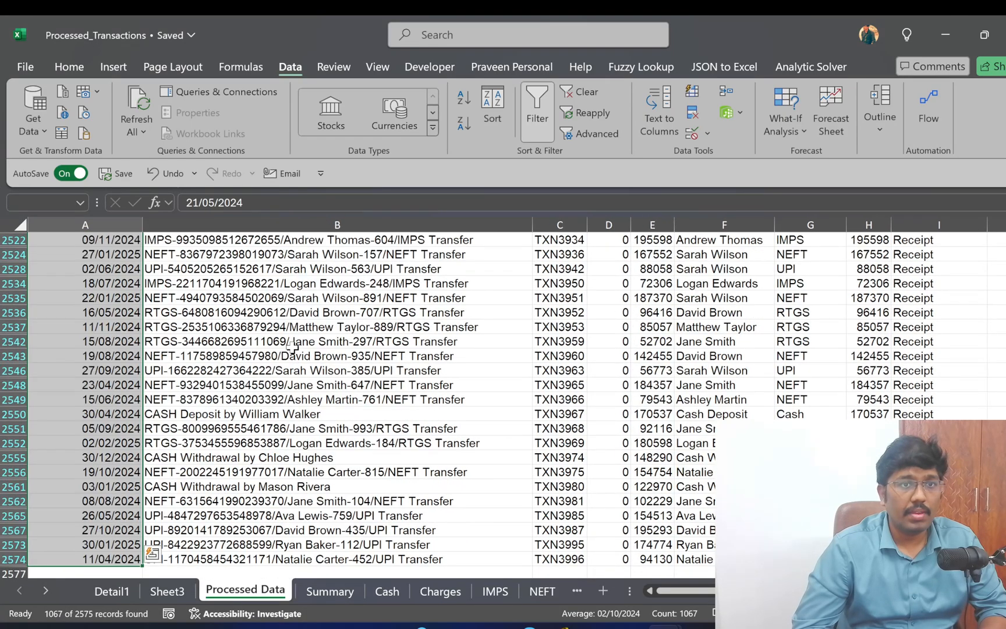
key(ctrl+c)
key(alt+Tab)
key(ctrl+Down)
key(ctrl+Up)
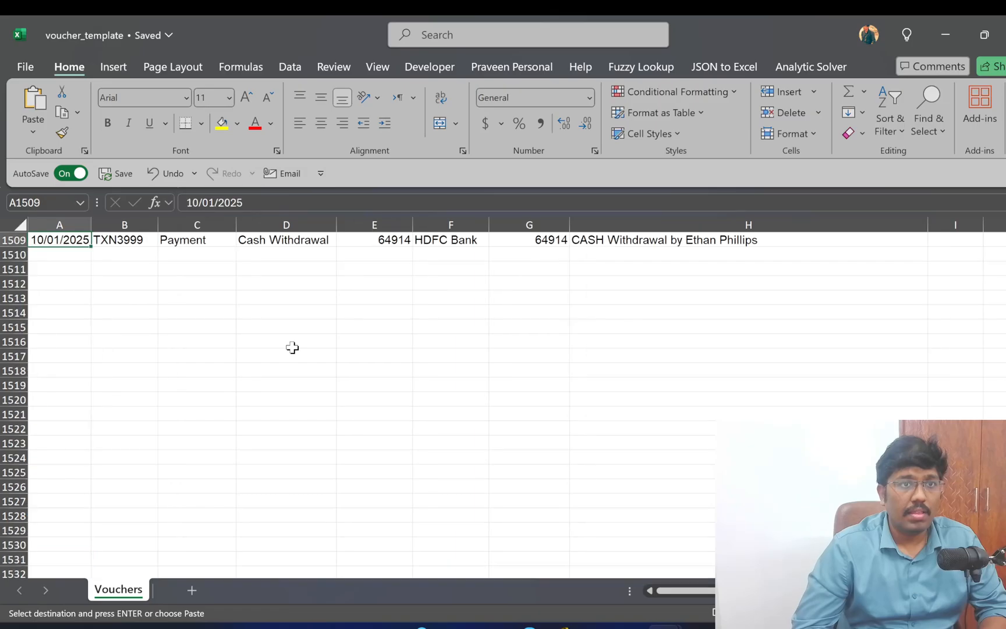
key(Down)
key(ctrl+v)
Copy the IDs of the filtered receipt transactions into the Voucher No column beside their dates
key(Right)
key(alt+Tab)
key(Right)
key(Right)
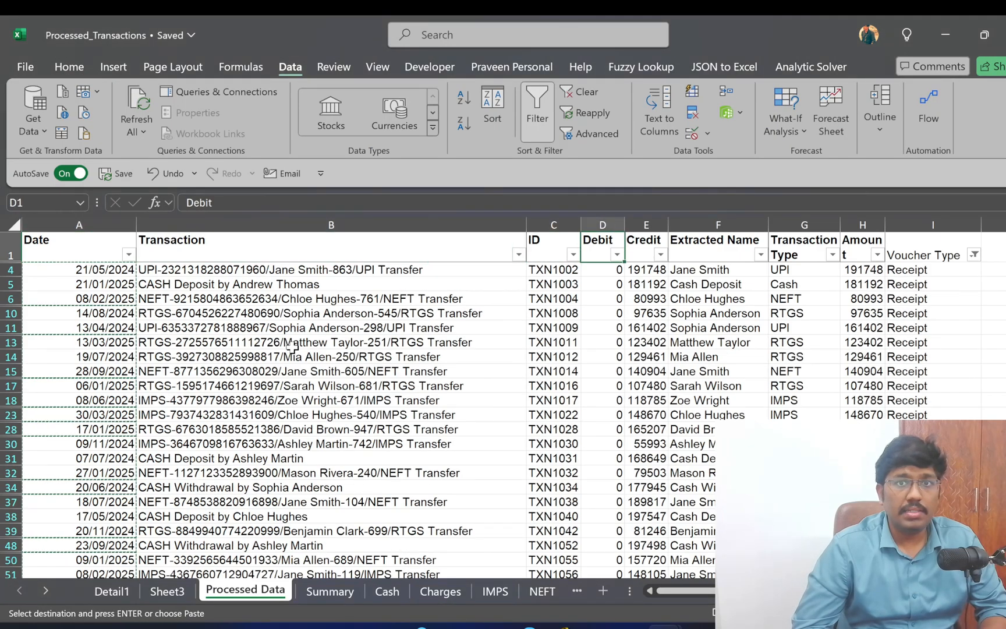
key(ctrl+shift+Down)
key(ctrl+c)
key(alt+Tab)
key(ctrl+v)
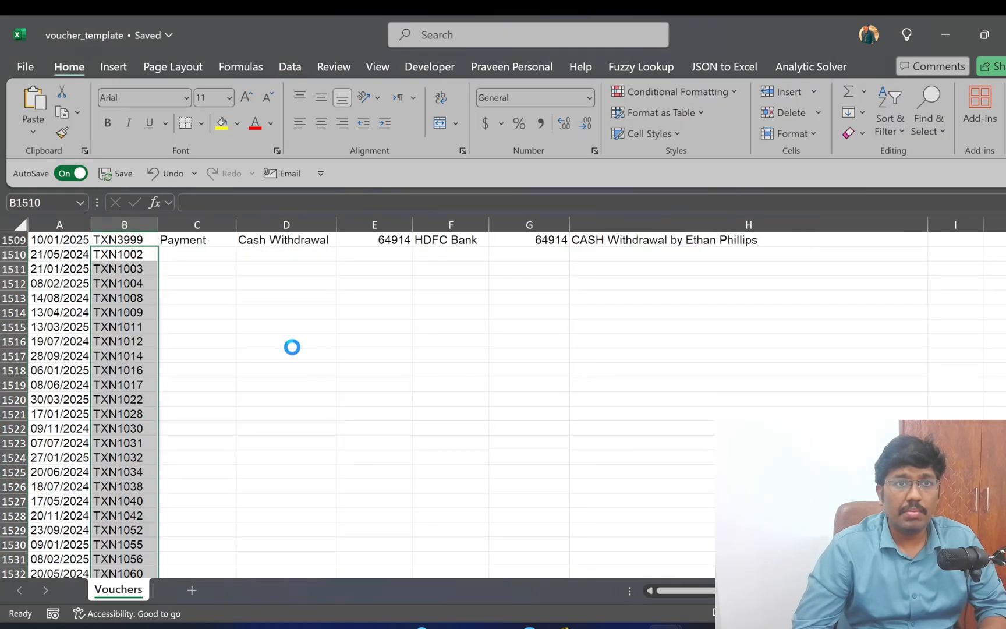
Copy the Receipt entry from Processed Data into the Voucher Type cell of the template's first receipt row
key(Right)
key(alt+Tab)
key(ctrl+Up)
key(Right)
key(Right)
key(Right)
key(Right)
key(Right)
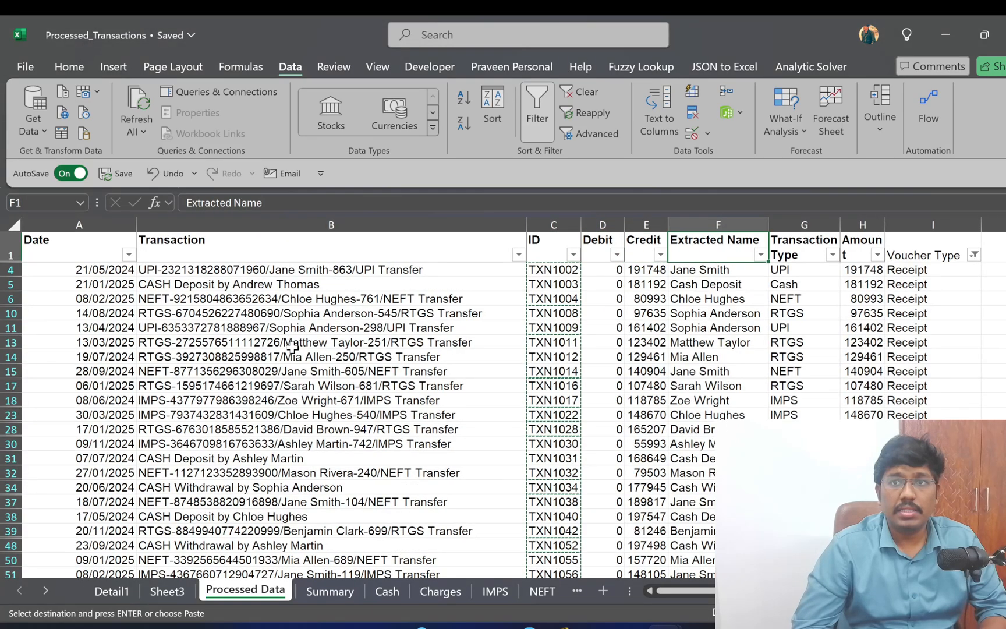
key(Down)
key(Right)
key(ctrl+c)
key(alt+Tab)
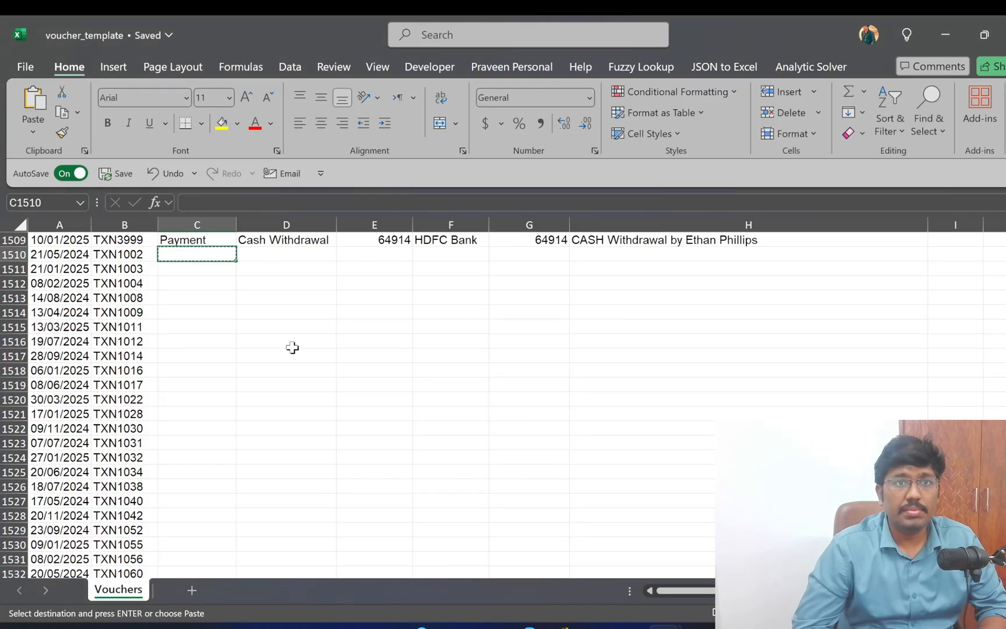
key(alt+Tab)
key(alt+Tab)
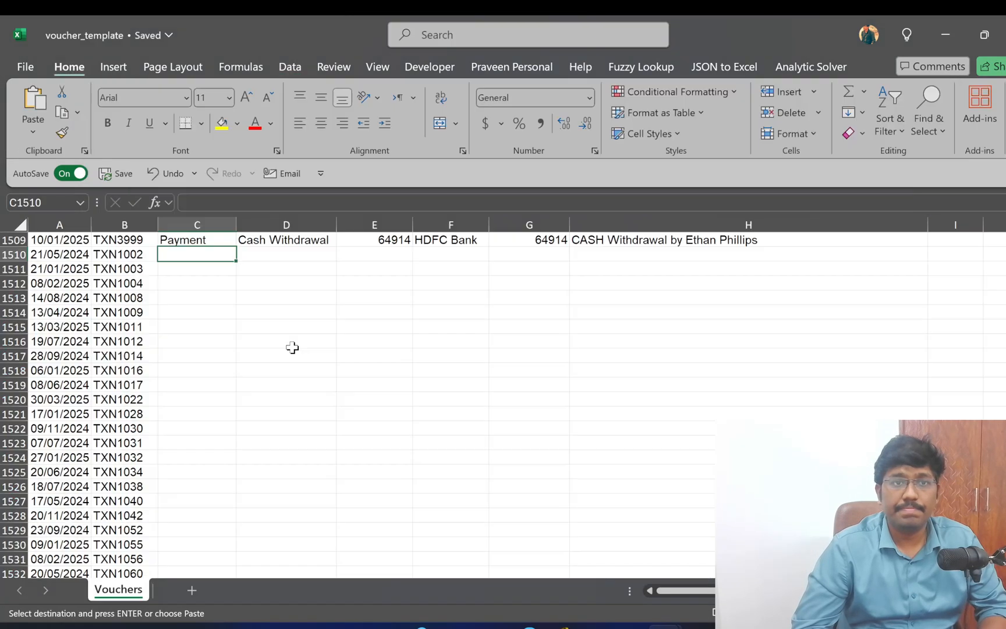
key(ctrl+v)
Fill Receipt down the Voucher Type column through the last receipt row
key(Left)
key(ctrl+Down)
key(Right)
key(ctrl+shift+Up)
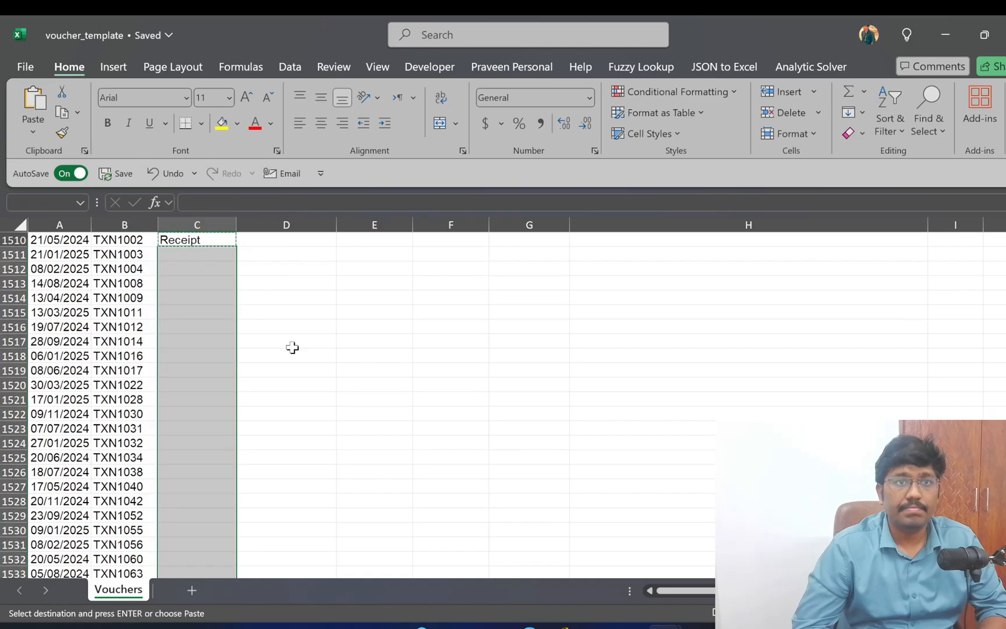
key(Return)
Enter HDFC Bank as the Debit Ledger in the first receipt row of voucher_template
key(ctrl+Up)
key(Down)
key(ctrl+Right)
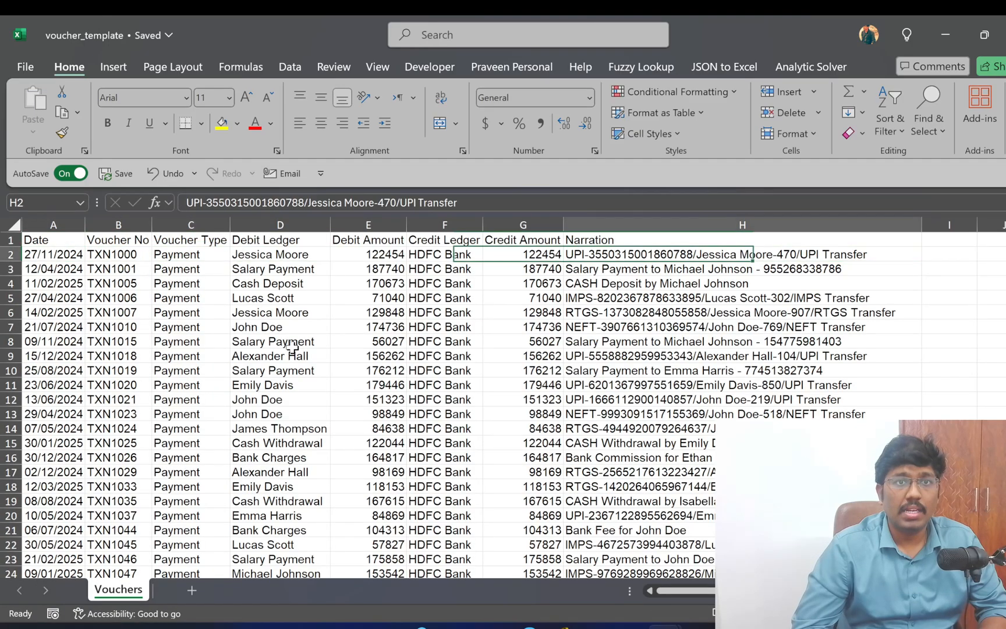
key(ctrl+Left)
key(ctrl+Down)
key(Right)
key(Right)
key(Right)
key(ctrl+Up)
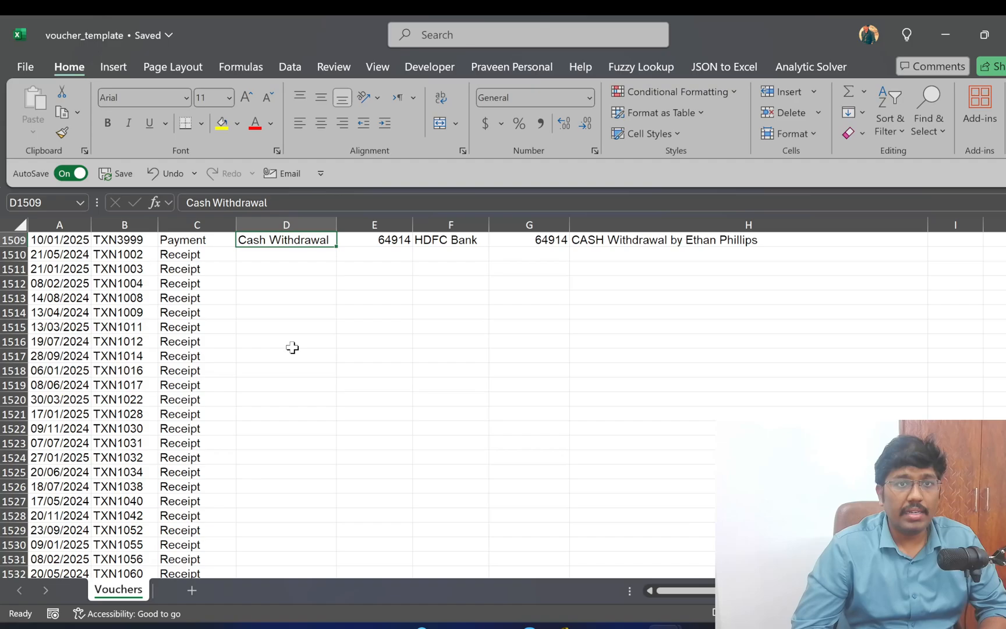
key(Down)
text(HDFC Bak)
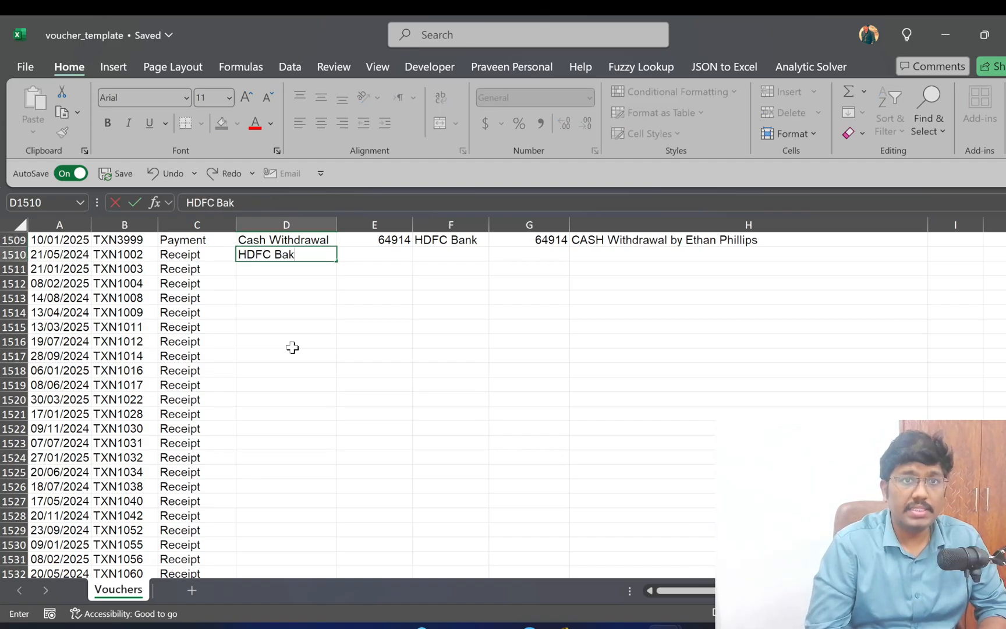
key(BackSpace)
text(nk)
key(Return)
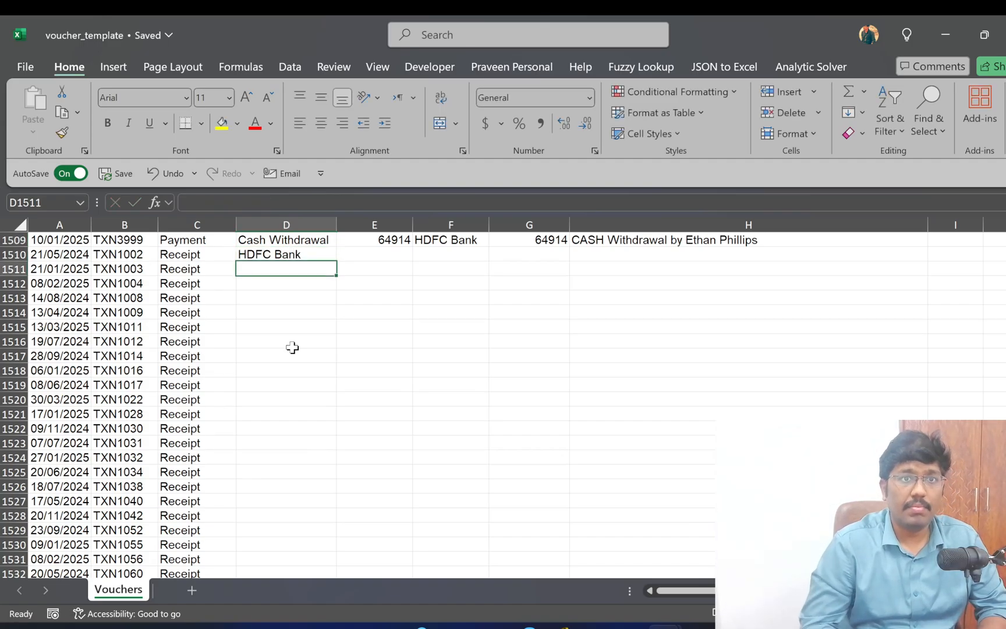
Copy HDFC Bank down the Debit Ledger column for every receipt row
key(Up)
key(ctrl+c)
key(Left)
key(ctrl+Down)
key(Right)
key(ctrl+shift+Up)
key(Return)
key(Right)
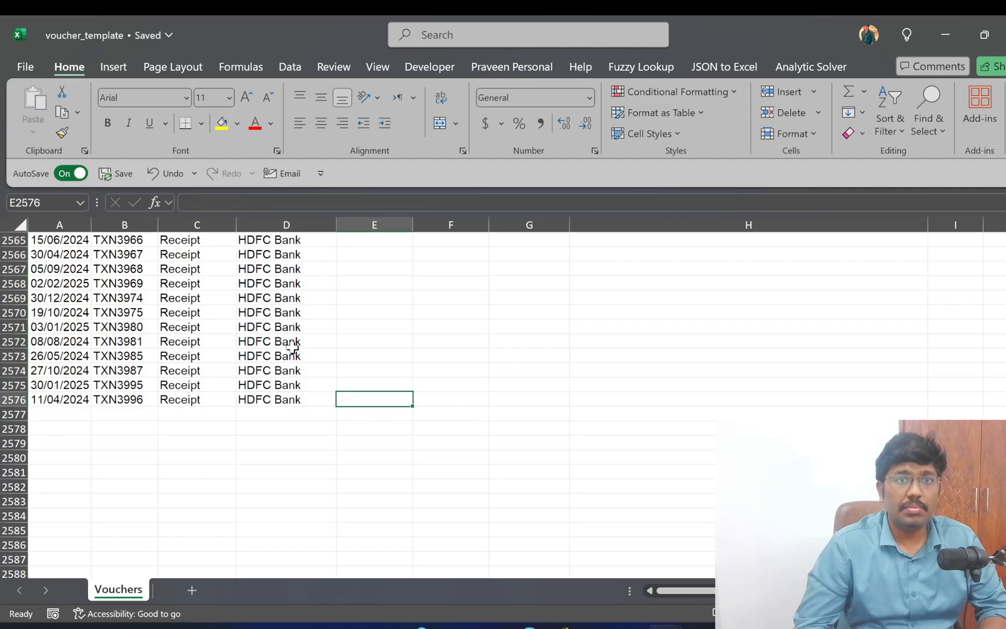
Copy the filtered Credit amounts from Processed Data into the Debit Amount and Credit Amount columns of the receipt rows
key(ctrl+Up)
key(alt+Tab)
key(Up)
key(Left)
key(Left)
key(Left)
key(Left)
key(Down)
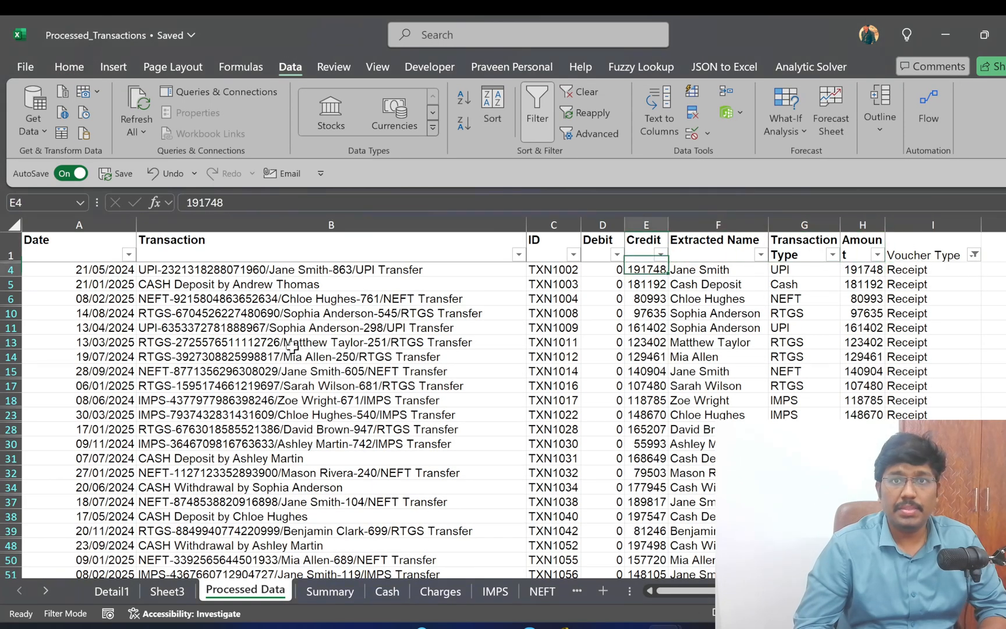
key(ctrl+shift+Down)
key(ctrl+c)
key(alt+Tab)
key(Down)
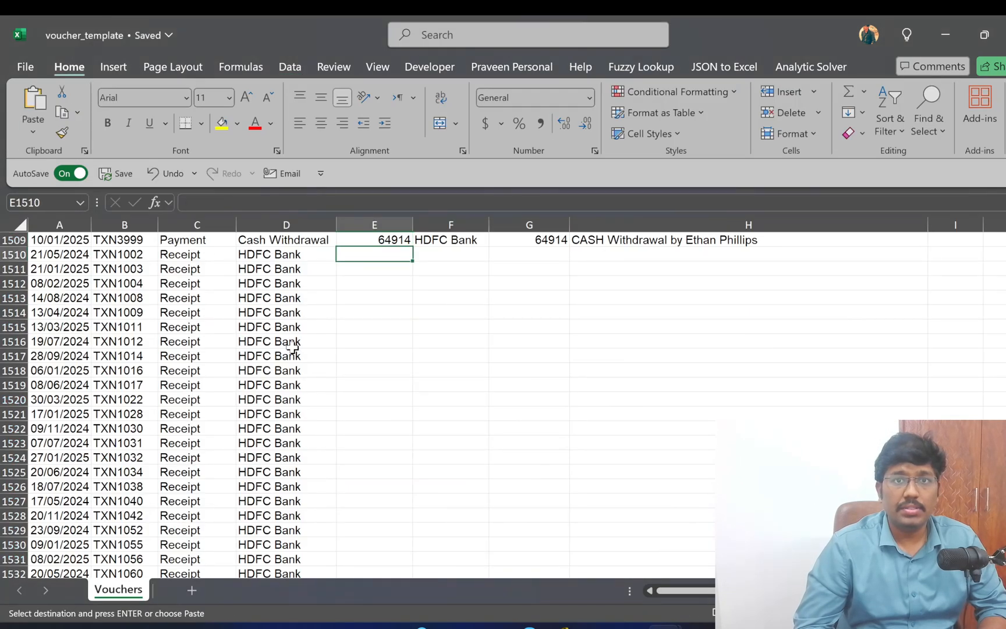
key(ctrl+v)
key(Right)
key(Right)
key(ctrl+v)
key(Left)
key(alt+Tab)
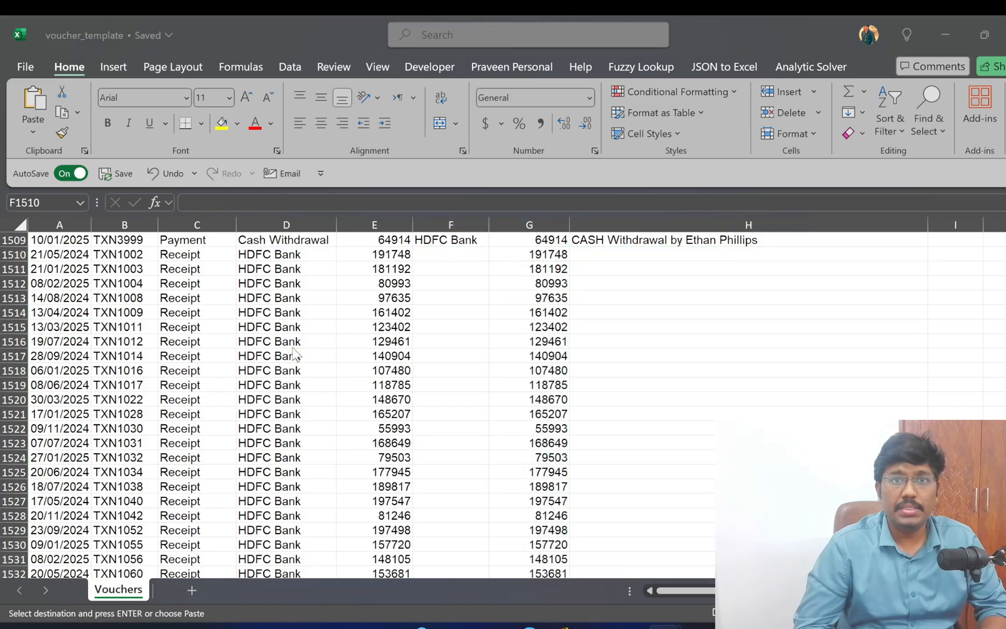
Copy the filtered Extracted Name values from Processed Data into the Credit Ledger column of the receipt rows in voucher_template
key(Up)
key(Down)
key(Left)
key(Right)
key(Right)
key(ctrl+shift+Down)
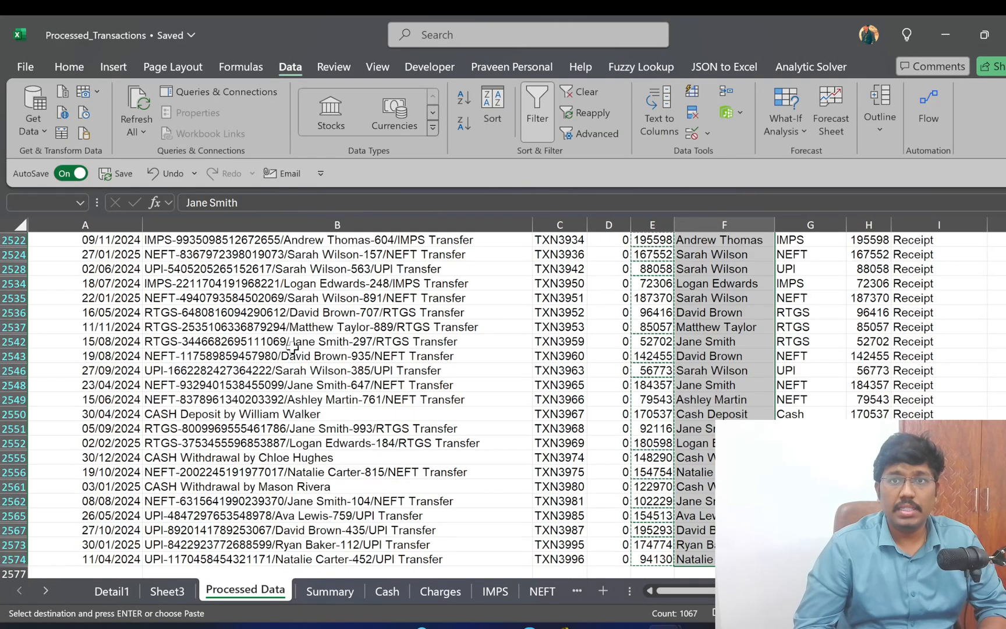
key(ctrl+c)
key(alt+Tab)
key(ctrl+v)
Copy the filtered Transaction descriptions from Processed Data into the Narration column of the receipt rows
key(Right)
key(Right)
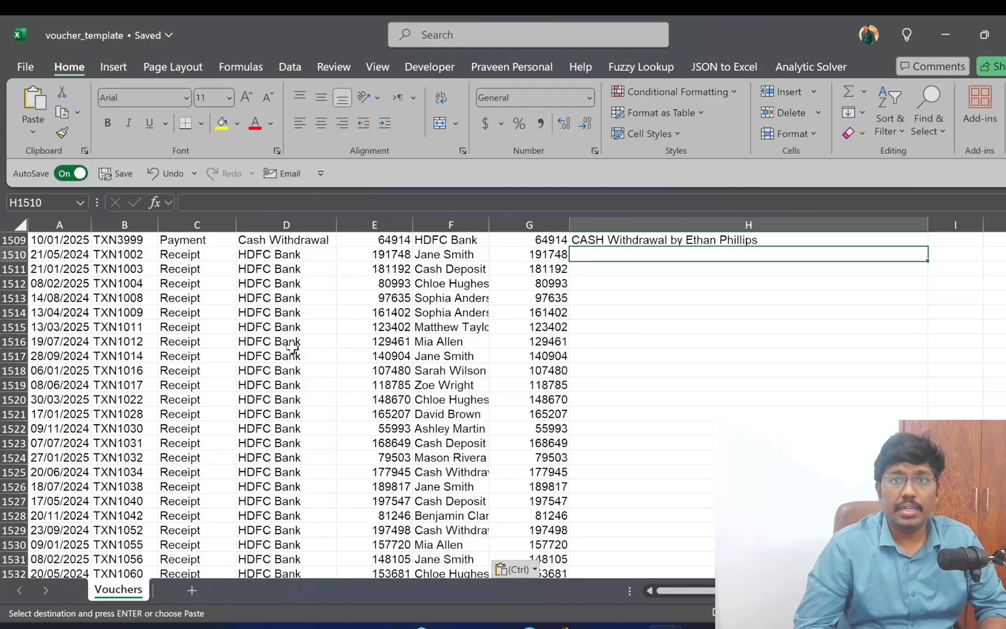
key(alt+Tab)
key(Up)
key(Left)
key(Down)
key(Left)
key(Left)
key(Left)
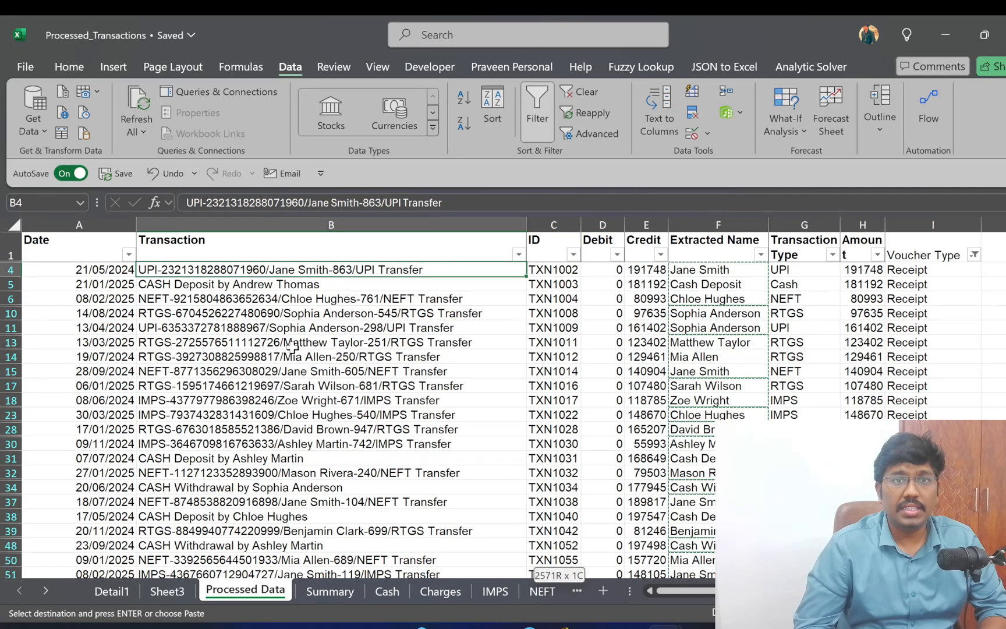
key(ctrl+shift+Down)
key(ctrl+c)
key(alt+Tab)
key(ctrl+v)
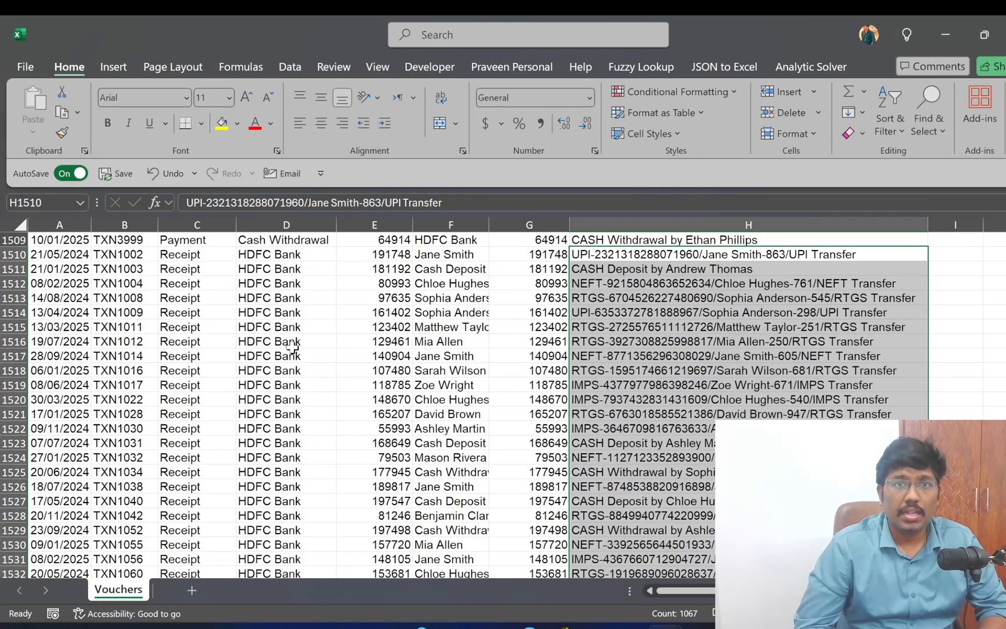
key(ctrl+Up)
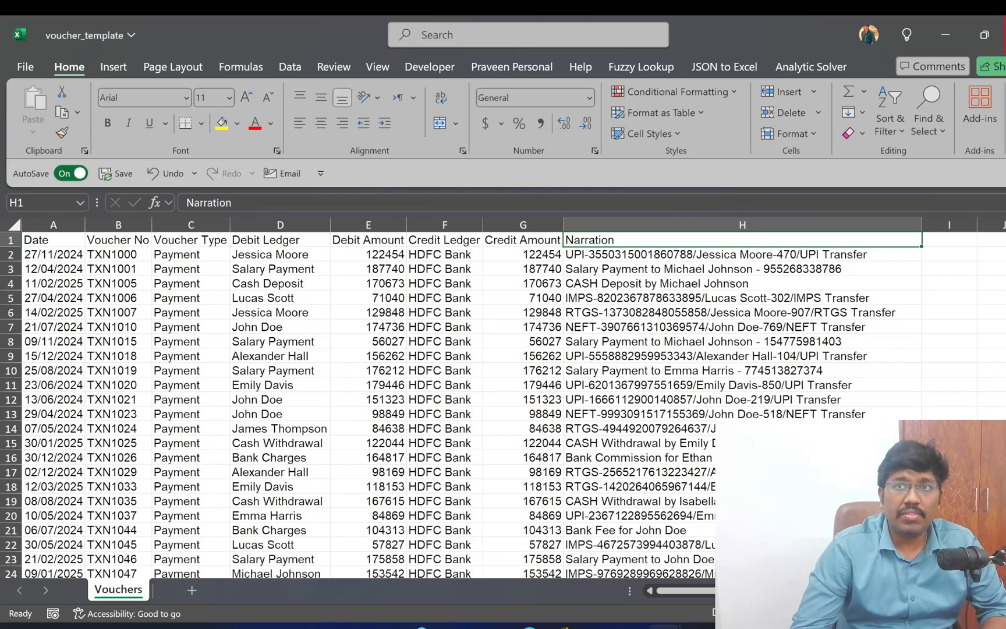
Select the Version 2 folder's path in File Explorer and switch to the Export Transactions into Tally page in Chrome
key(alt+Tab)
key(alt+Tab)
key(alt+Tab)
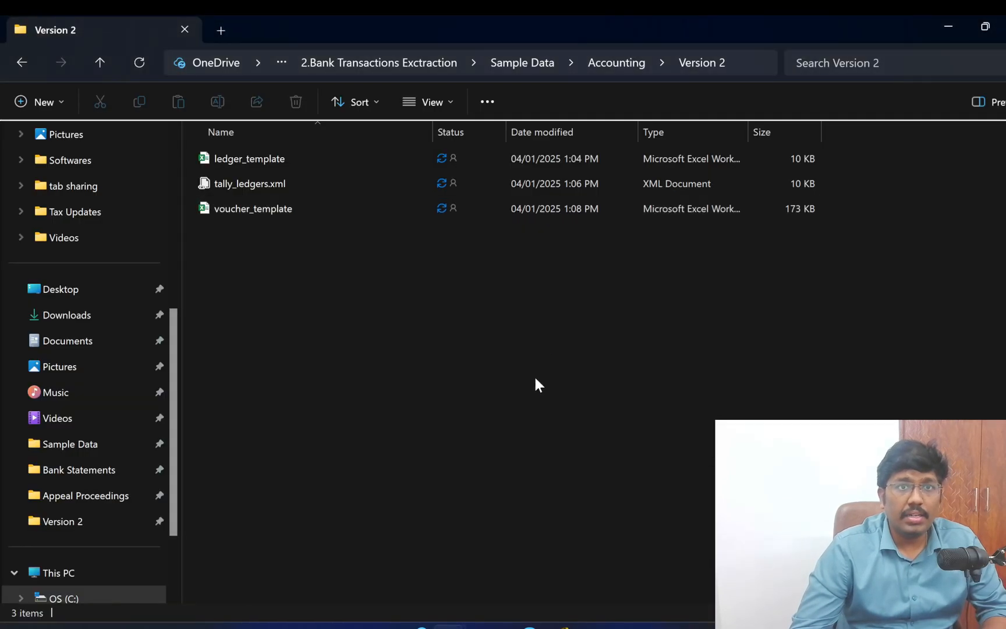
key(alt+d)
key(alt+Tab)
key(alt+Tab)
key(alt+Tab)
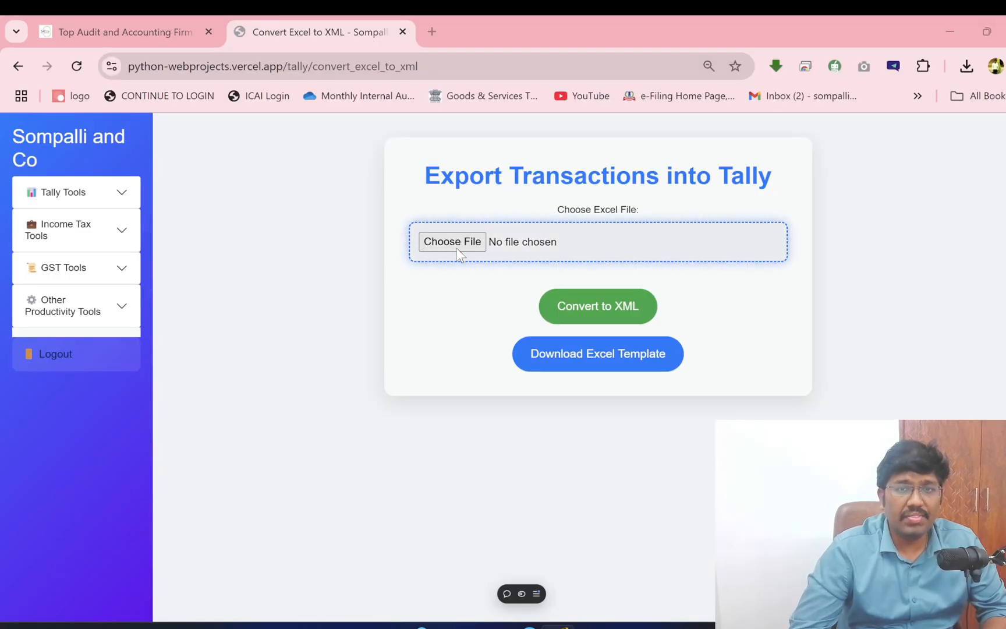
Convert voucher_template from the Version 2 folder to XML and save the result there as voucher_output
click(457, 249)
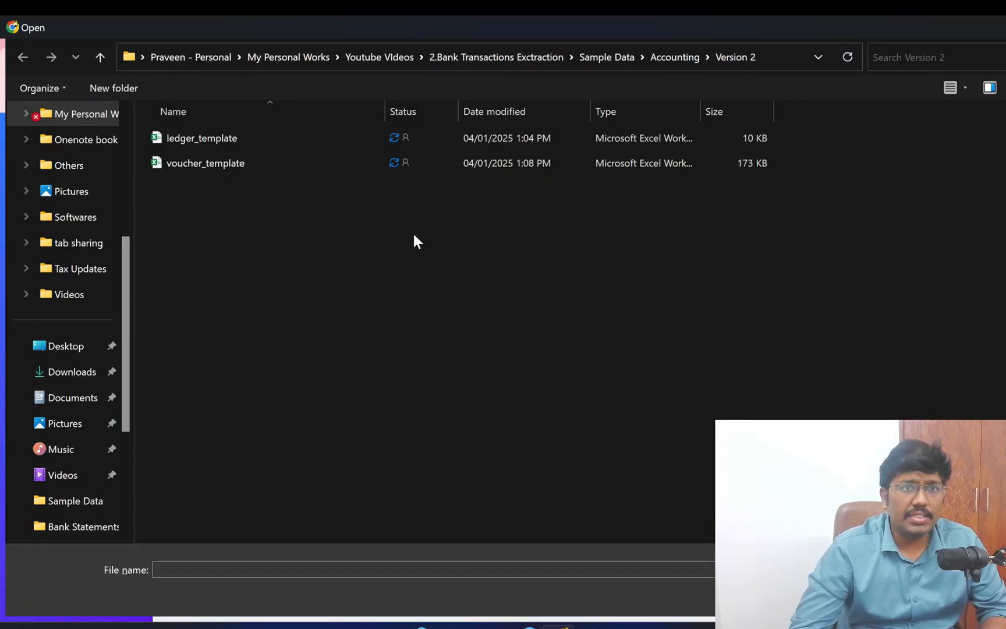
click(265, 166)
click(897, 598)
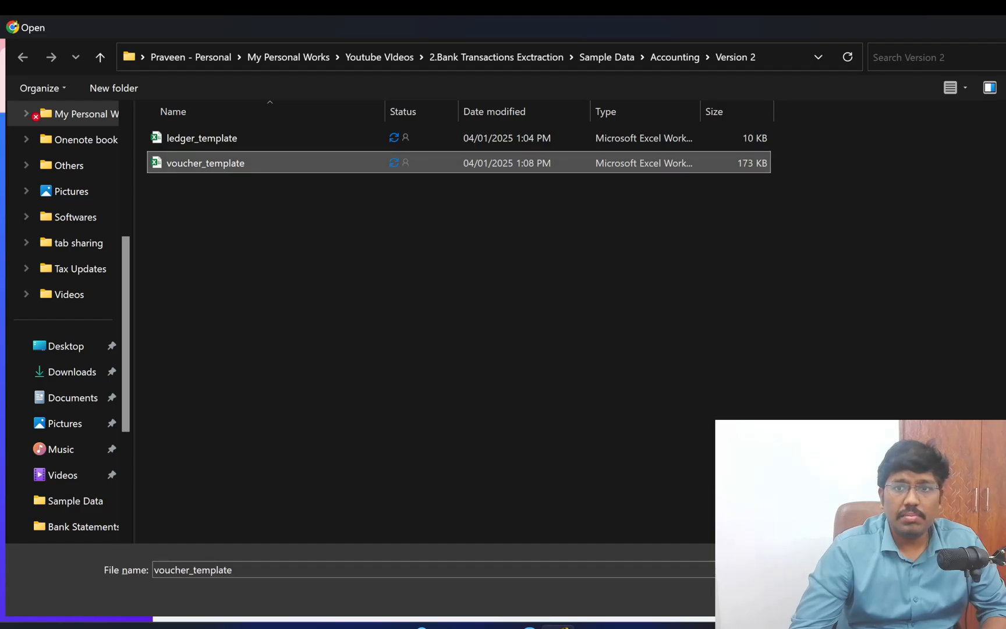
click(603, 314)
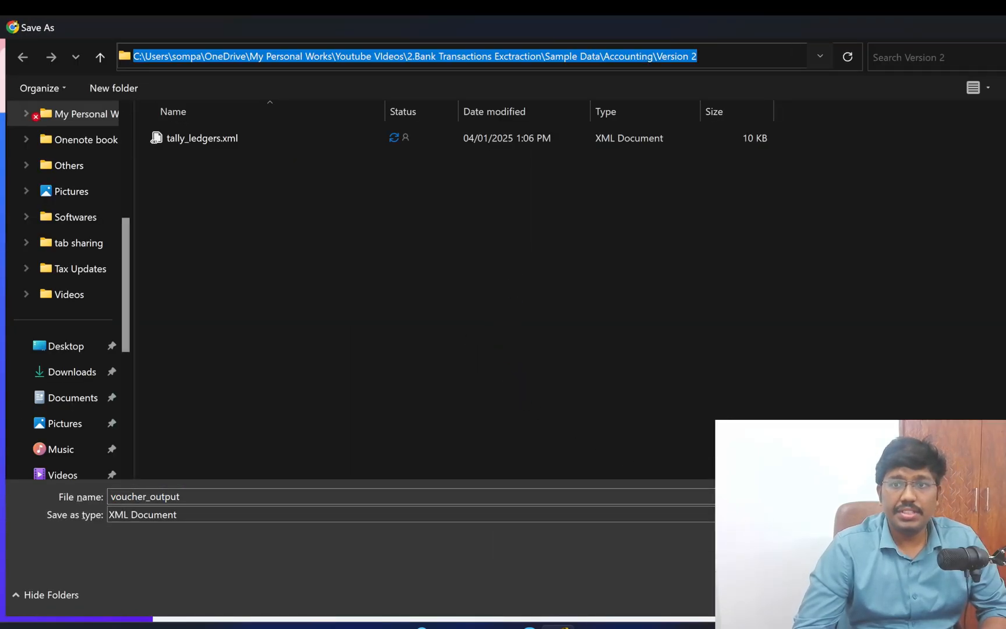
key(Return)
Switch to TallyPrime, leave the master creation list and start a transactions import
key(alt+Tab)
key(alt+Tab)
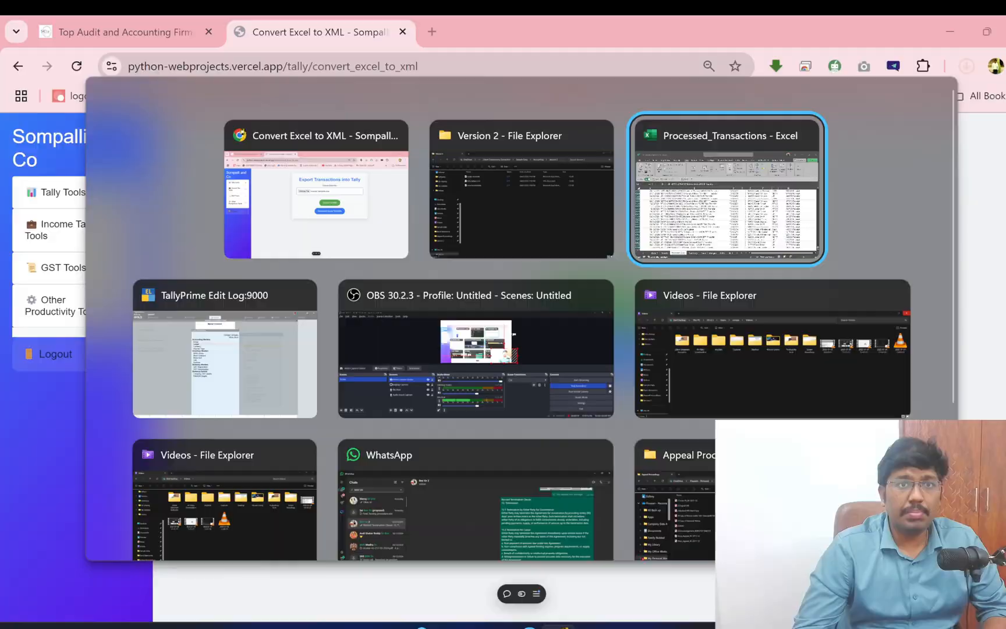
key(alt+Tab)
key(alt+Tab)
key(alt+Tab)
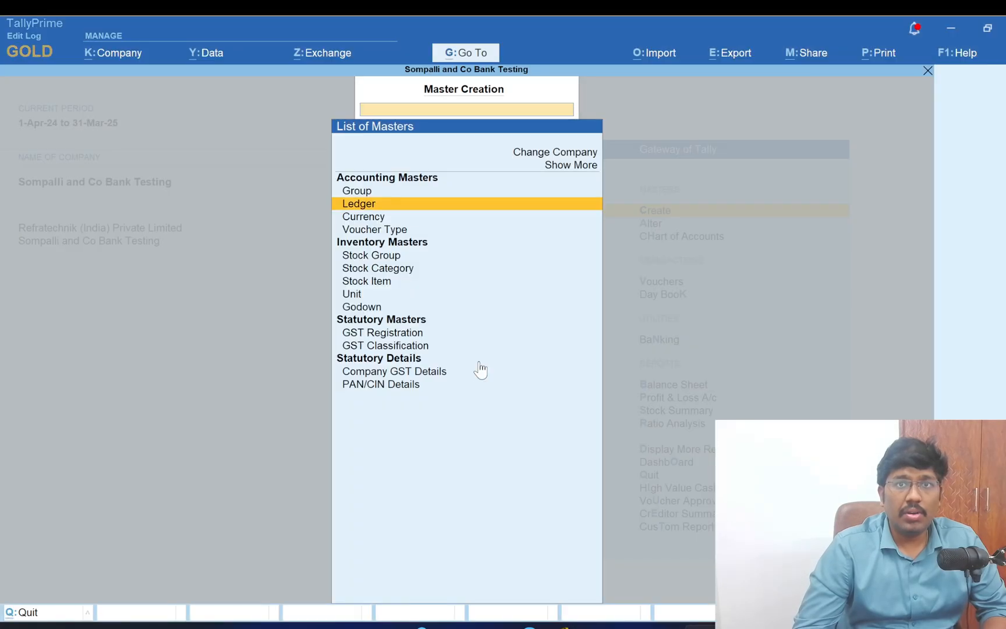
key(Escape)
key(alt+o)
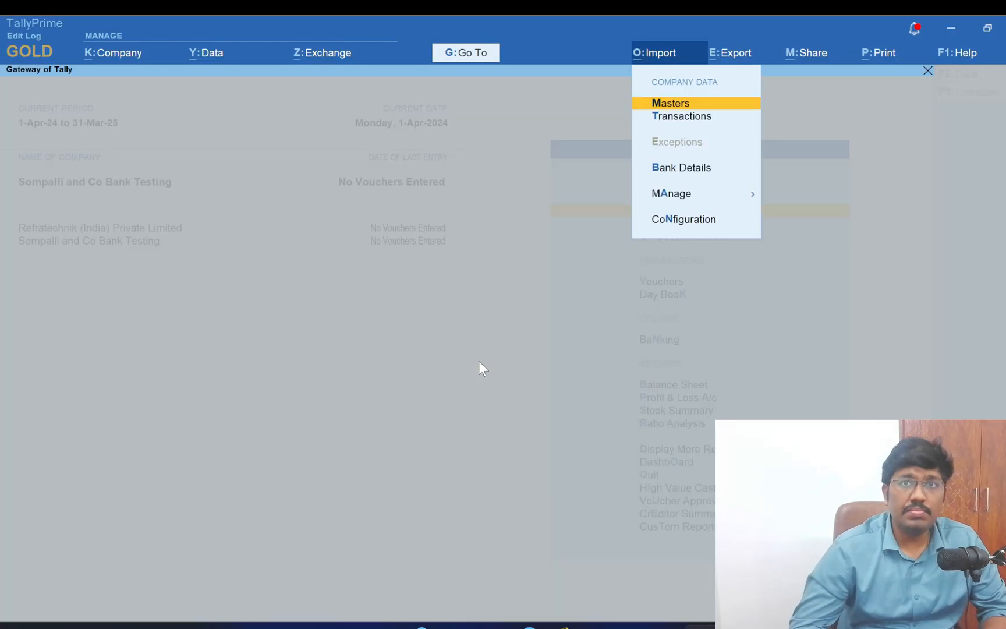
key(t)
key(Return)
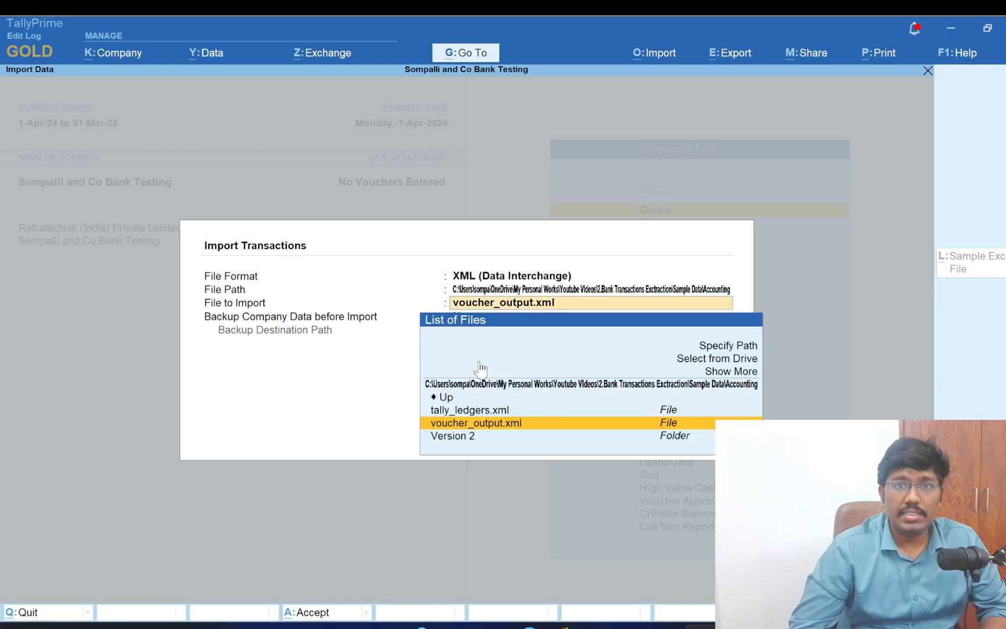
Set the import file path to the Accounting\Version 2 folder and import voucher_output.xml
key(ctrl+v)
key(Return)
key(Down)
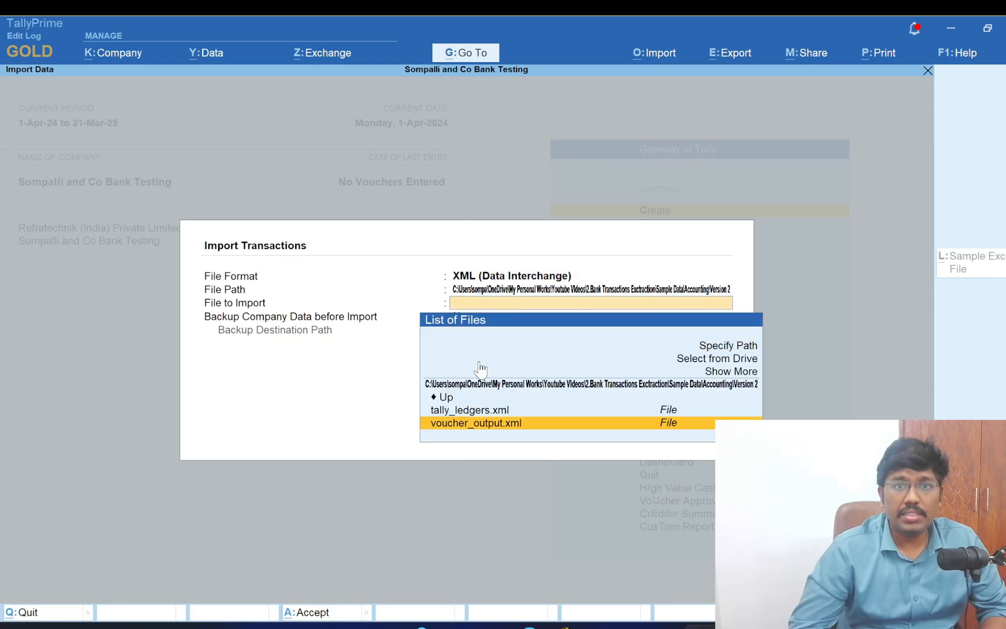
key(Return)
key(Return)
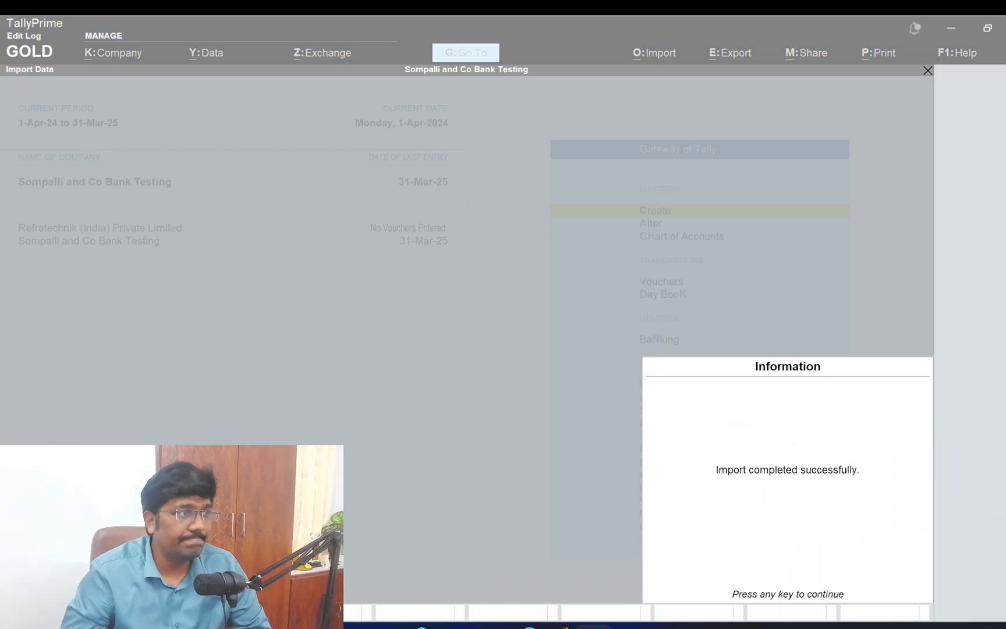
click(716, 328)
Return to the Gateway of Tally without quitting and open the Trial Balance
key(Escape)
key(Escape)
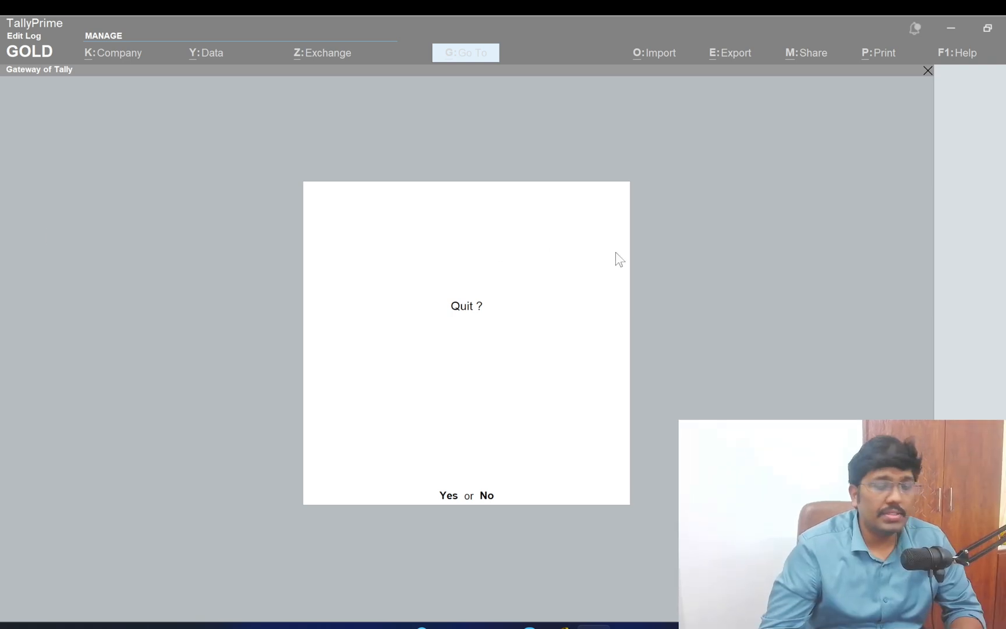
click(817, 234)
key(Escape)
key(d)
key(t)
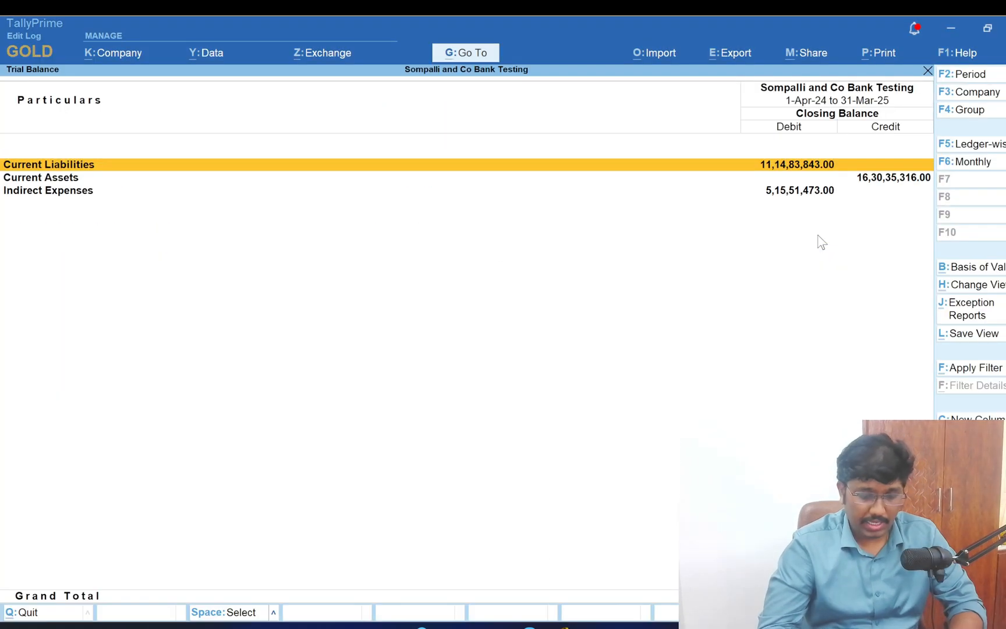
Expand Current Liabilities and drill down through Sundry Creditors to the first creditor's ledger vouchers for March 2025
key(Down)
key(Up)
key(shift+Return)
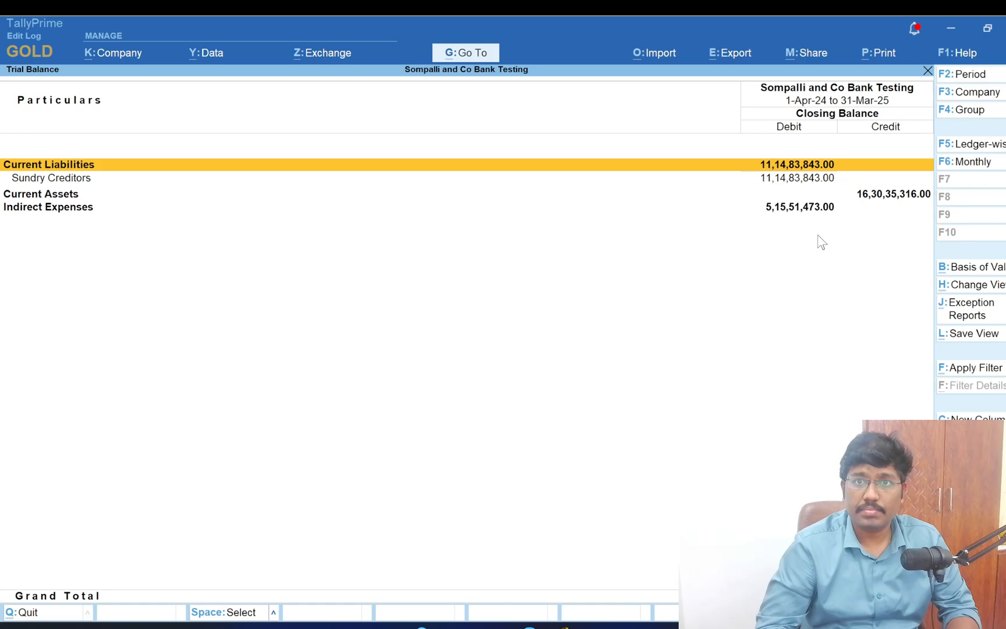
key(Down)
key(Return)
key(Return)
key(Return)
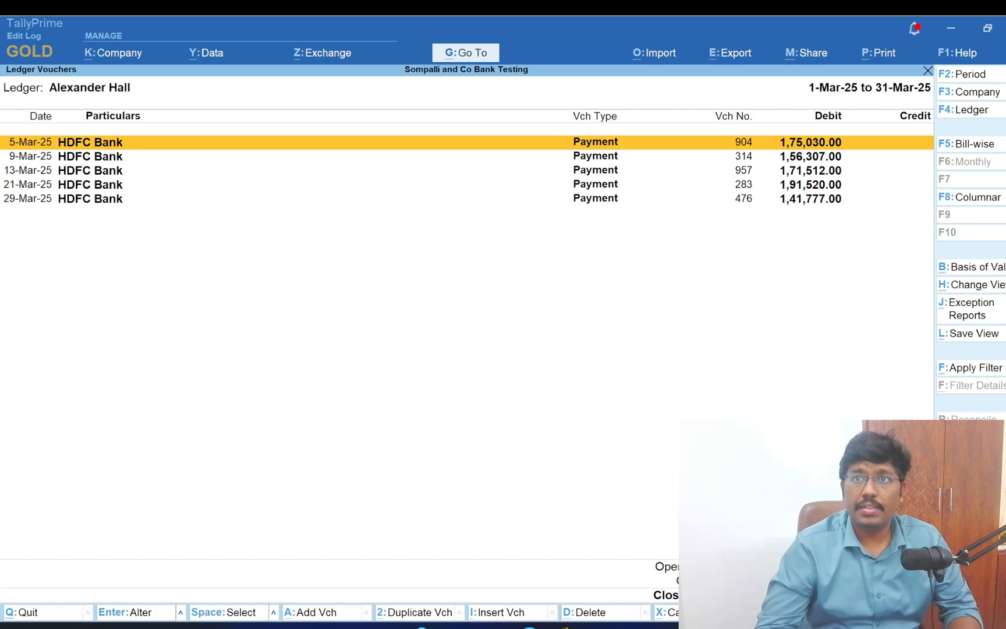
Set the ledger vouchers' period to 1-Apr-24 to 31-Mar-25
key(F2)
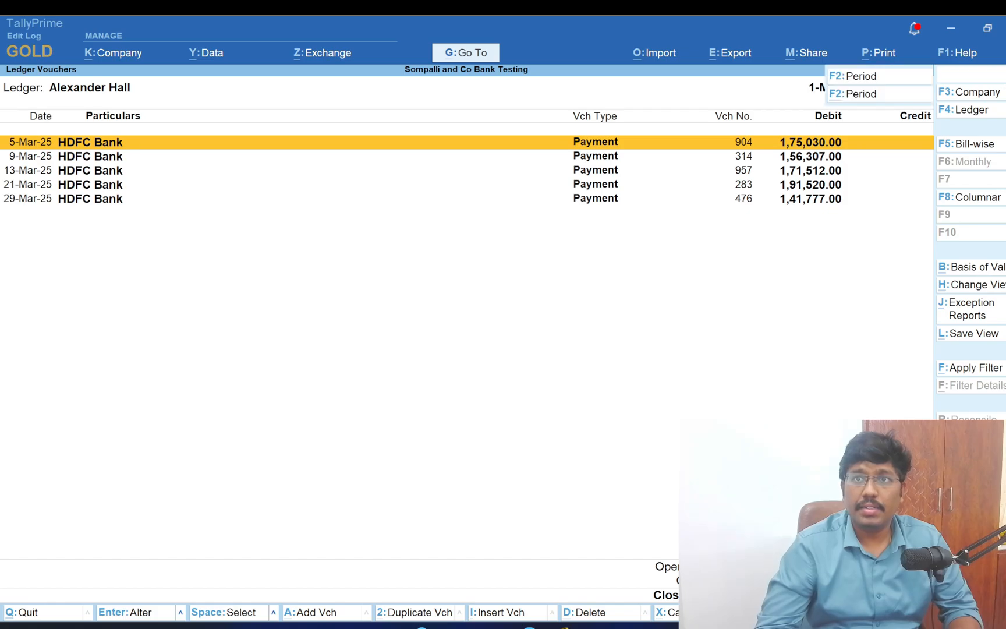
click(859, 96)
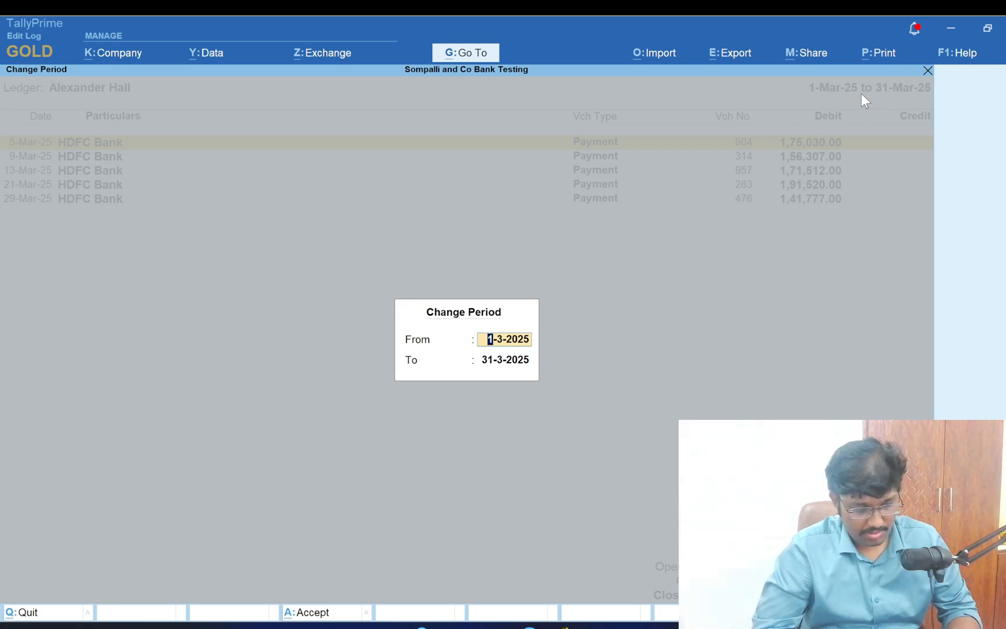
key(Return)
key(Return)
Look through the creditor's payment vouchers for the full year and open one of them
key(Down)
key(Down)
key(Down)
key(Down)
key(Down)
key(Down)
key(Down)
key(Down)
key(Down)
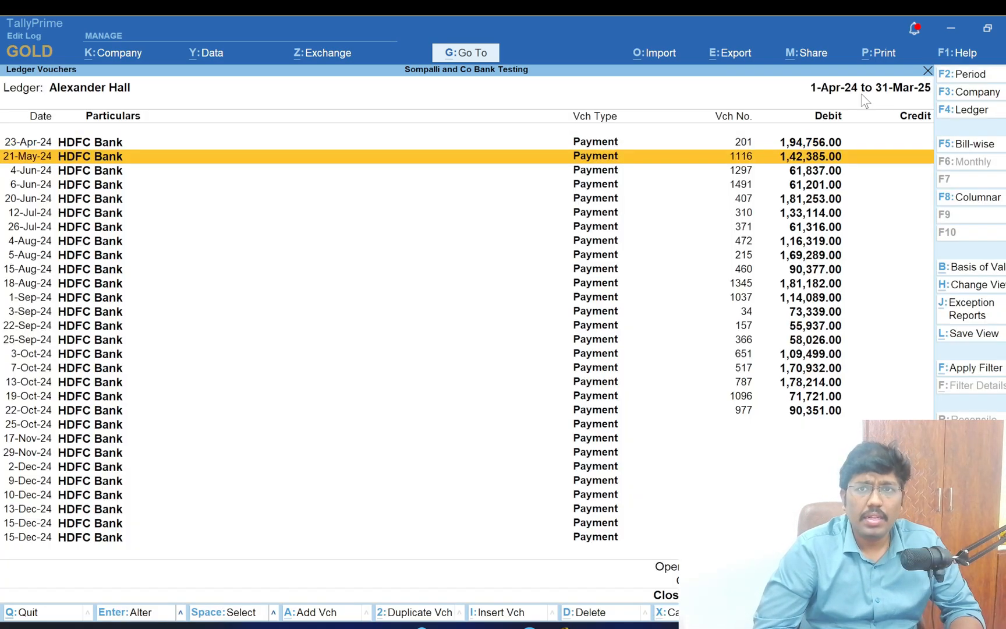
key(Return)
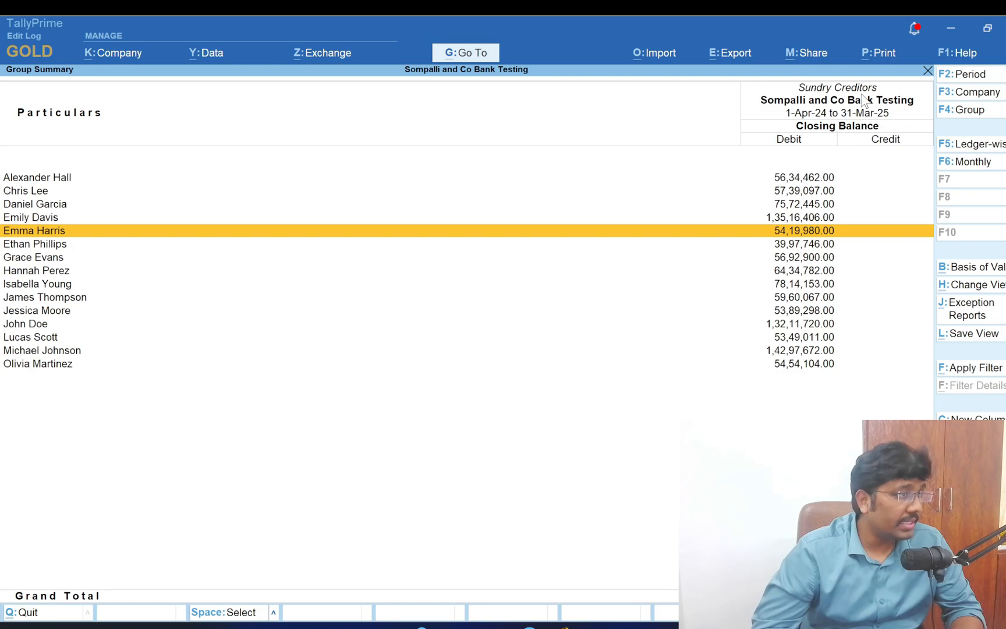
Review the creditor ledgers and their closing balances in the Sundry Creditors group summary
key(Up)
key(Up)
key(Up)
key(Up)
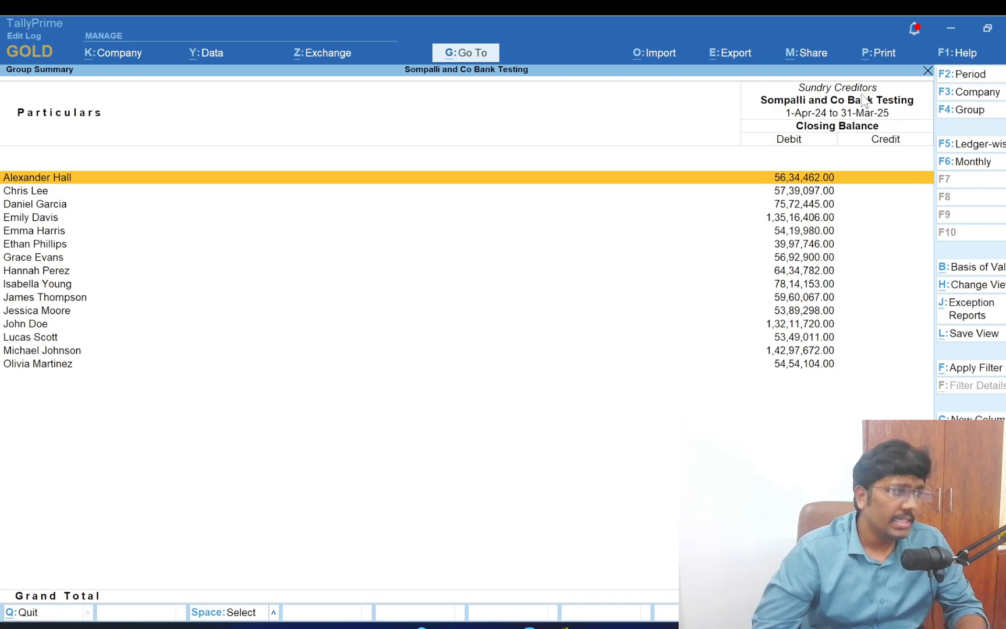
Open the Current Assets group from the Trial Balance and view the ledgers under Sundry Debtors
key(Escape)
key(Down)
key(Return)
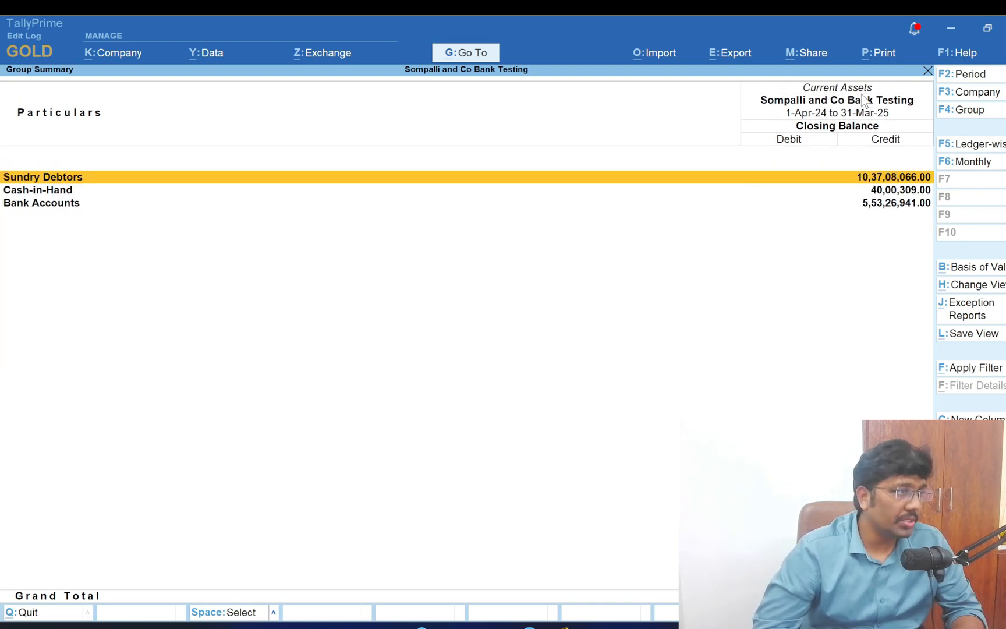
key(Down)
key(Up)
key(Return)
key(Down)
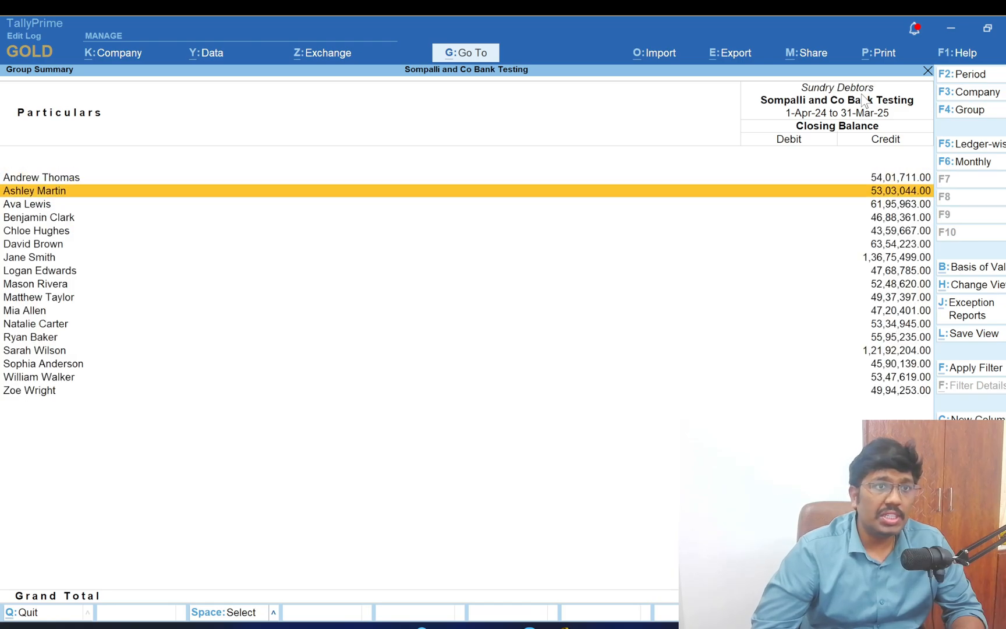
Check the second debtor's ledger under Sundry Debtors and back out of the group summaries
key(Down)
key(Up)
key(Return)
key(Escape)
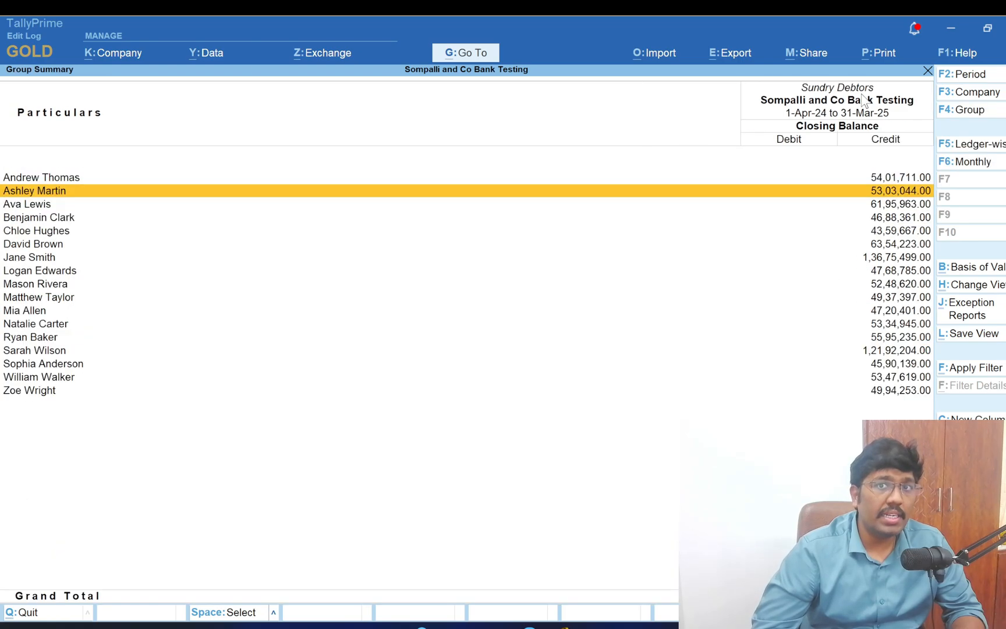
key(Up)
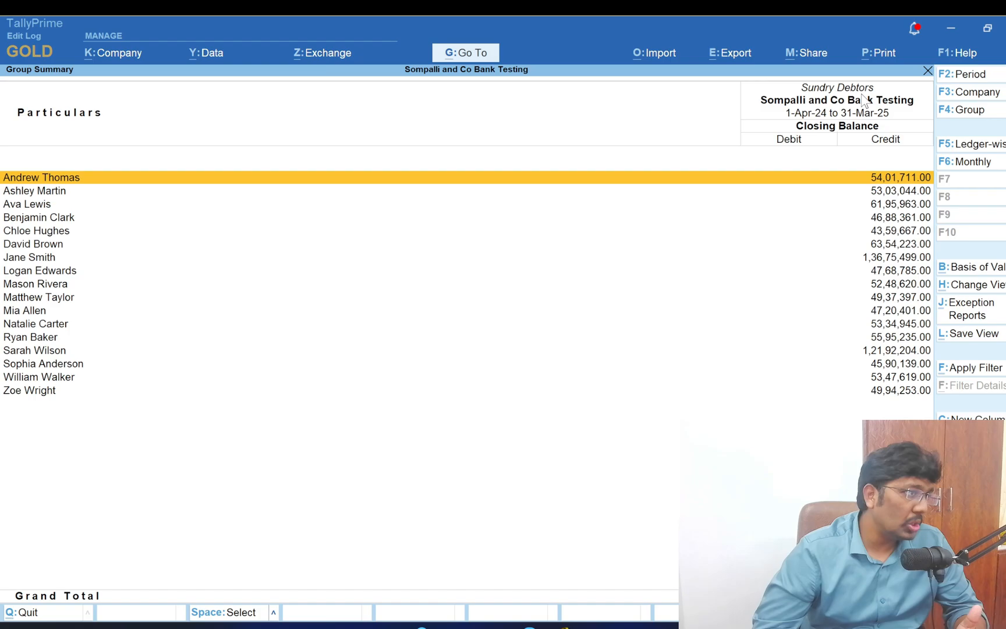
key(Escape)
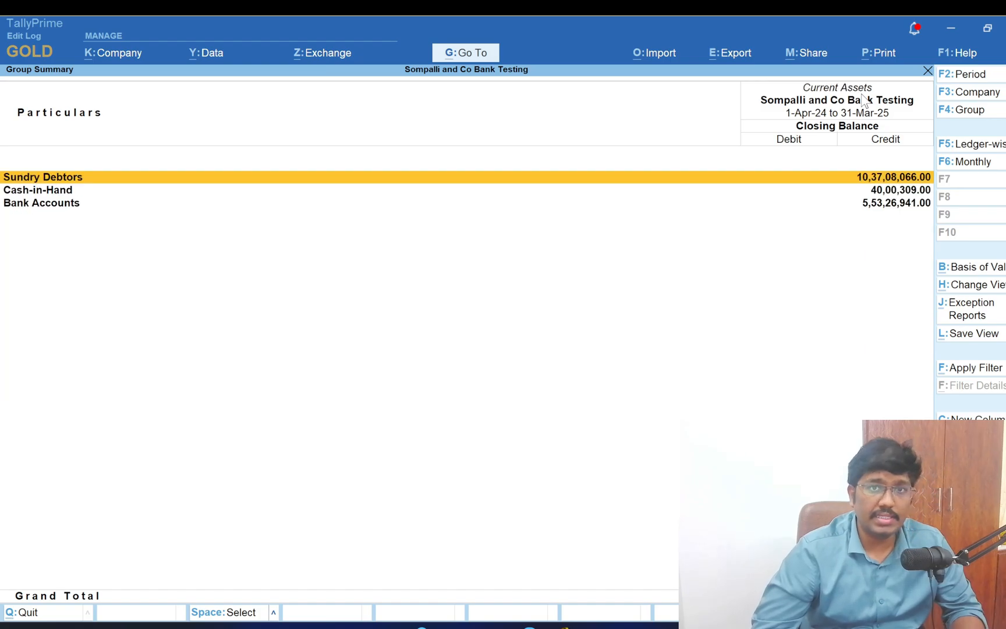
key(Escape)
key(Escape)
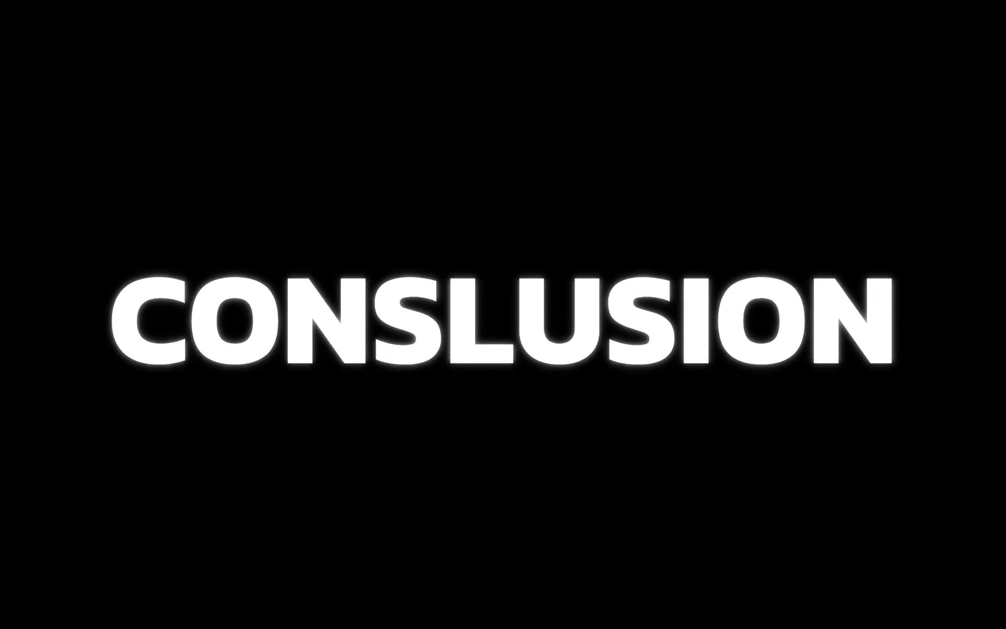